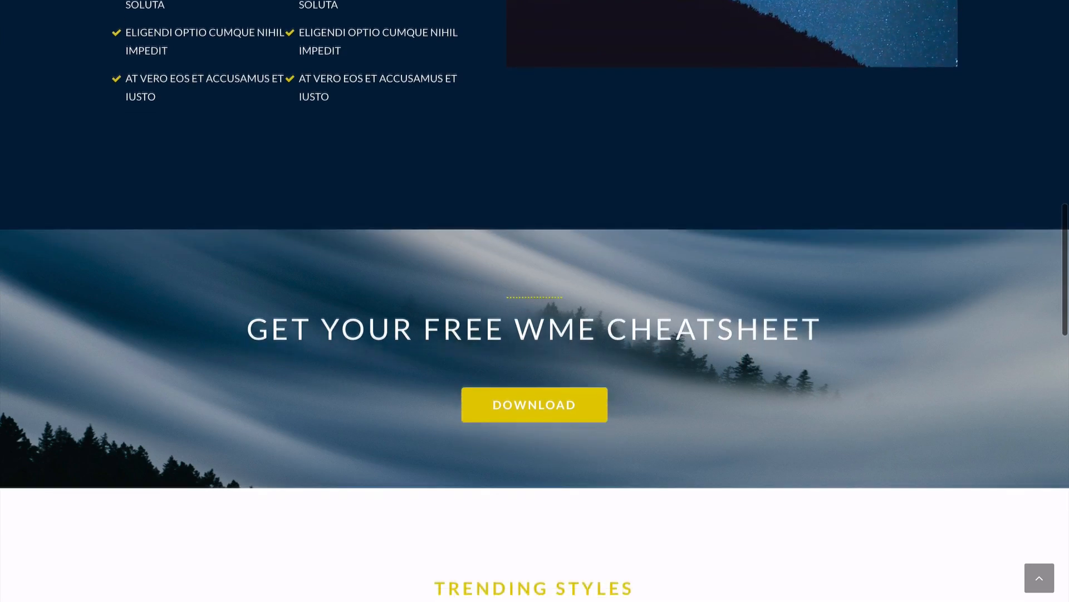
pyautogui.scroll(-5, 535, 301)
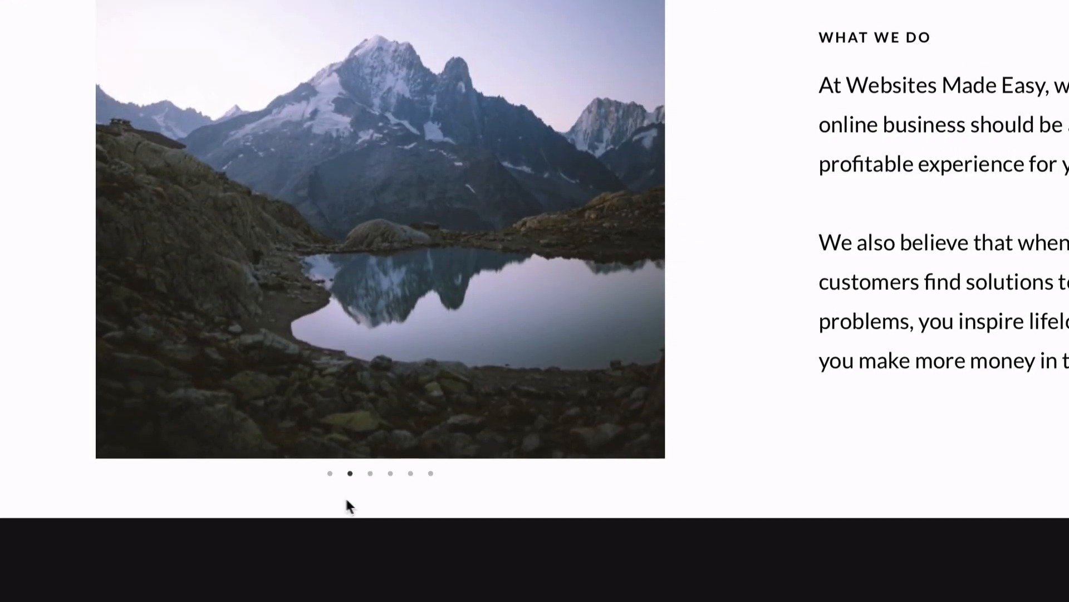
# - Scroll the live site and step the slider through the tower picture and the next two images
pyautogui.click(370, 499)
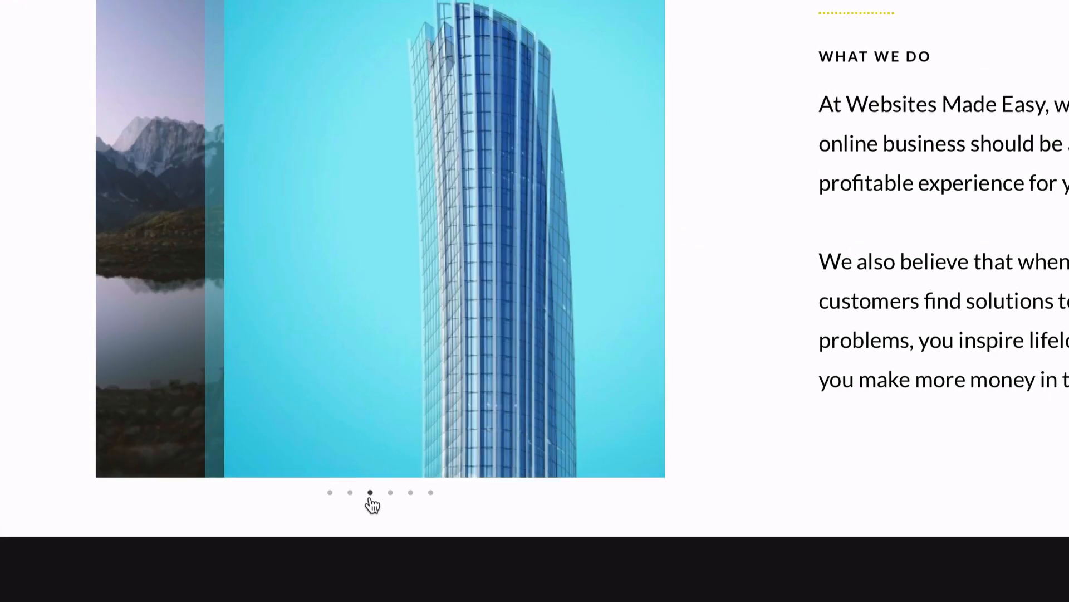
pyautogui.click(390, 511)
pyautogui.click(410, 511)
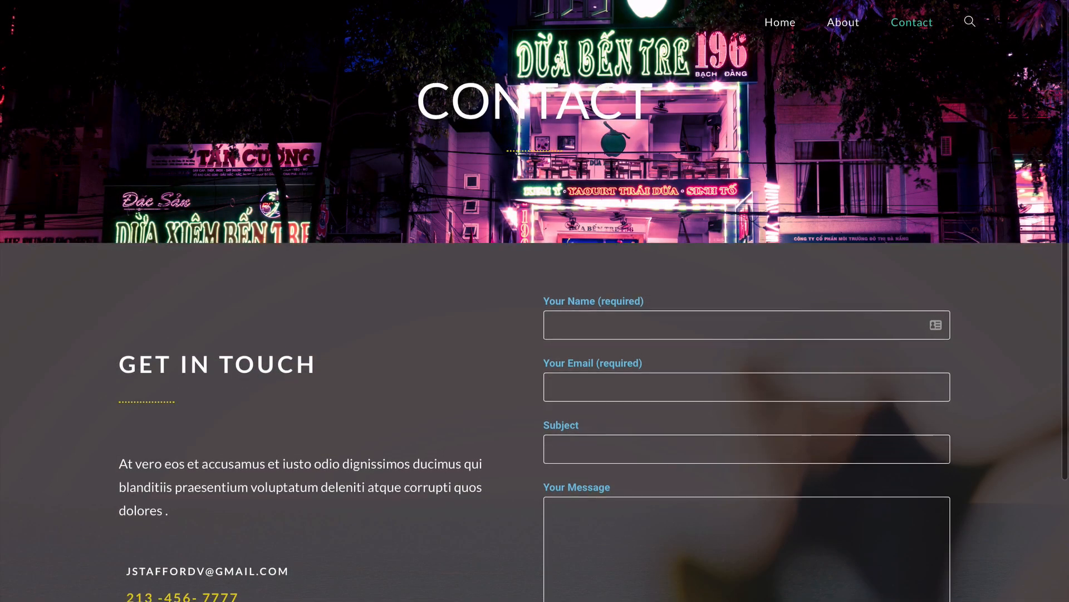
pyautogui.scroll(-2, 535, 390)
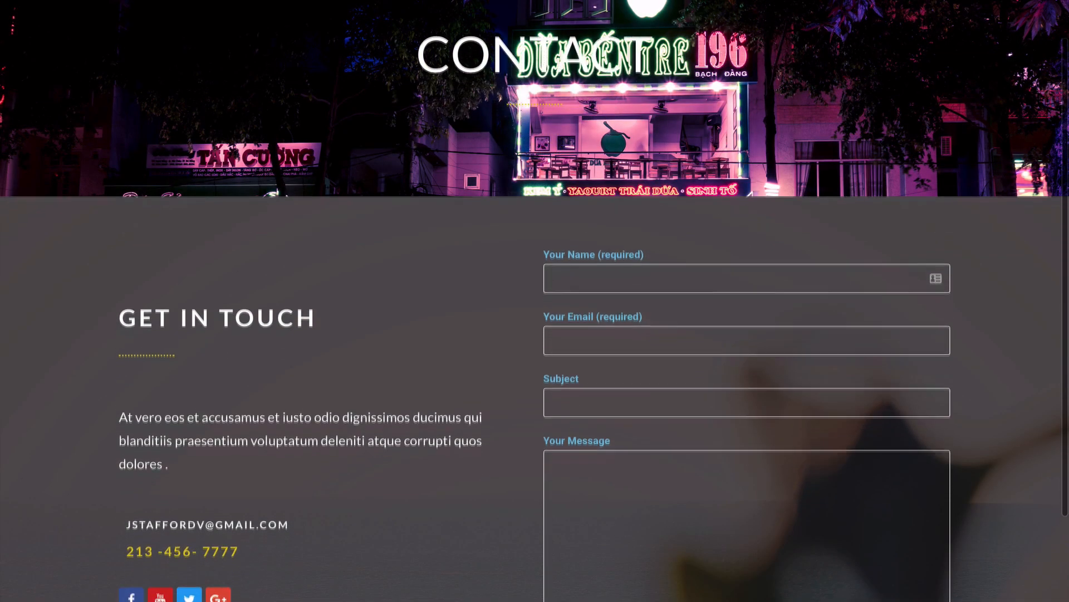
pyautogui.scroll(-2, 535, 300)
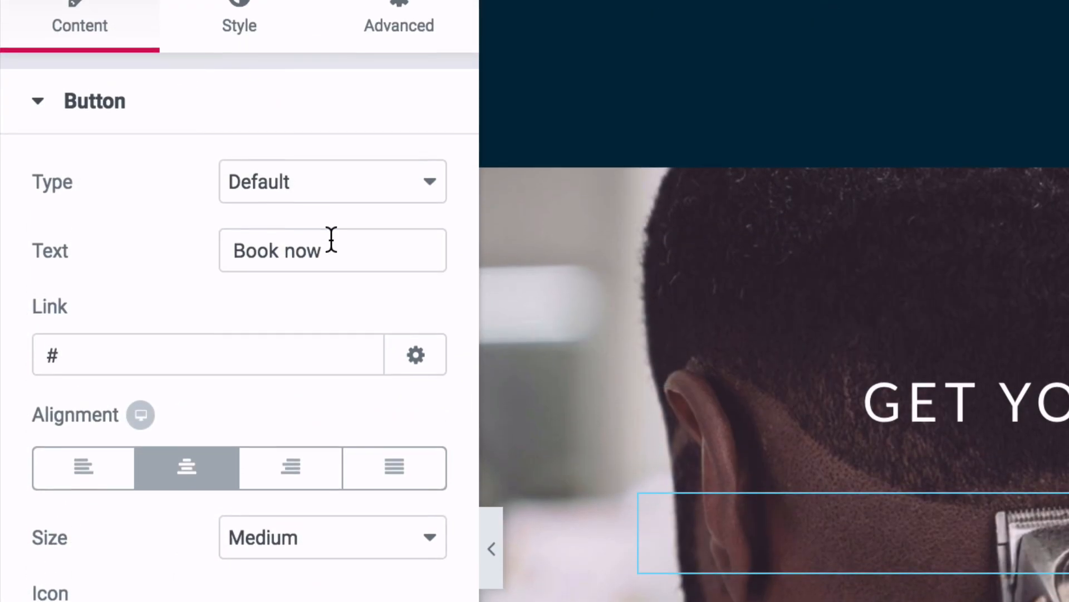
# - Replace the cheatsheet button text 'Book now' with 'Download'
pyautogui.moveTo(329, 258); pyautogui.dragTo(215, 279)
pyautogui.press('BackSpace')
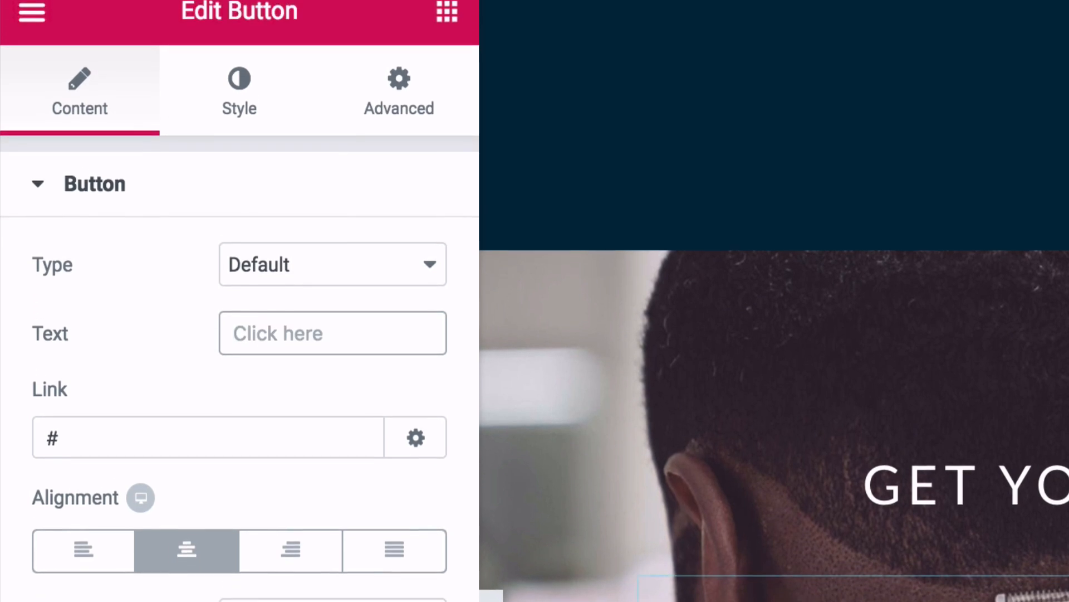
pyautogui.write('Dow')
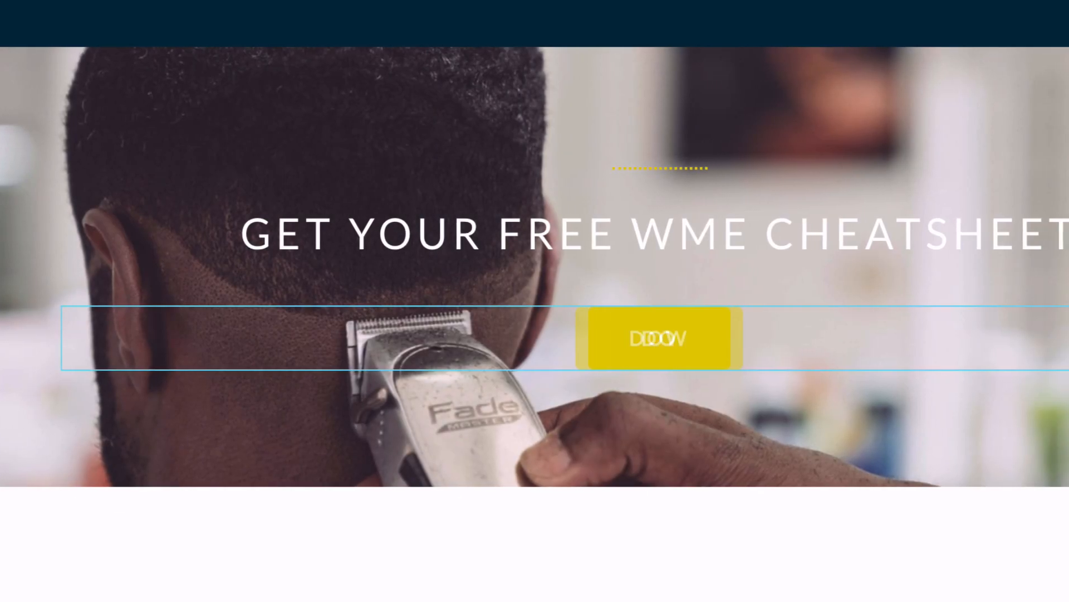
pyautogui.write('nload')
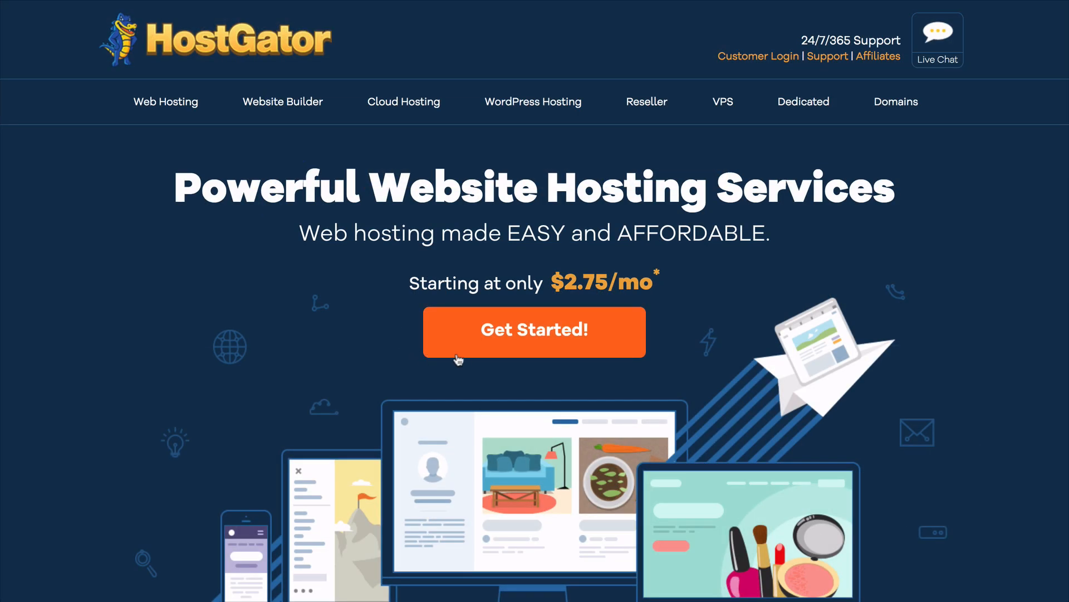
# - Pick a shared hosting plan, review domain extension and billing cycle options, and enter the billing e-mail address
pyautogui.click(495, 353)
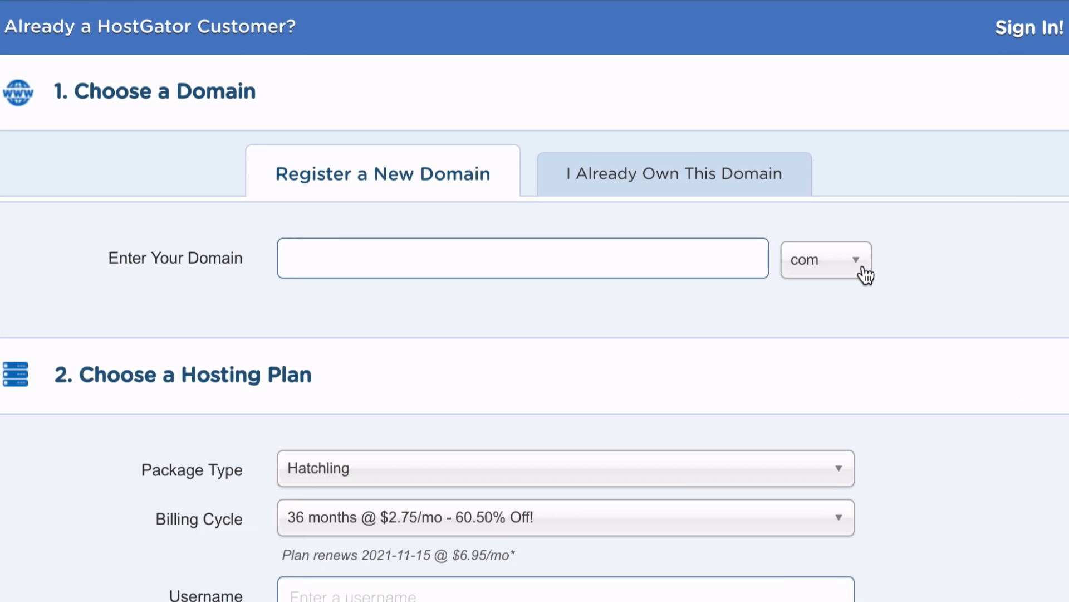
pyautogui.click(918, 266)
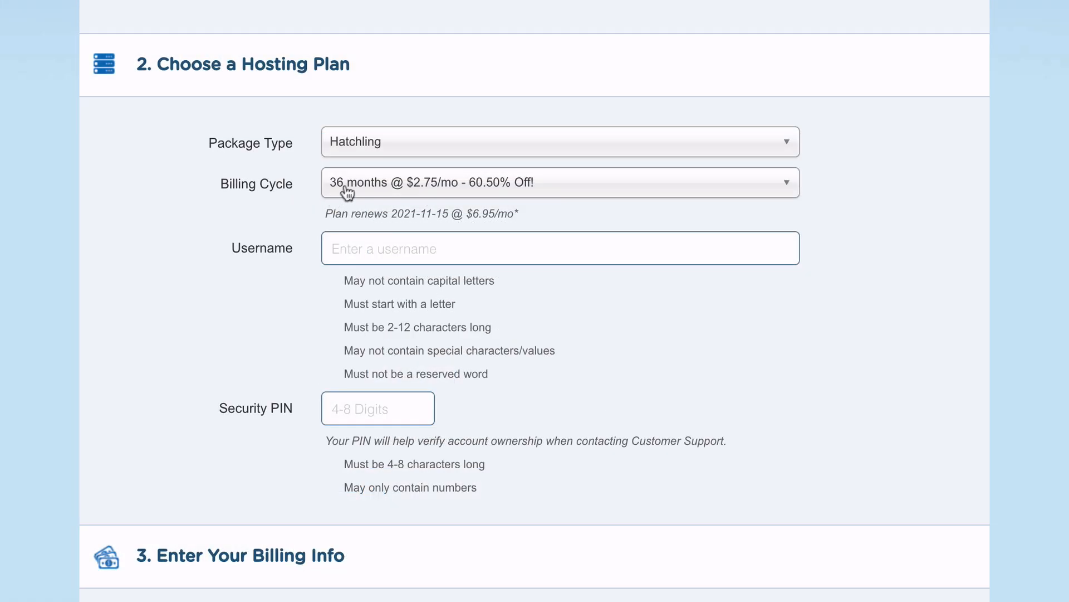
pyautogui.click(391, 205)
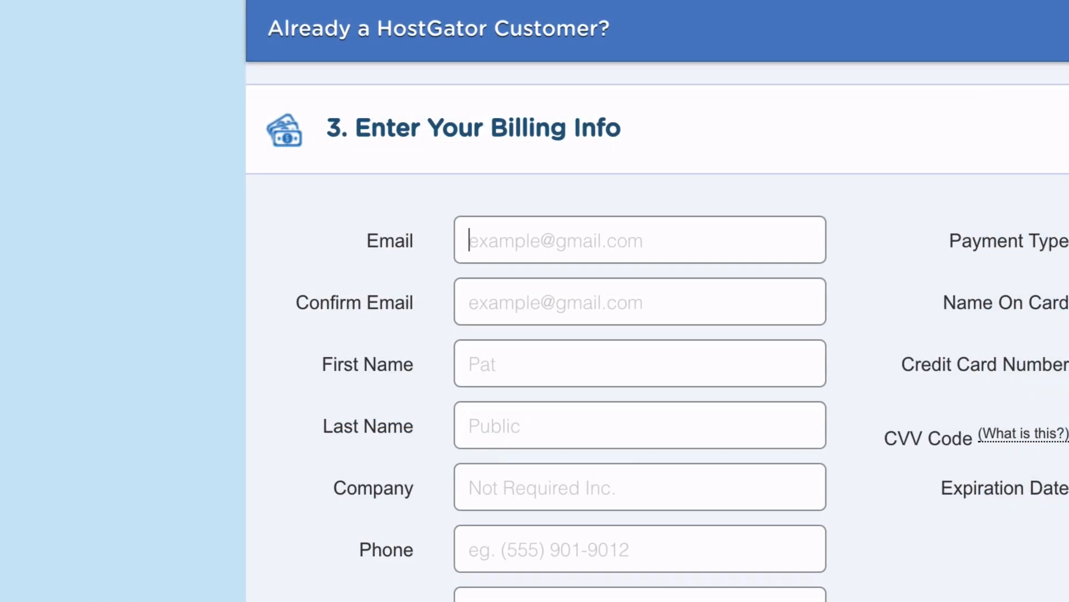
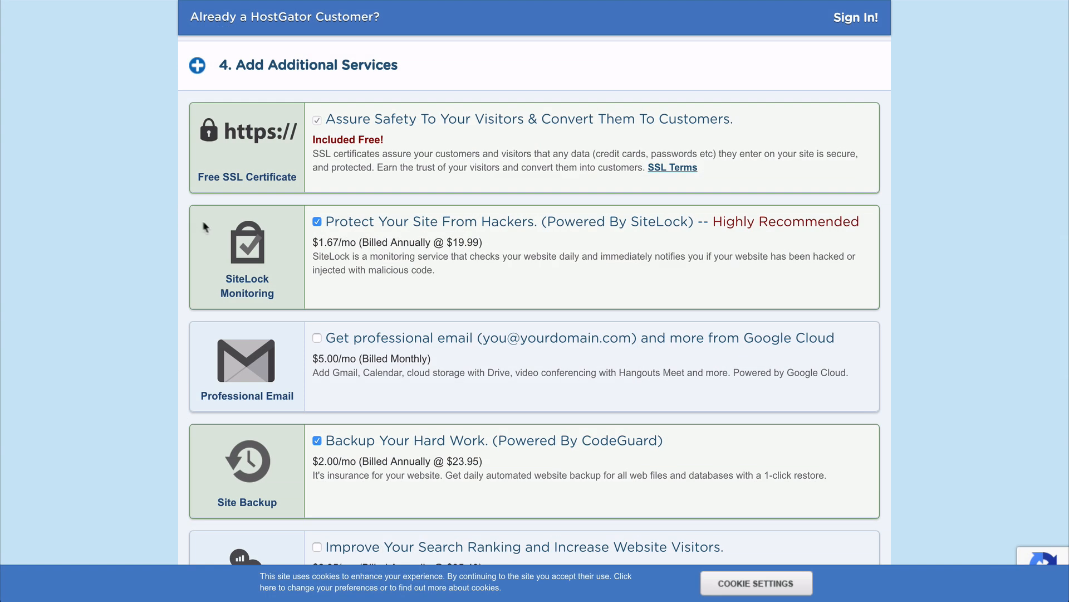
# - Remove the SiteLock and Site Backup add-ons, apply coupon RDPRESSHERO, and place the hosting order
pyautogui.click(313, 221)
pyautogui.scroll(-3, 312, 221)
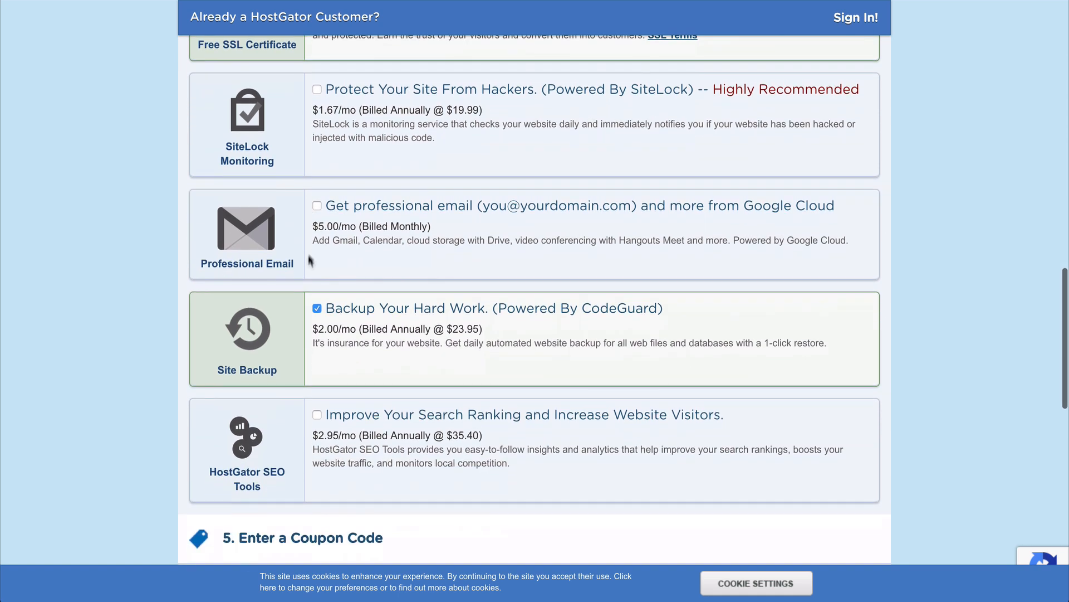
pyautogui.click(316, 309)
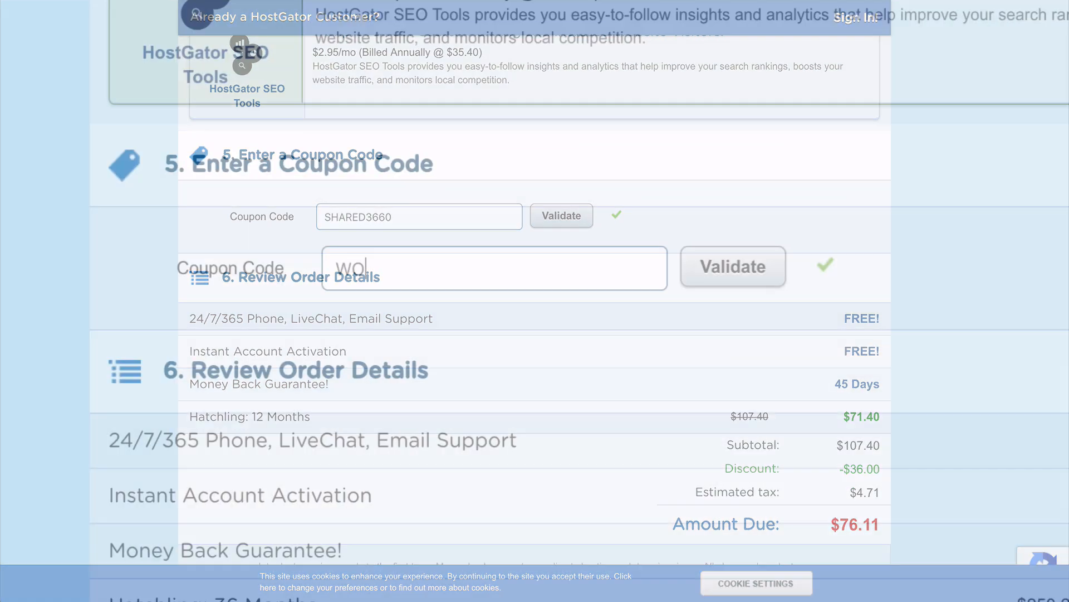
pyautogui.write('RDPRESS')
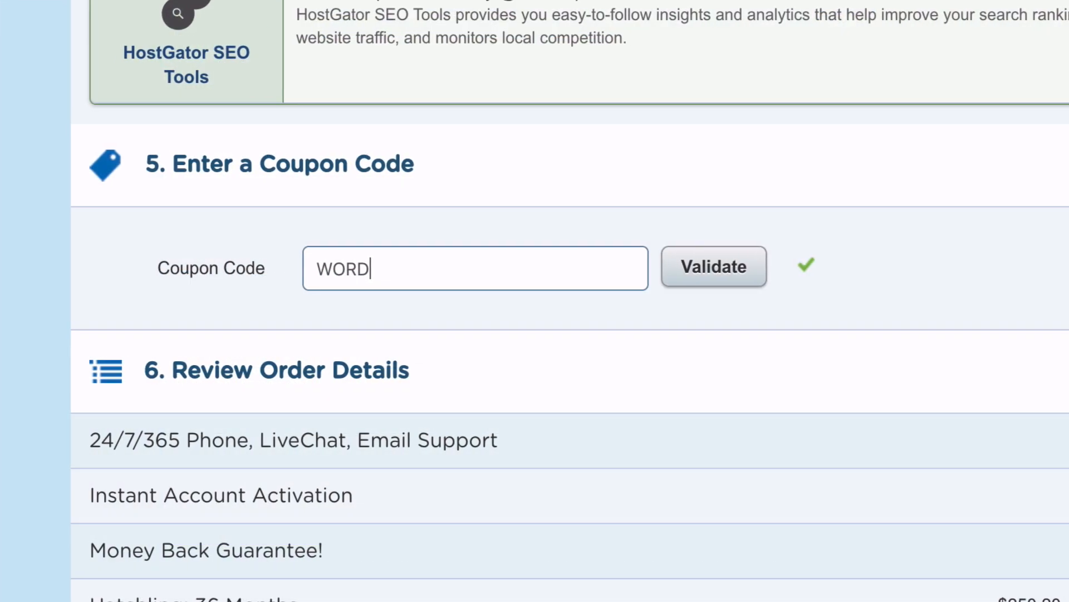
pyautogui.write('HERO')
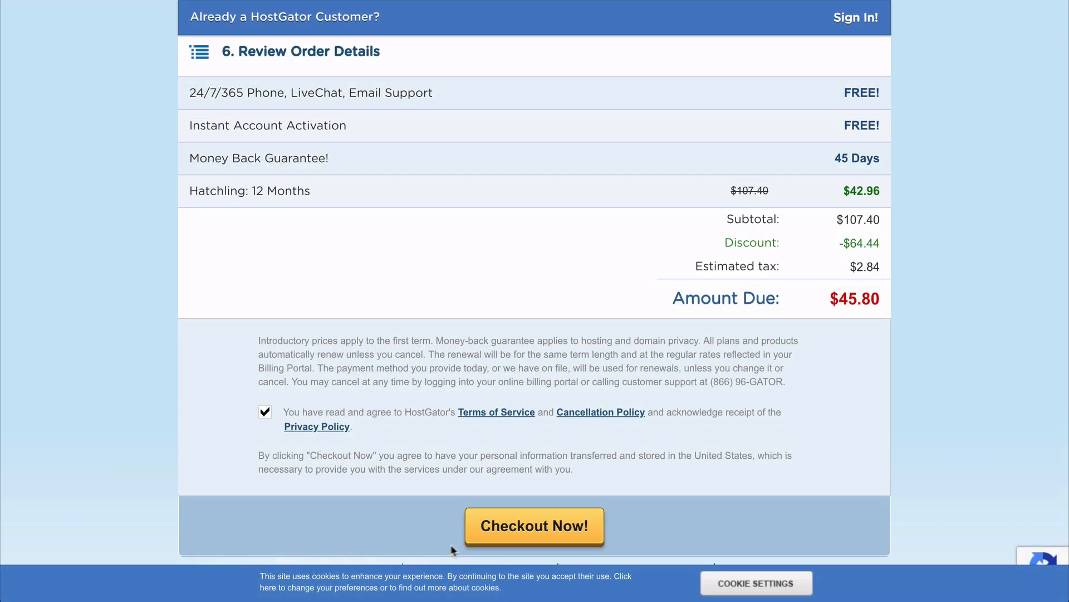
pyautogui.click(512, 533)
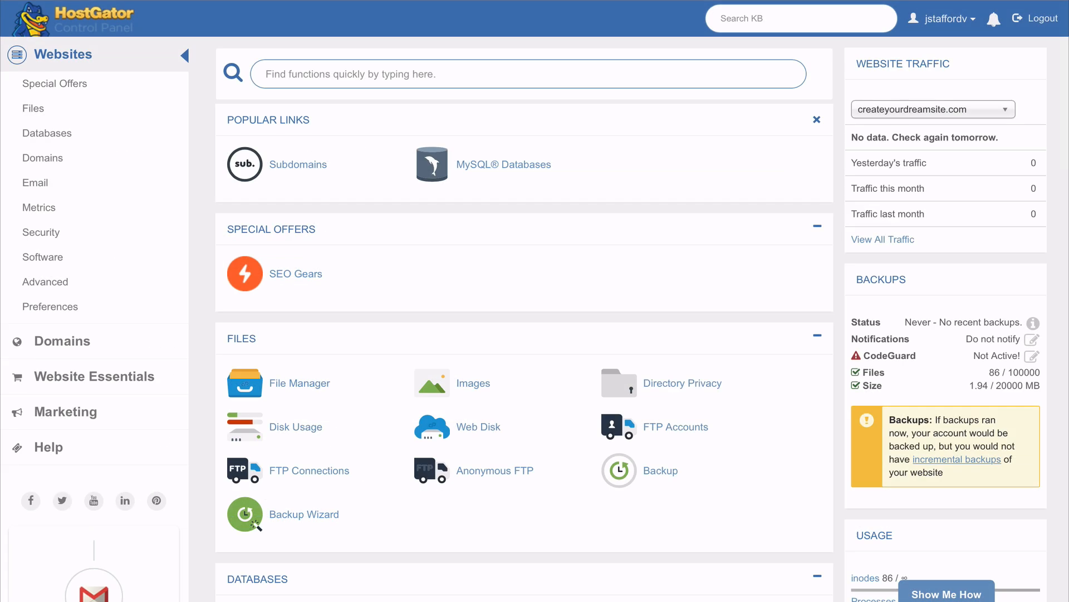
# - Start a WordPress QuickInstall on the domain startyournewwebsitenow.com
pyautogui.scroll(-9, 523, 318)
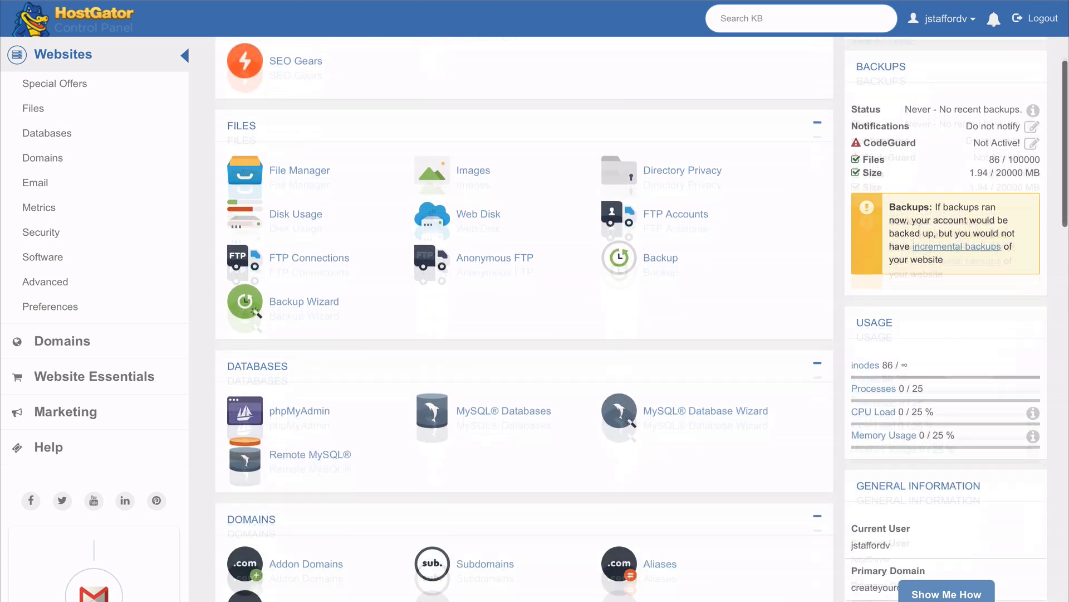
pyautogui.scroll(-2, 631, 141)
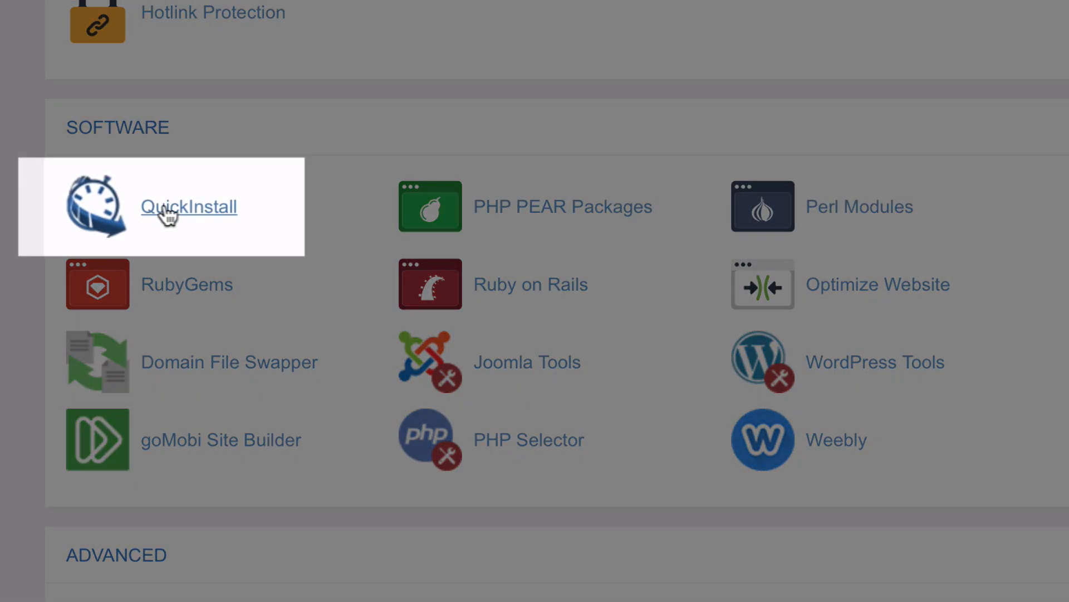
pyautogui.click(181, 215)
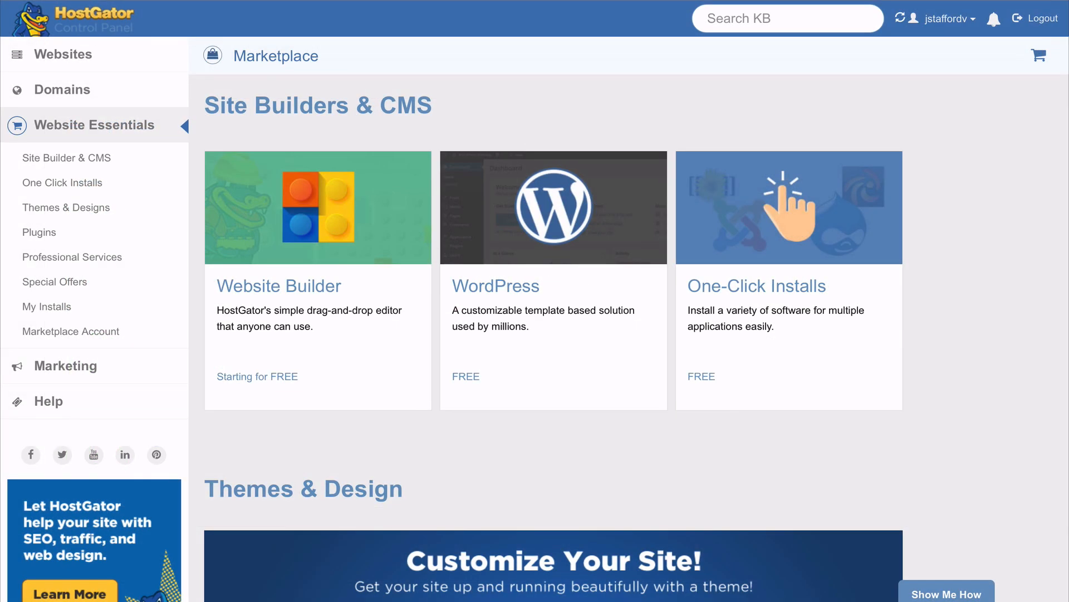
pyautogui.click(513, 337)
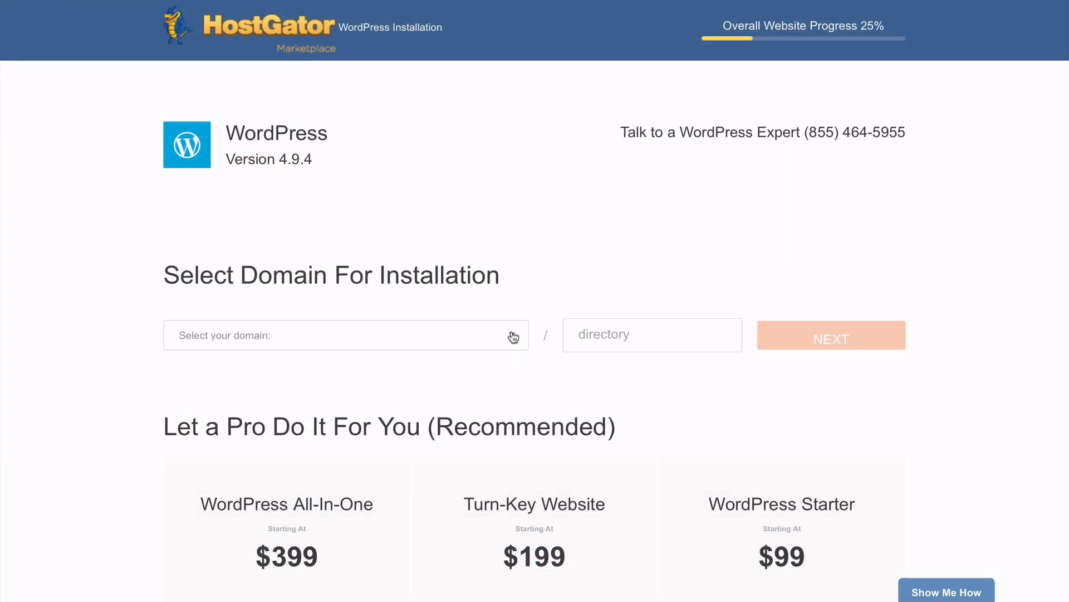
pyautogui.click(513, 337)
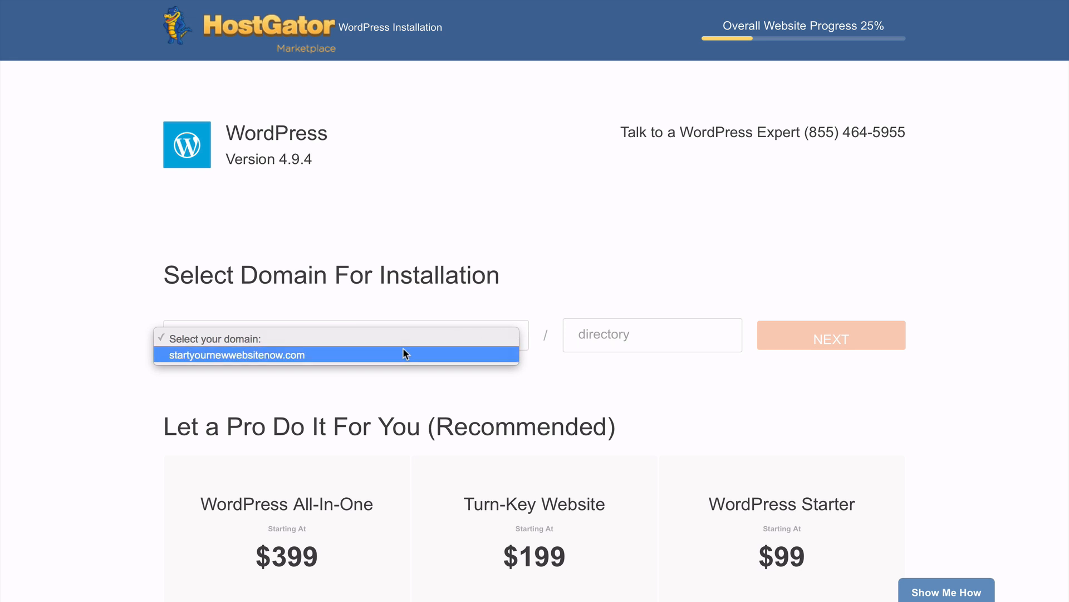
pyautogui.click(403, 353)
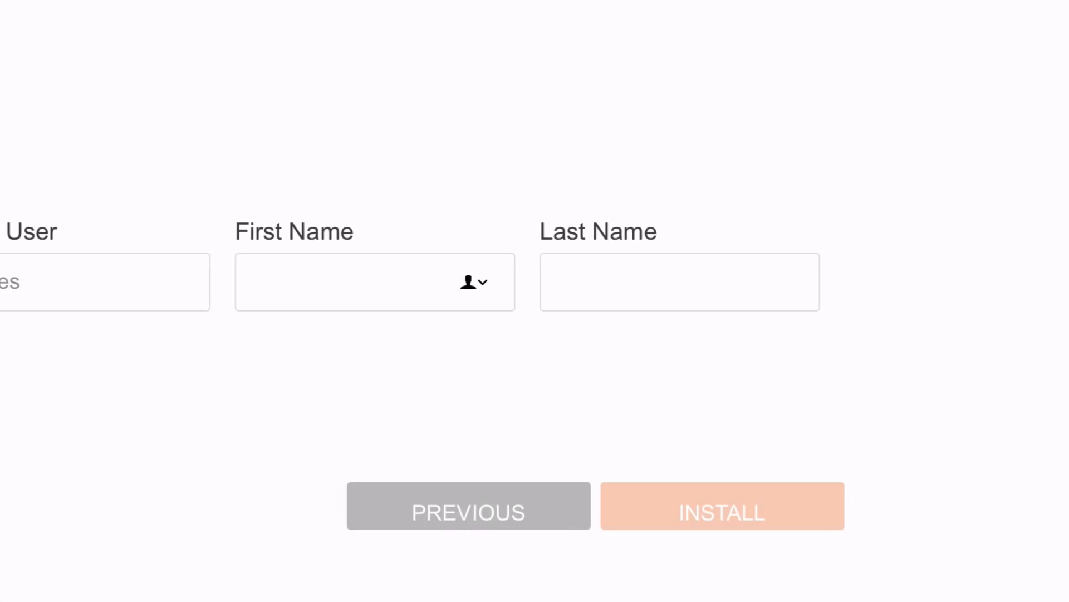
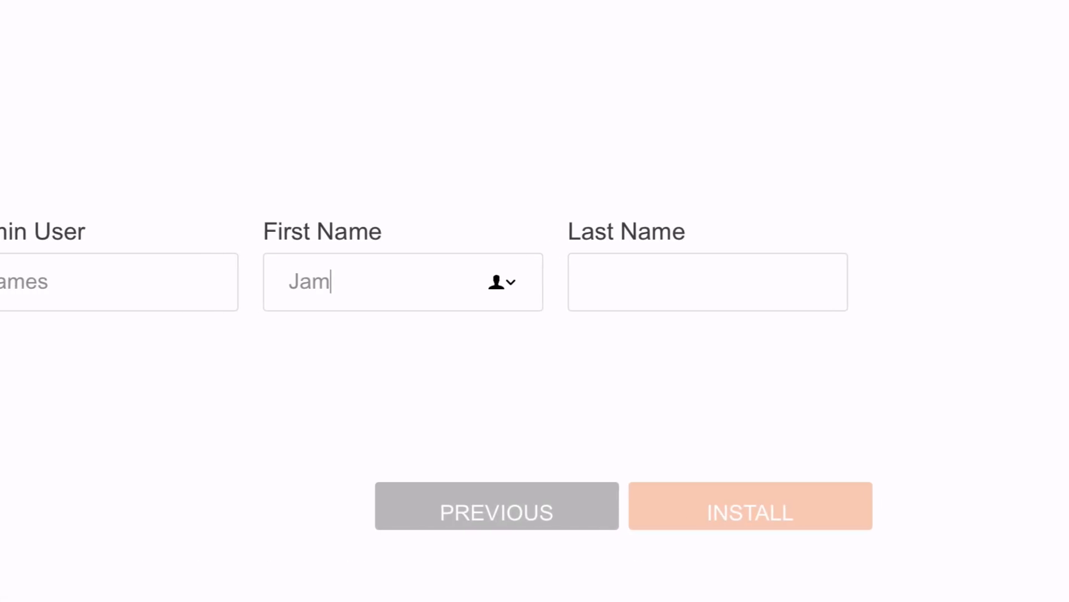
# - Enter the administrator's first and last name in the install settings
pyautogui.press('Tab')
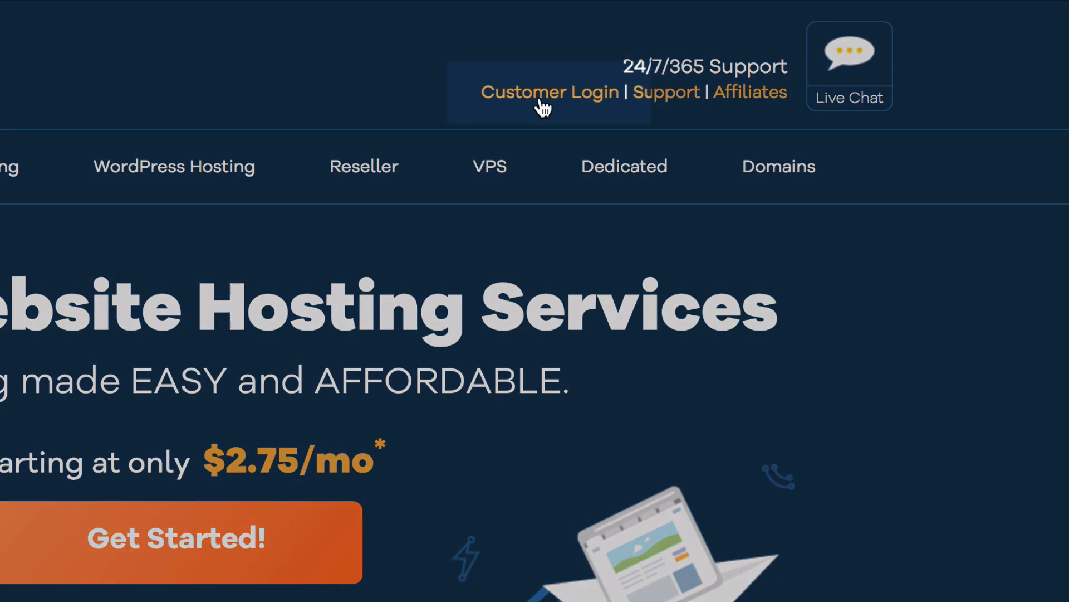
# - Log into the customer portal and open the name server change form for createyourdreamsite.com
pyautogui.click(541, 101)
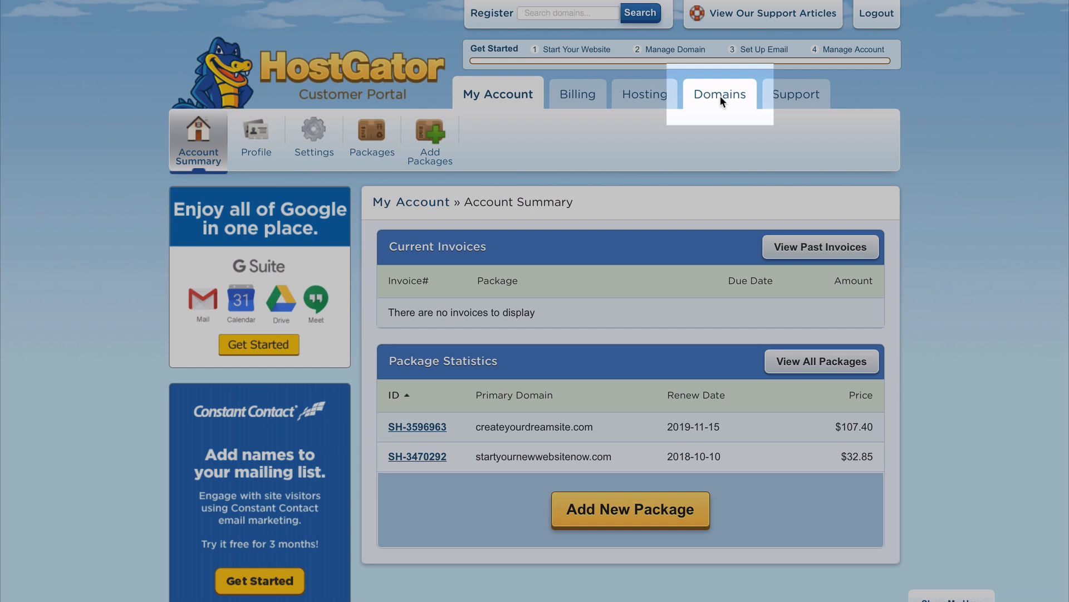
pyautogui.click(720, 97)
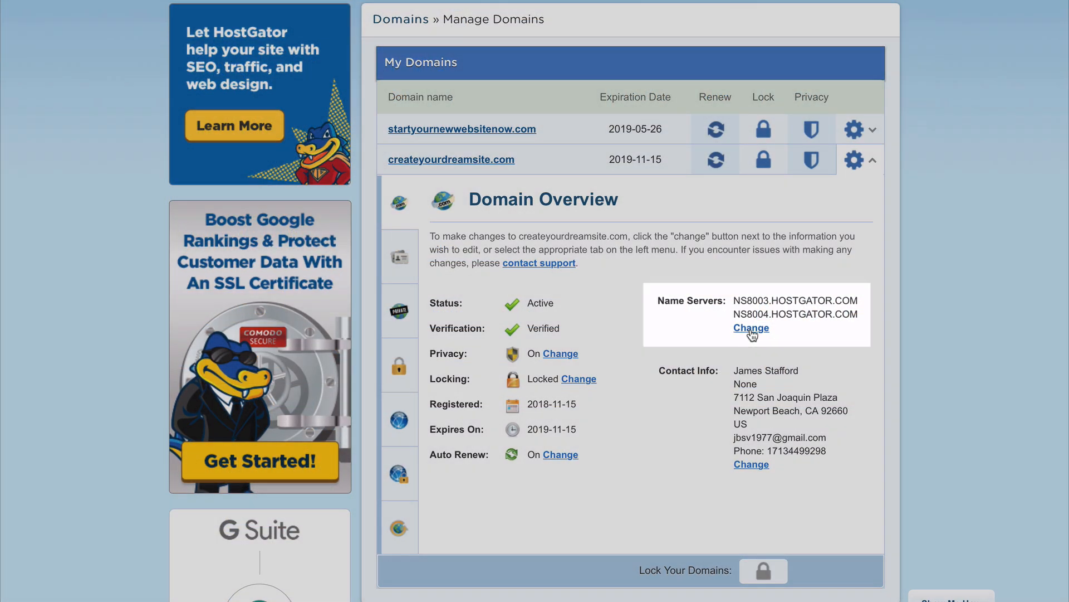
pyautogui.click(752, 329)
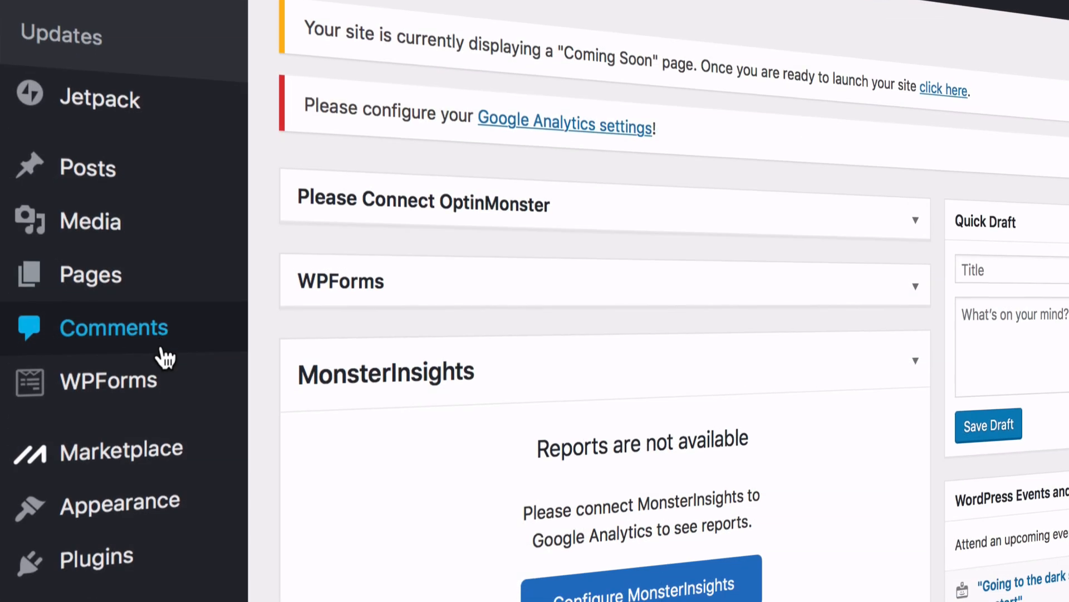
# - Open the live site in a new tab and scroll through it
pyautogui.moveTo(72, 239)
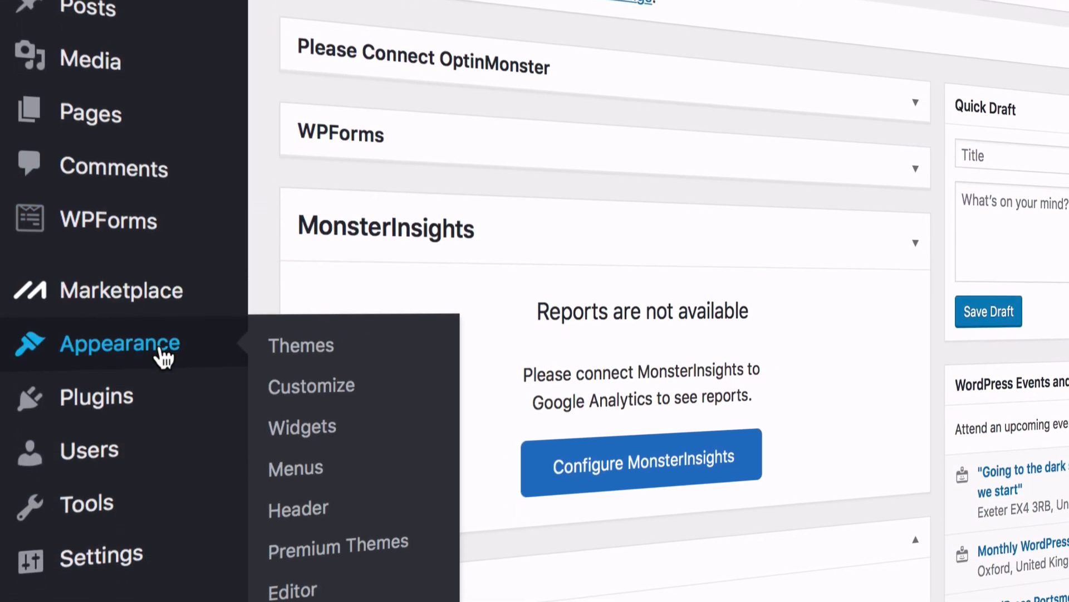
pyautogui.moveTo(161, 501)
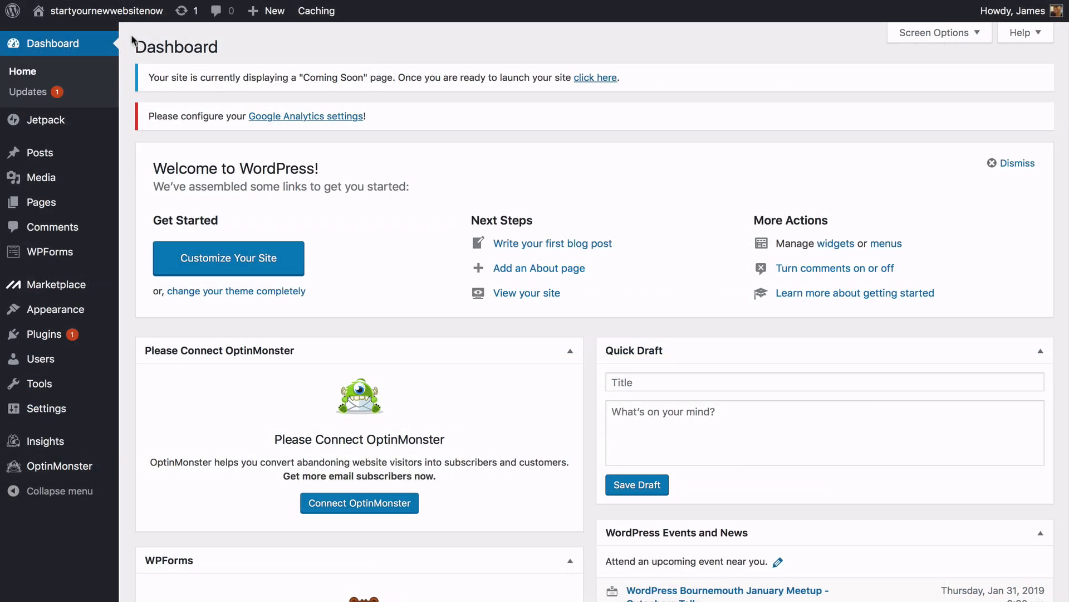
pyautogui.moveTo(133, 13)
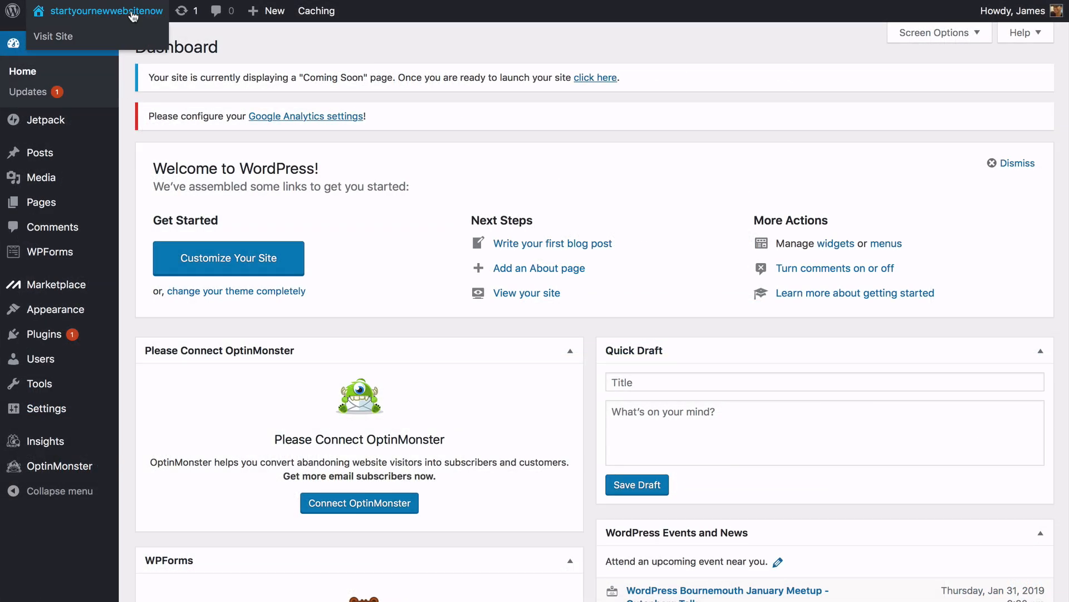
pyautogui.click(84, 42)
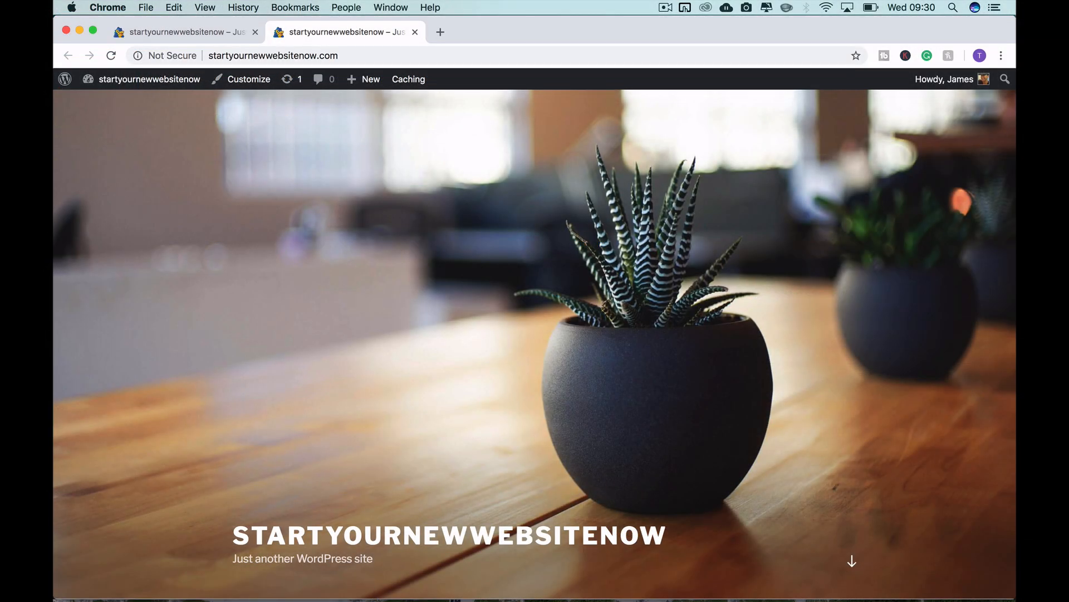
pyautogui.scroll(-7, 534, 334)
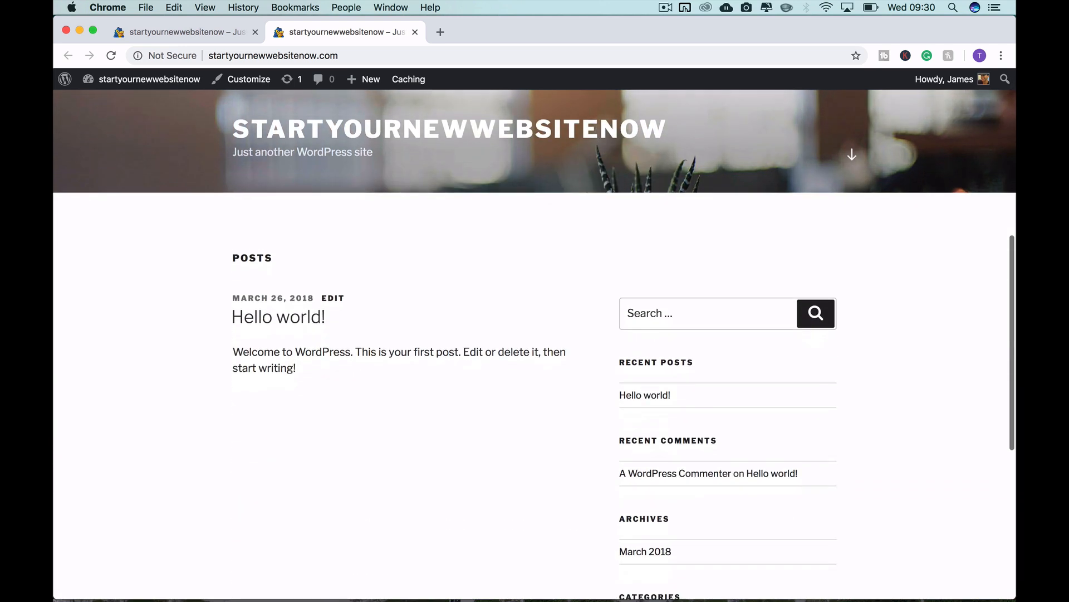
pyautogui.scroll(-4, 535, 345)
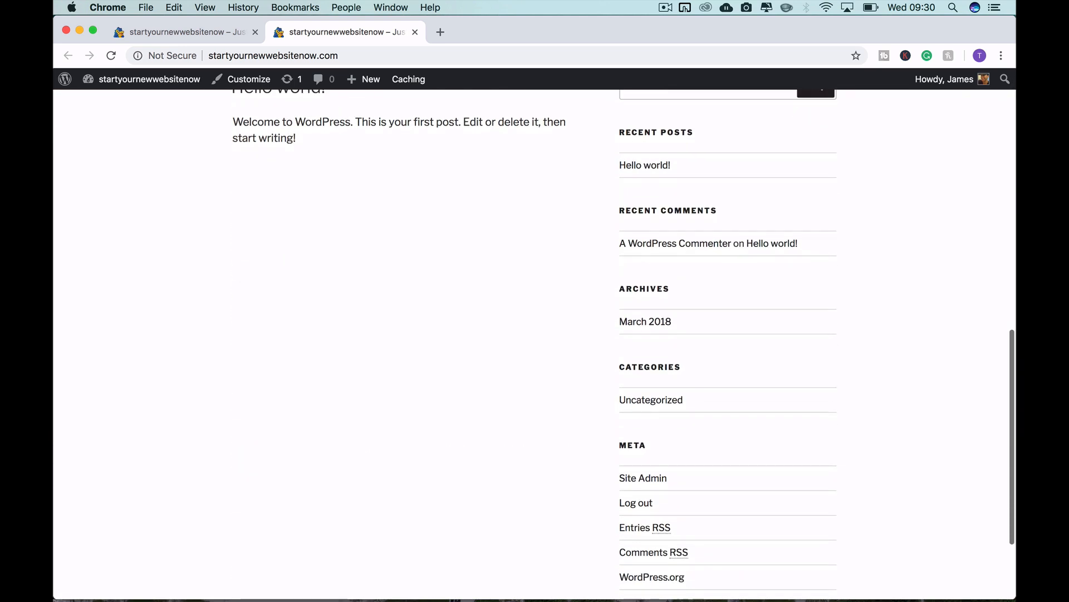
pyautogui.scroll(2, 535, 334)
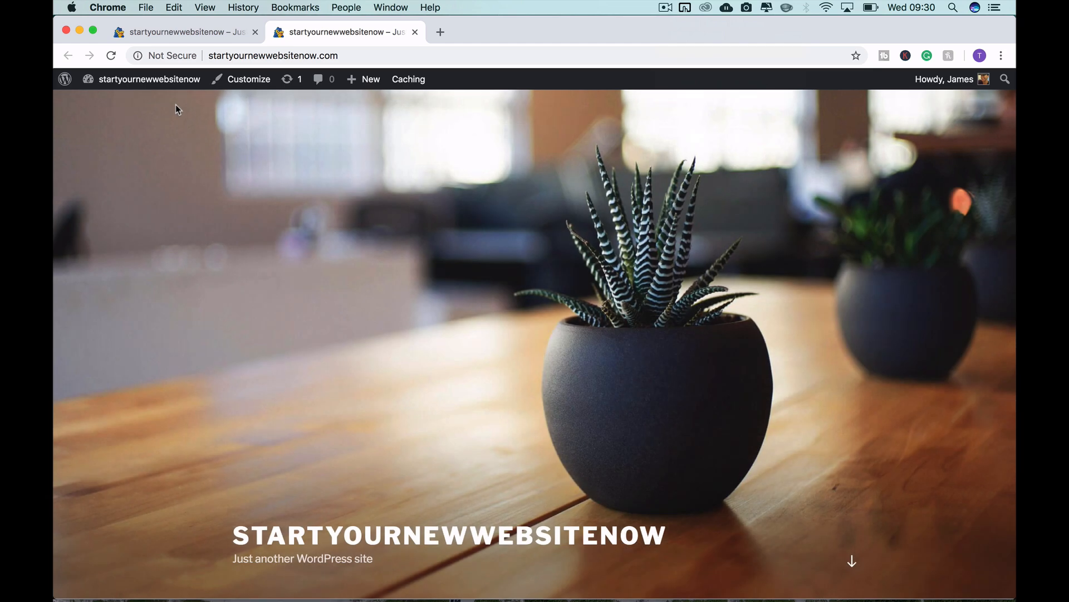
# - Back on the dashboard, take the site out of Coming Soon mode
pyautogui.moveTo(160, 88)
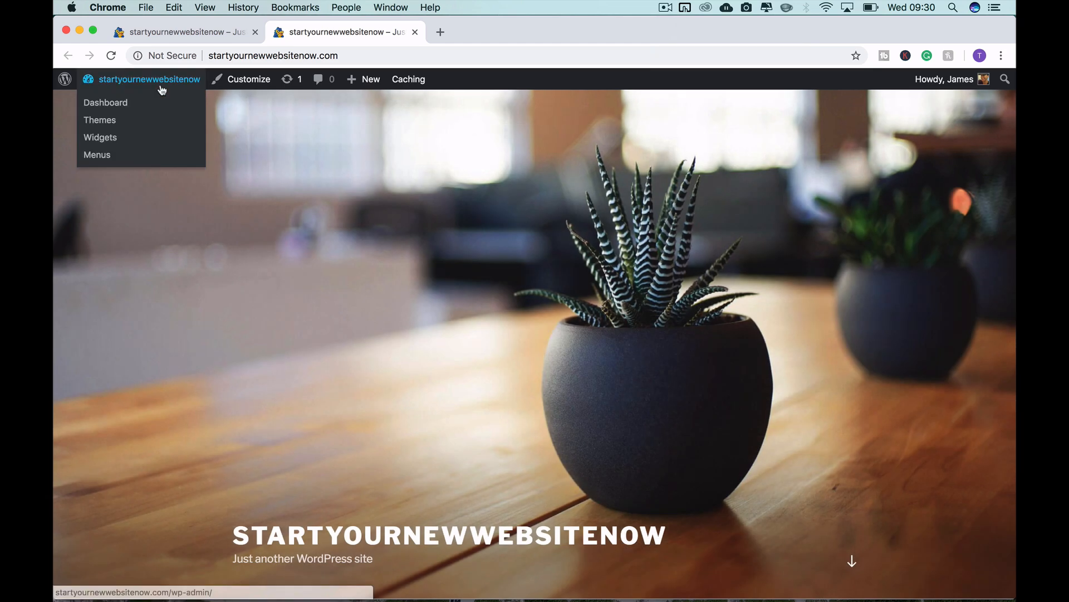
pyautogui.click(133, 108)
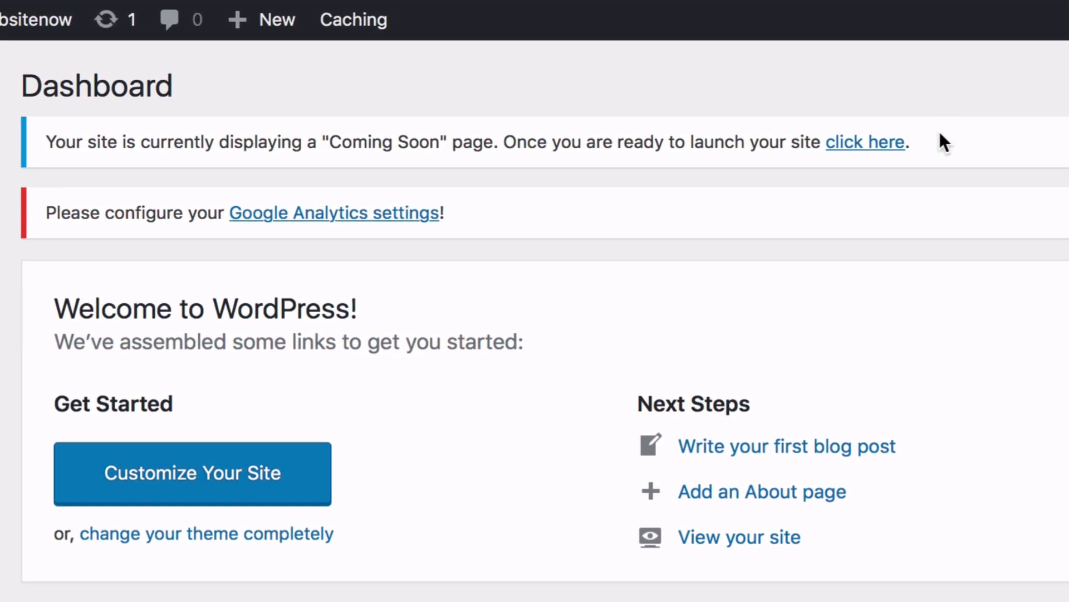
pyautogui.click(866, 143)
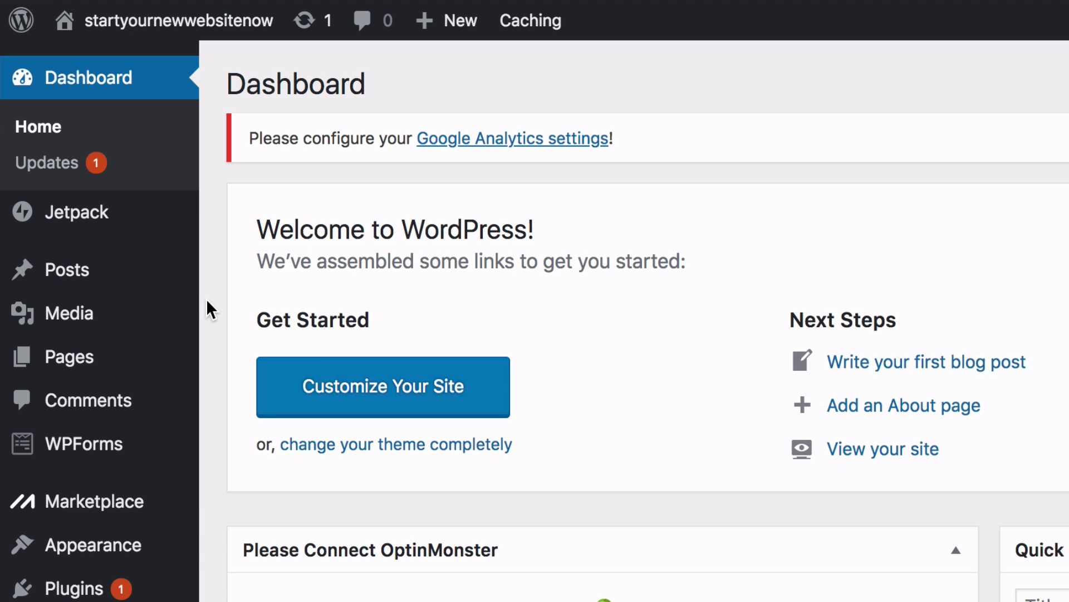
pyautogui.moveTo(165, 363)
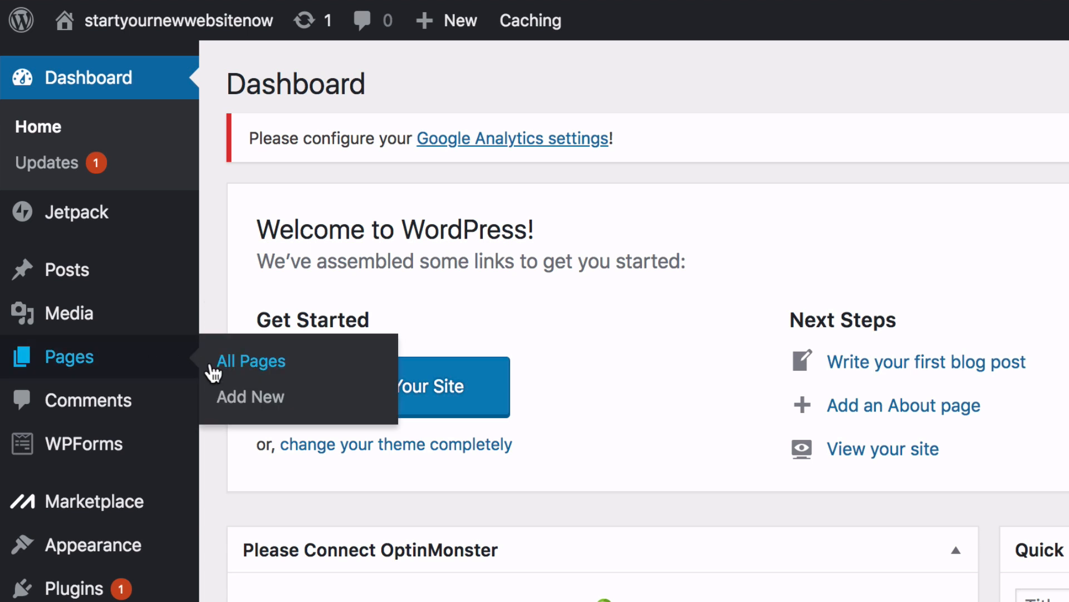
# - Trash the Sample Page, publish a new Home page, and start pages titled About and Contact
pyautogui.click(245, 372)
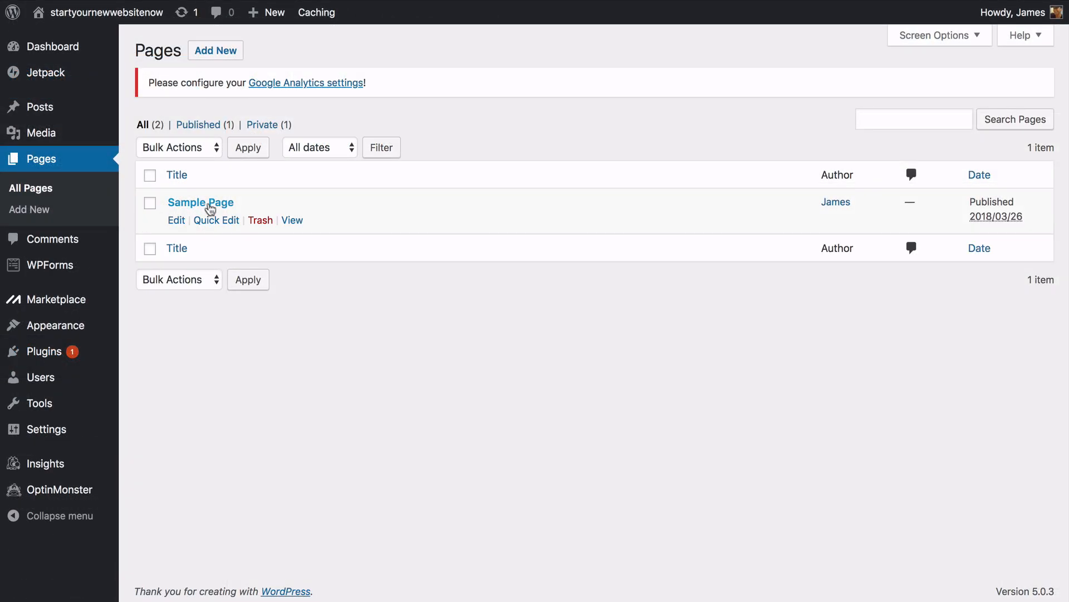
pyautogui.click(261, 220)
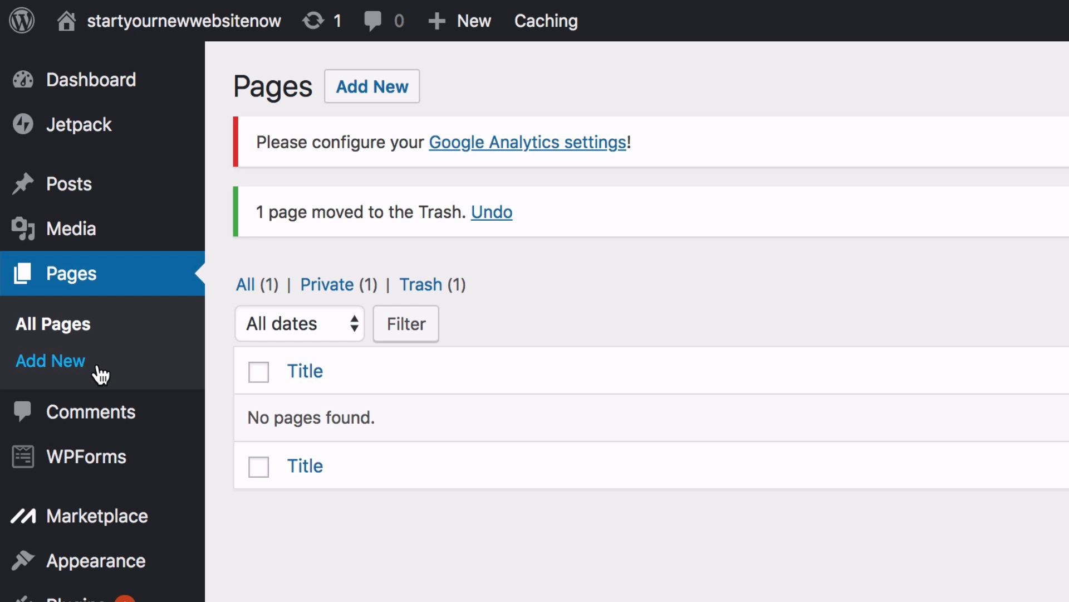
pyautogui.click(100, 374)
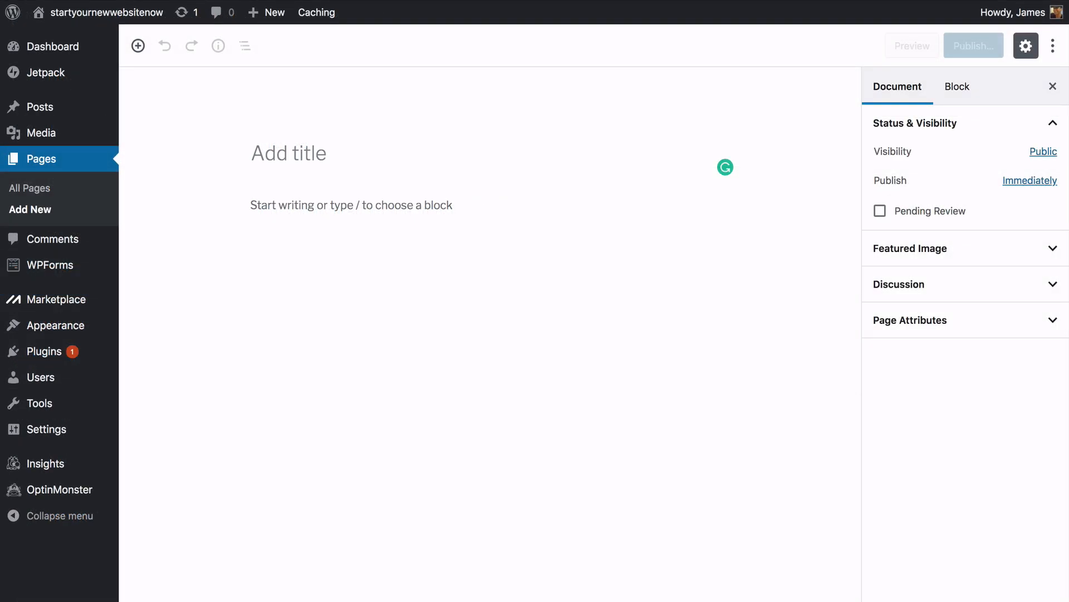
pyautogui.write('Home')
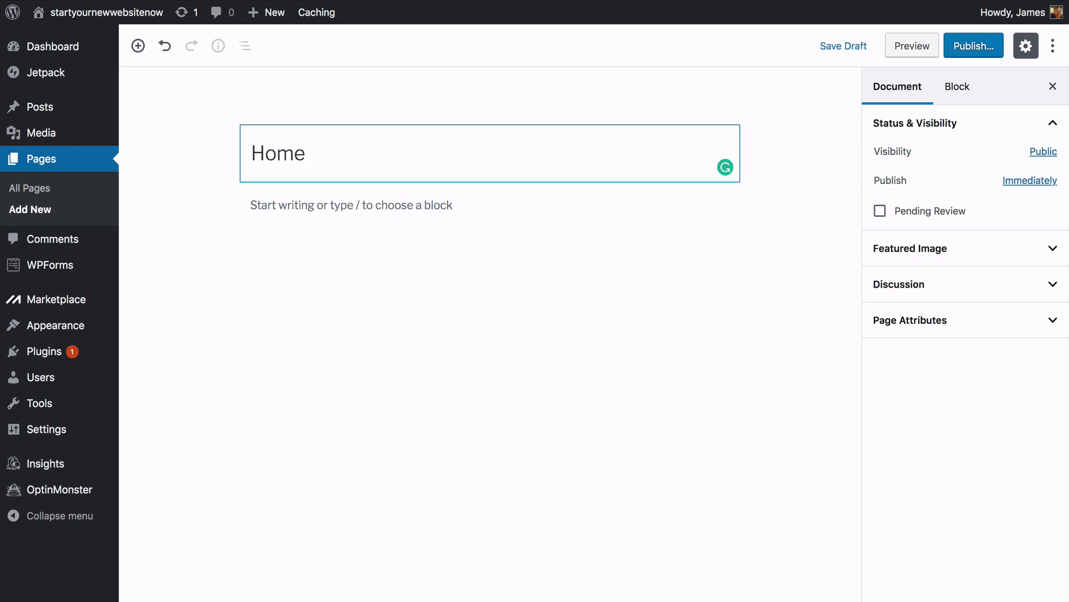
pyautogui.click(973, 54)
pyautogui.click(973, 55)
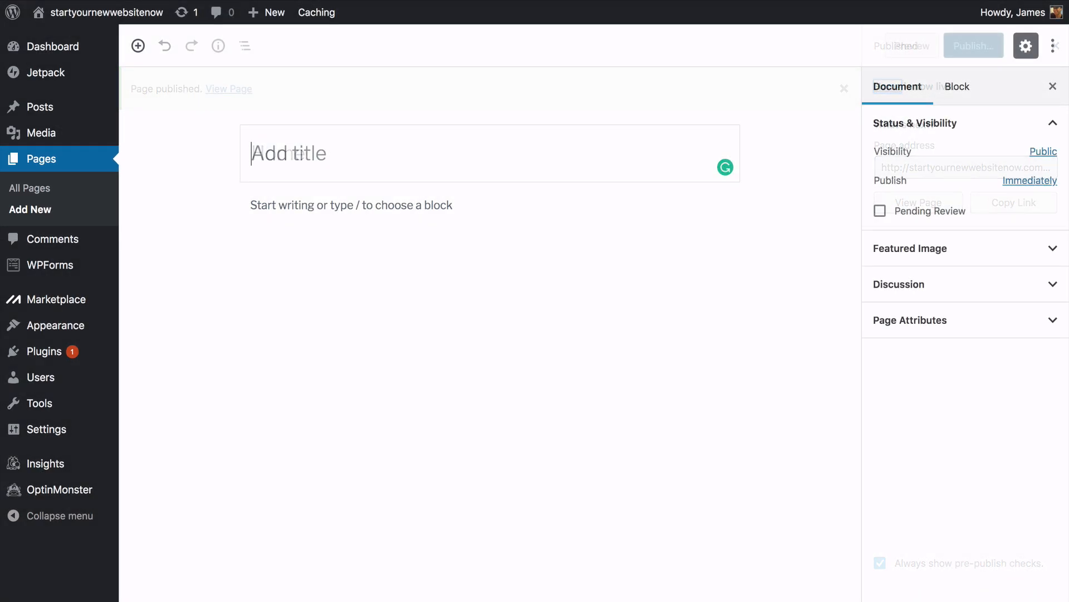
pyautogui.write('About')
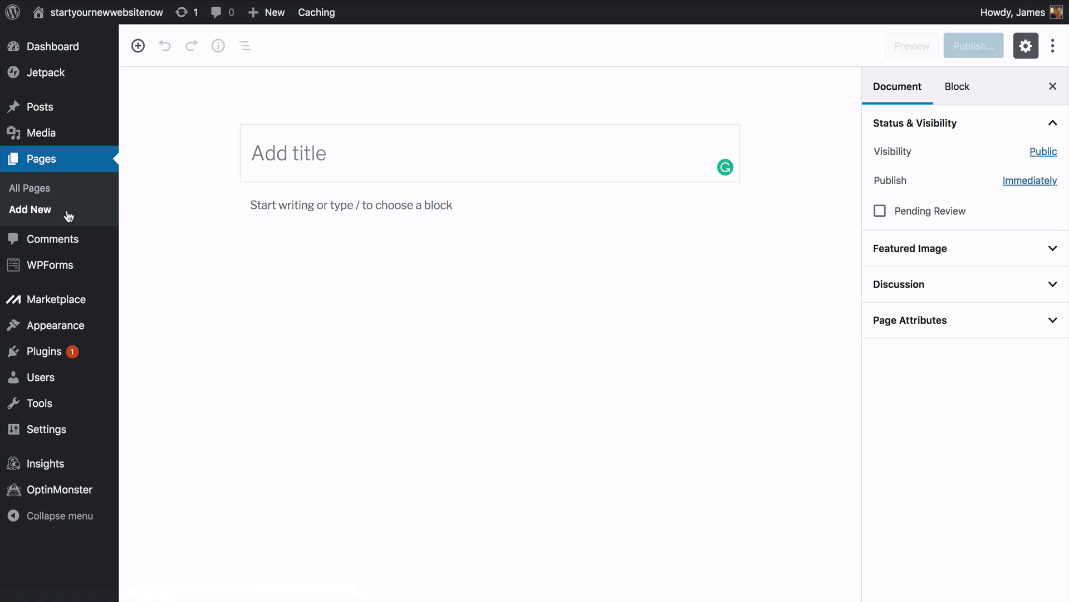
pyautogui.write('Contact')
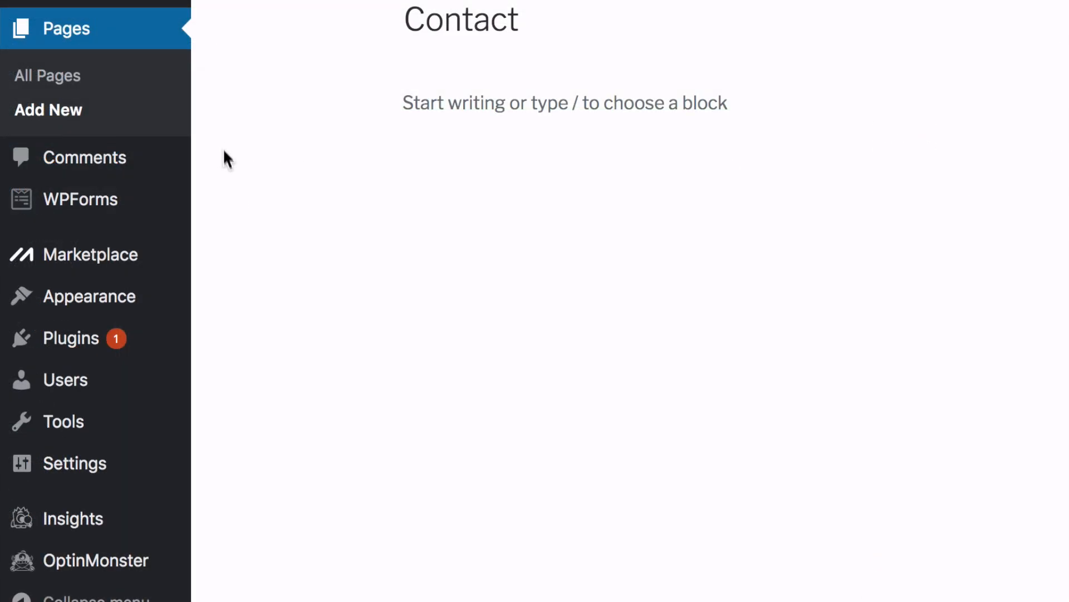
# - Search the theme directory for 'oceanwp', install OceanWP and activate it
pyautogui.moveTo(165, 305)
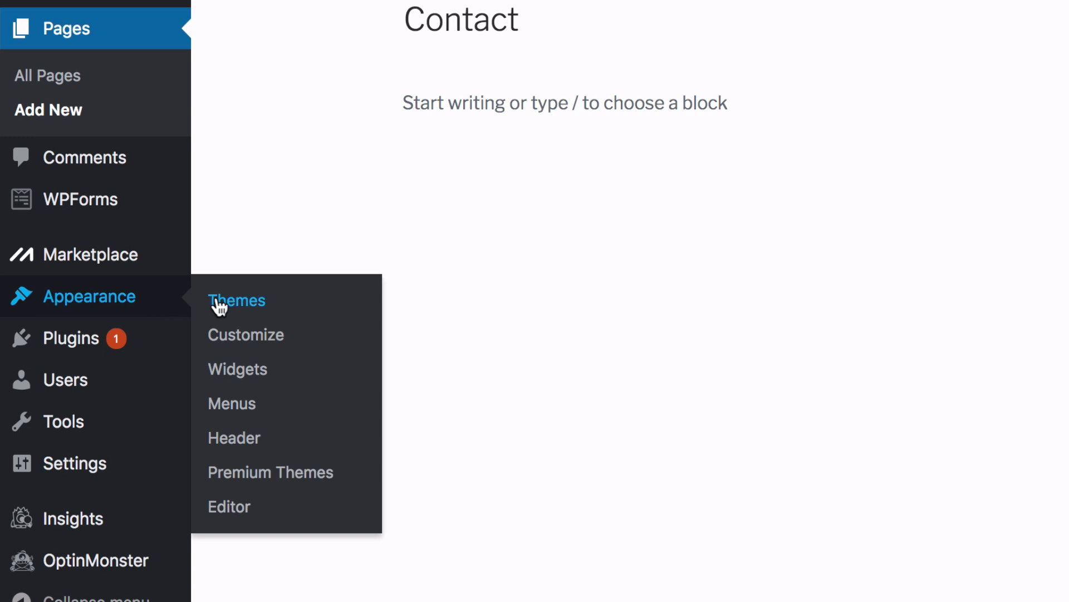
pyautogui.click(239, 303)
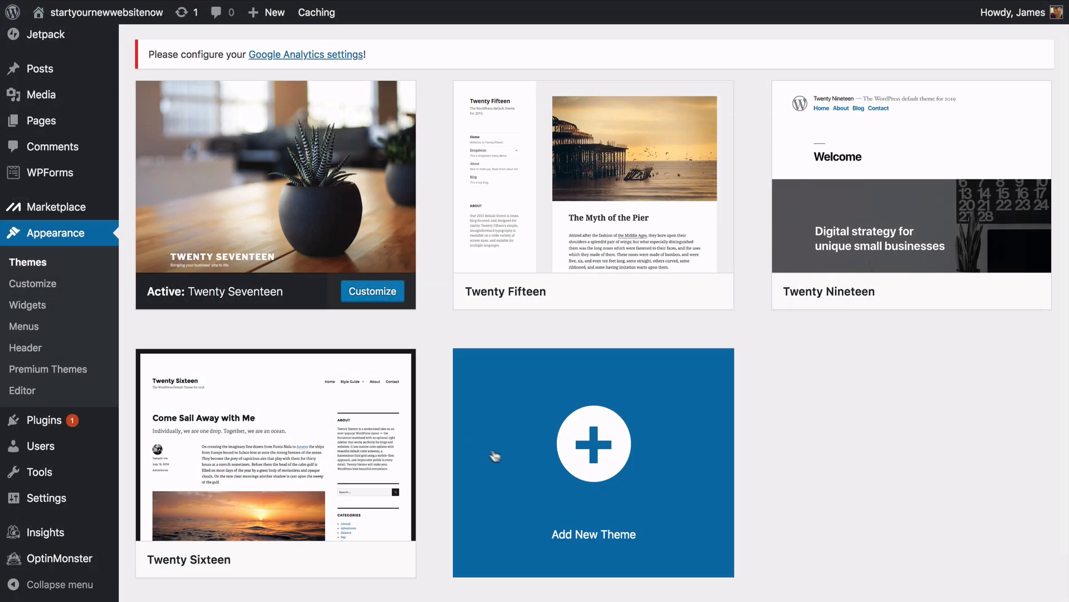
pyautogui.click(582, 458)
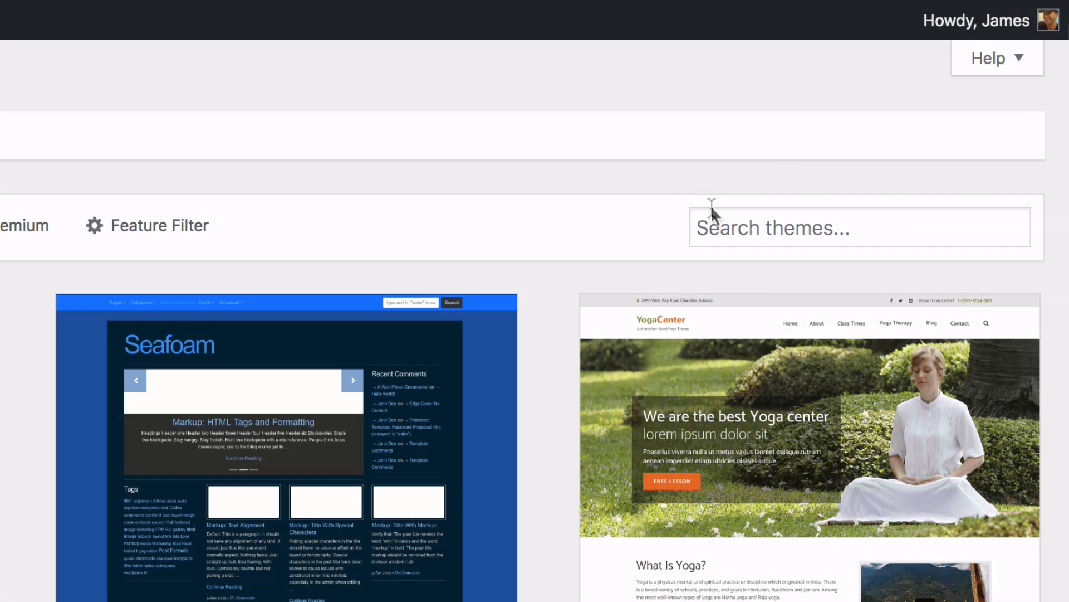
pyautogui.click(711, 226)
pyautogui.write('oceanwp')
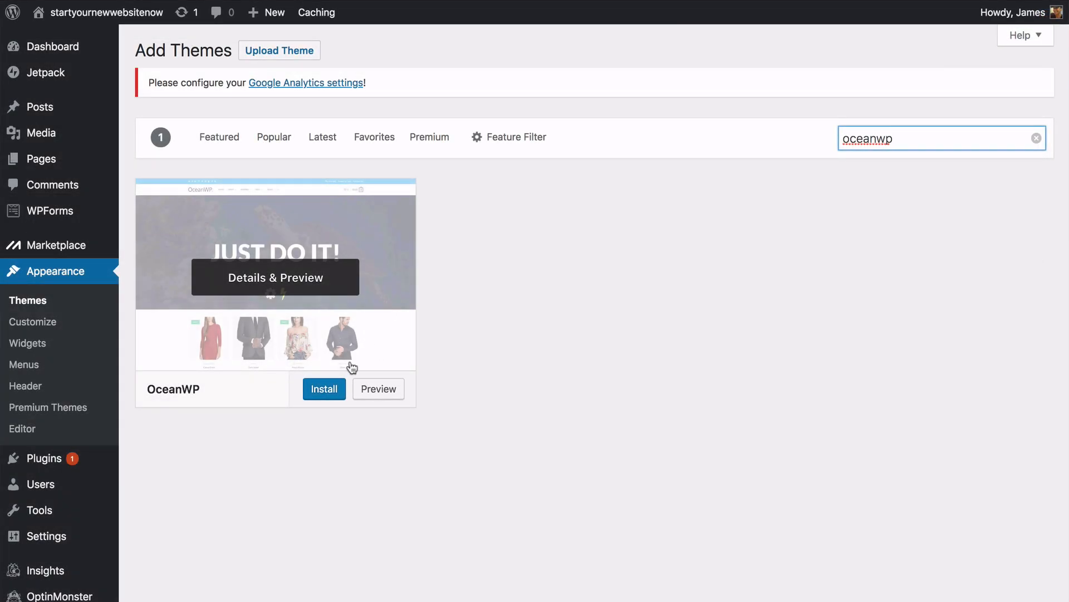
pyautogui.click(323, 393)
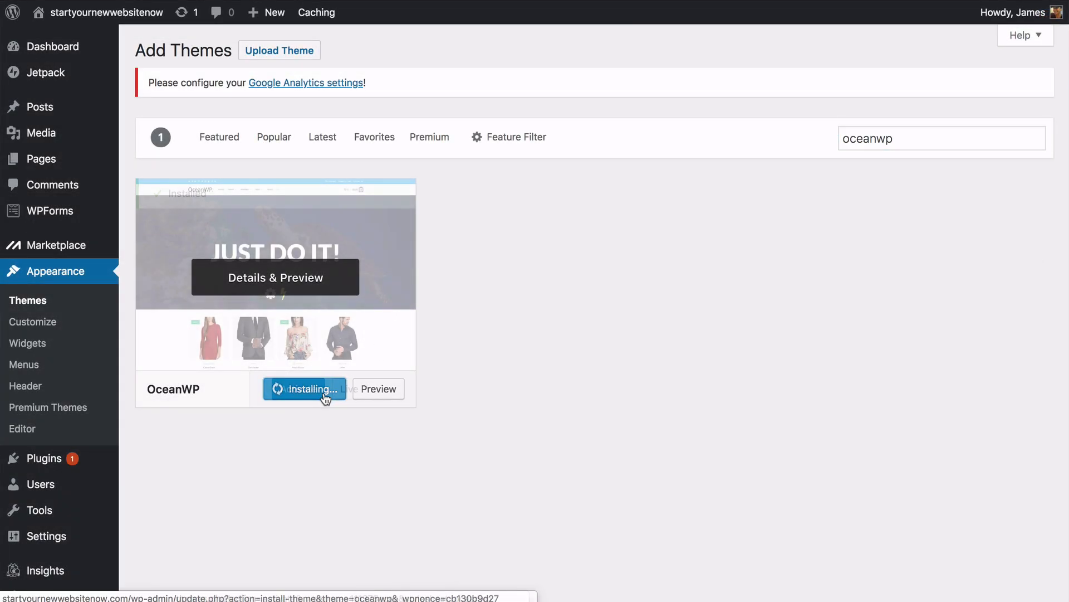
pyautogui.click(300, 395)
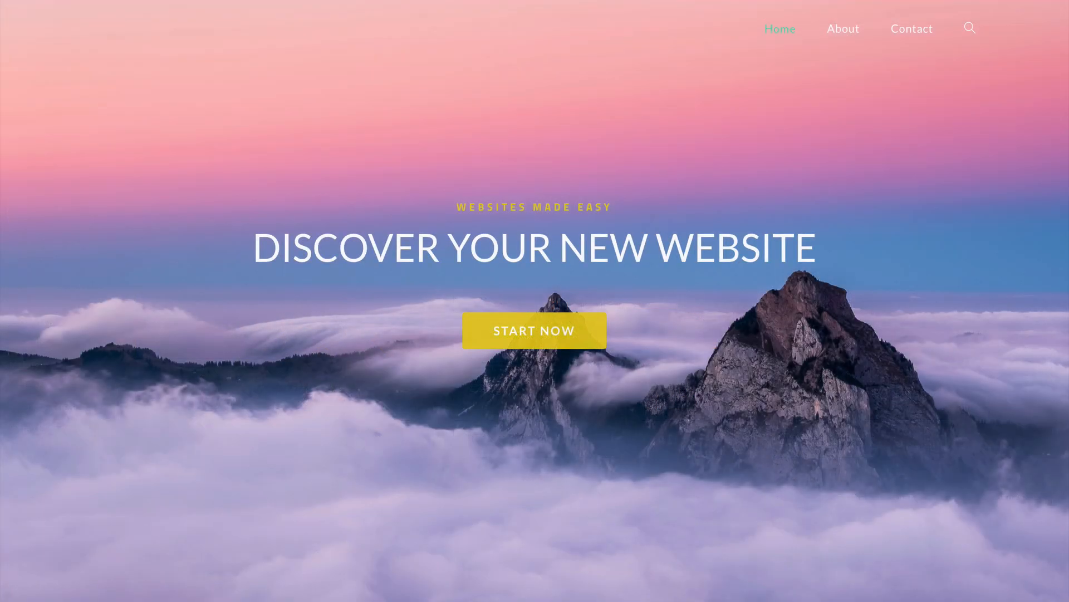
# - Scroll to the What We Do slider and show its fourth and following images
pyautogui.scroll(-3, 535, 300)
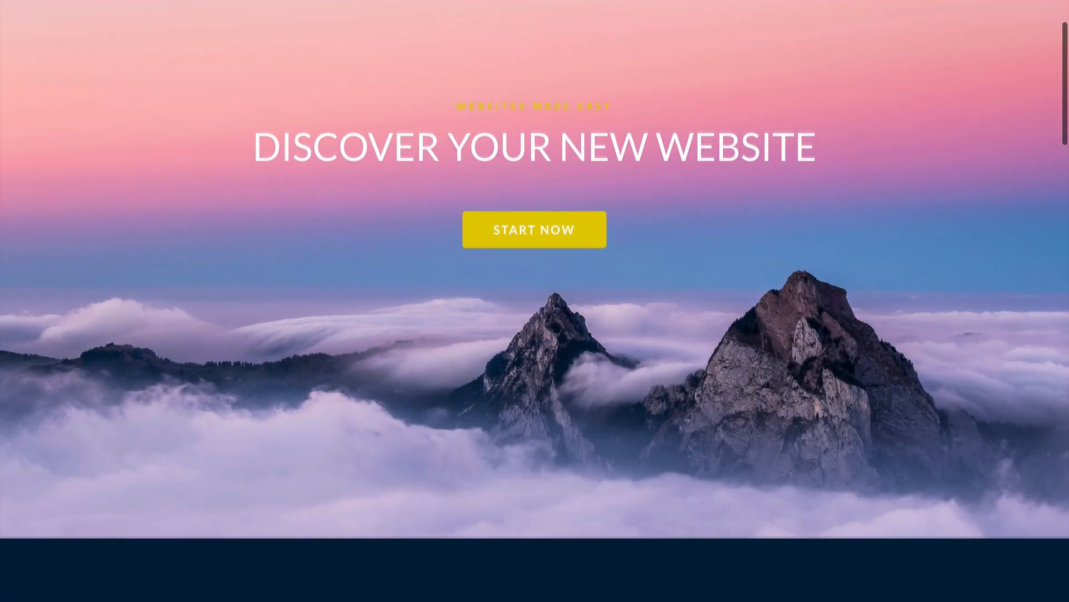
pyautogui.scroll(-4, 535, 301)
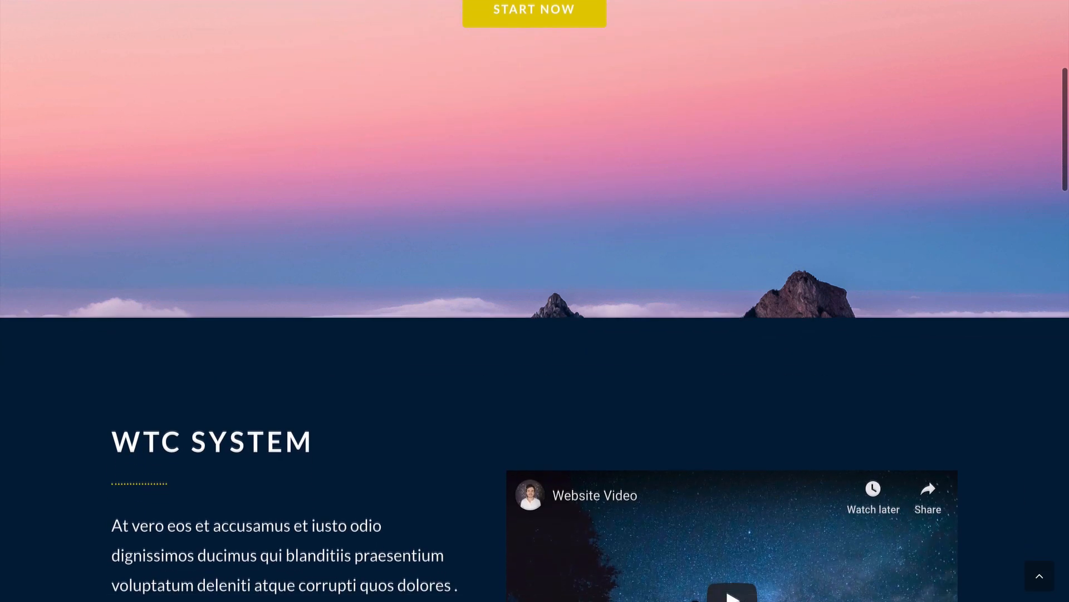
pyautogui.scroll(-3, 535, 300)
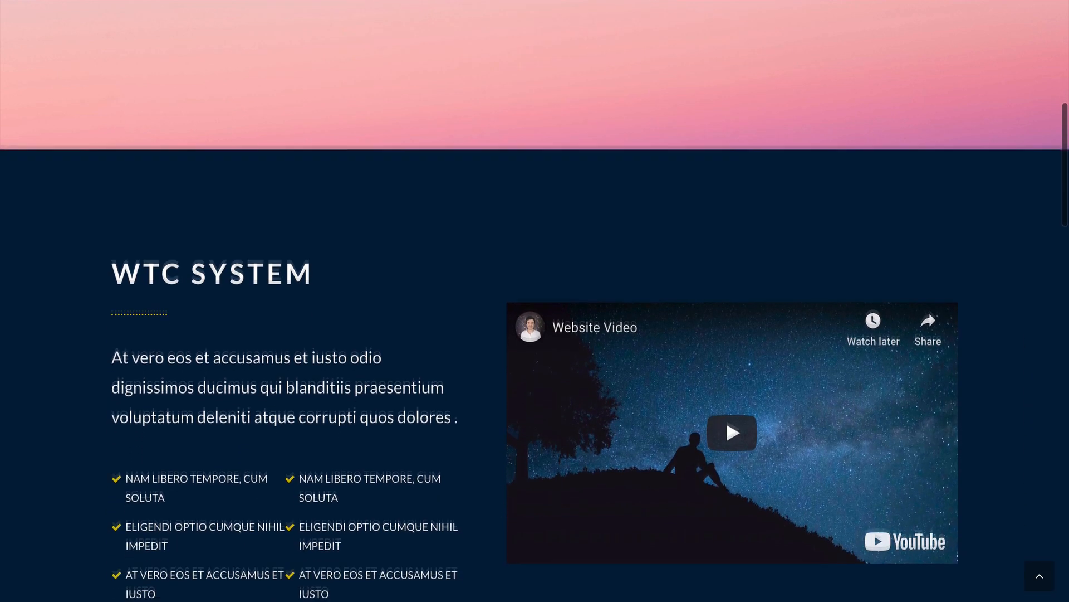
pyautogui.scroll(-8, 534, 301)
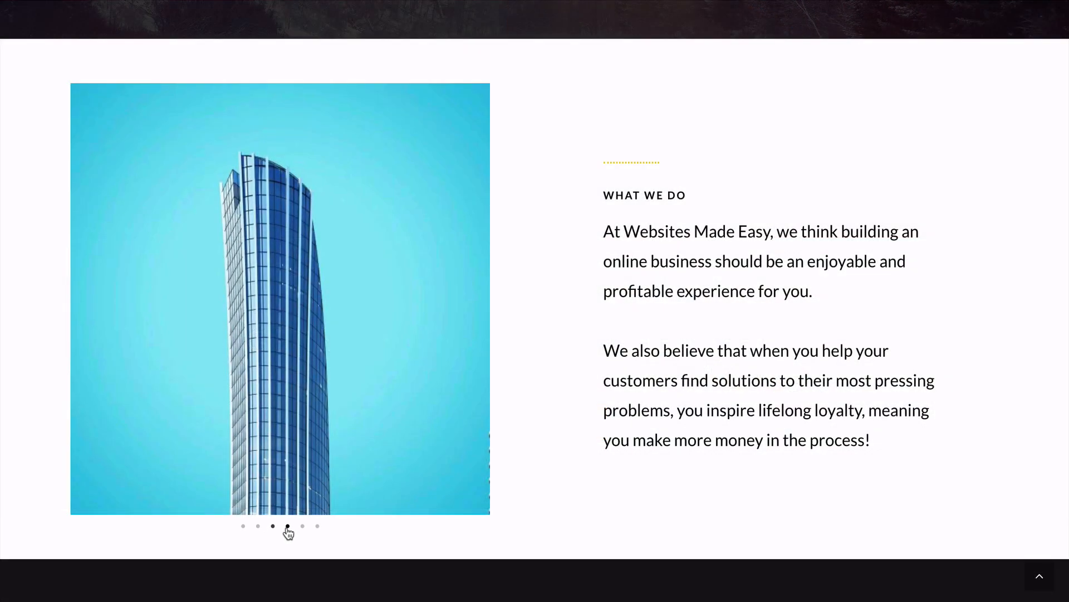
pyautogui.click(288, 527)
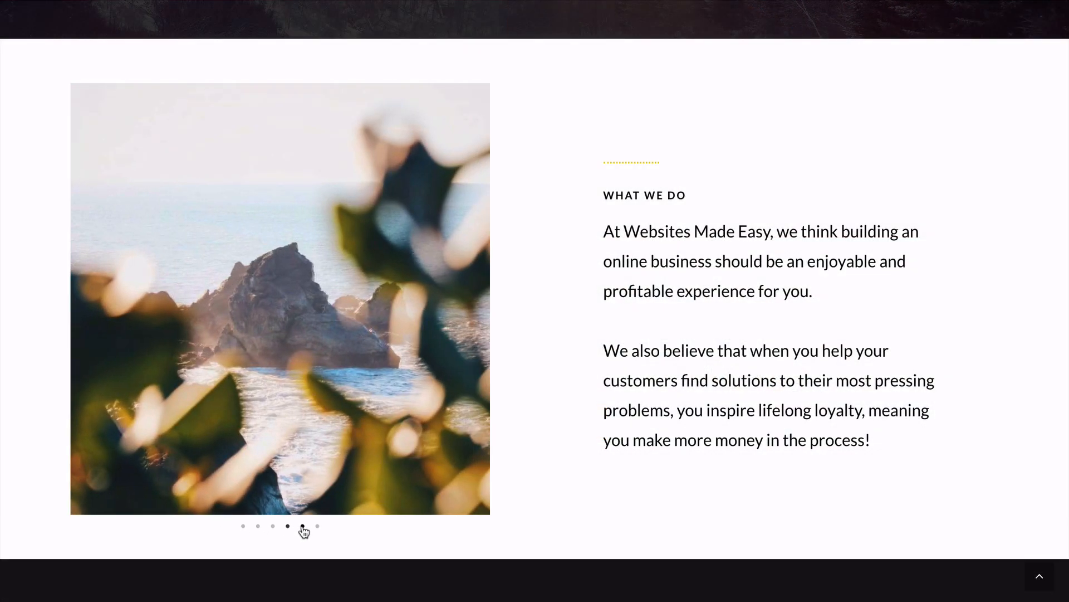
pyautogui.click(303, 527)
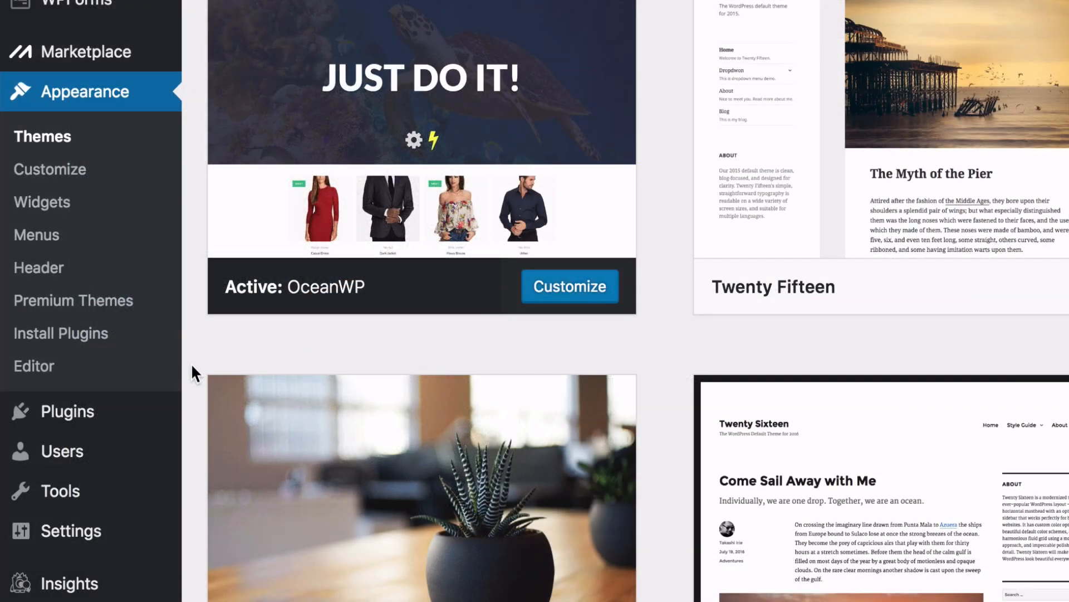
pyautogui.moveTo(175, 413)
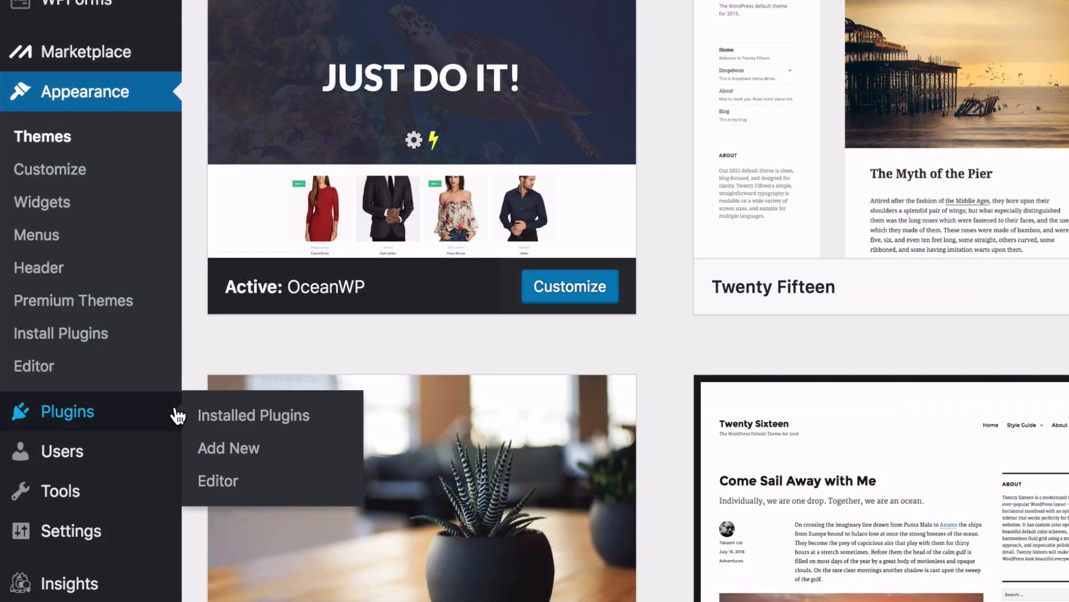
# - Search for and install the Elementor Page Builder and Premium Addons for Elementor plugins
pyautogui.click(229, 452)
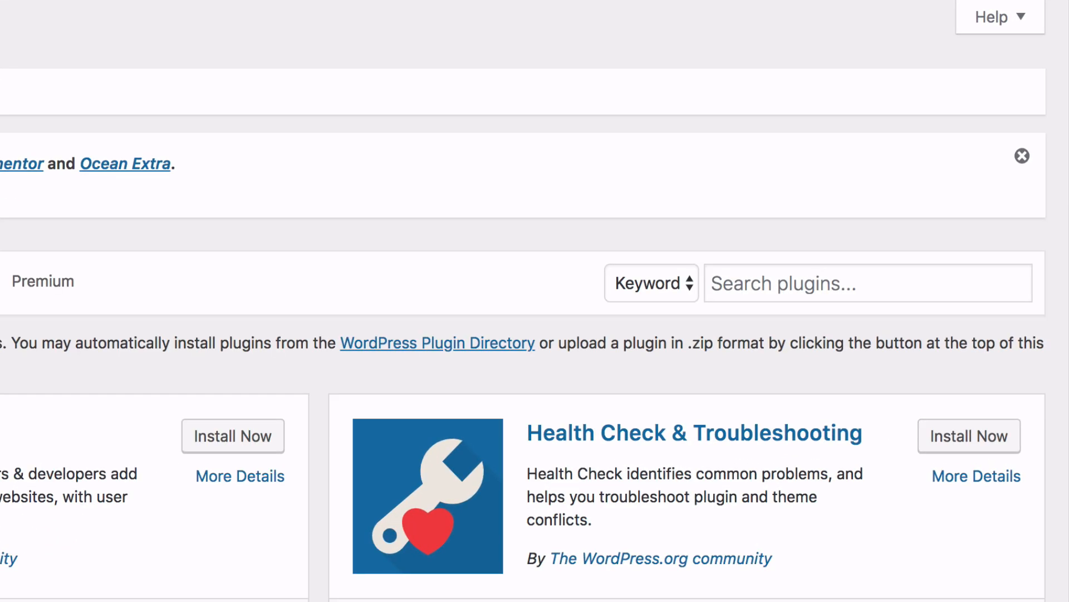
pyautogui.click(781, 283)
pyautogui.write('element')
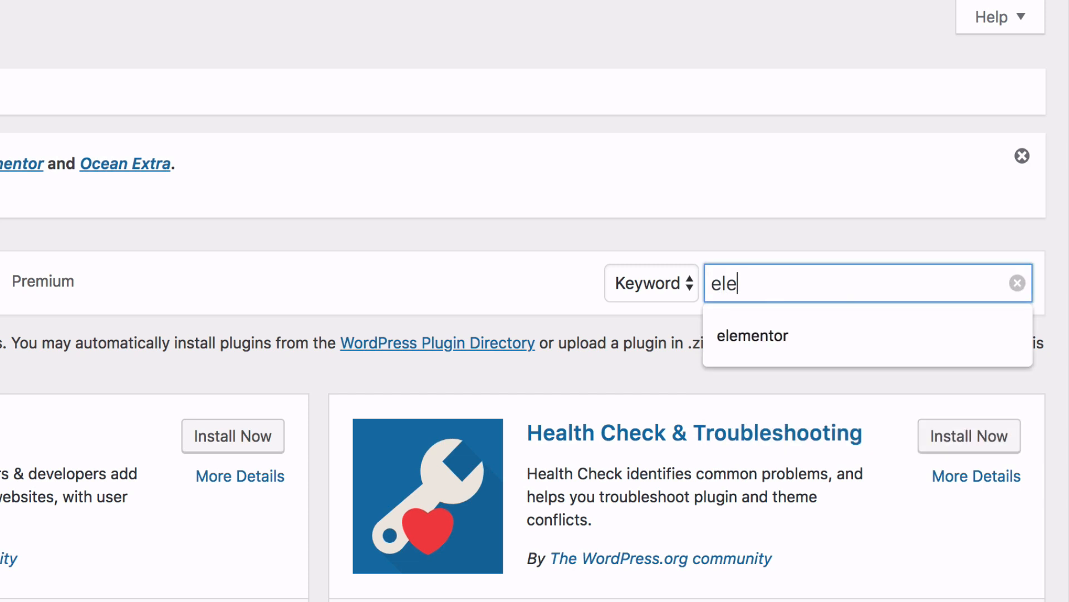
pyautogui.write('or')
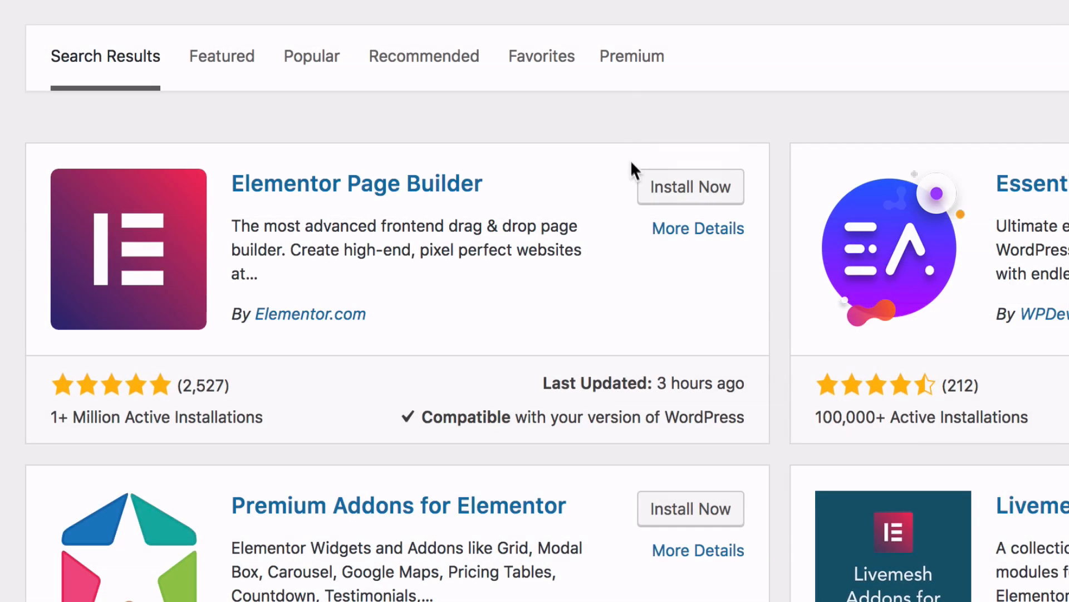
pyautogui.click(693, 195)
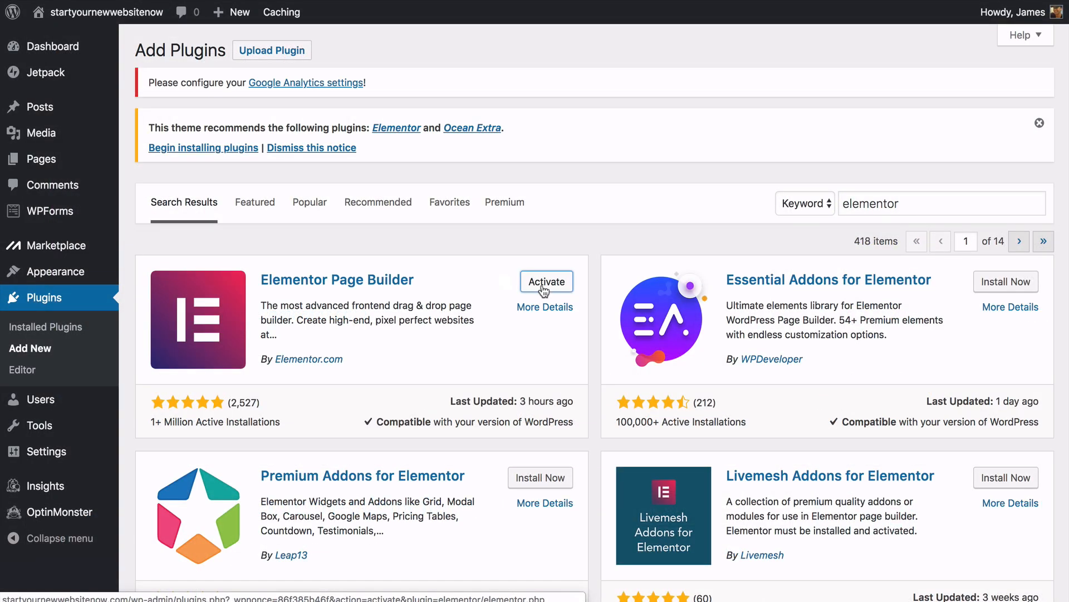
pyautogui.scroll(-1, 544, 291)
pyautogui.scroll(-3, 543, 291)
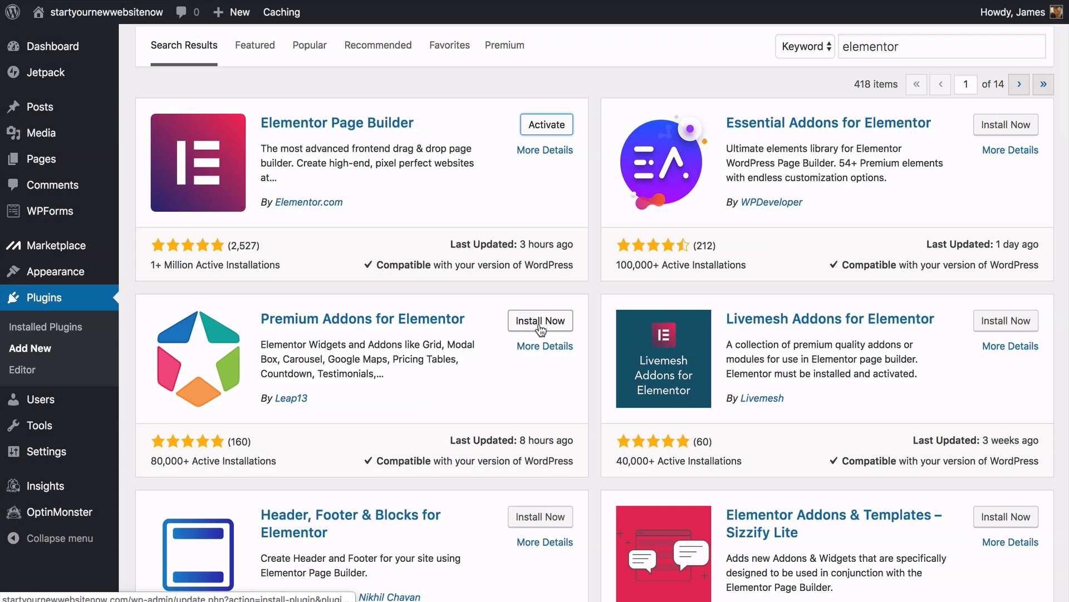
pyautogui.click(540, 322)
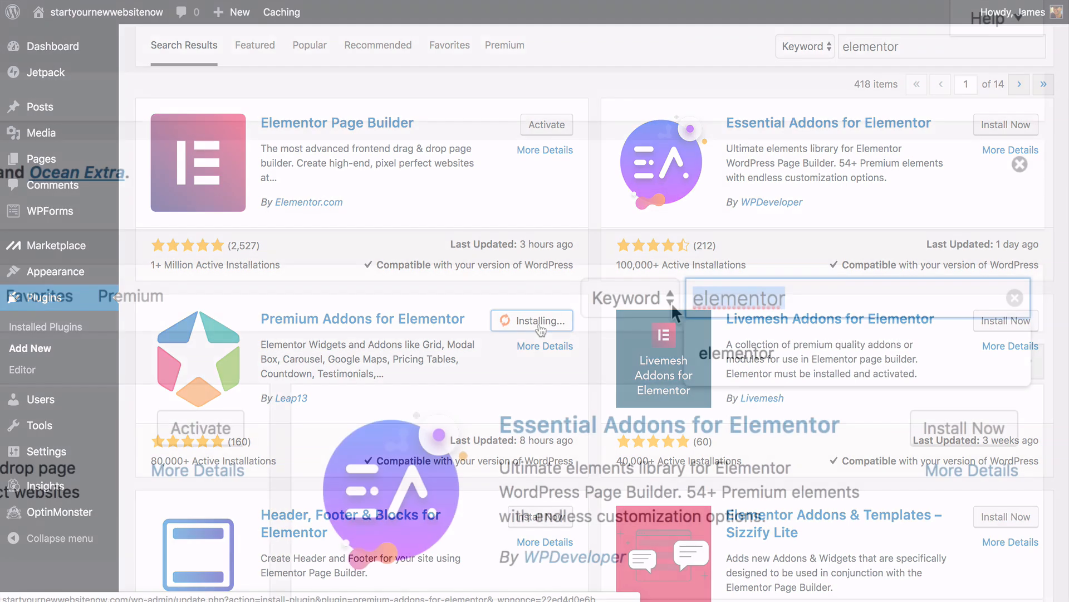
# - Install the Envato Elements and Contact Form 7 plugins, then view the installed plugins list
pyautogui.press('BackSpace')
pyautogui.write('enva')
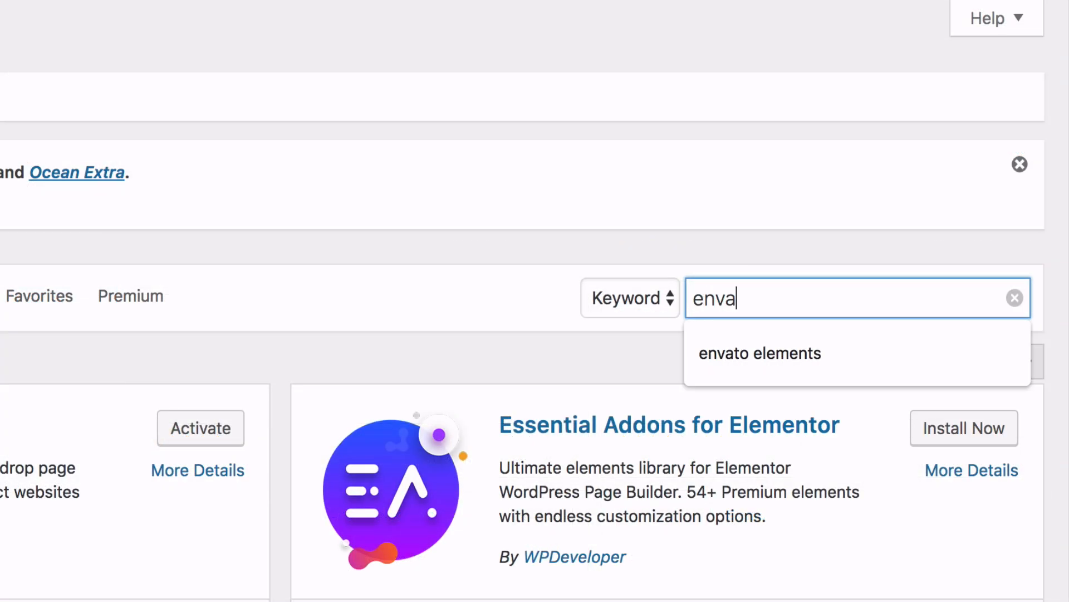
pyautogui.write('to element')
pyautogui.write('s')
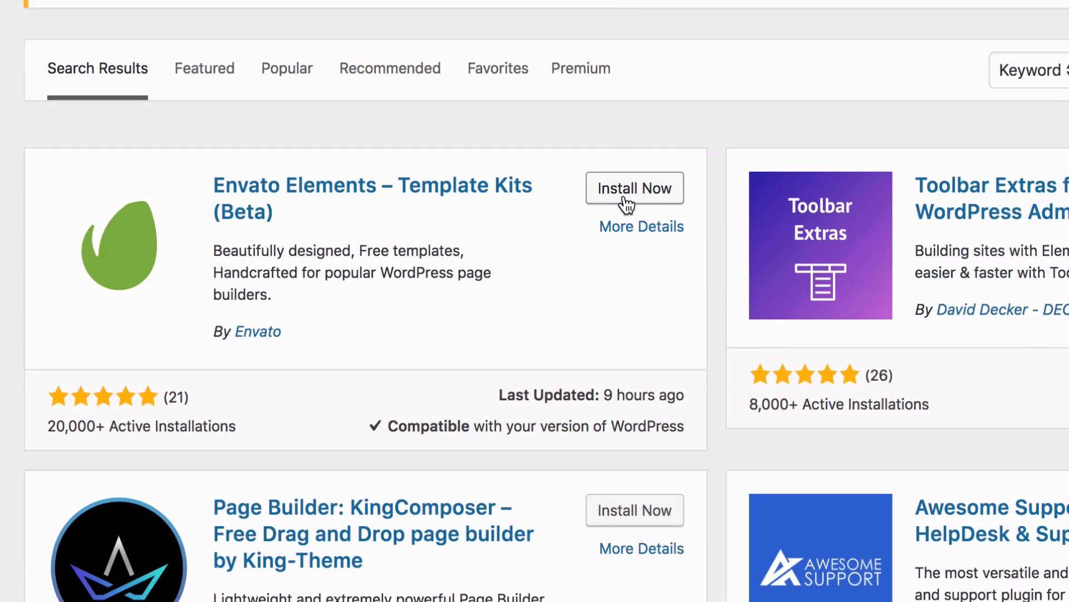
pyautogui.click(625, 200)
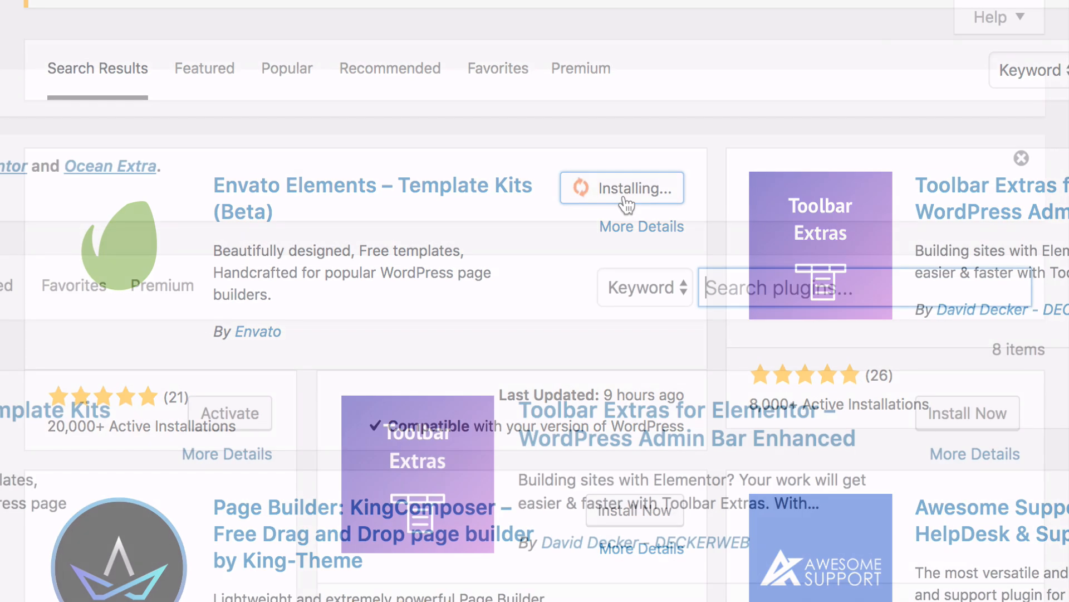
pyautogui.write('Con')
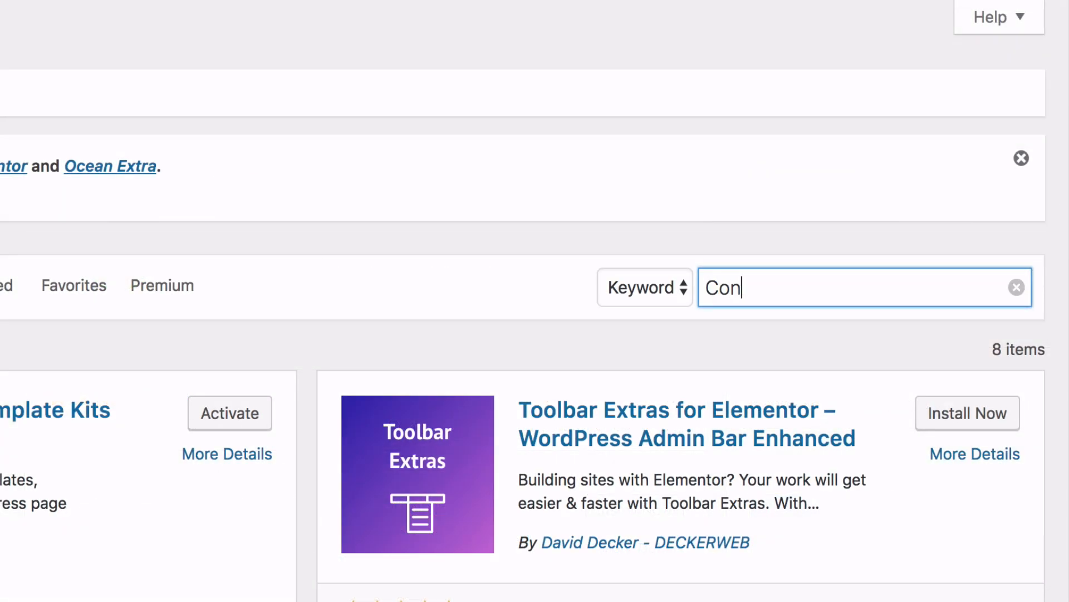
pyautogui.write('tact form 7')
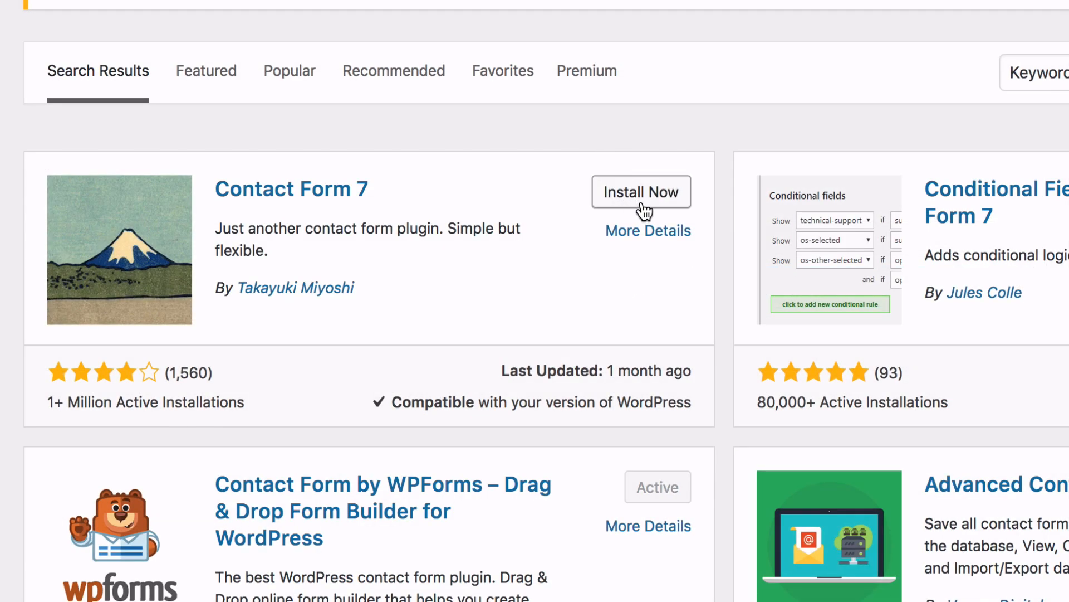
pyautogui.click(641, 204)
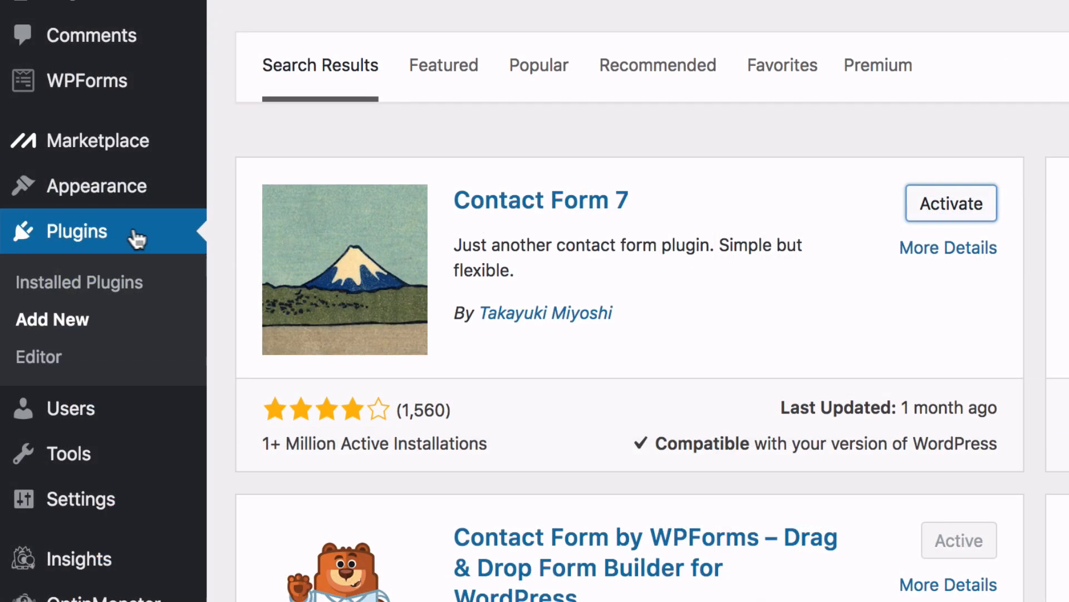
pyautogui.click(87, 289)
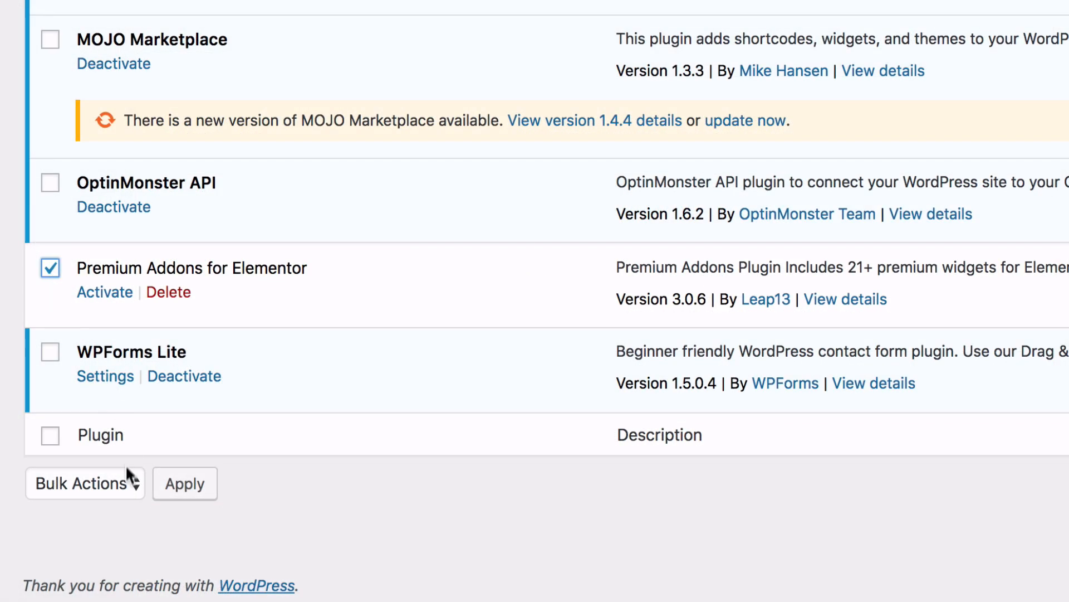
# - Activate the checked Premium Addons for Elementor plugin with the Bulk Actions Activate option
pyautogui.click(125, 482)
pyautogui.click(108, 507)
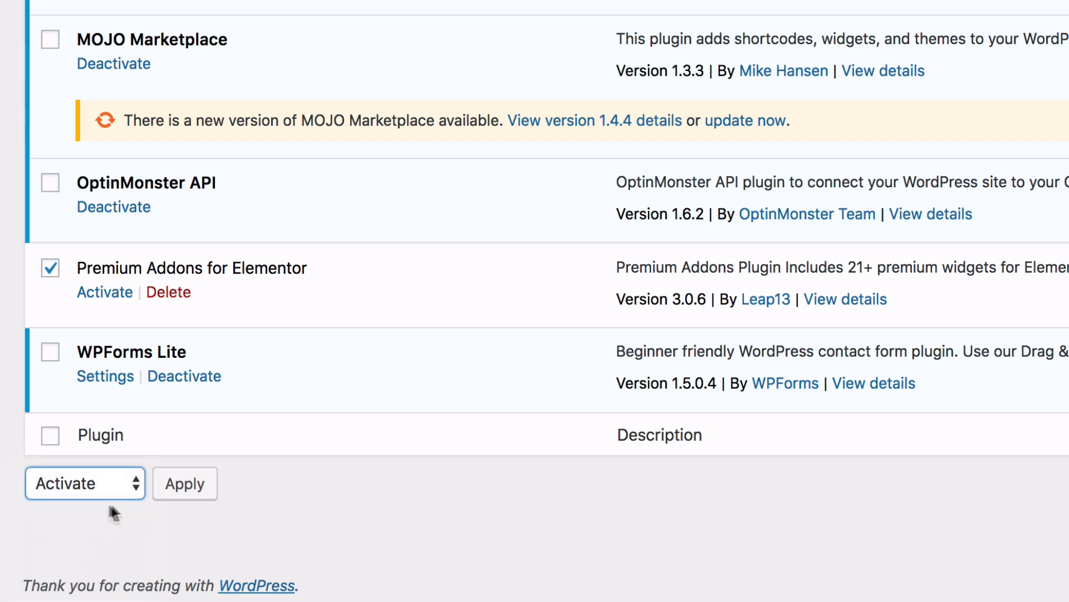
pyautogui.click(184, 491)
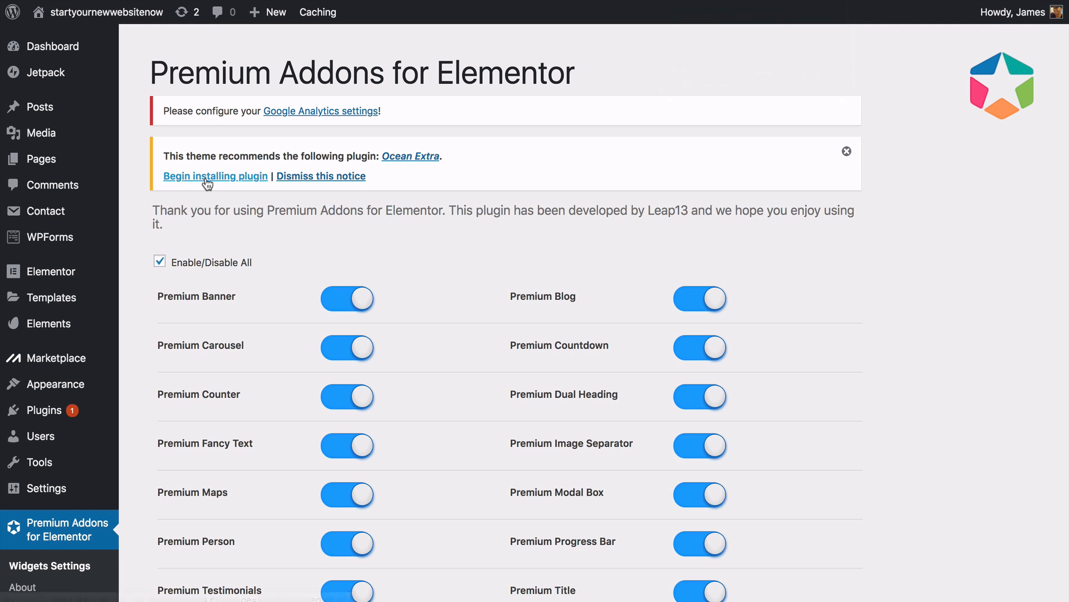
# - Install the theme's recommended Ocean Extra plugin
pyautogui.click(196, 180)
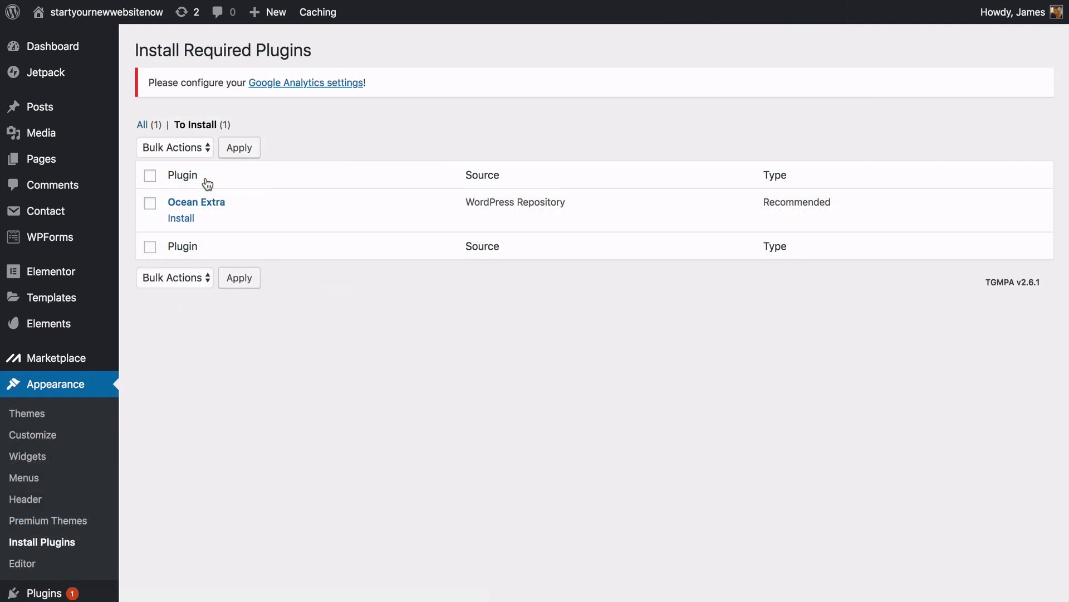
pyautogui.click(182, 222)
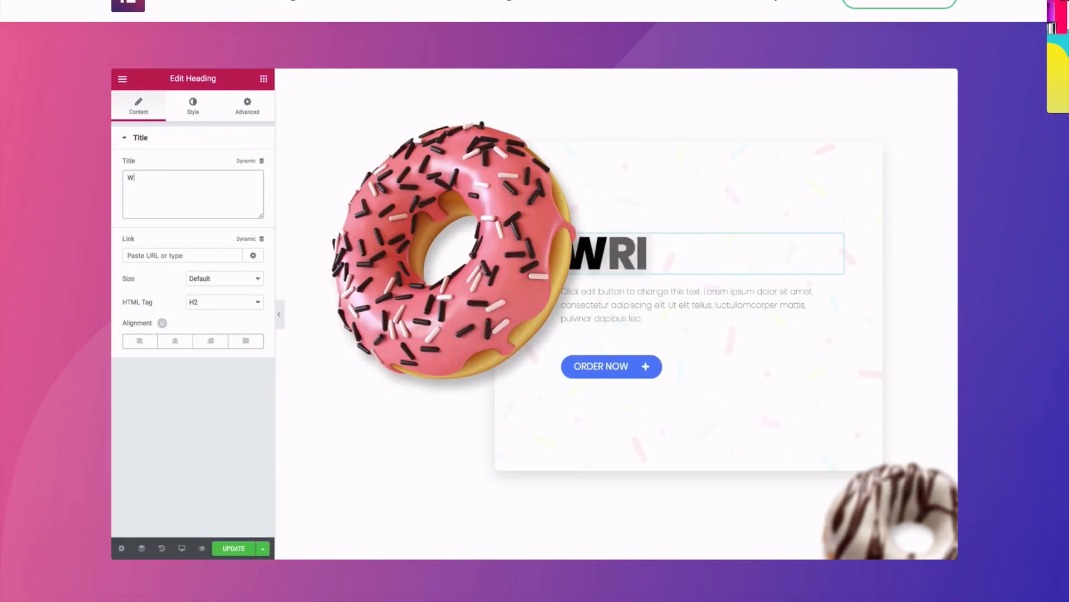
pyautogui.press('BackSpace')
pyautogui.press('BackSpace')
pyautogui.press('BackSpace')
# - Retitle the heading 'donut worry' and set its typography size to 113
pyautogui.write('donut worry')
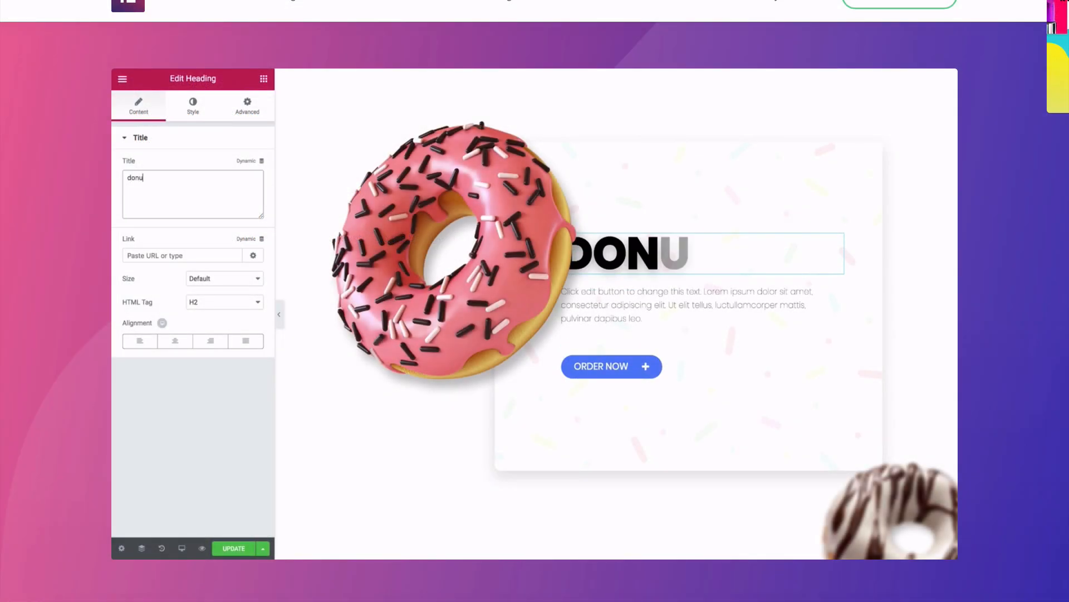
pyautogui.click(192, 106)
pyautogui.click(250, 188)
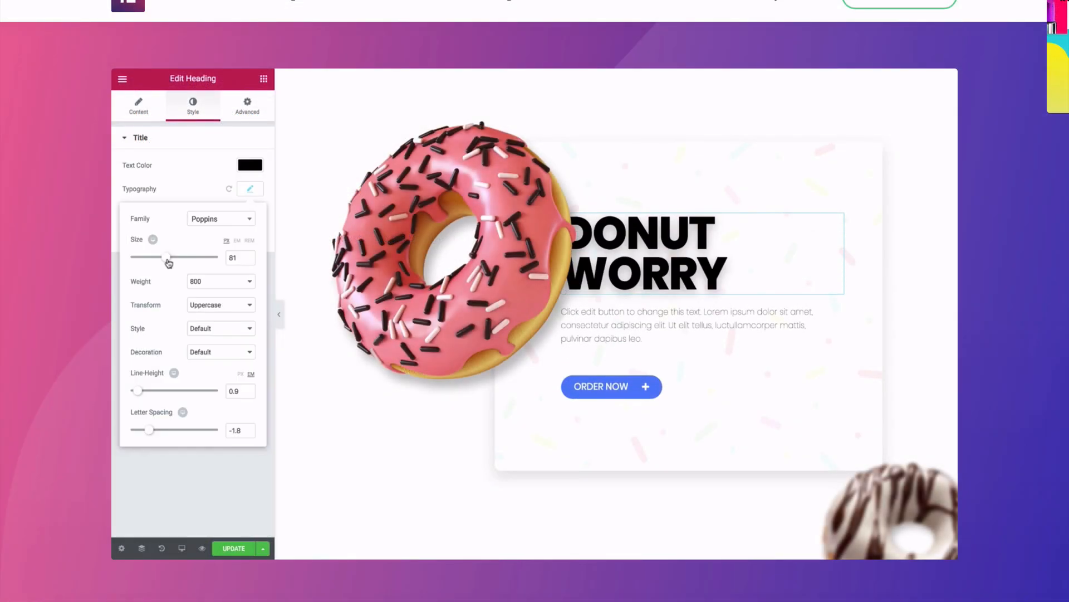
pyautogui.moveTo(172, 257); pyautogui.dragTo(180, 256)
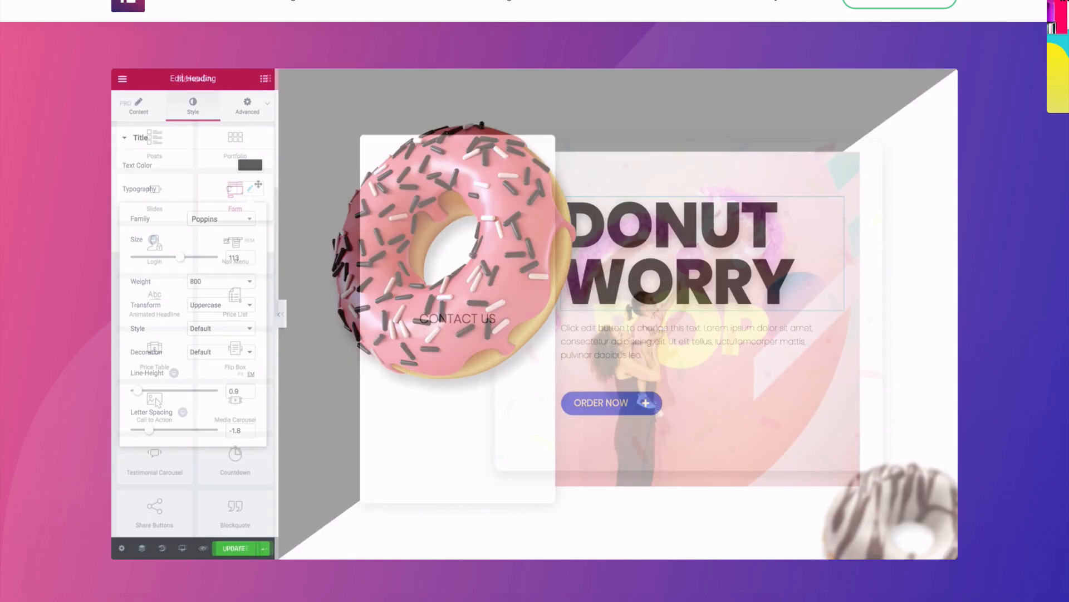
# - Add a contact form and make its Send button full width
pyautogui.moveTo(237, 190); pyautogui.dragTo(470, 336)
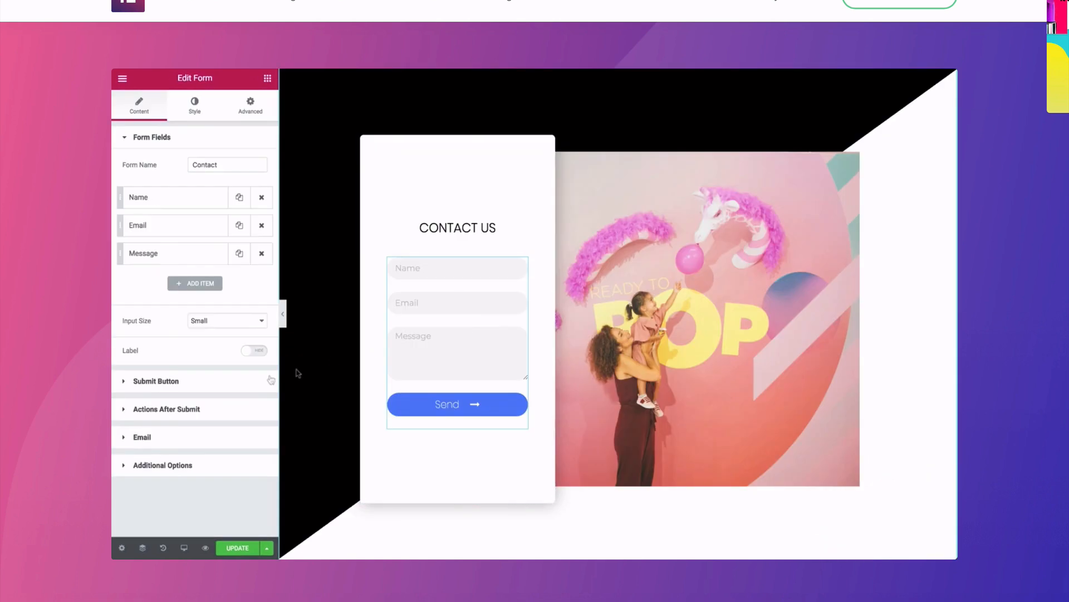
pyautogui.click(271, 379)
pyautogui.click(140, 278)
pyautogui.click(176, 279)
pyautogui.click(249, 278)
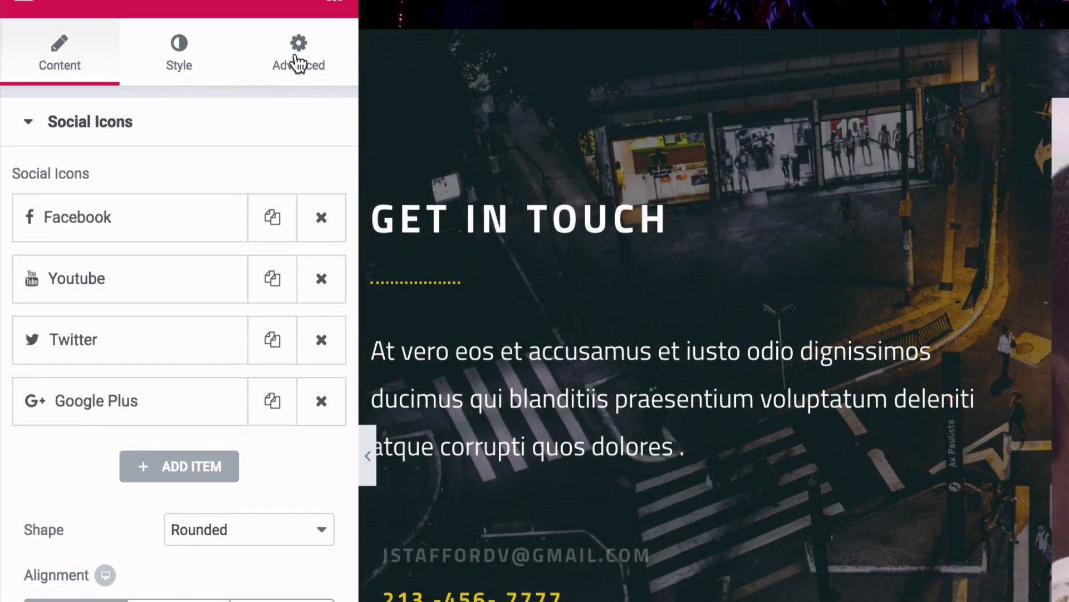
# - Give the social icons an unlinked top padding of 11
pyautogui.click(295, 70)
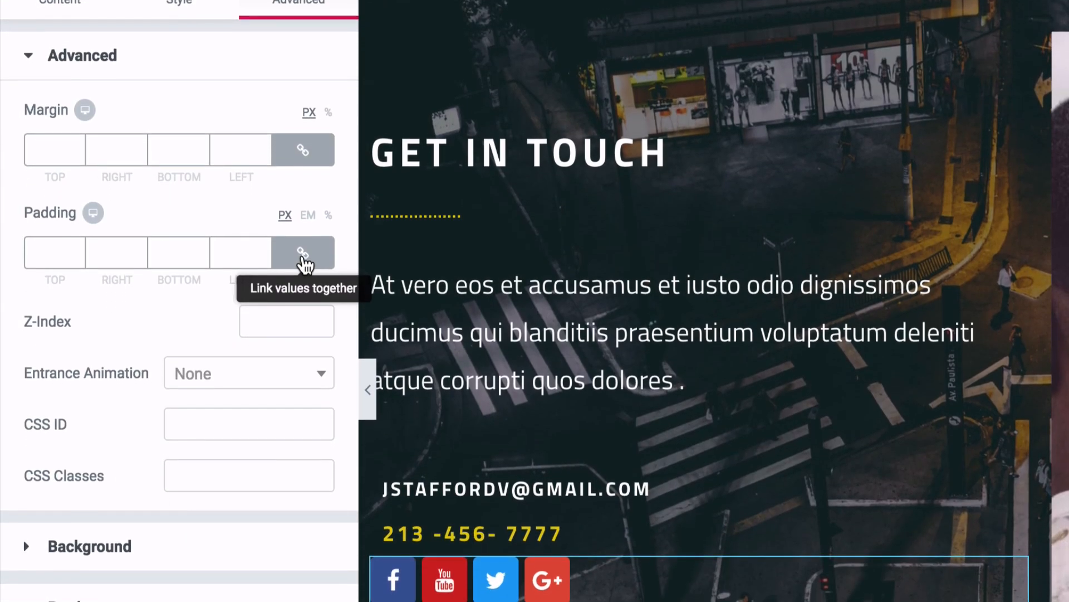
pyautogui.click(303, 276)
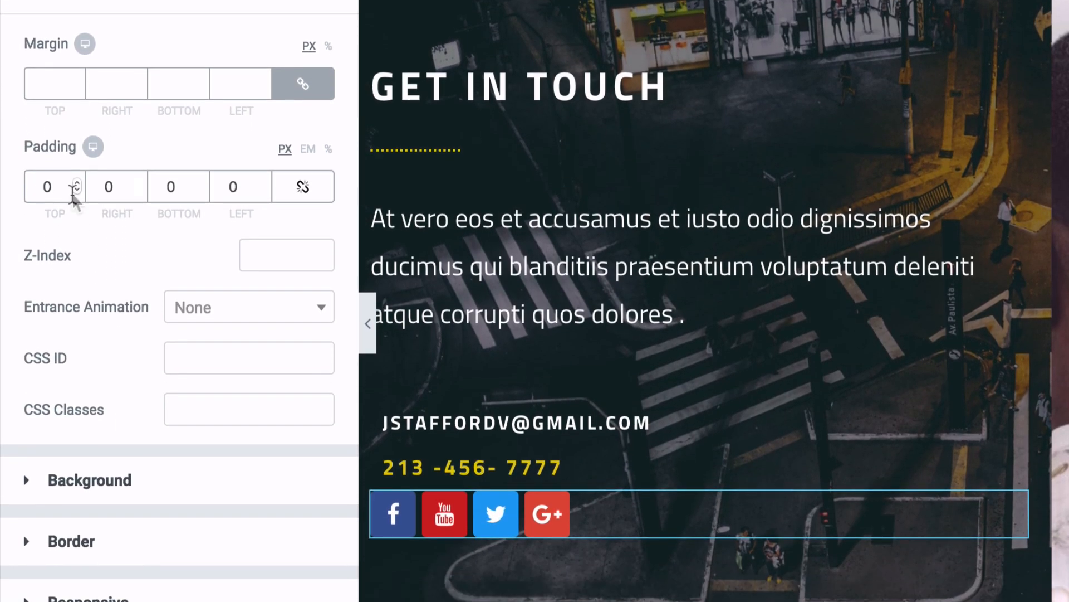
pyautogui.doubleClick(71, 188)
pyautogui.write('11')
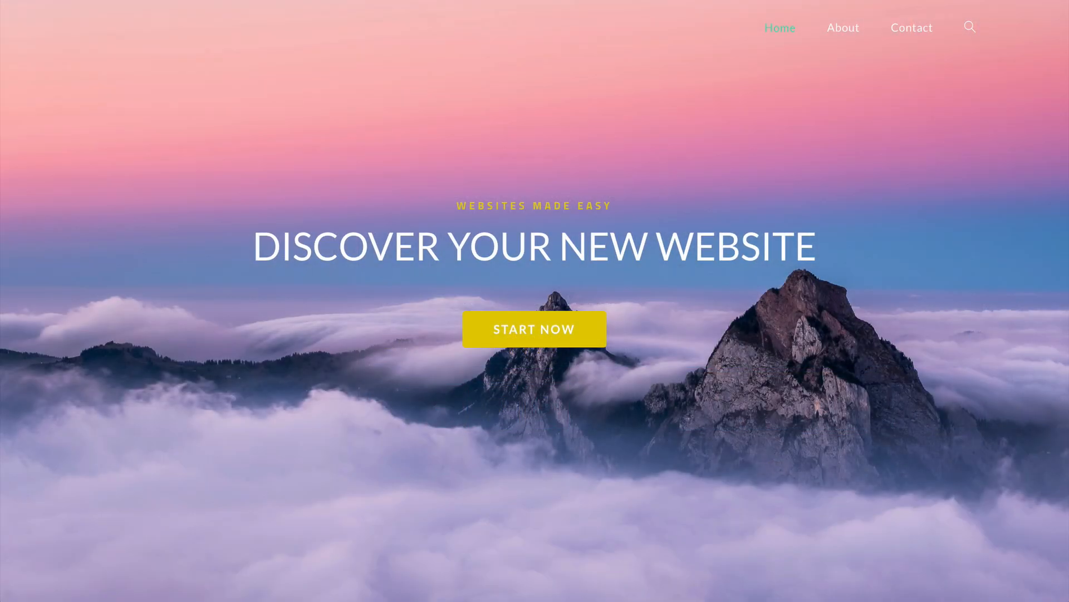
pyautogui.scroll(-5, 534, 301)
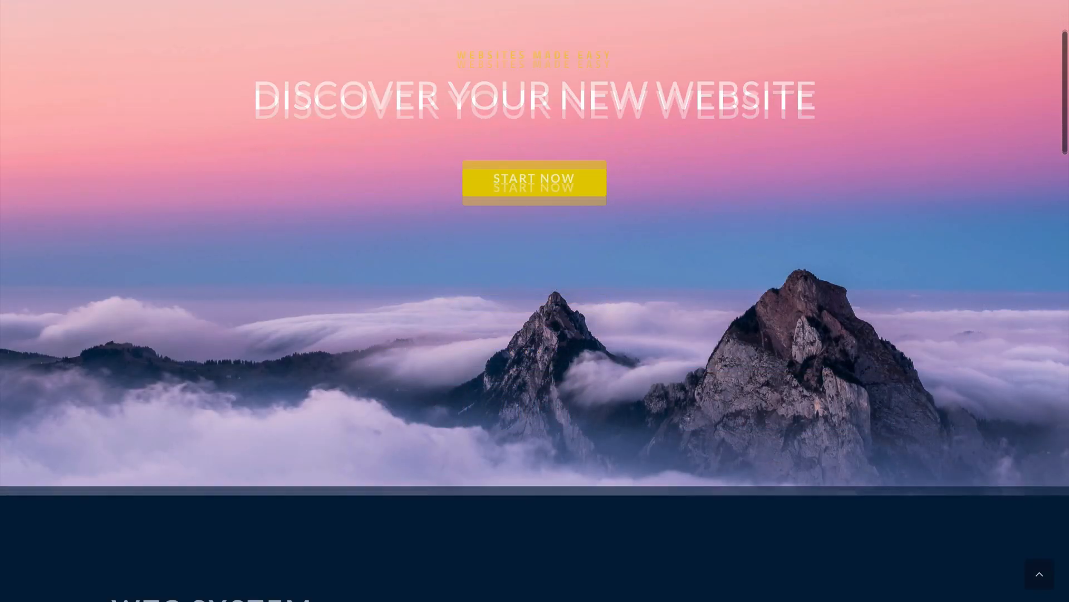
pyautogui.scroll(-5, 534, 301)
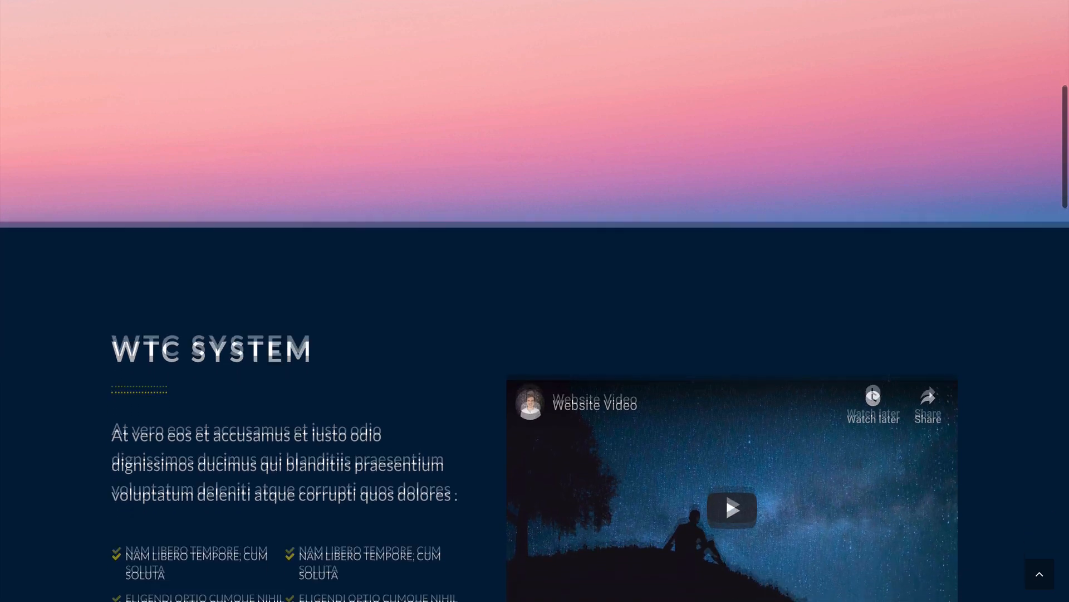
pyautogui.scroll(-5, 534, 300)
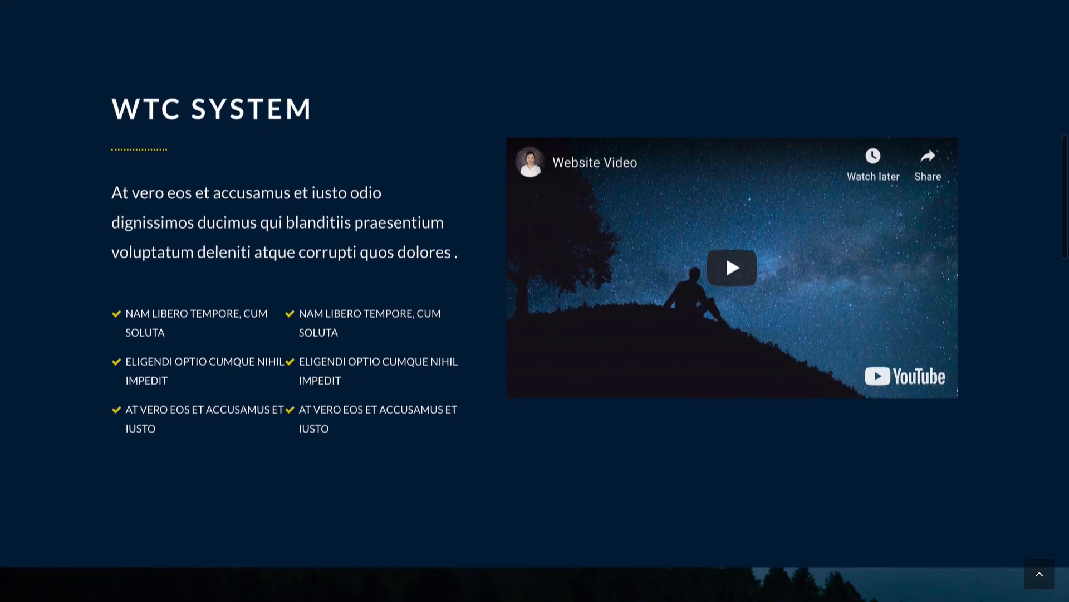
pyautogui.scroll(-8, 535, 301)
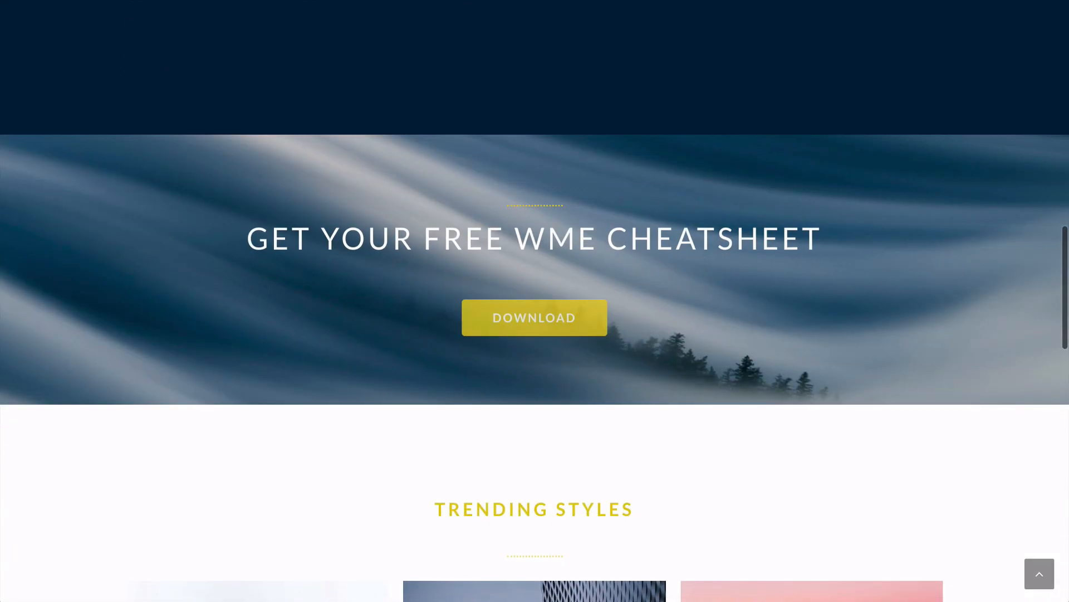
pyautogui.scroll(-7, 535, 301)
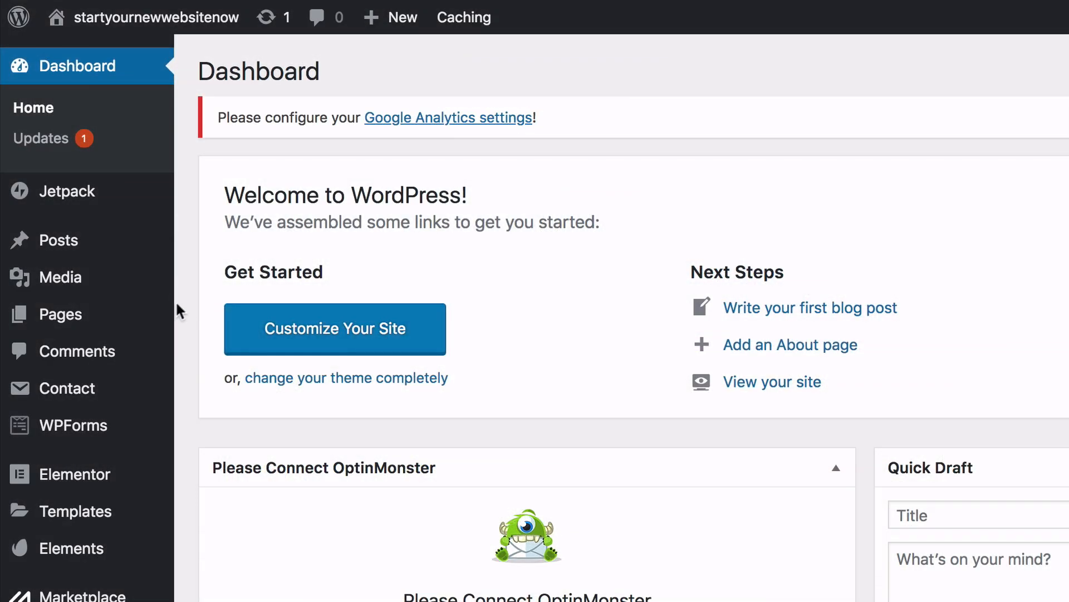
# - On the Home page, hide the top bar and set a transparent header style
pyautogui.moveTo(150, 322)
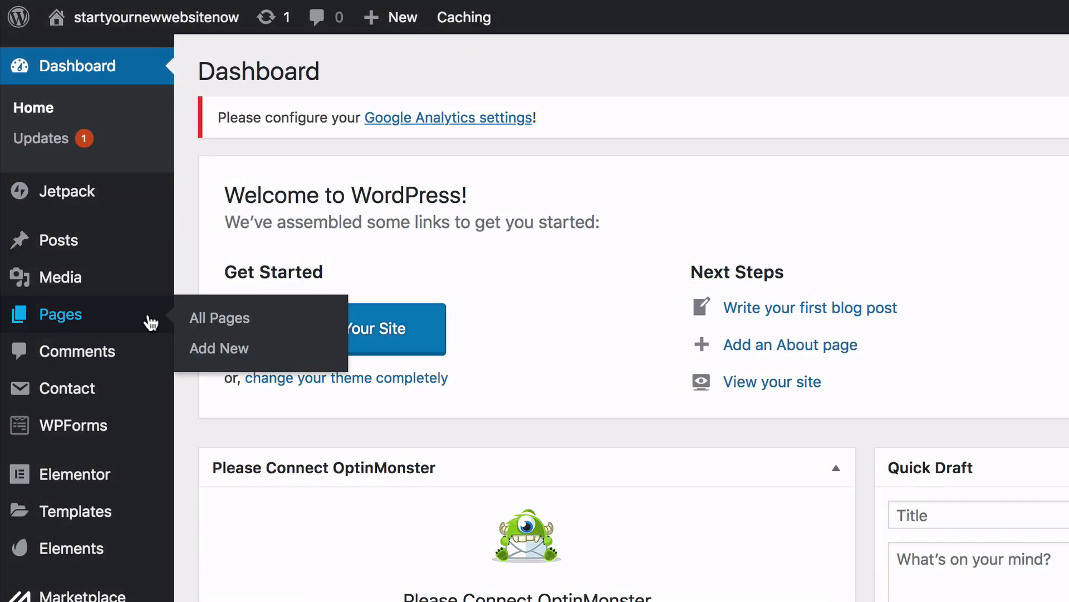
pyautogui.click(212, 320)
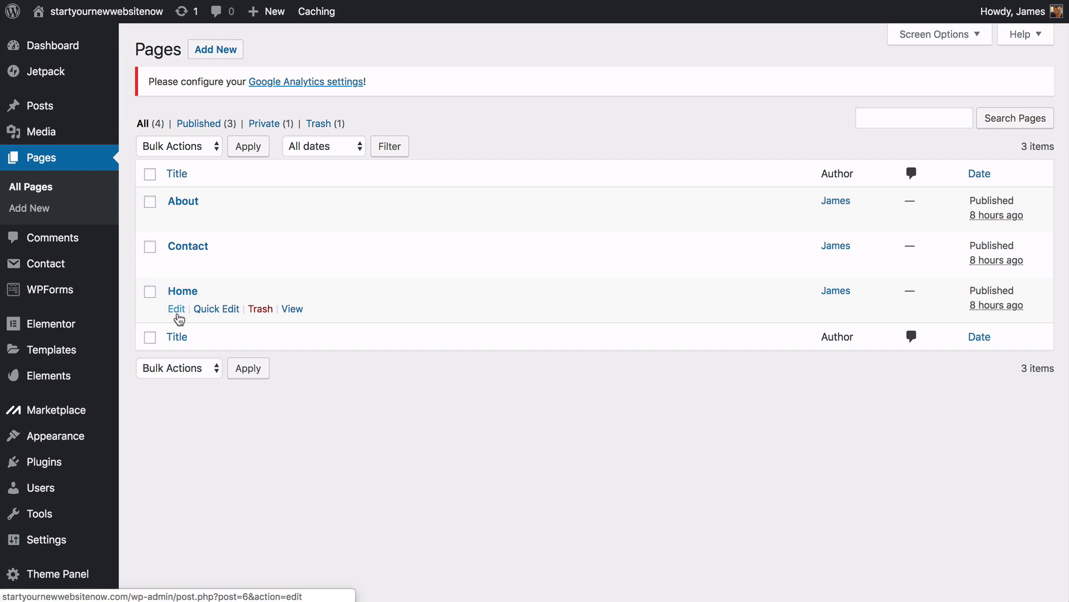
pyautogui.click(178, 315)
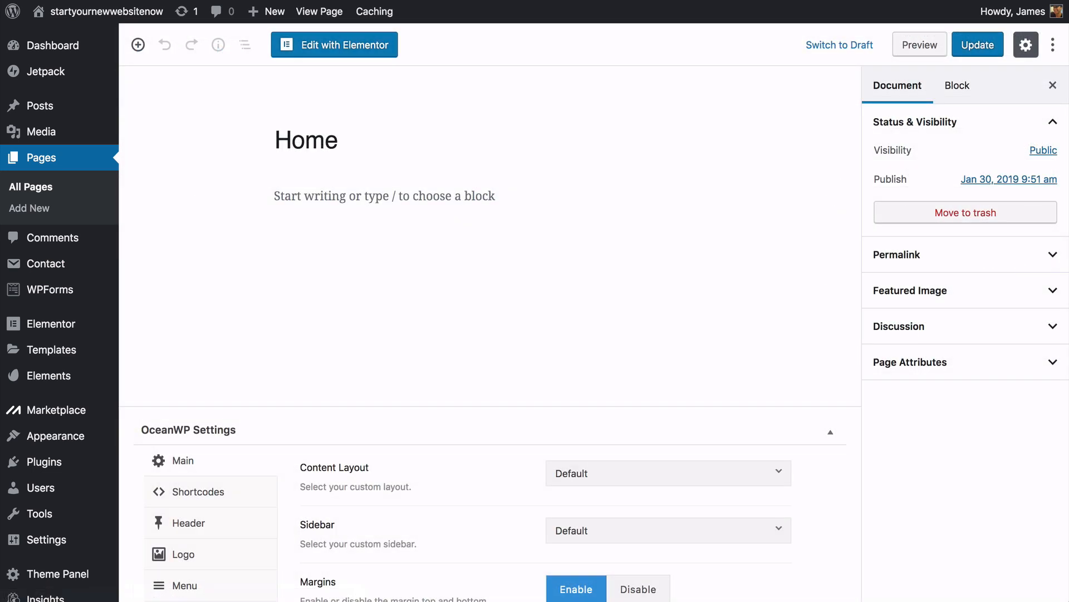
pyautogui.scroll(-3, 490, 334)
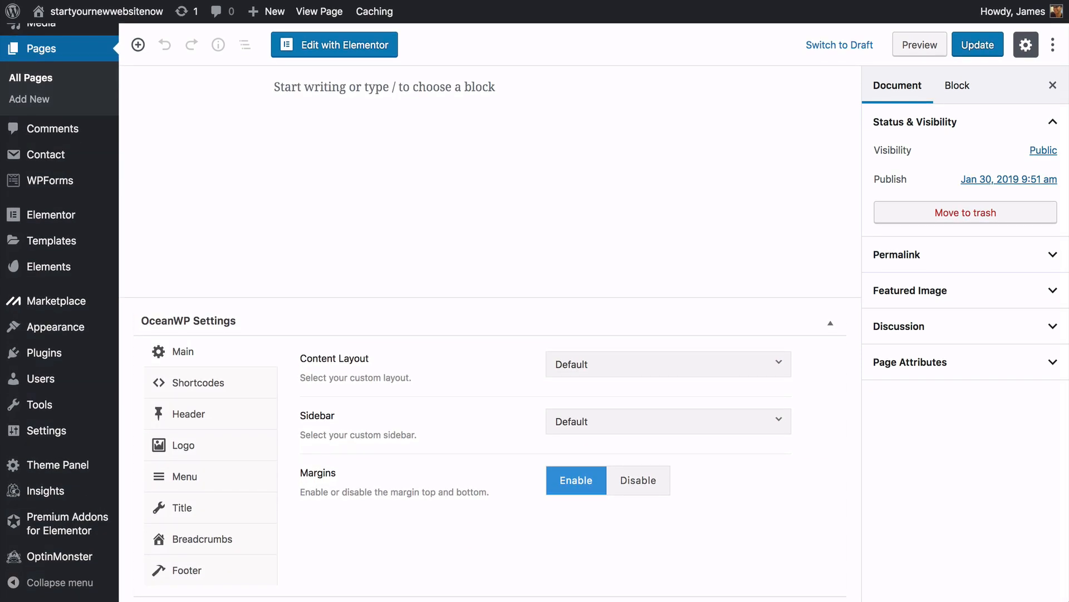
pyautogui.click(265, 417)
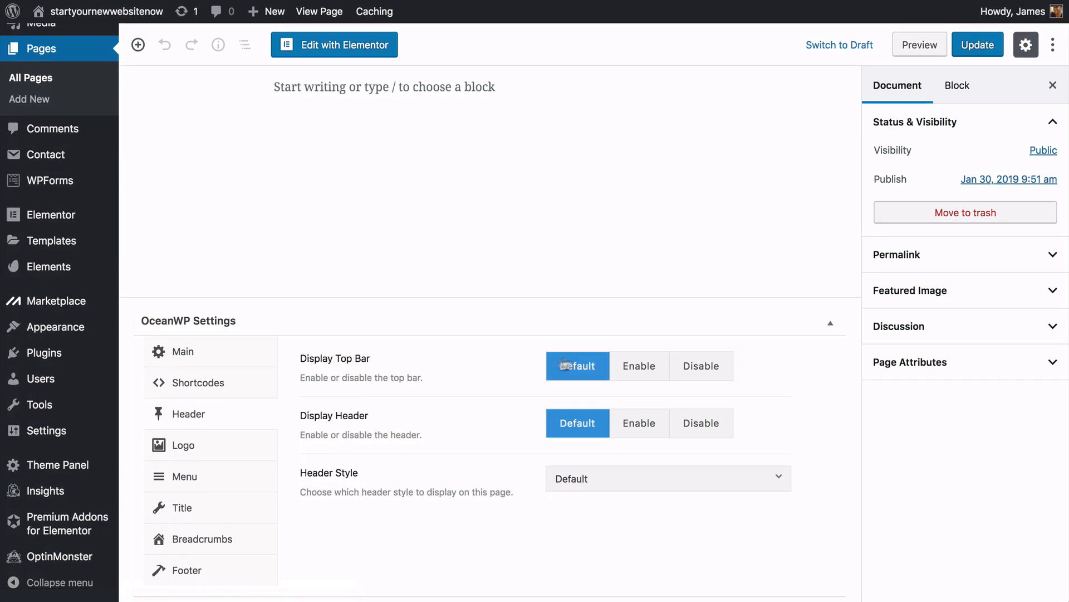
pyautogui.click(685, 372)
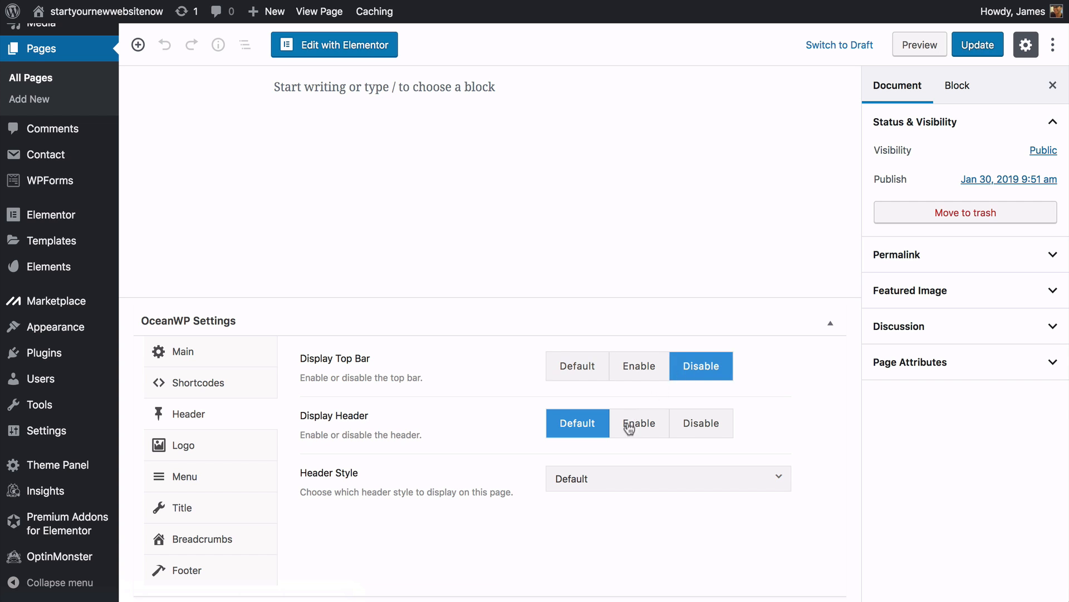
pyautogui.click(596, 477)
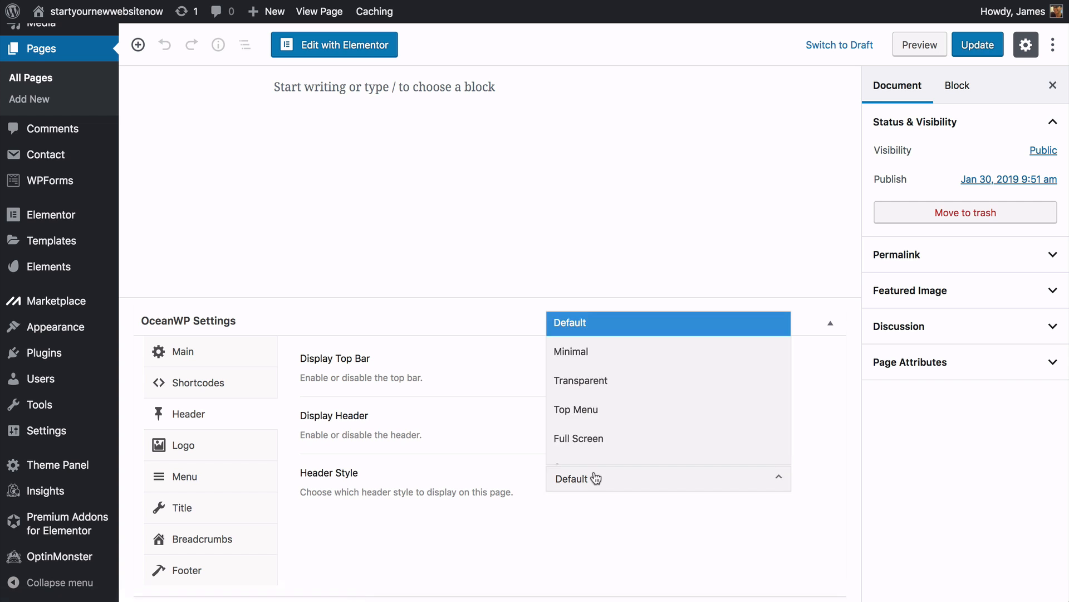
pyautogui.click(584, 388)
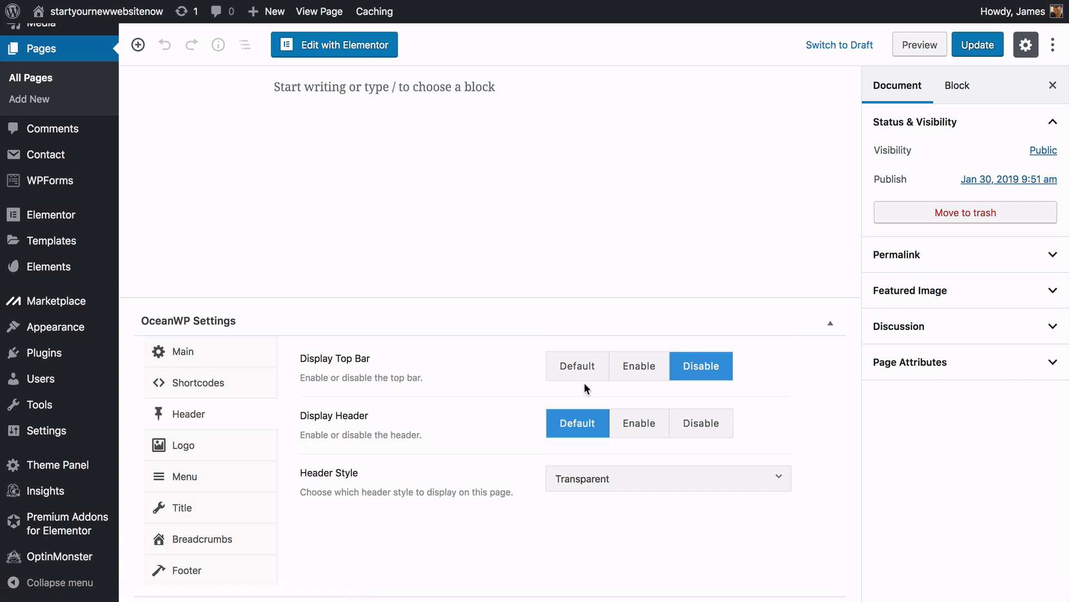
# - Hide the Home page title, footer widgets and copyright area
pyautogui.click(246, 507)
pyautogui.click(699, 297)
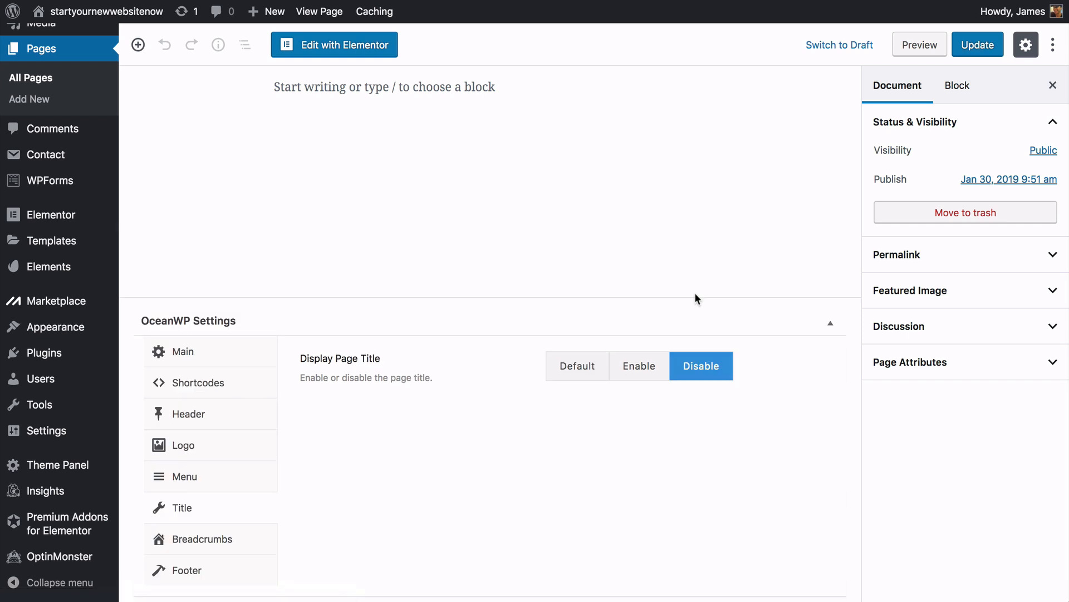
pyautogui.click(238, 580)
pyautogui.click(694, 370)
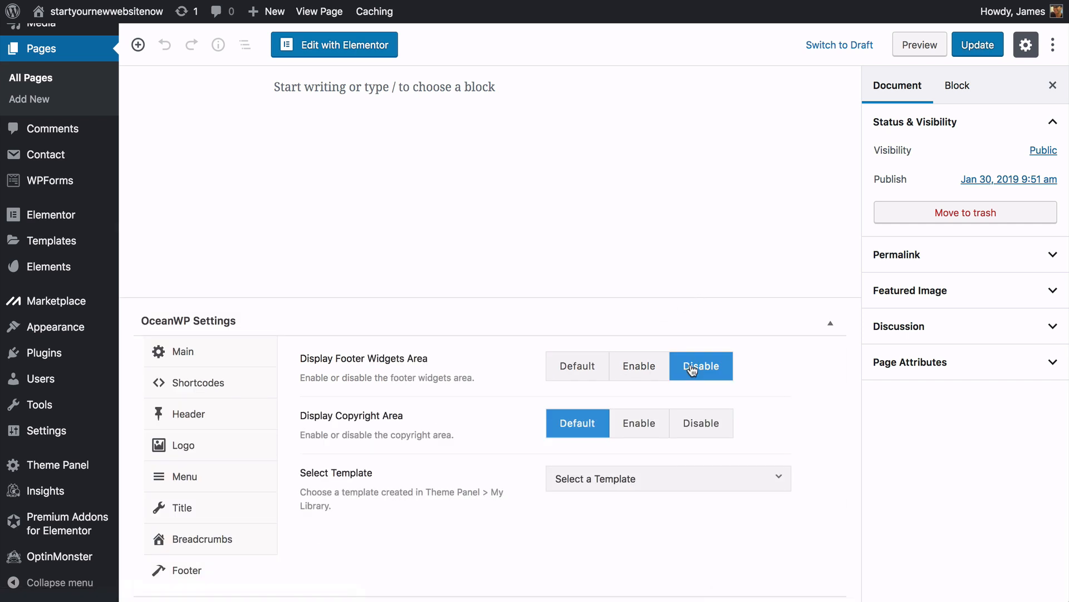
pyautogui.click(695, 417)
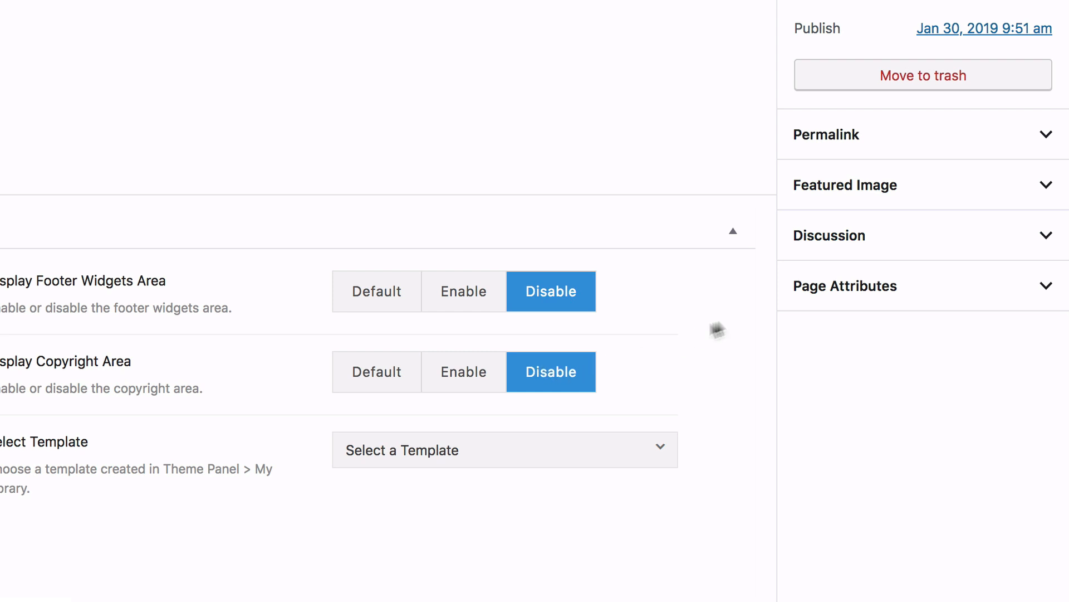
# - Set the Home page template to Elementor Full Width and update the page
pyautogui.click(862, 282)
pyautogui.click(875, 355)
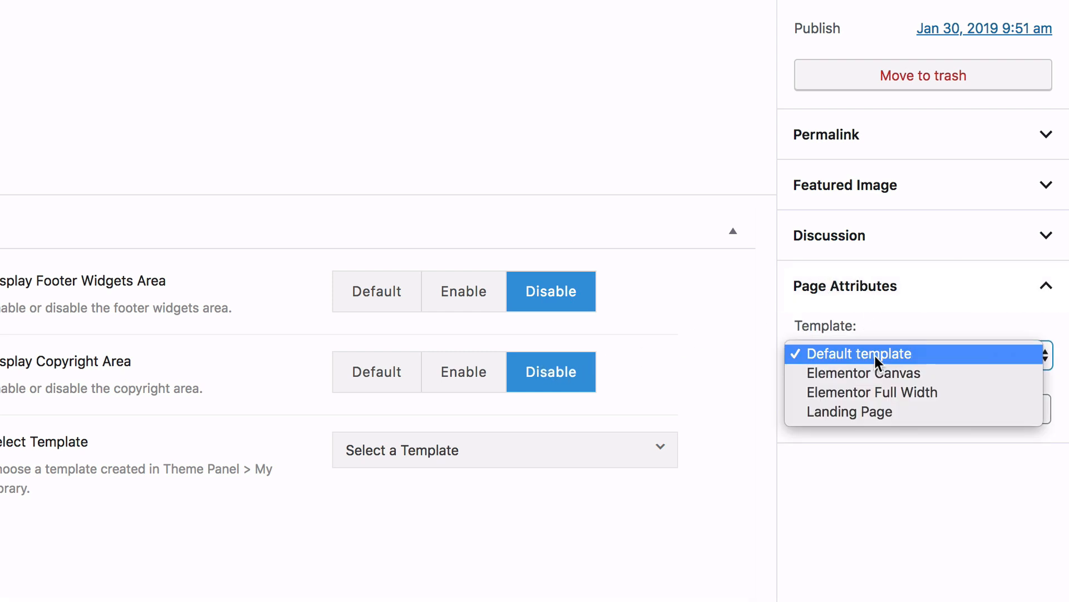
pyautogui.click(862, 396)
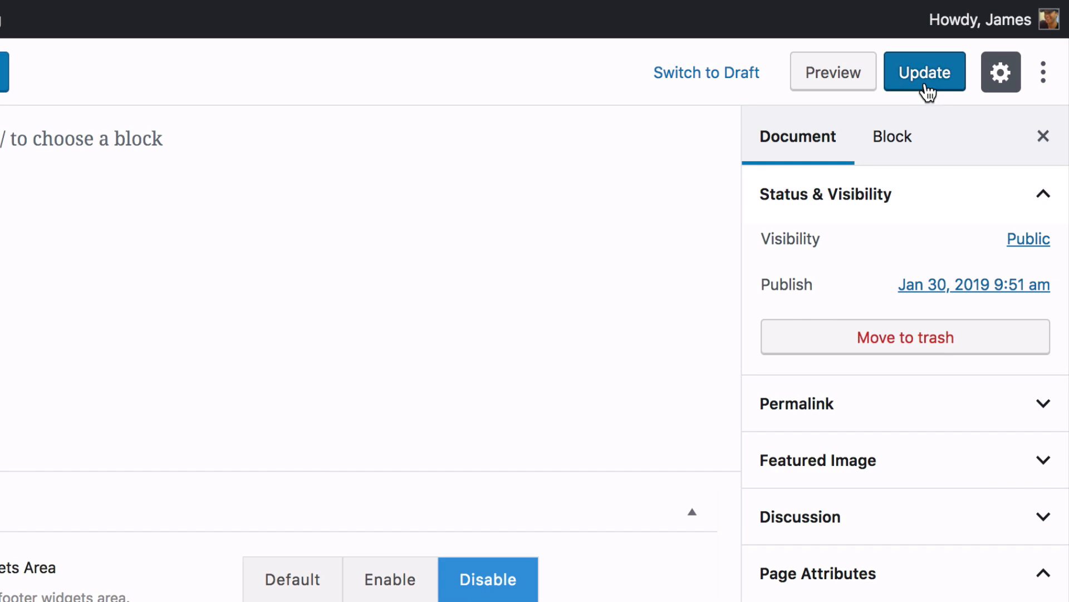
pyautogui.click(924, 87)
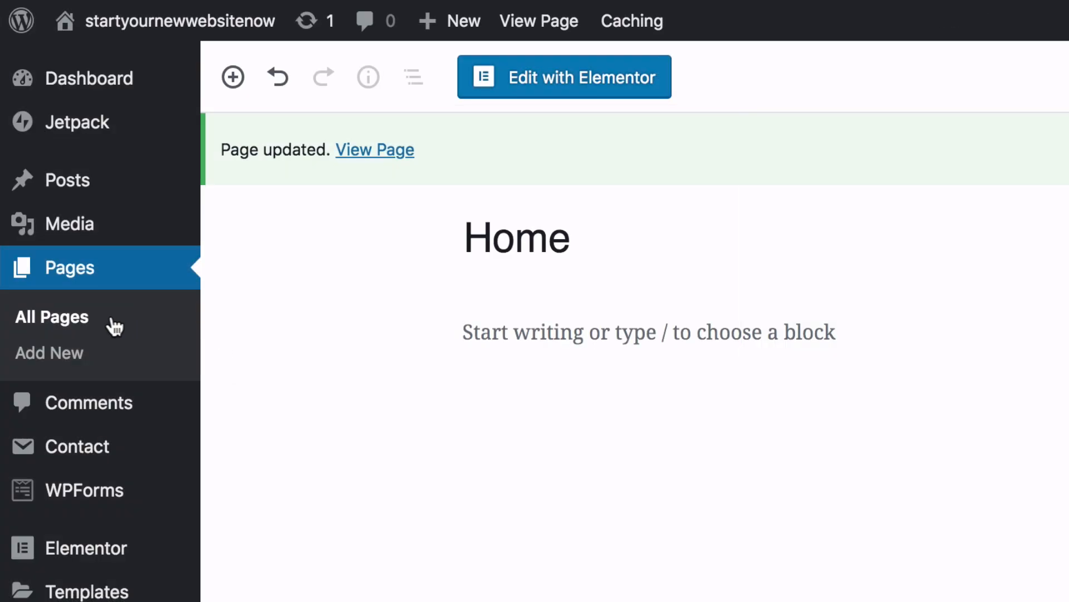
# - Give the About page a transparent header, no title, footer widgets or copyright, and Elementor Full Width
pyautogui.click(100, 327)
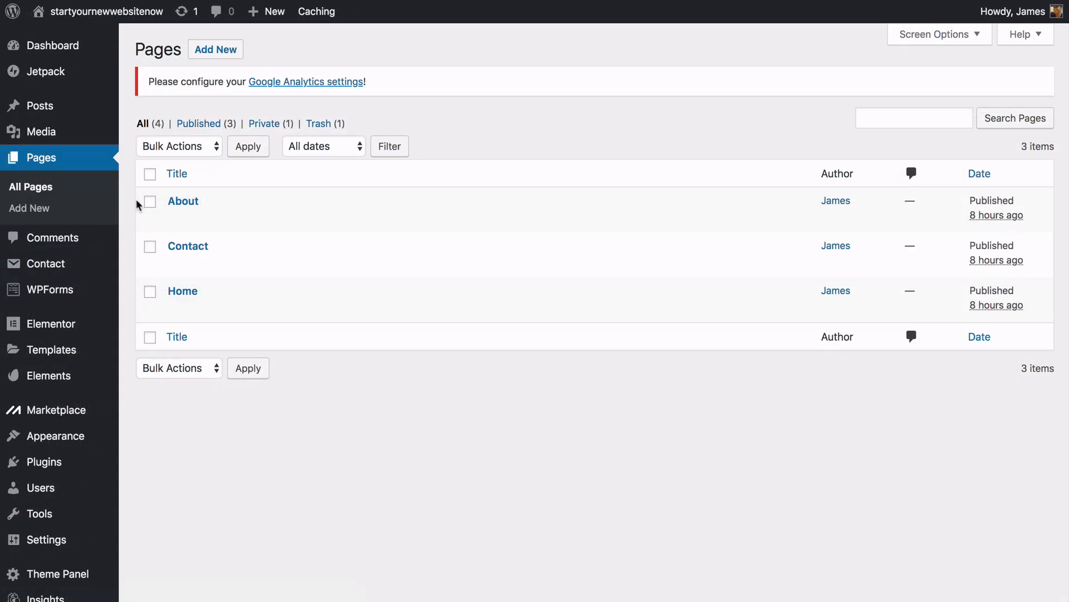
pyautogui.click(175, 220)
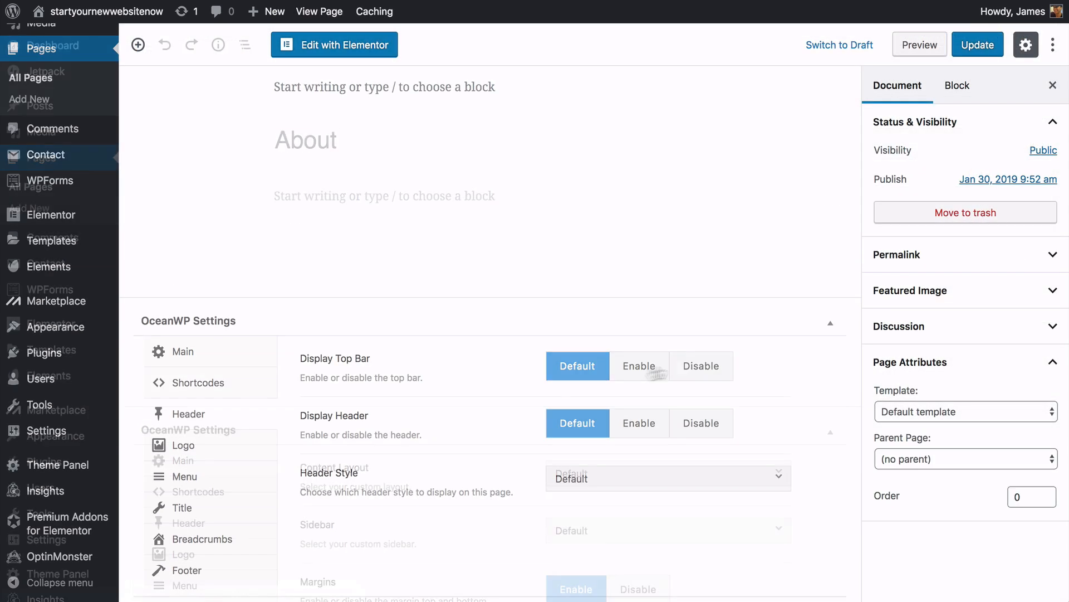
pyautogui.click(640, 549)
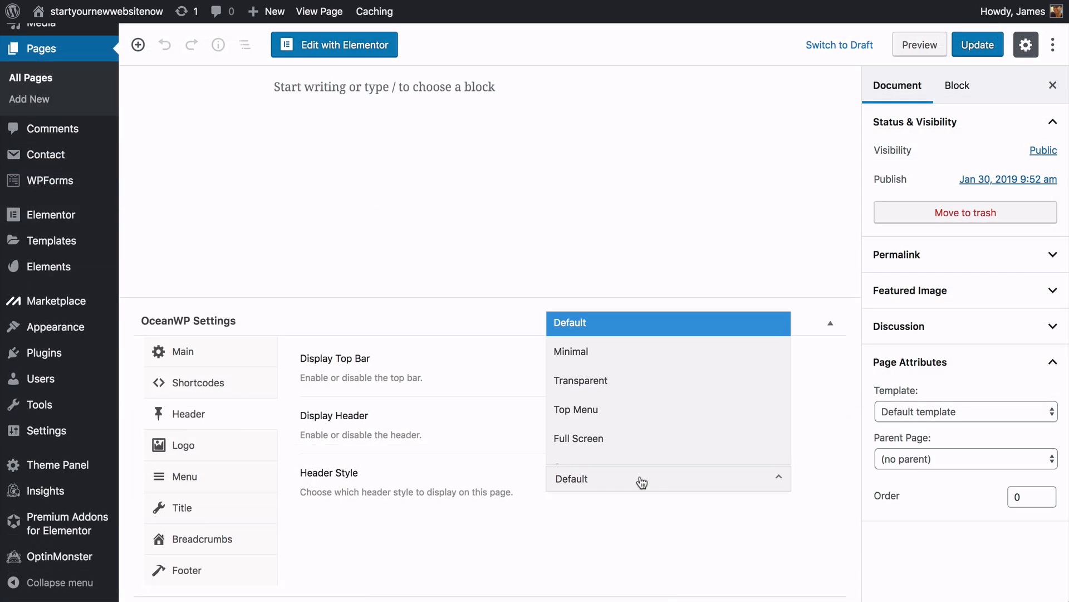
pyautogui.click(585, 446)
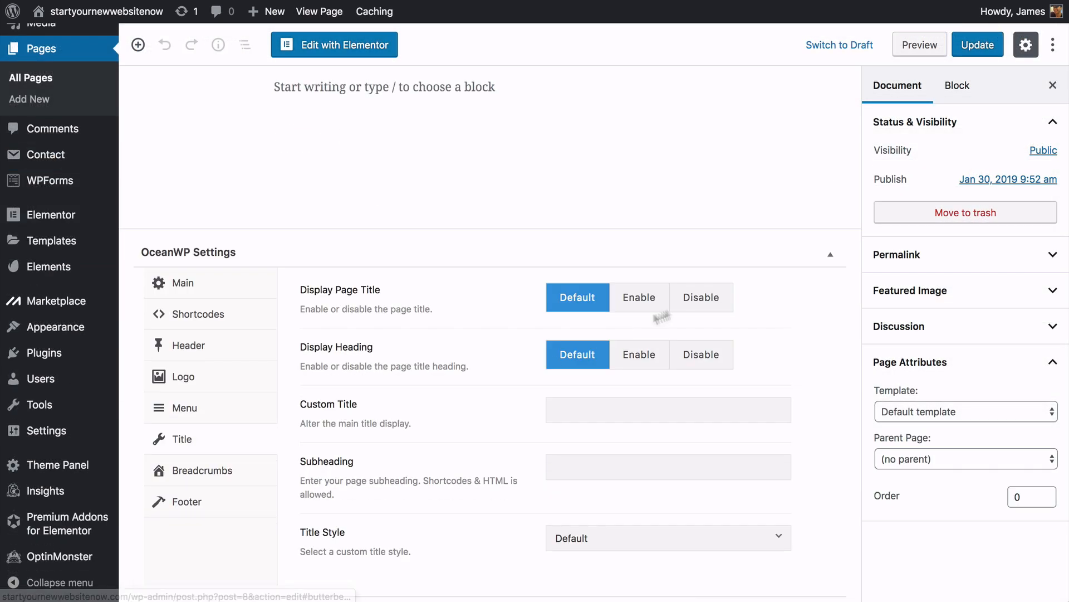
pyautogui.click(700, 300)
pyautogui.click(267, 566)
pyautogui.click(701, 365)
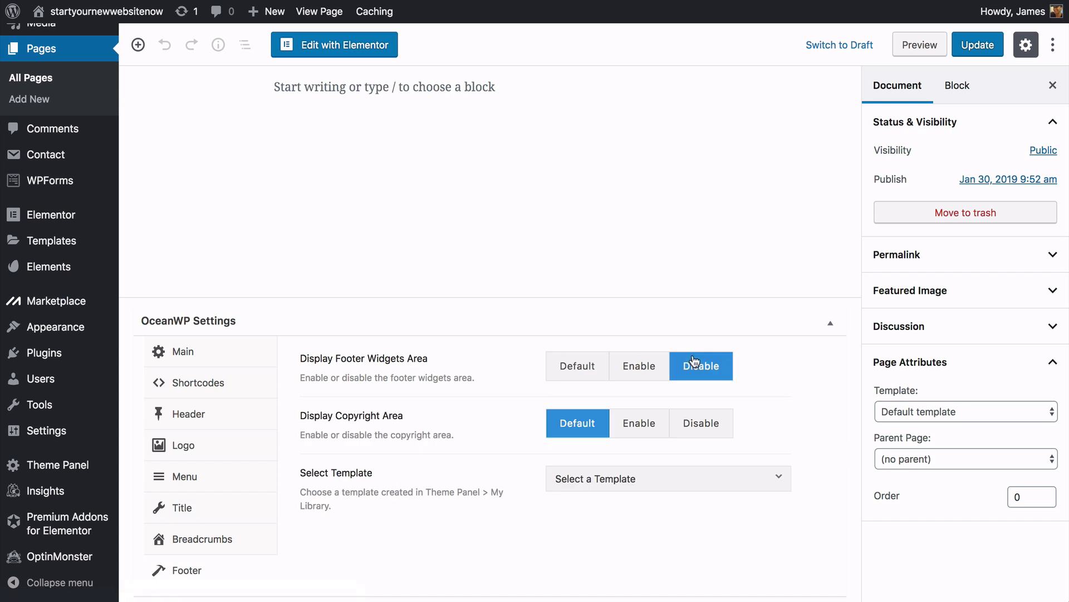
pyautogui.click(701, 422)
pyautogui.click(924, 413)
pyautogui.click(916, 436)
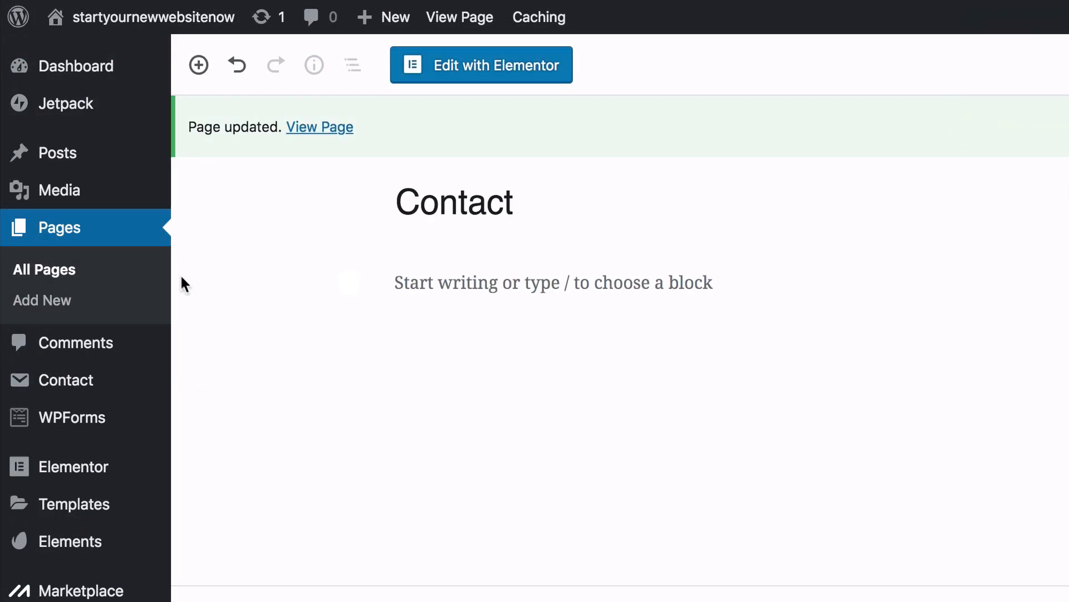
pyautogui.rightClick(94, 272)
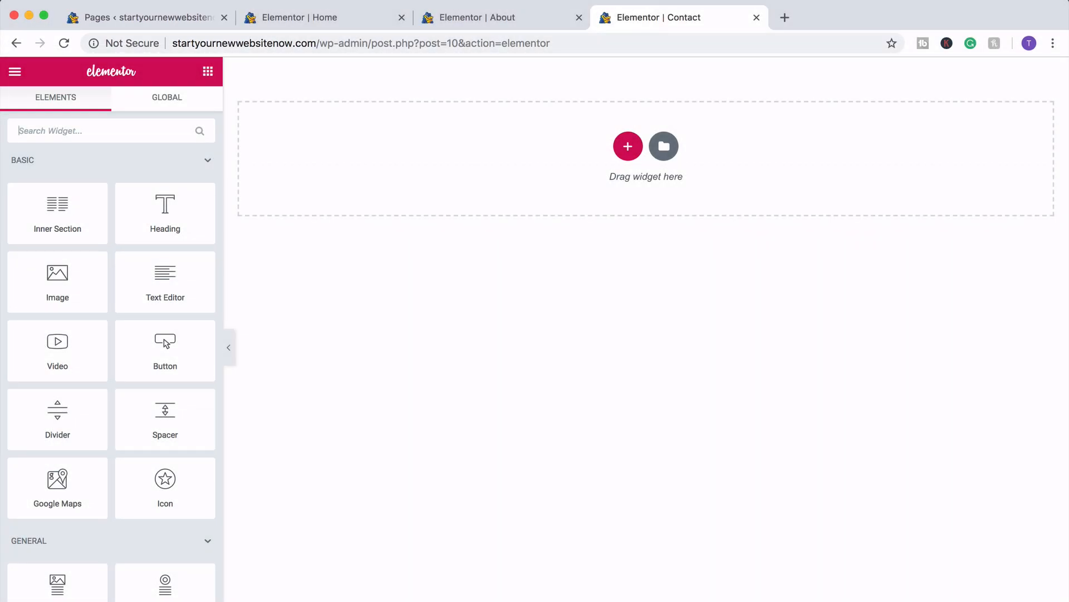
# - Switch the Contact editor to full screen and scroll the Elements panel to Premium Addons
pyautogui.press('ctrl+super+f')
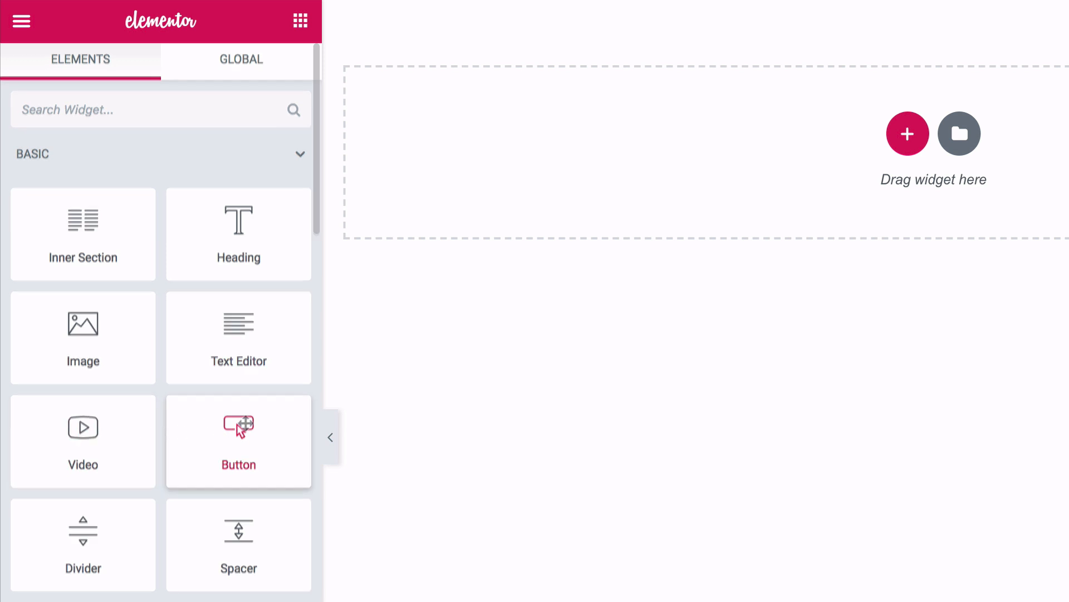
pyautogui.scroll(-7, 238, 424)
pyautogui.scroll(-4, 161, 323)
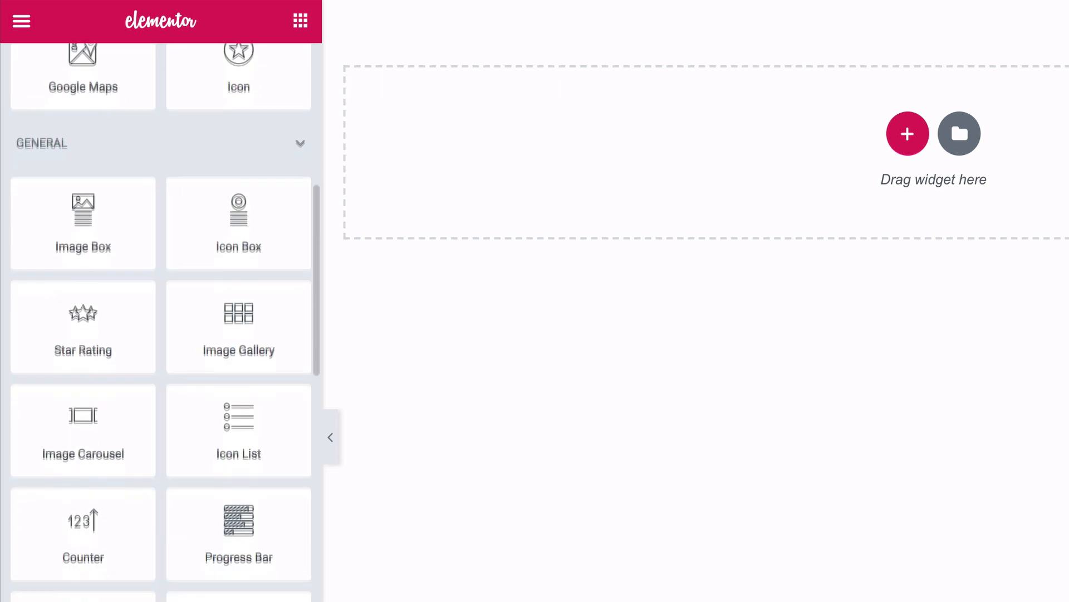
pyautogui.scroll(-9, 239, 424)
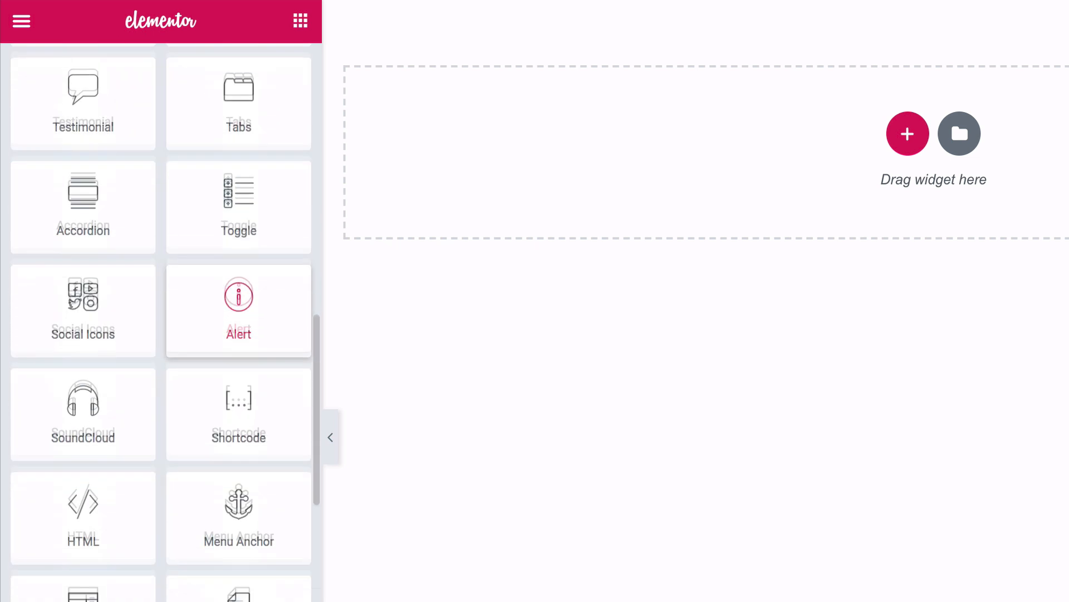
pyautogui.scroll(-8, 238, 367)
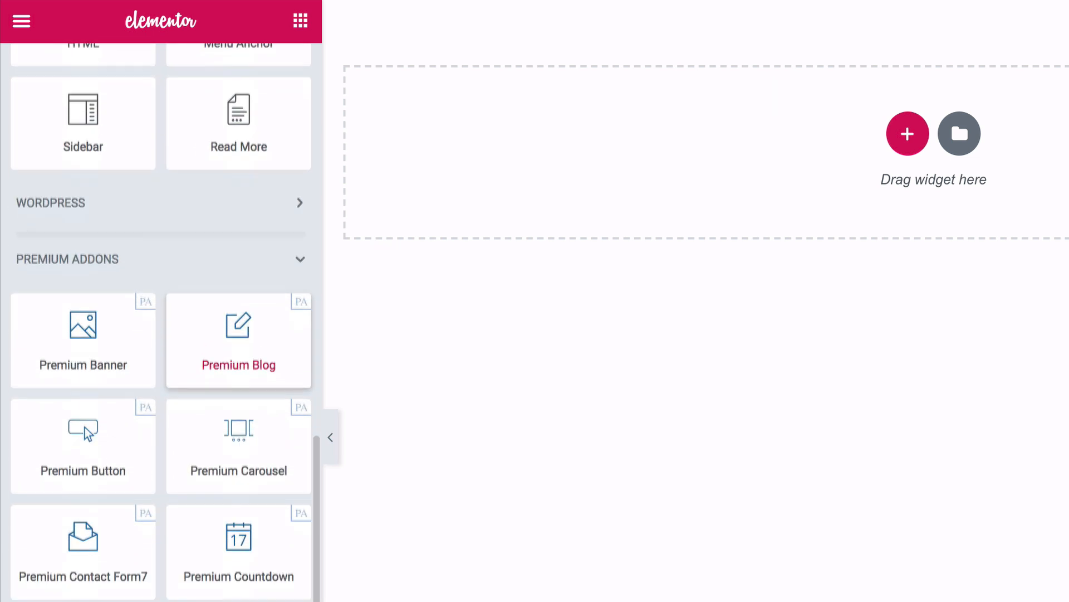
pyautogui.scroll(-1, 239, 423)
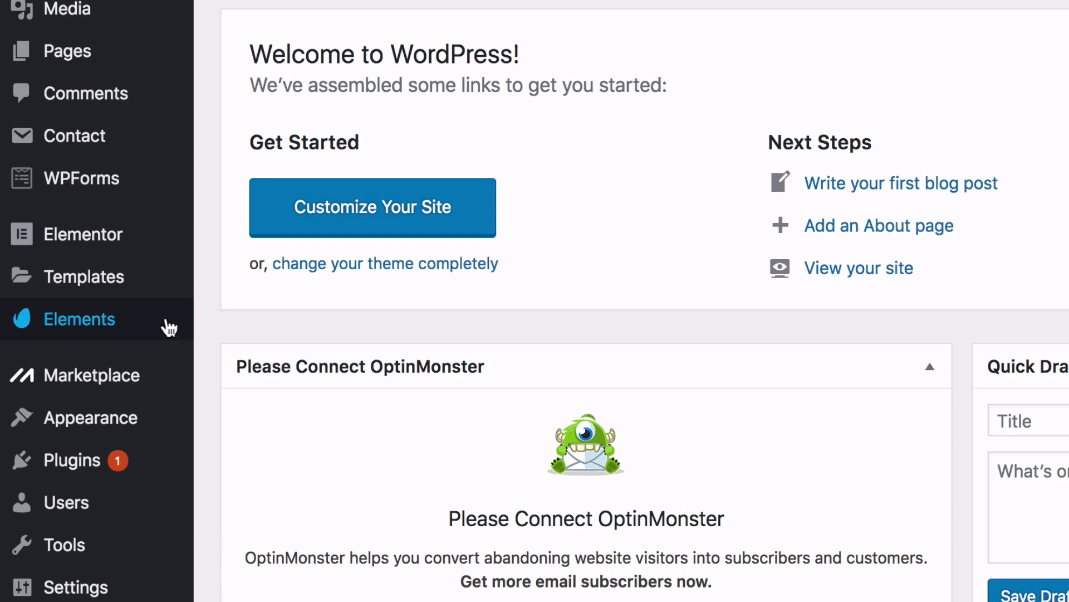
# - Open Envato Elements and continue past its welcome screen to the template kits
pyautogui.click(165, 327)
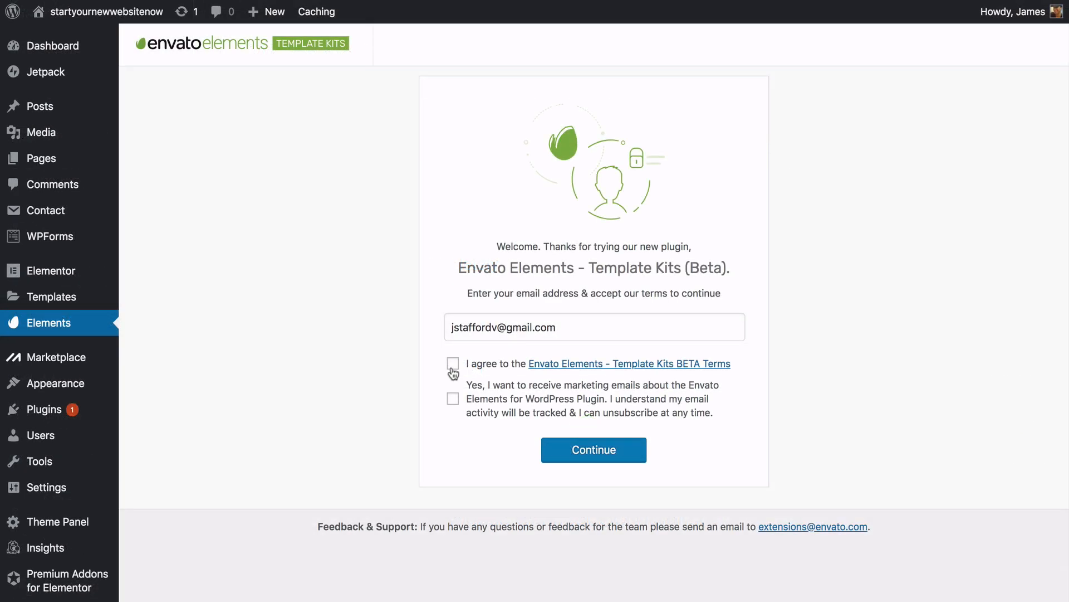
pyautogui.click(569, 451)
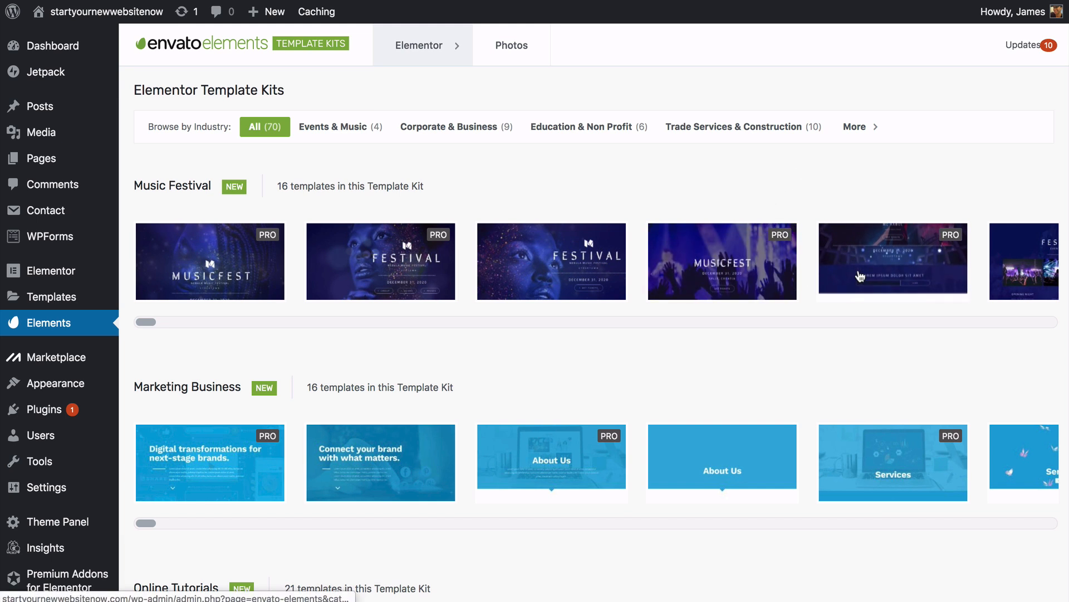
pyautogui.scroll(-5, 861, 276)
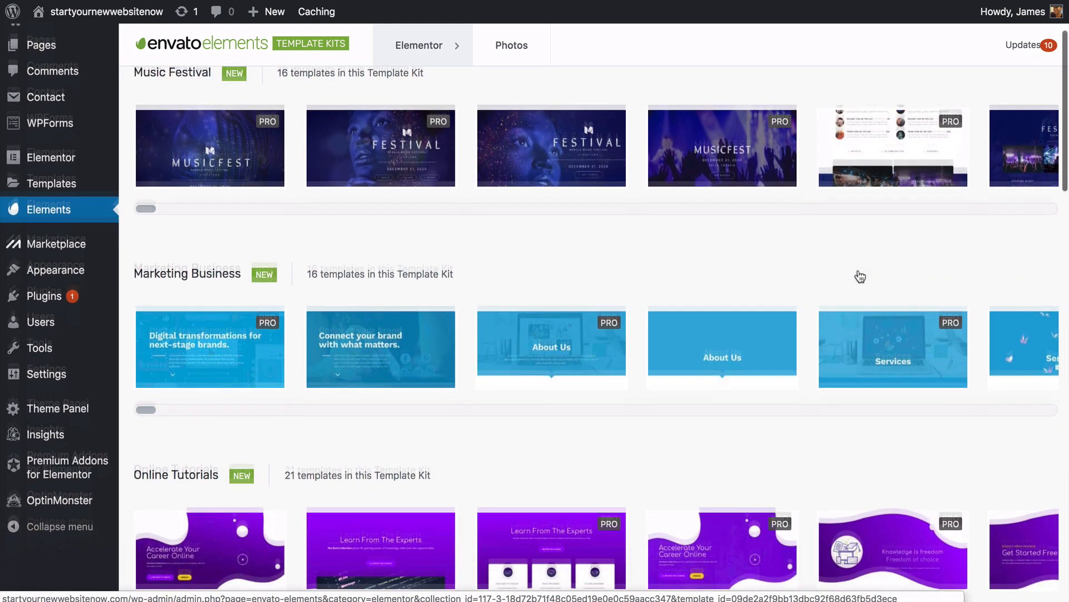
pyautogui.scroll(-5, 859, 272)
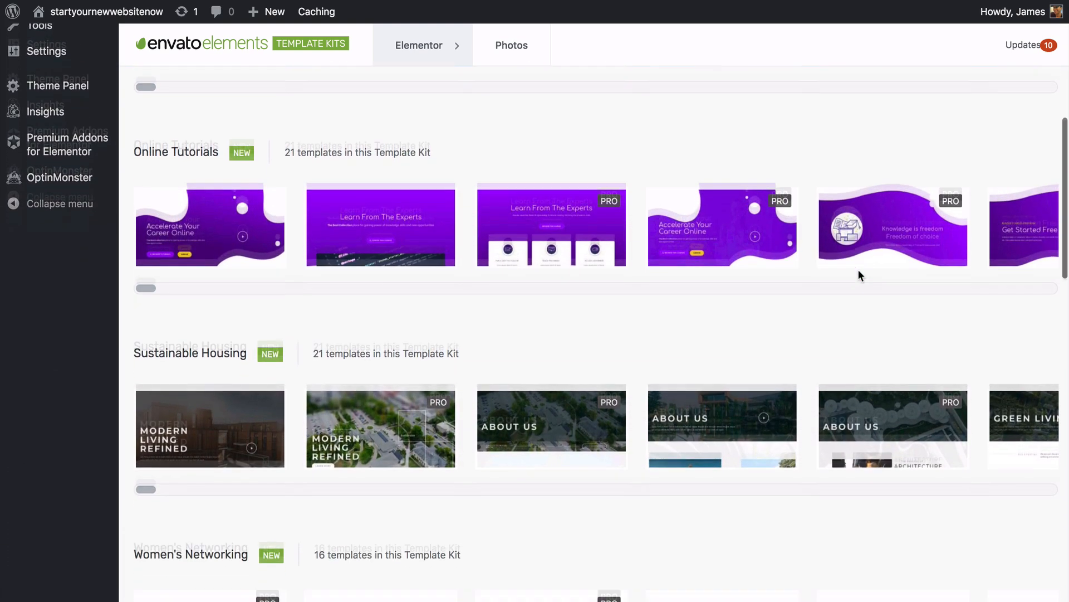
pyautogui.hscroll(15, 860, 276)
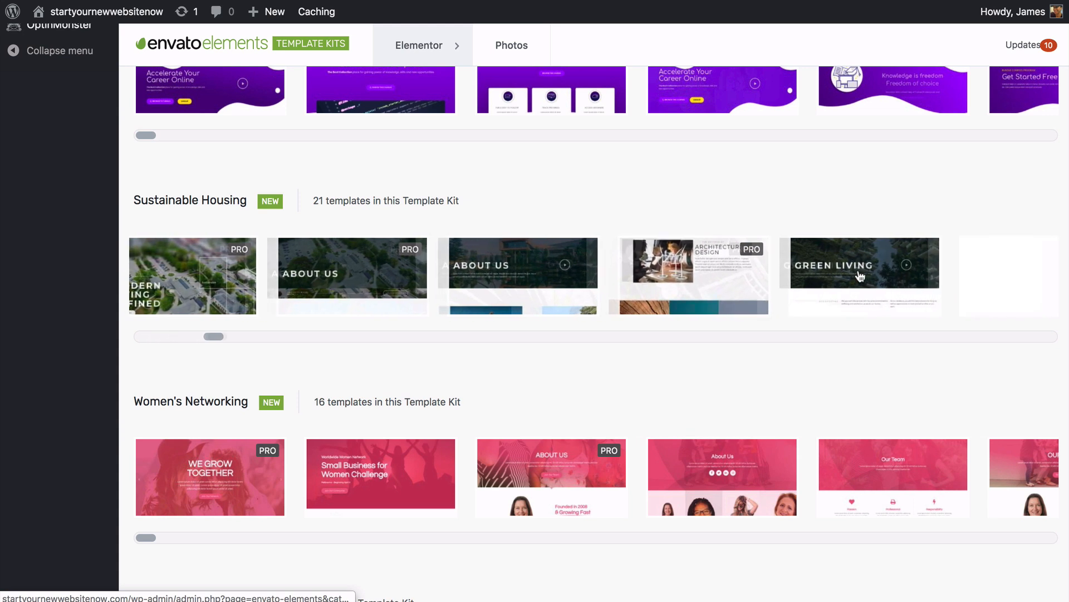
pyautogui.hscroll(3, 860, 276)
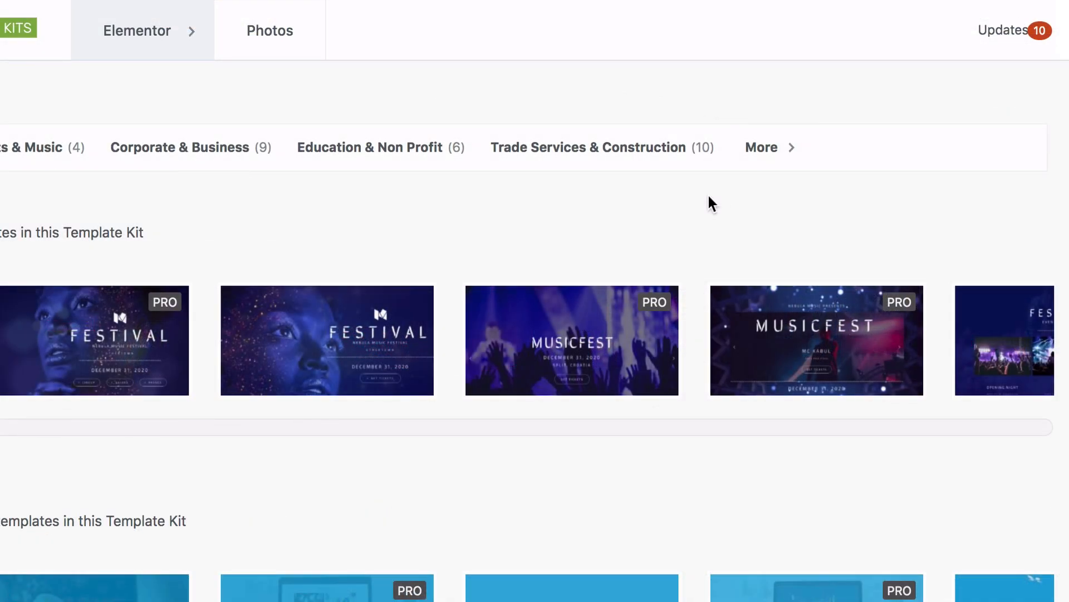
# - Filter the kits to Beauty and preview the Barber kit's Home 3 template
pyautogui.click(785, 161)
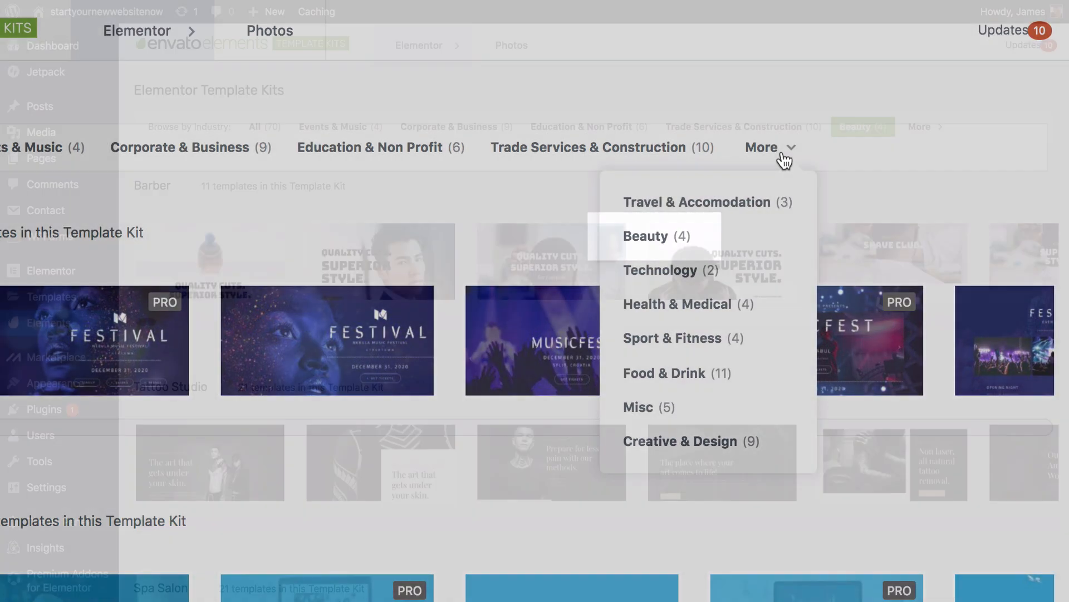
pyautogui.click(646, 236)
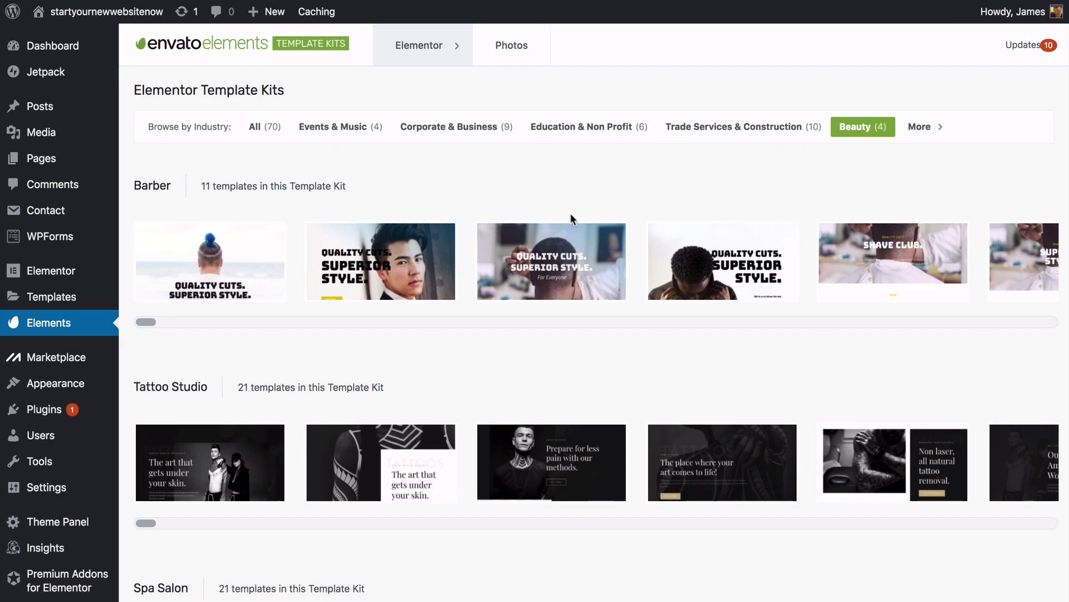
pyautogui.click(609, 240)
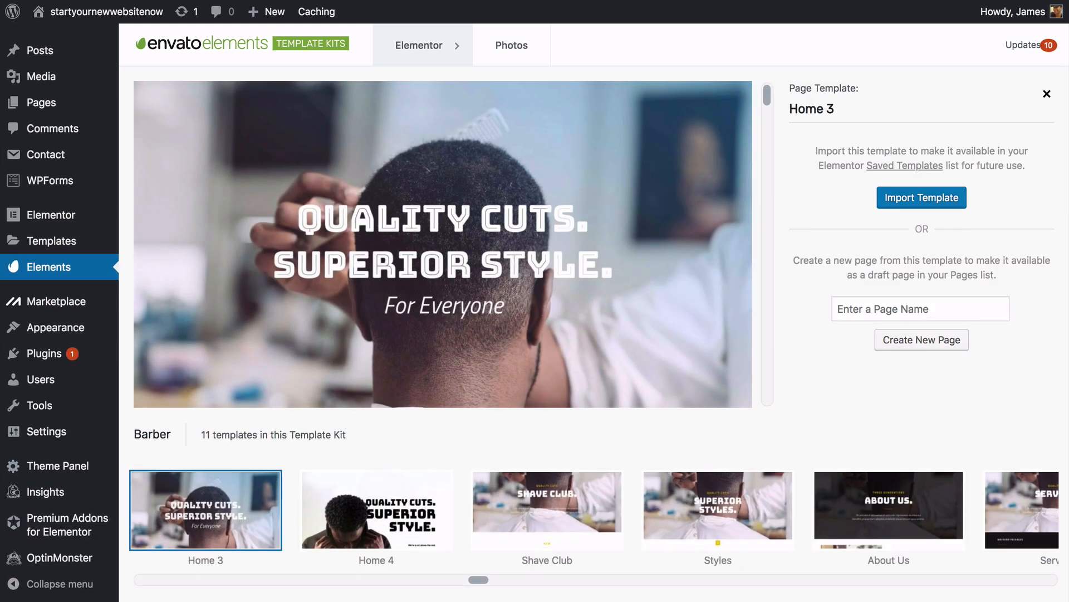
# - Import the Barber Home 3 template into saved templates
pyautogui.scroll(-5, 443, 244)
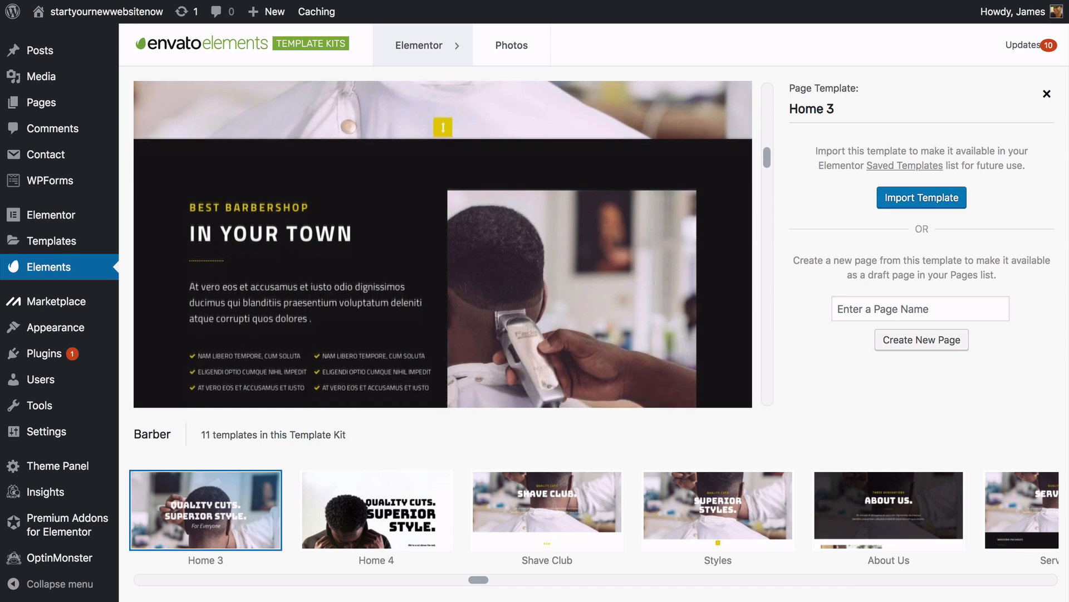
pyautogui.scroll(-5, 443, 244)
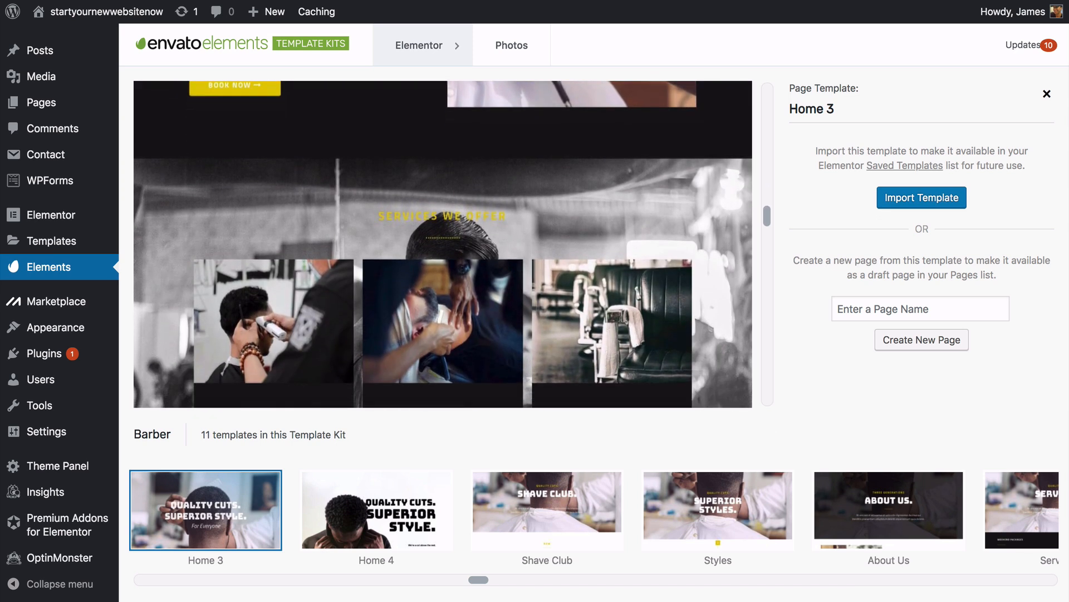
pyautogui.scroll(-3, 443, 244)
pyautogui.scroll(15, 443, 244)
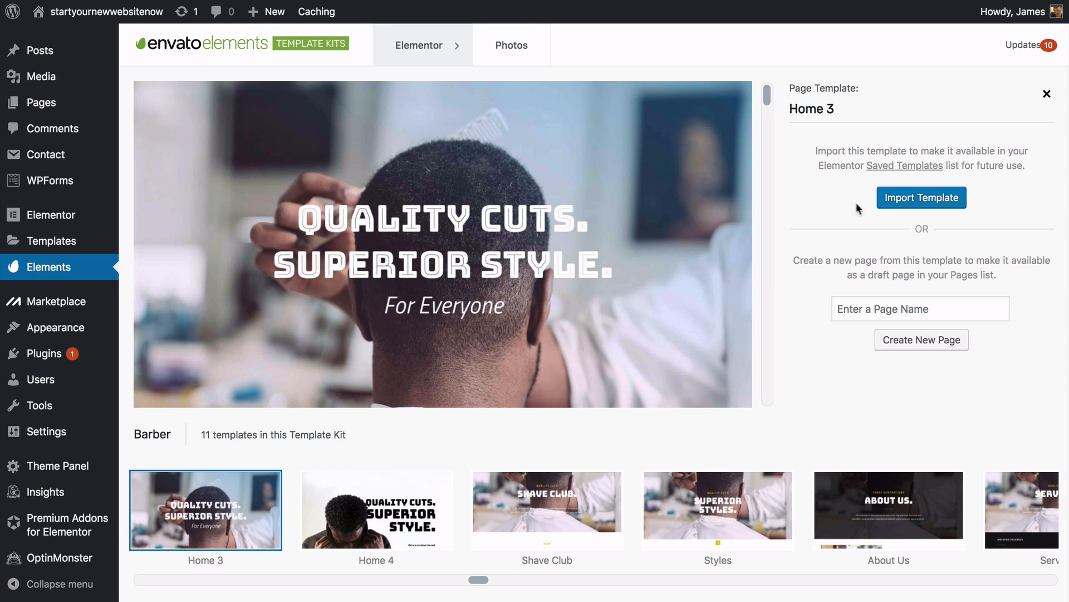
pyautogui.click(903, 201)
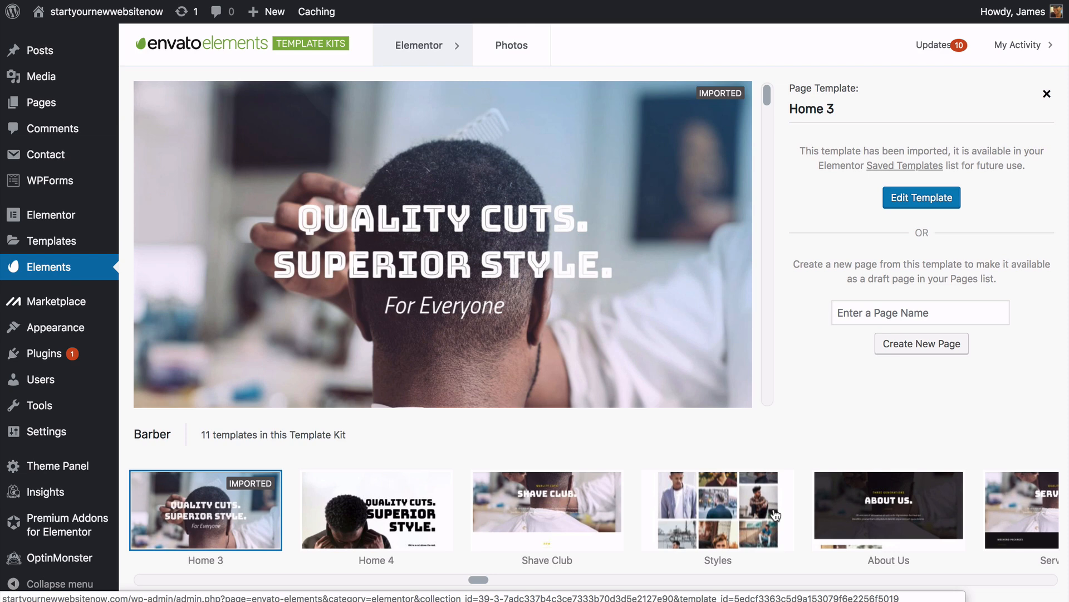
# - Preview Styles, then import the Barber About Us and Contact Us templates
pyautogui.click(752, 513)
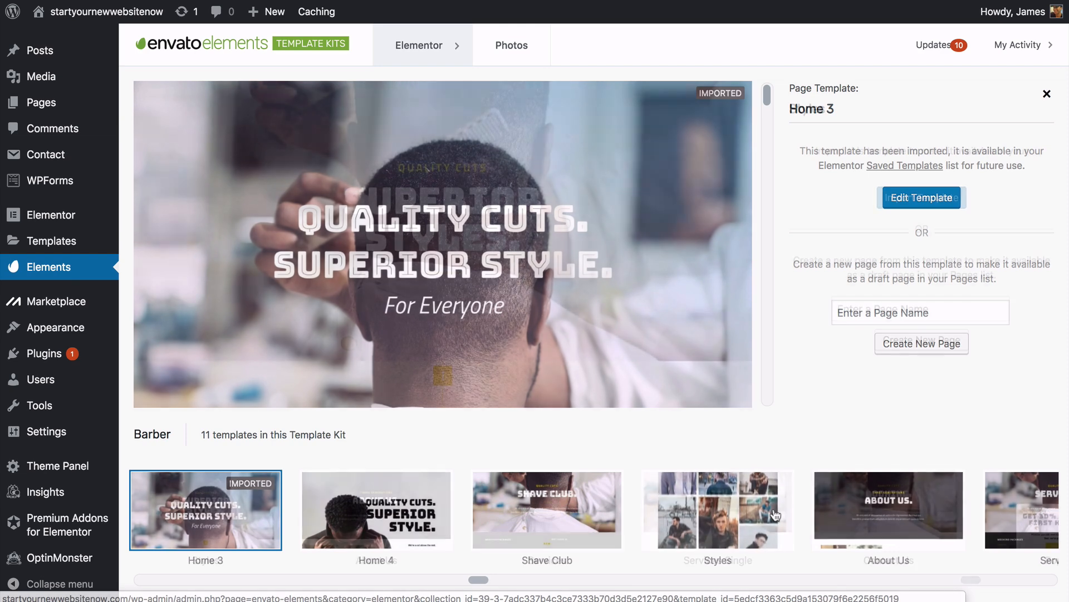
pyautogui.scroll(-10, 443, 243)
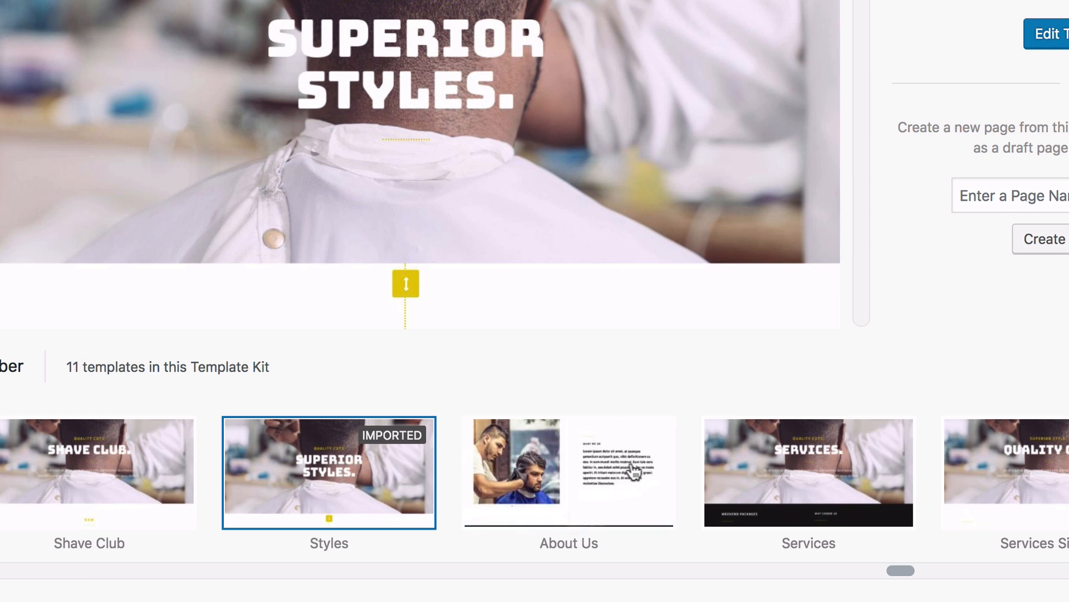
pyautogui.click(667, 464)
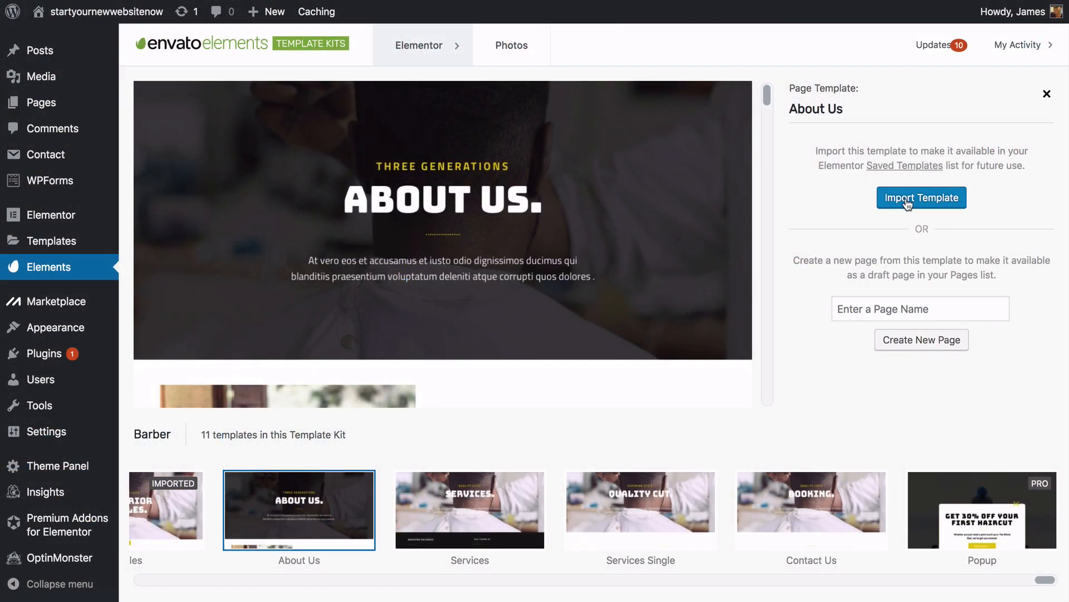
pyautogui.click(916, 200)
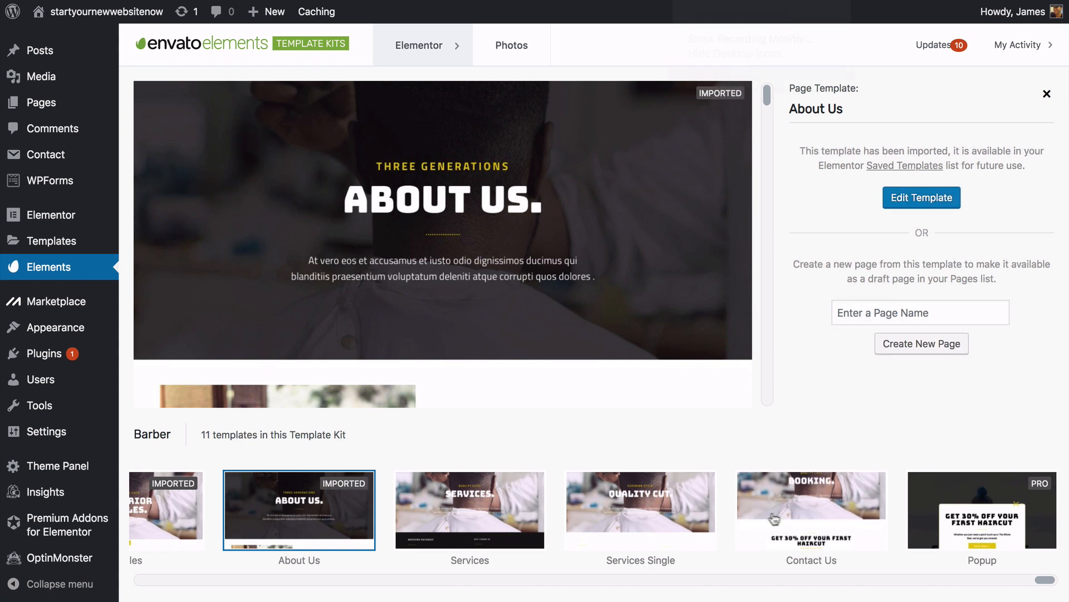
pyautogui.click(861, 513)
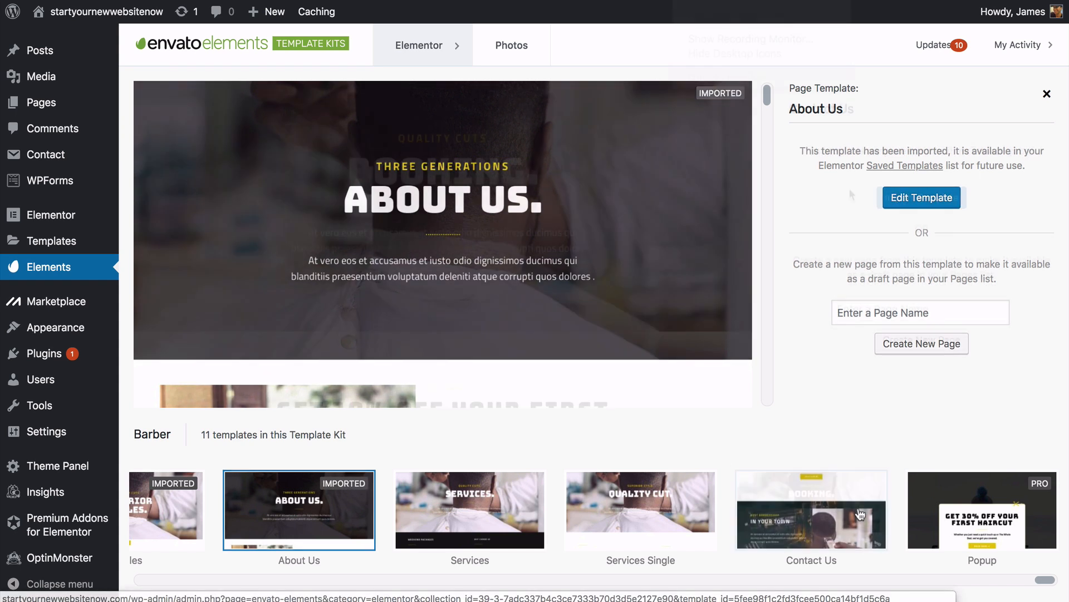
pyautogui.click(904, 206)
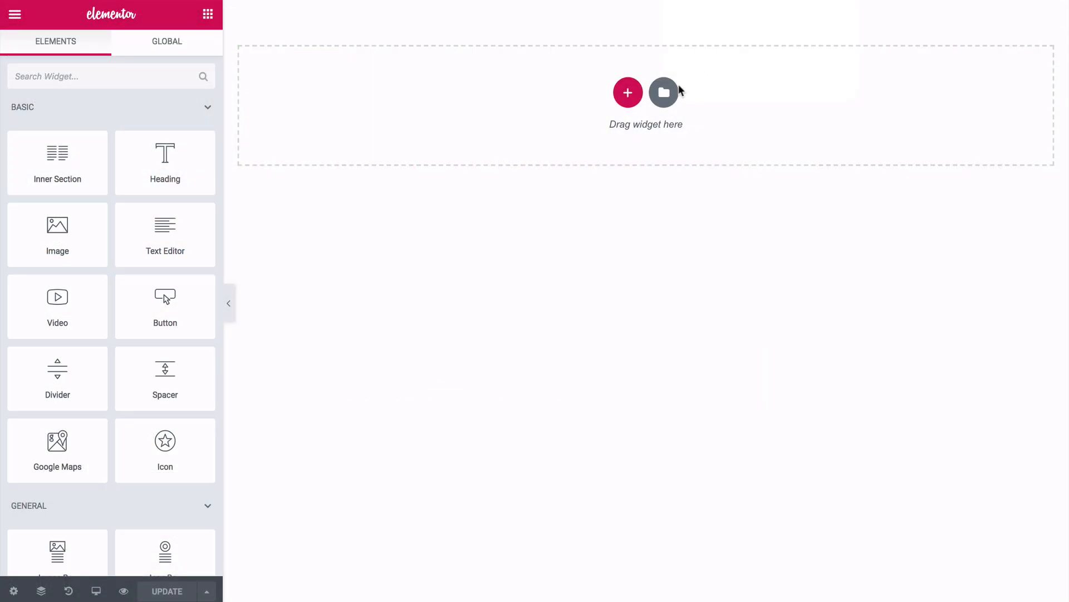
# - Insert the saved Barber Home 3 template with its page settings from My Templates, then update
pyautogui.click(664, 93)
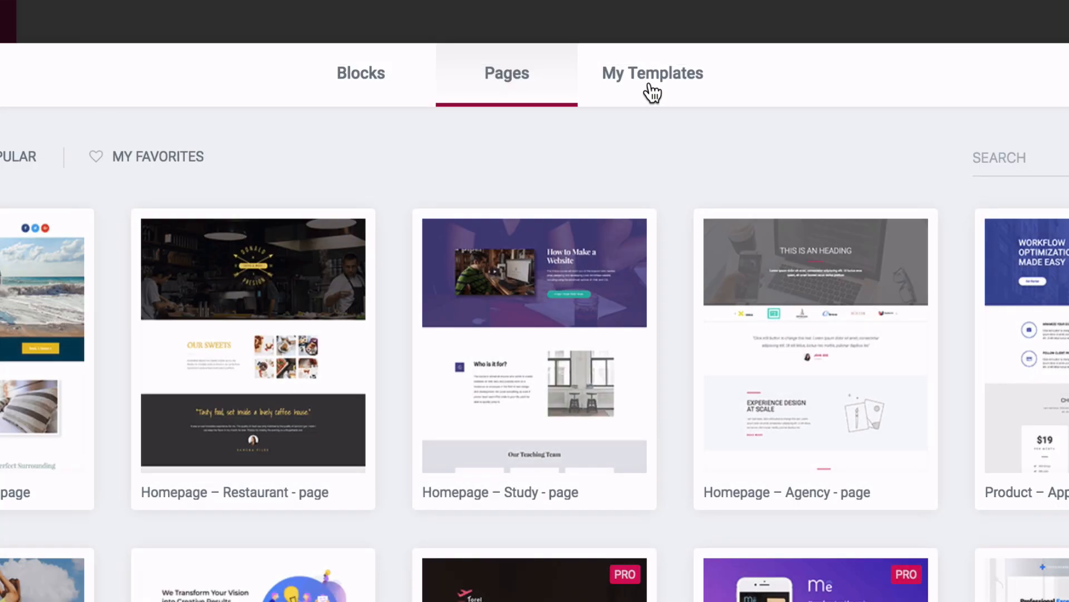
pyautogui.click(653, 92)
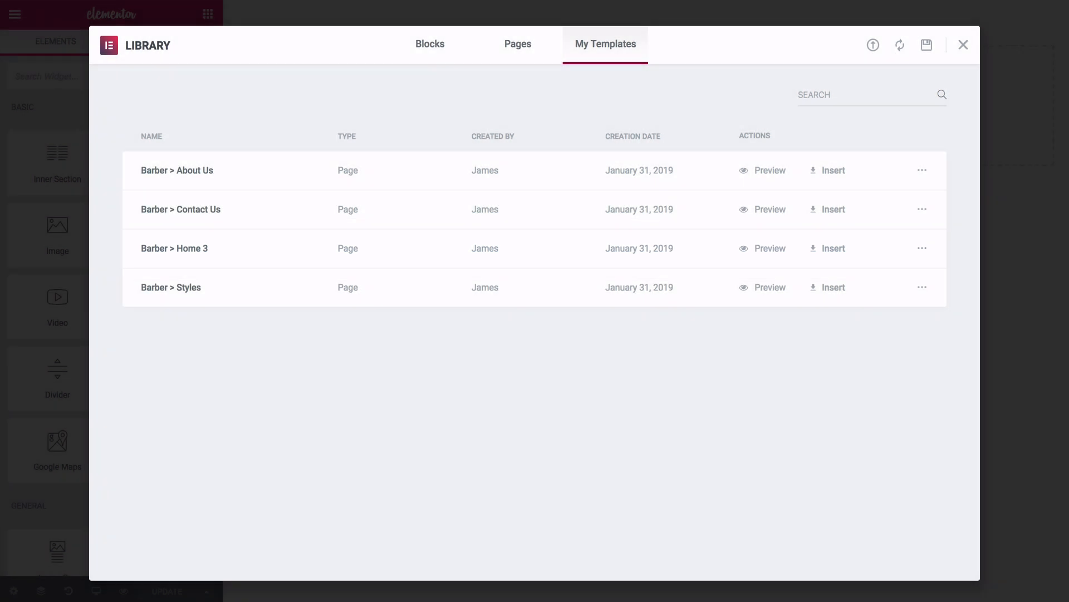
pyautogui.click(821, 255)
pyautogui.click(618, 360)
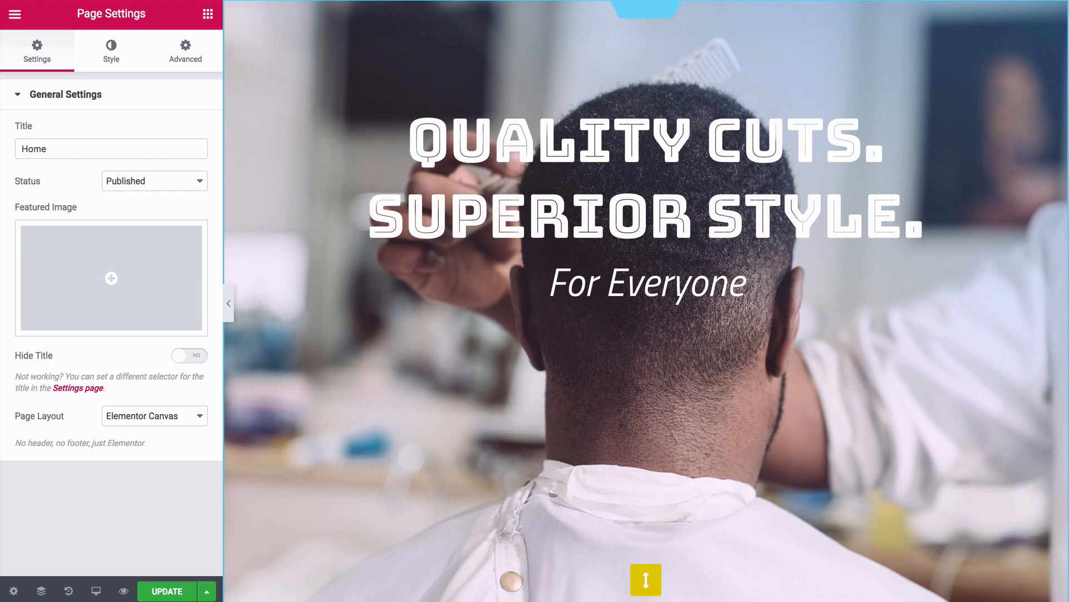
pyautogui.scroll(-10, 647, 300)
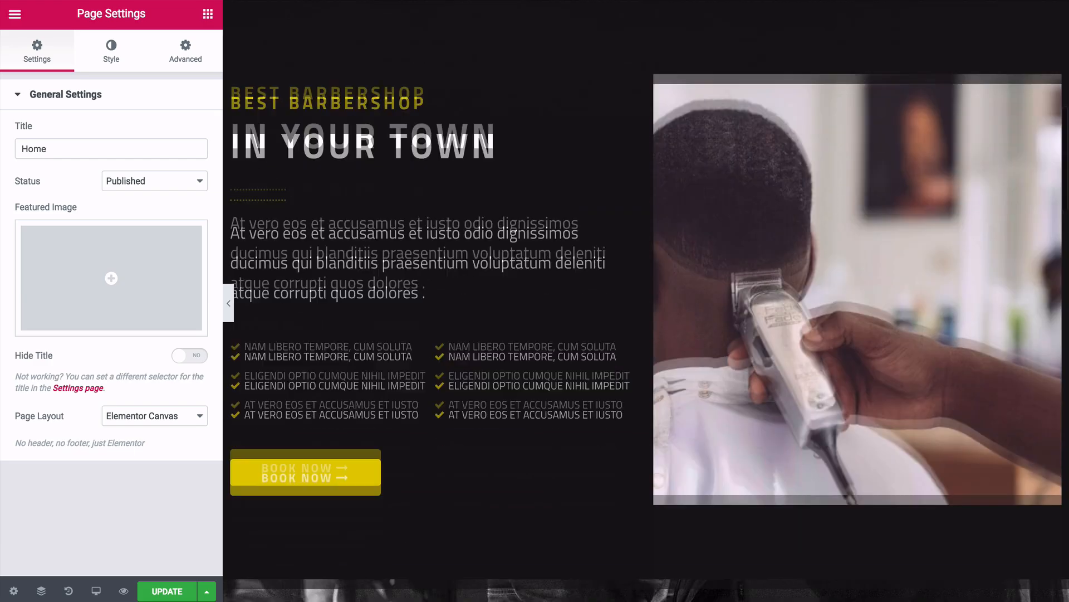
pyautogui.scroll(-5, 335, 321)
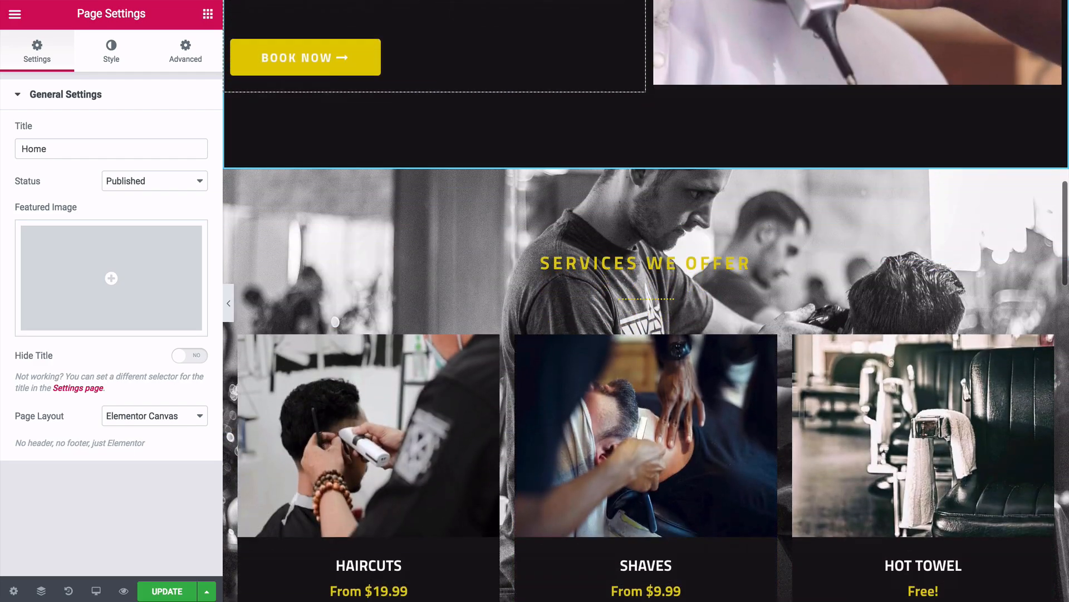
pyautogui.scroll(-2, 335, 321)
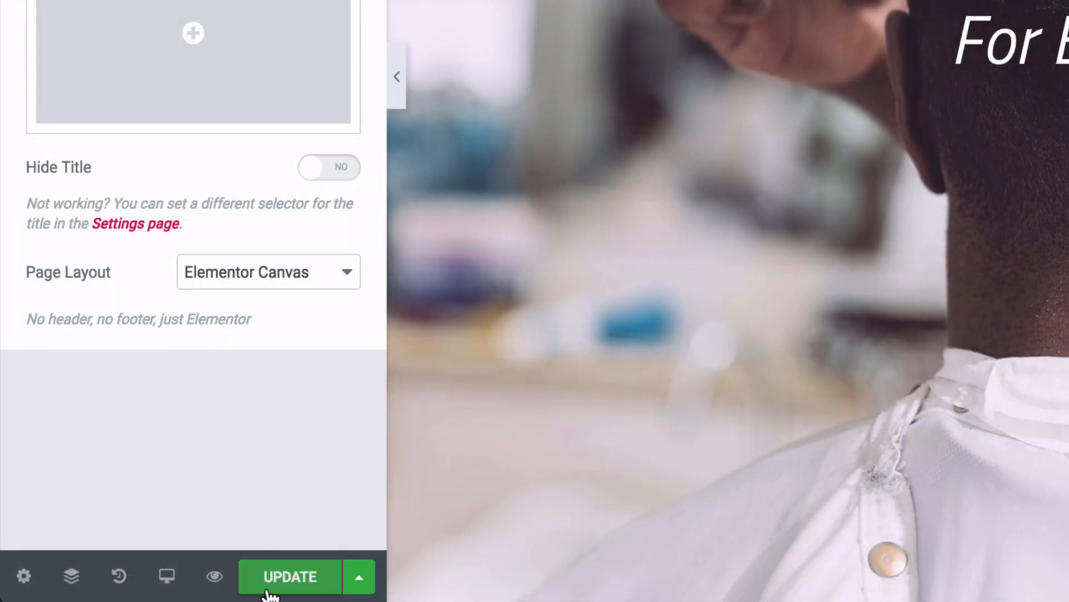
pyautogui.click(286, 589)
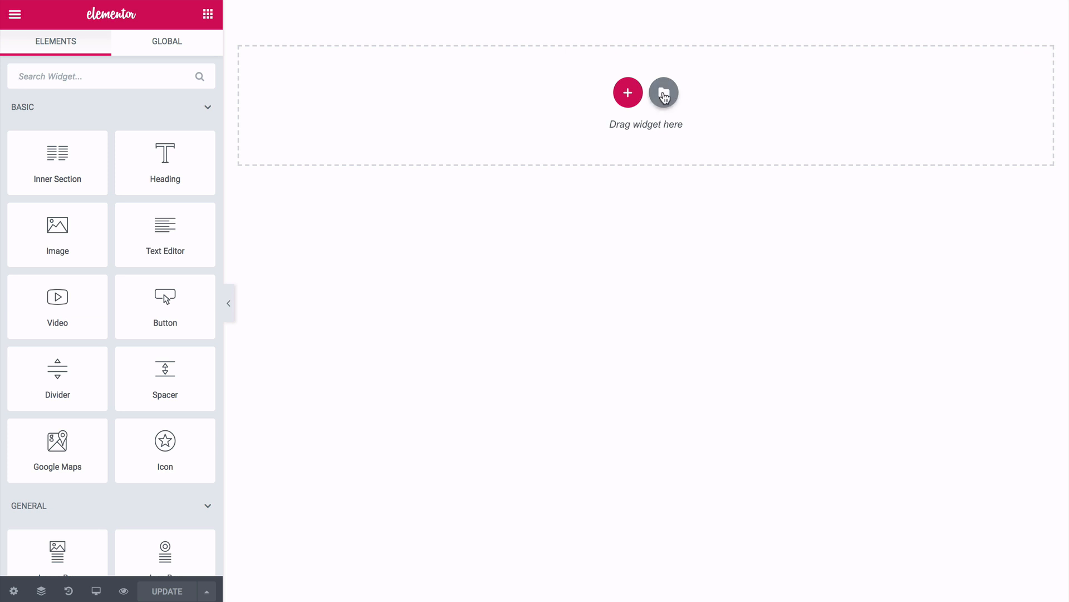
# - Insert the saved Barber About Us template from My Templates, then undo it with Ctrl+Z
pyautogui.click(665, 91)
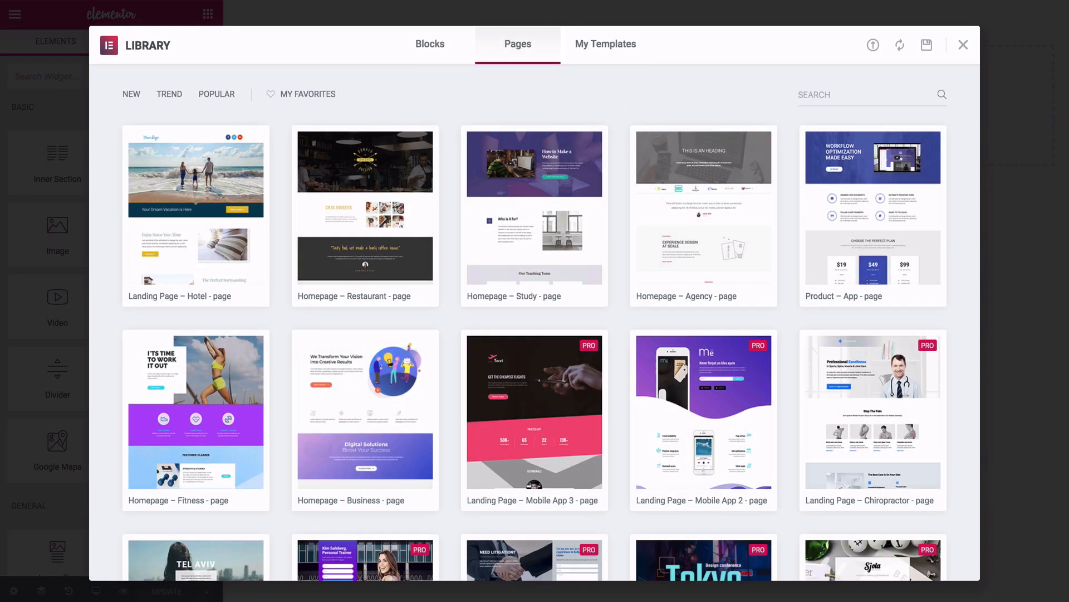
pyautogui.click(606, 43)
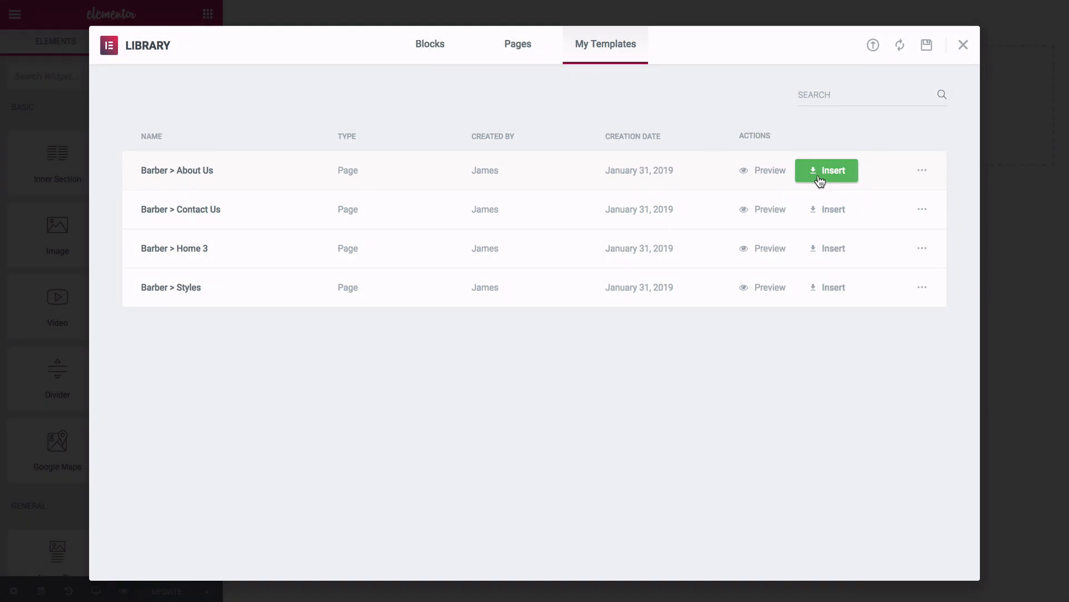
pyautogui.click(819, 174)
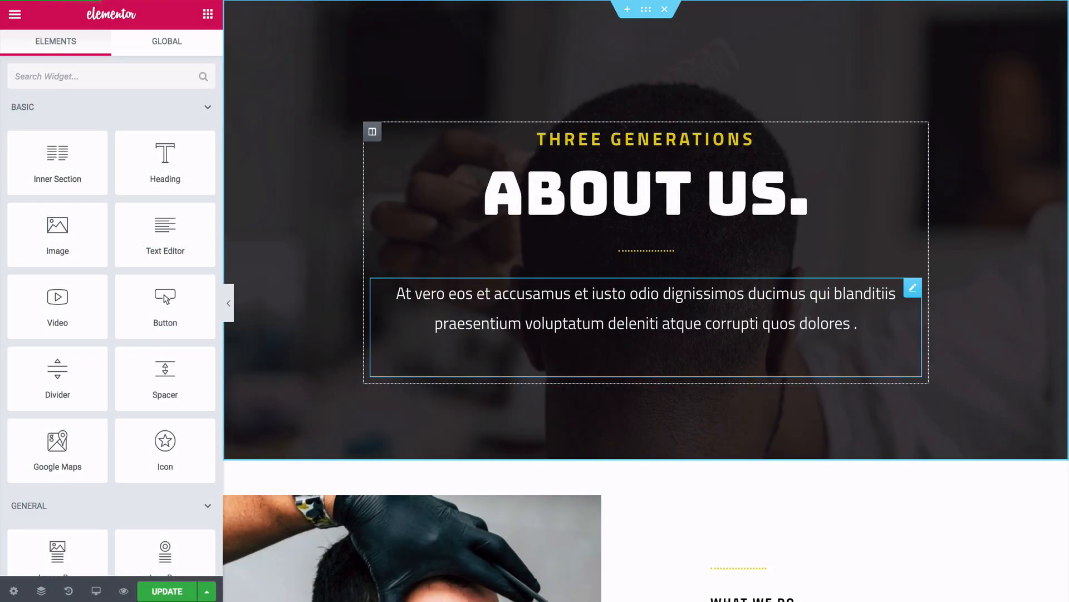
pyautogui.hotkey('ctrl', 'z')
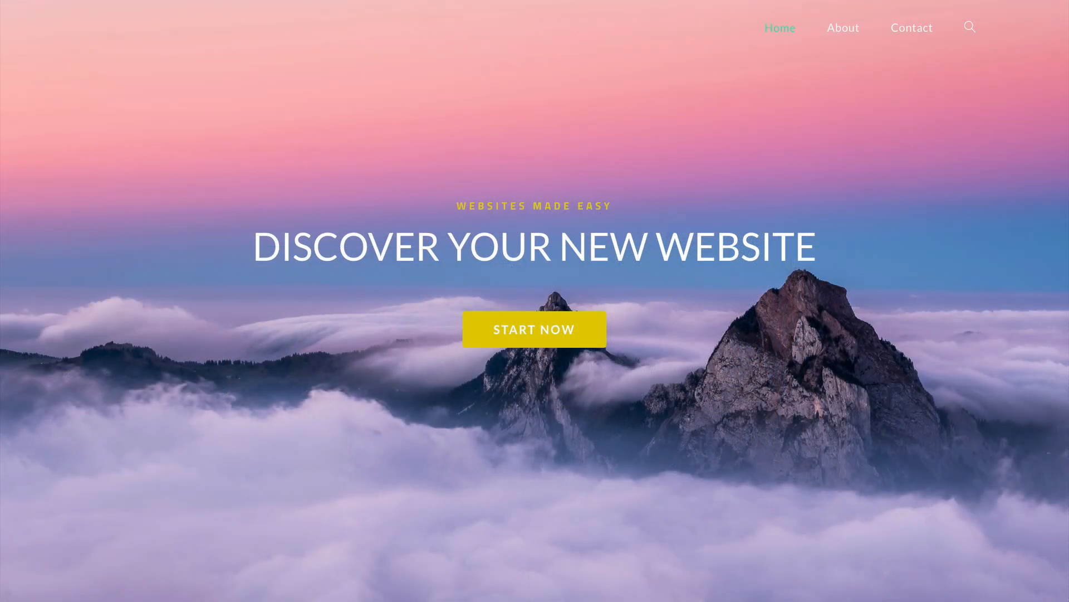
# - Delete the For Everyone heading from the barbershop hero
pyautogui.scroll(-5, 535, 301)
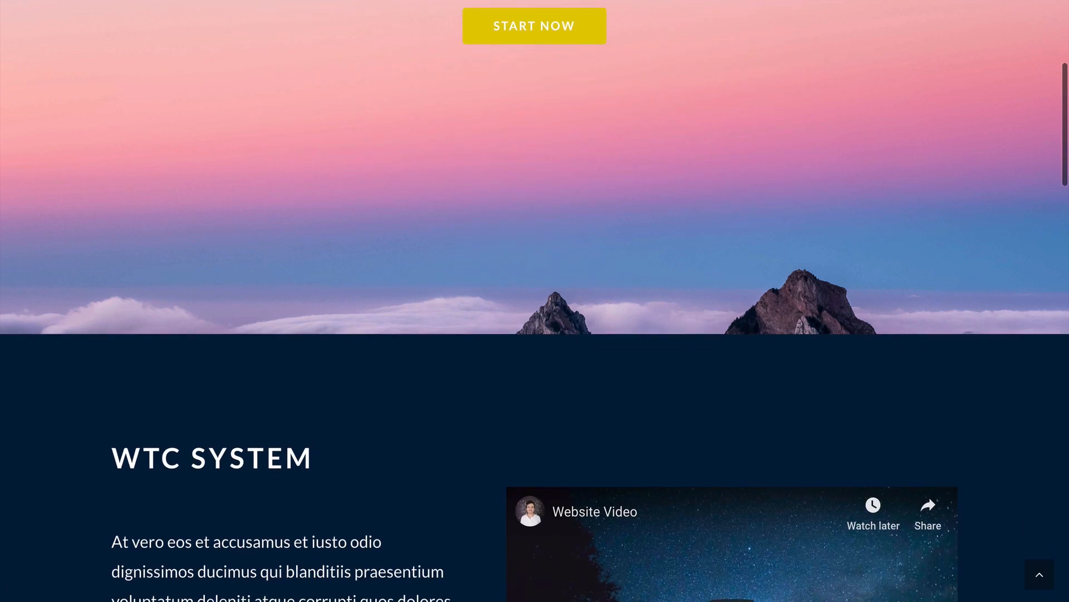
pyautogui.scroll(-11, 535, 301)
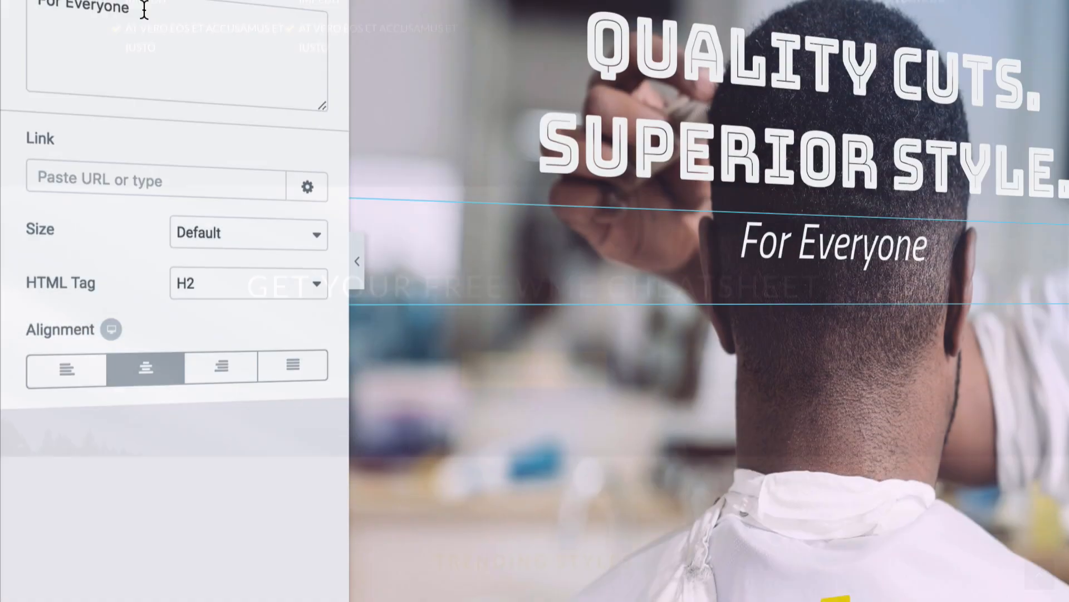
pyautogui.press('BackSpace')
pyautogui.press('BackSpace')
pyautogui.press('BackSpace')
pyautogui.press('BackSpace')
pyautogui.press('BackSpace')
pyautogui.press('BackSpace')
pyautogui.press('BackSpace')
pyautogui.press('BackSpace')
pyautogui.press('BackSpace')
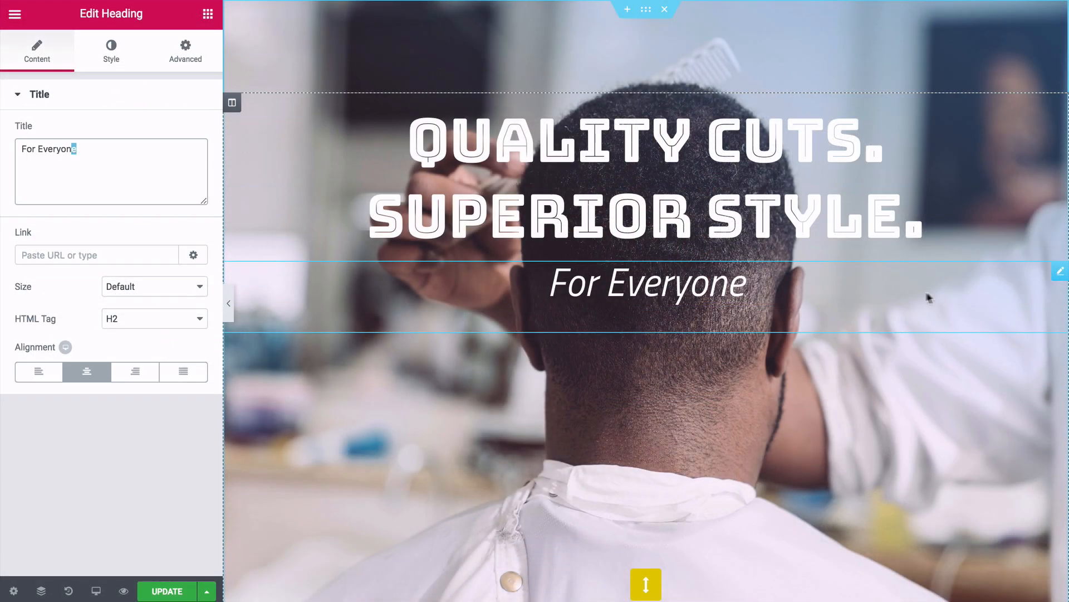
pyautogui.rightClick(1057, 277)
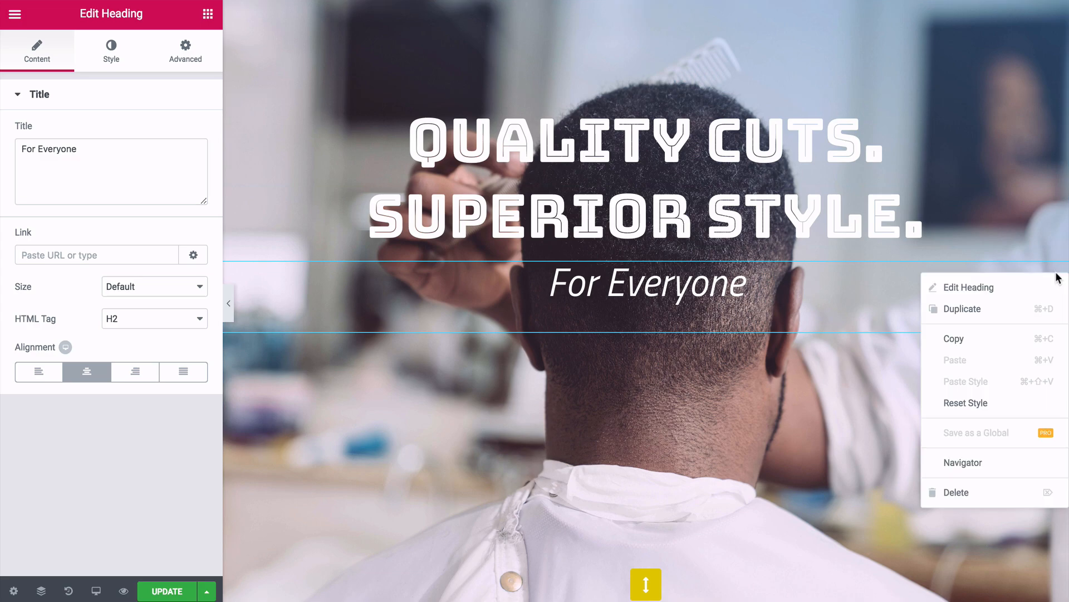
pyautogui.click(960, 493)
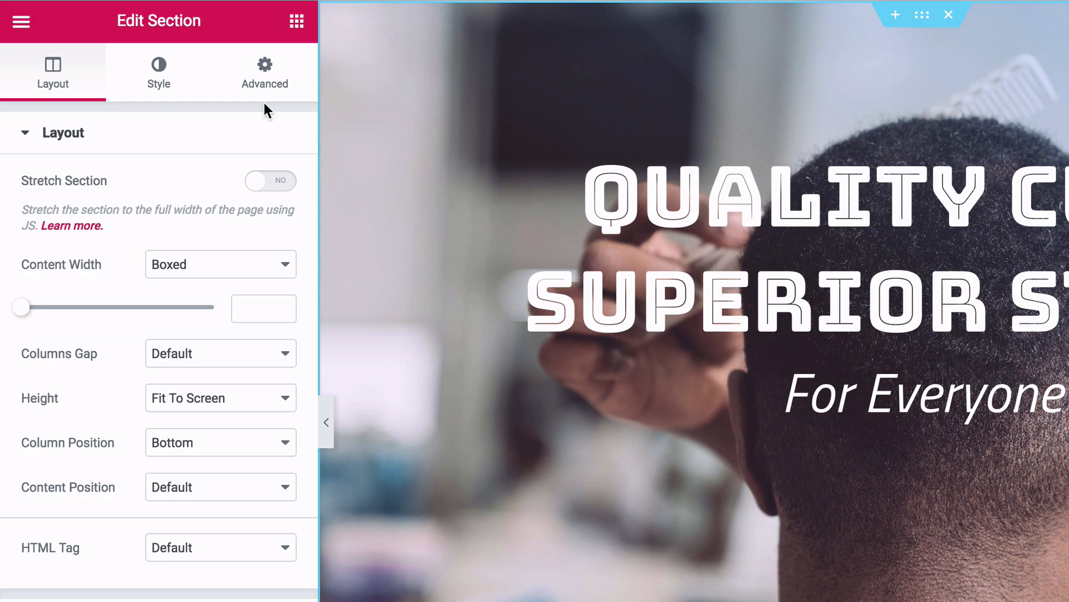
# - Keep the hero background at Top Center, try Video, revert to Classic, then choose a new image
pyautogui.click(167, 90)
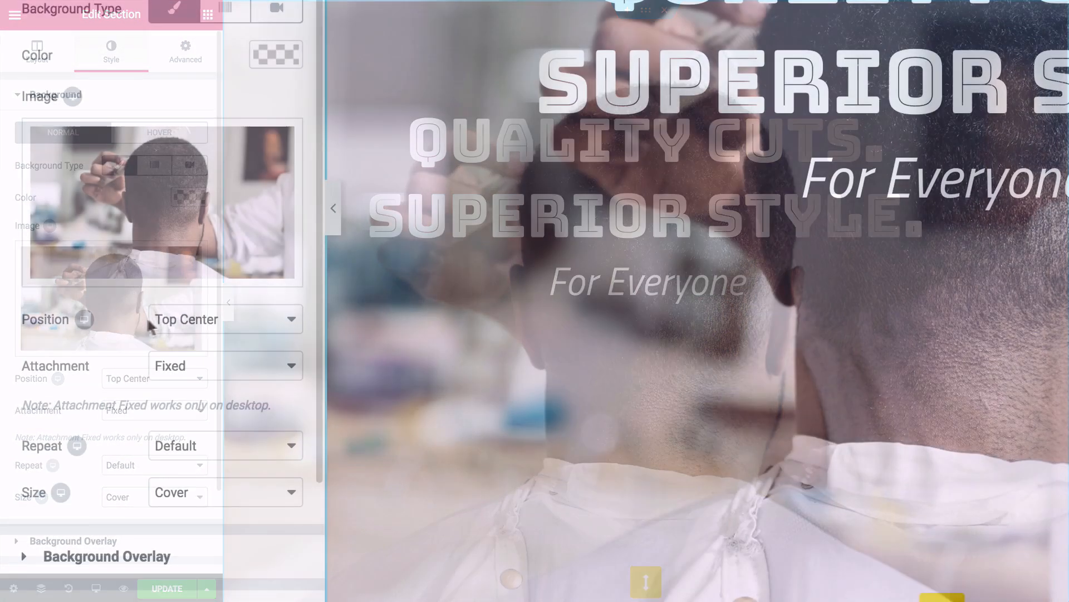
pyautogui.click(127, 380)
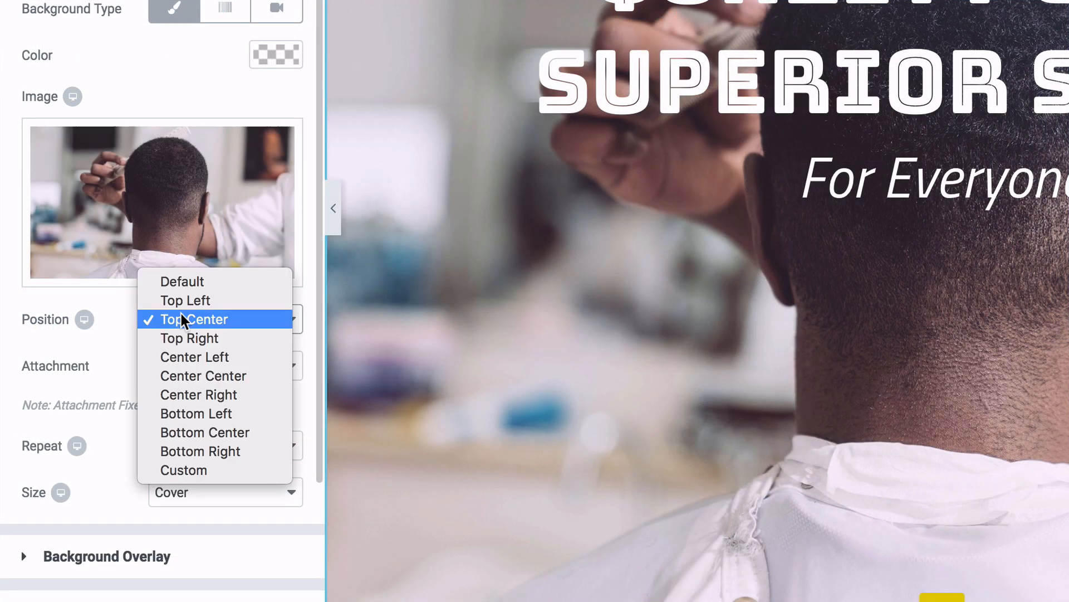
pyautogui.click(115, 370)
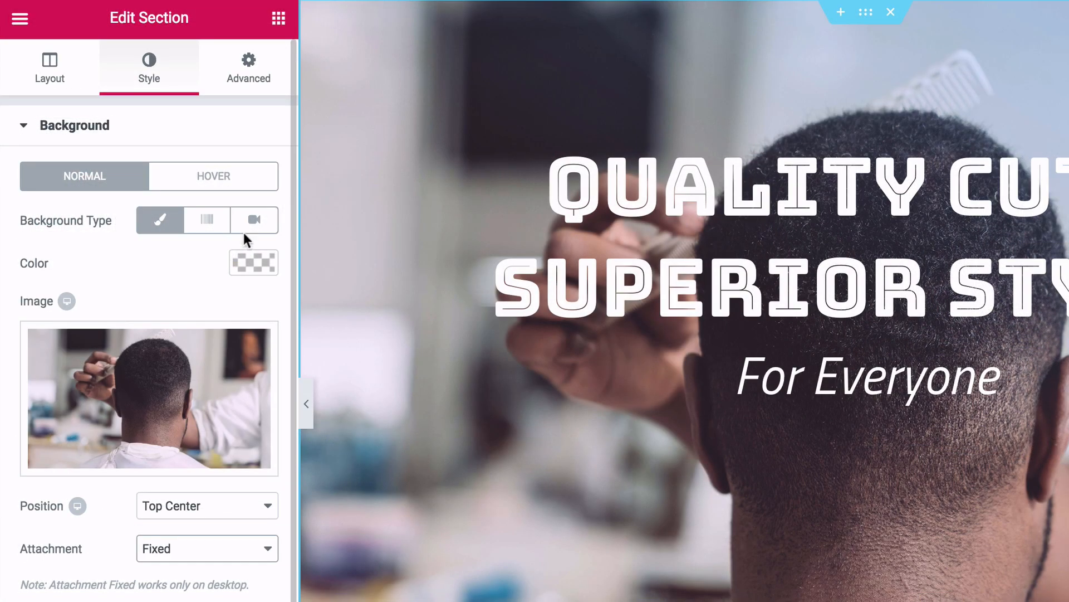
pyautogui.click(254, 223)
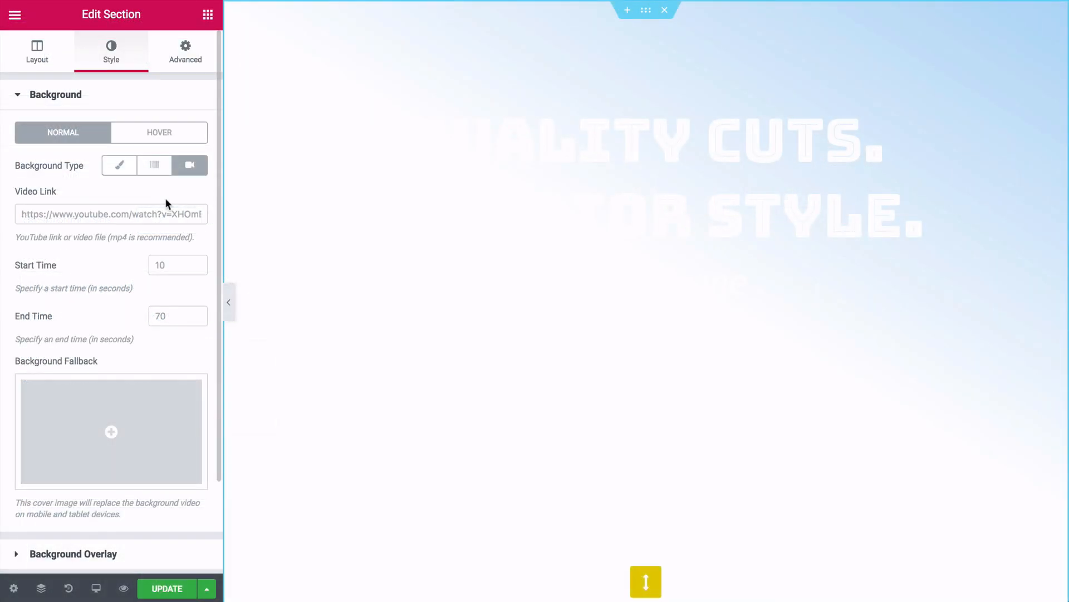
pyautogui.click(124, 176)
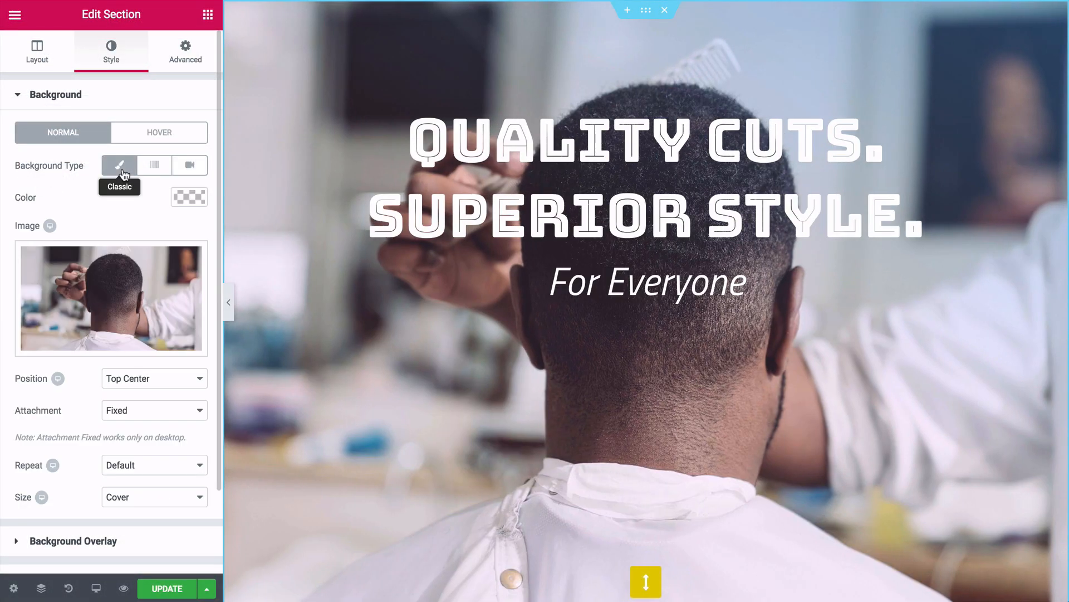
pyautogui.click(109, 264)
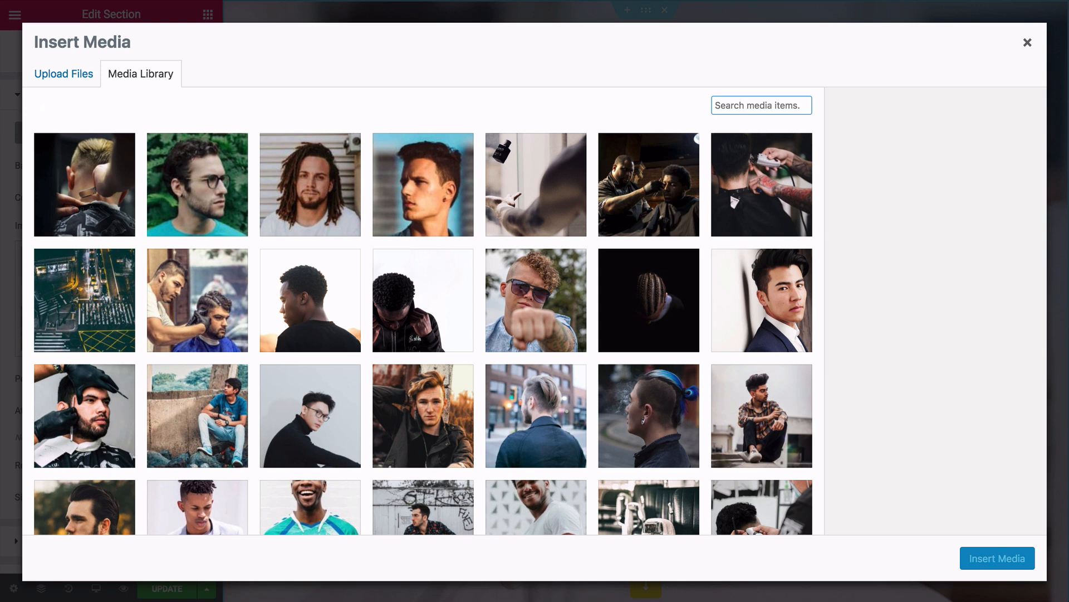
# - Start a file upload, cancel the file picker, and close the media window unchanged
pyautogui.scroll(-5, 424, 328)
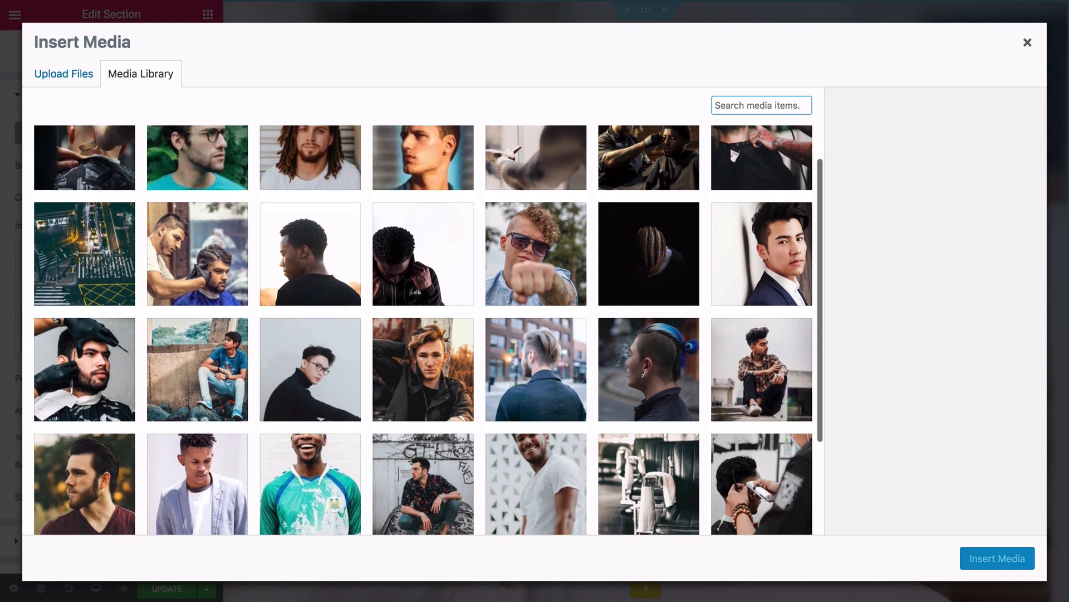
pyautogui.scroll(5, 424, 329)
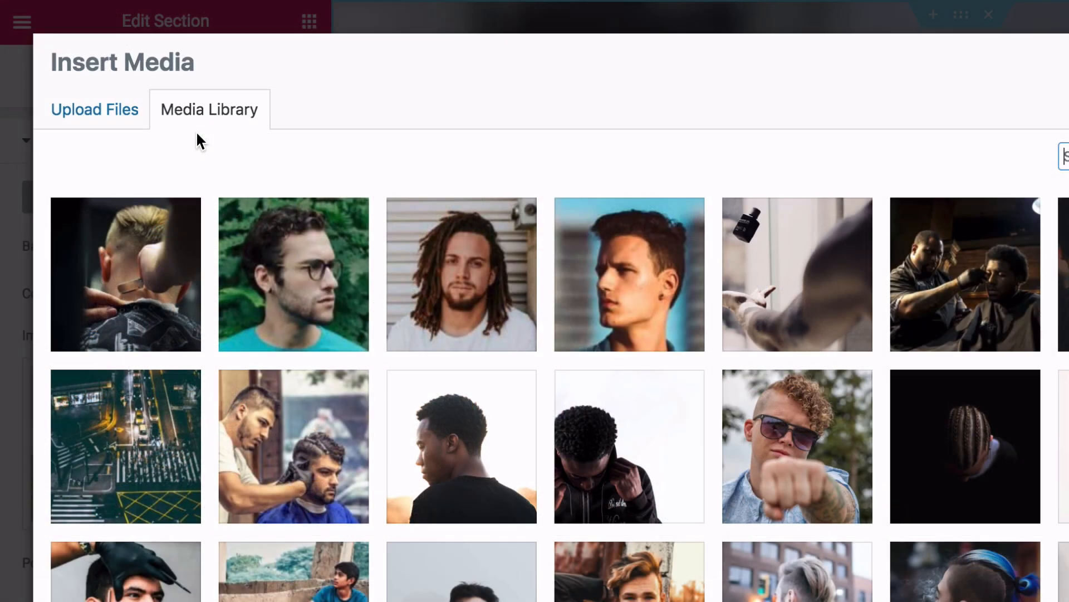
pyautogui.click(64, 75)
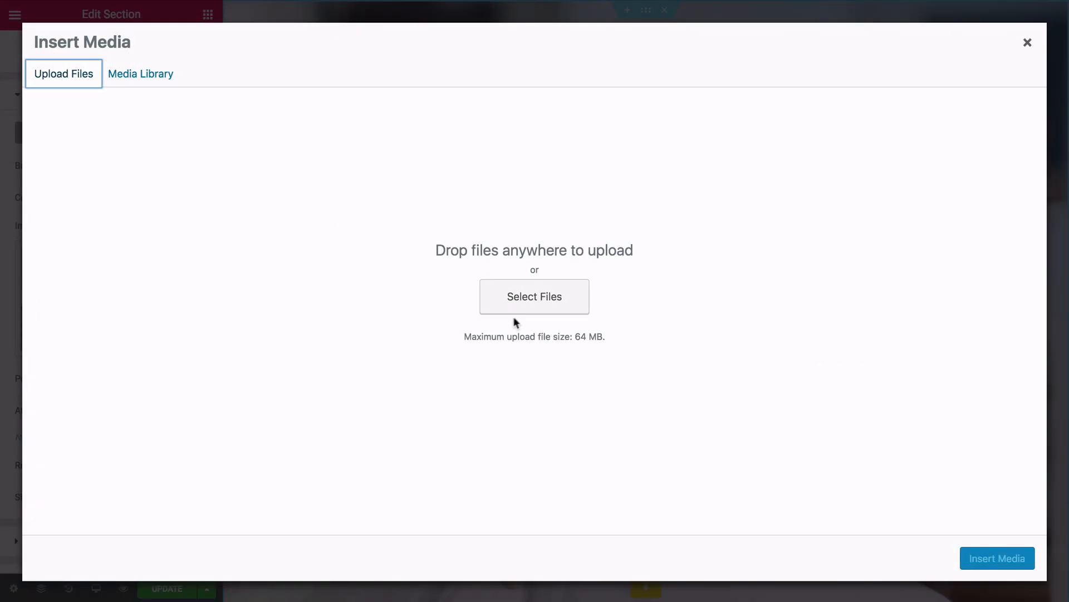
pyautogui.click(529, 308)
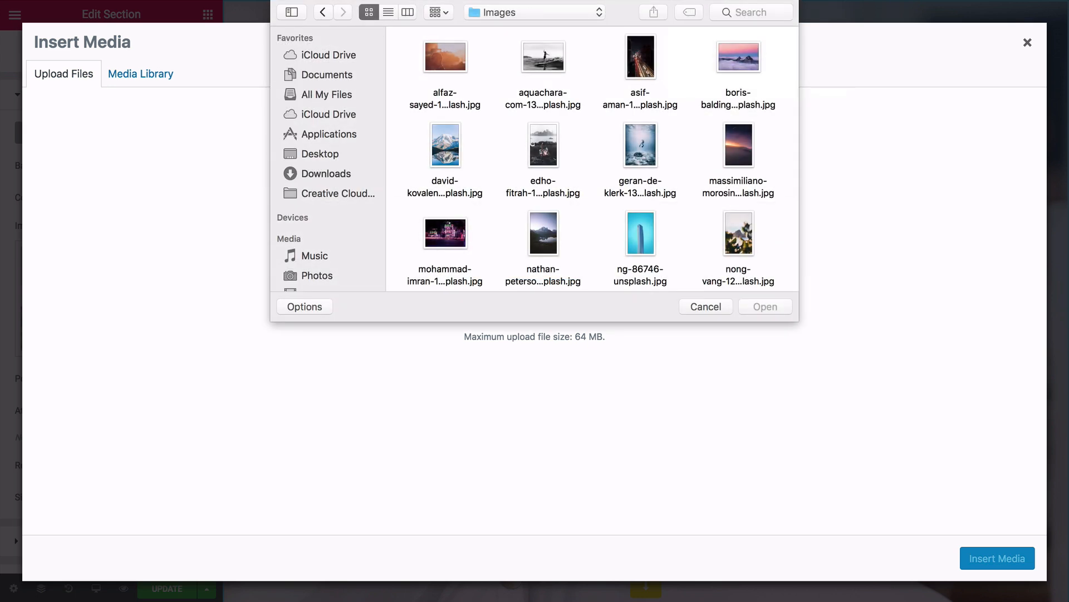
pyautogui.click(692, 306)
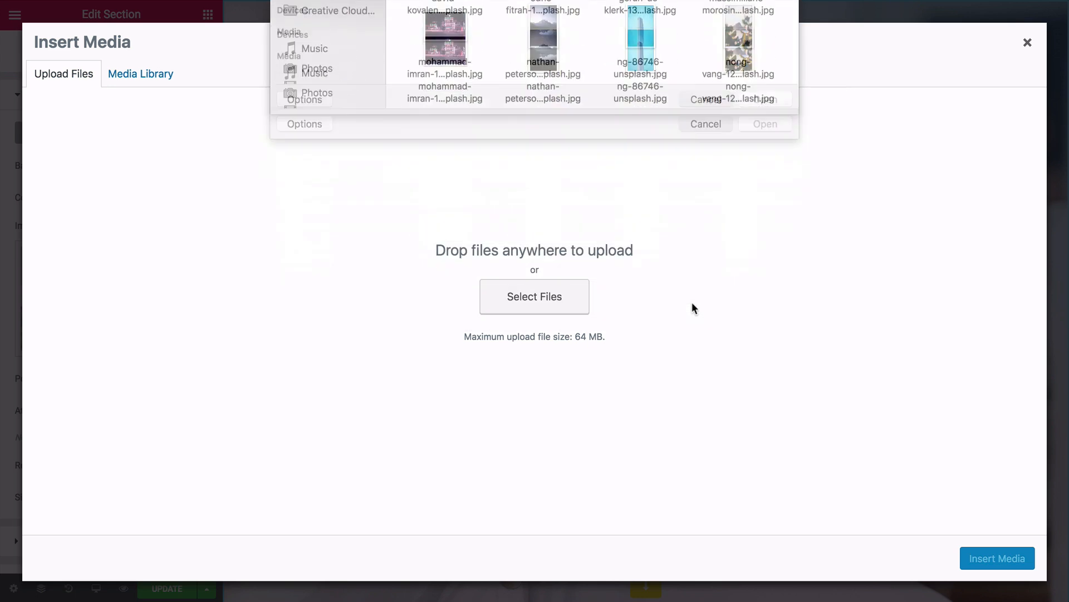
pyautogui.click(1026, 44)
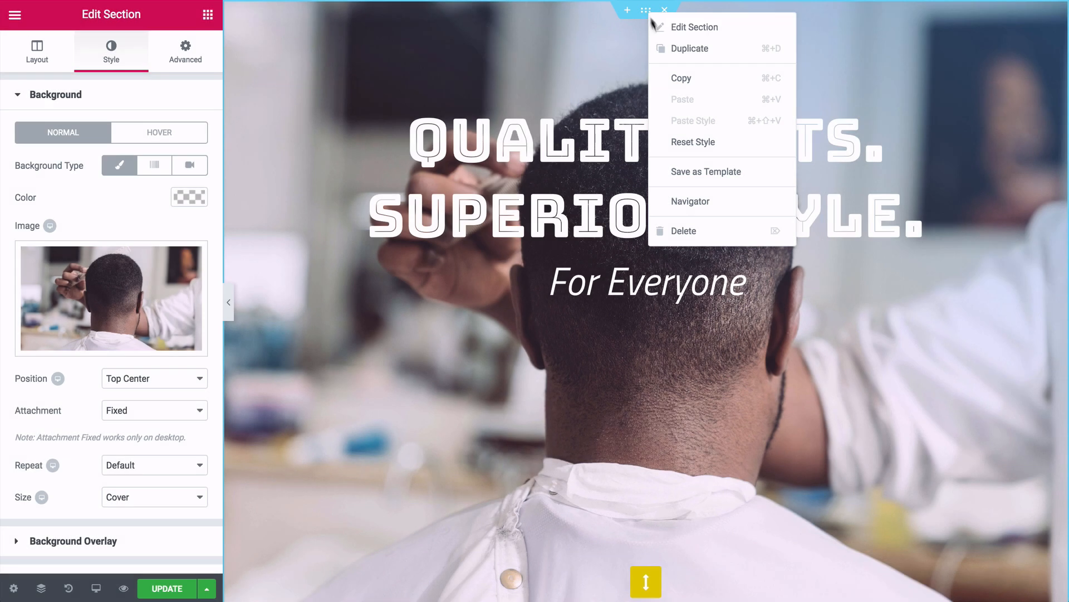
# - Delete the old hero and insert the saved Barber > Styles template without document settings
pyautogui.click(686, 239)
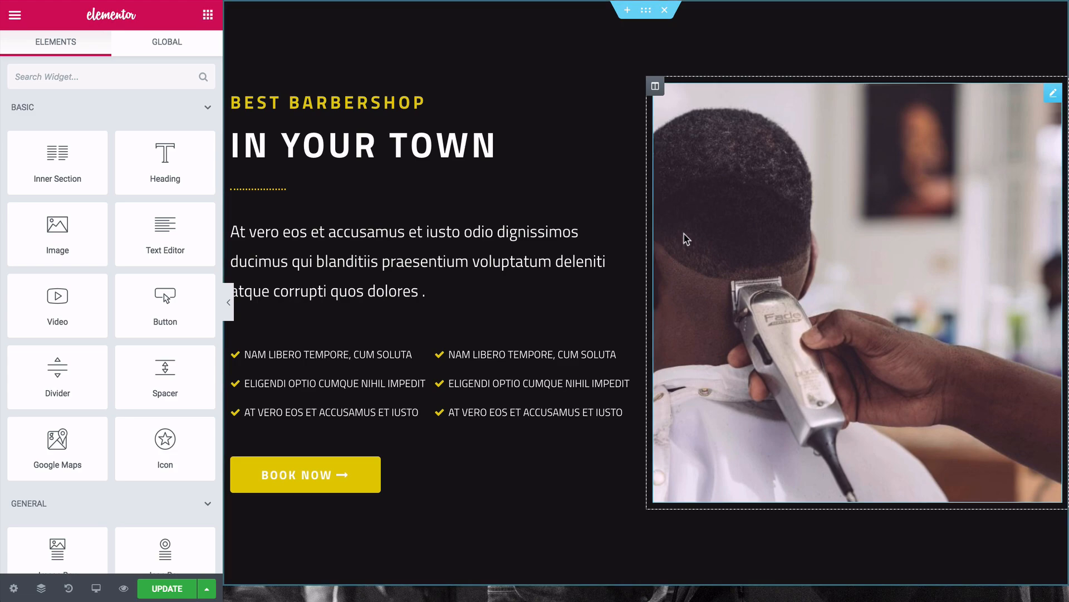
pyautogui.click(627, 10)
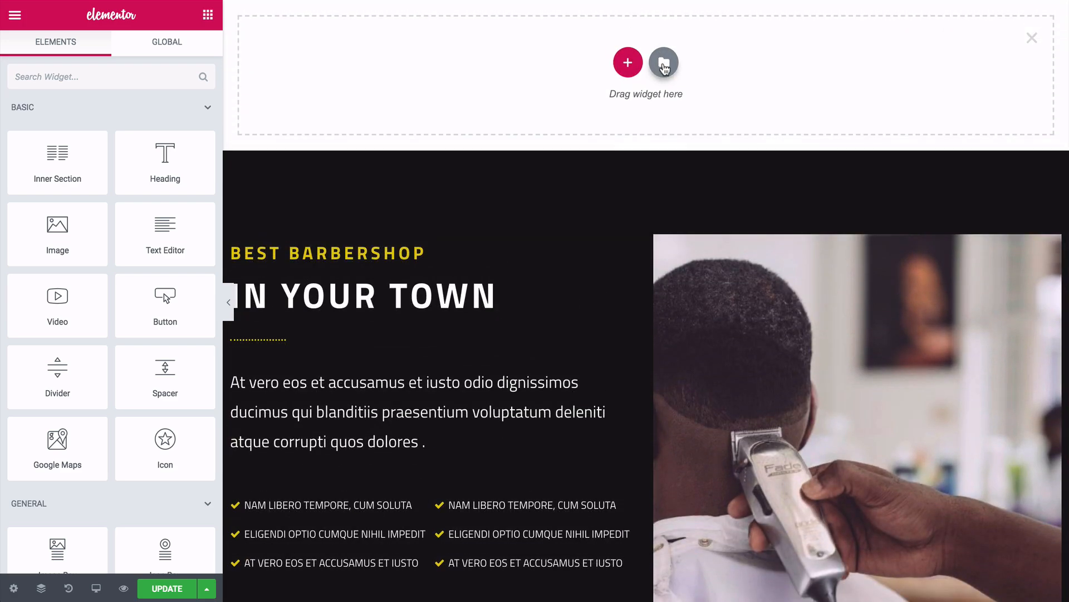
pyautogui.click(663, 63)
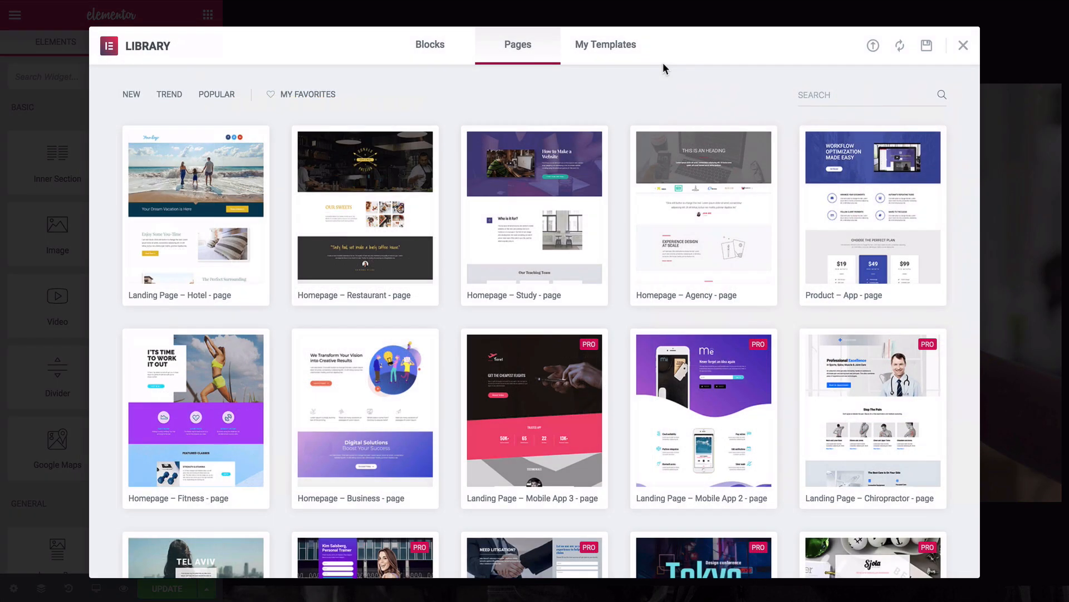
pyautogui.click(620, 58)
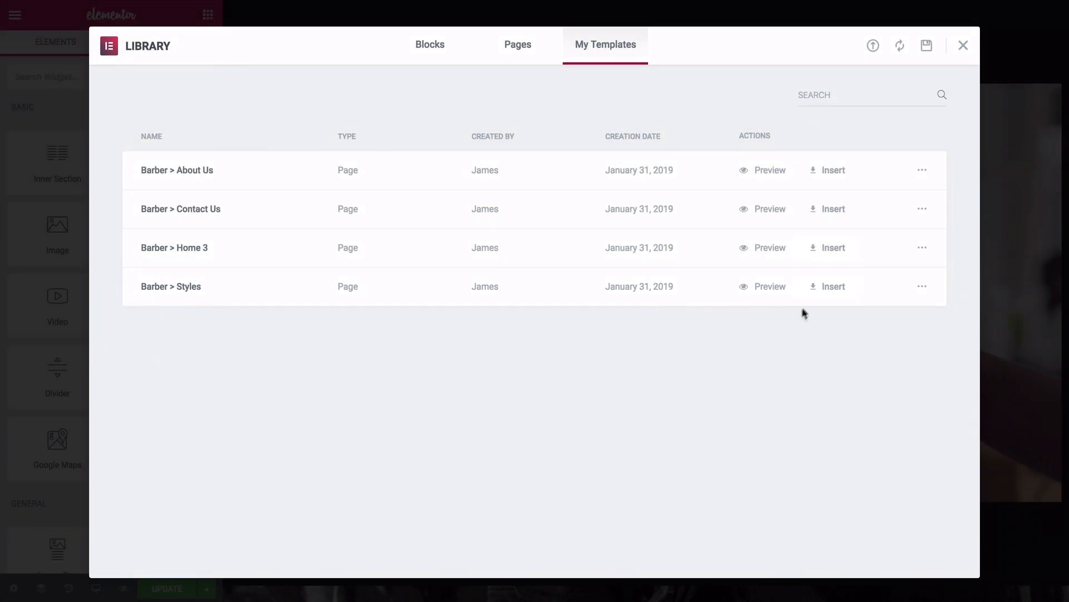
pyautogui.click(831, 287)
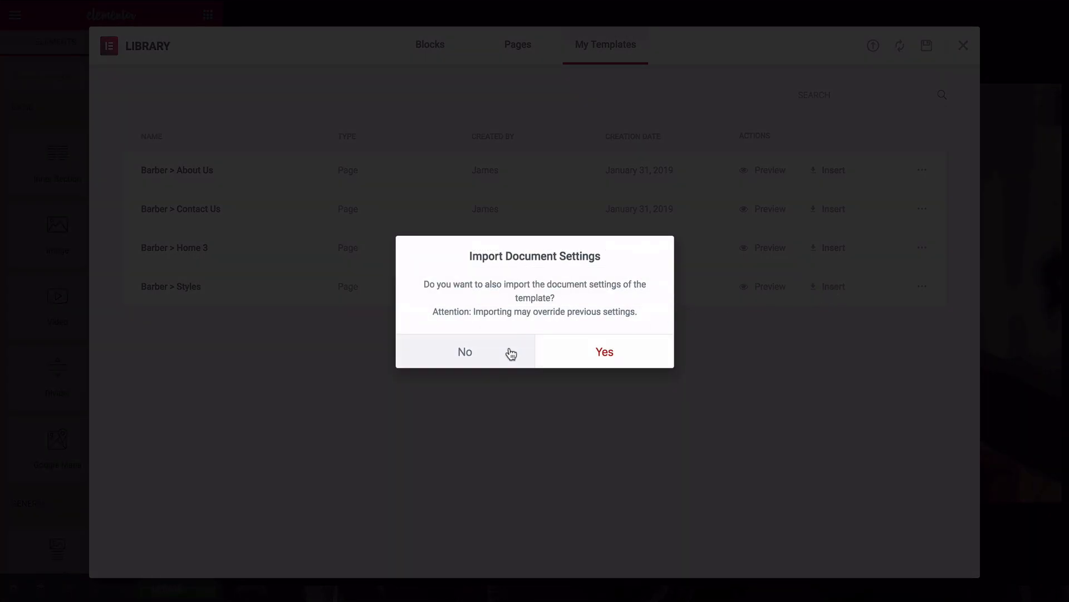
pyautogui.click(511, 353)
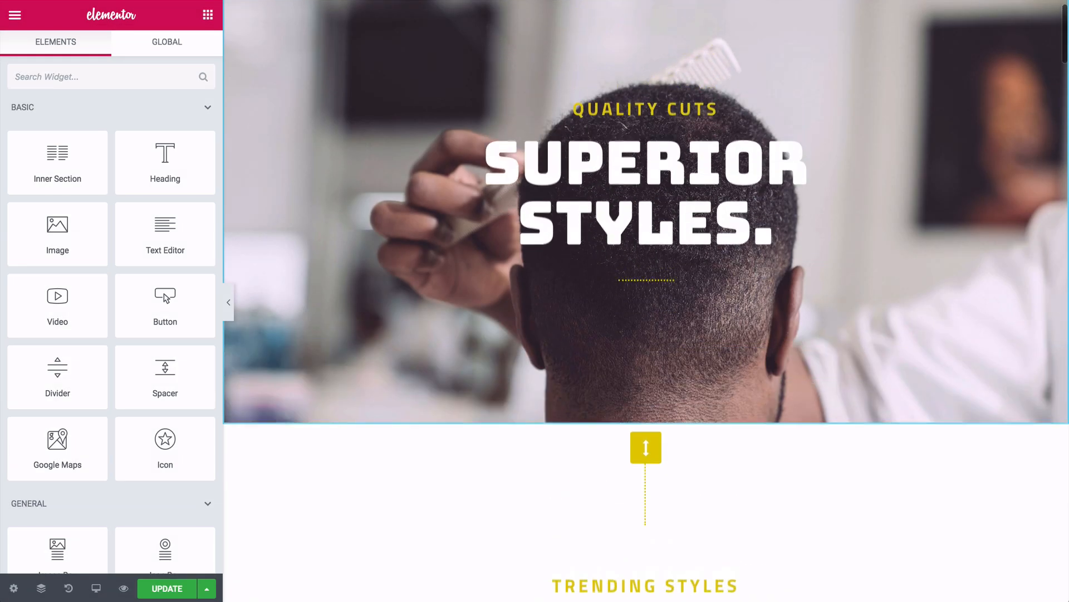
# - Delete the empty spacer section under the hero and open the History panel
pyautogui.scroll(-8, 367, 390)
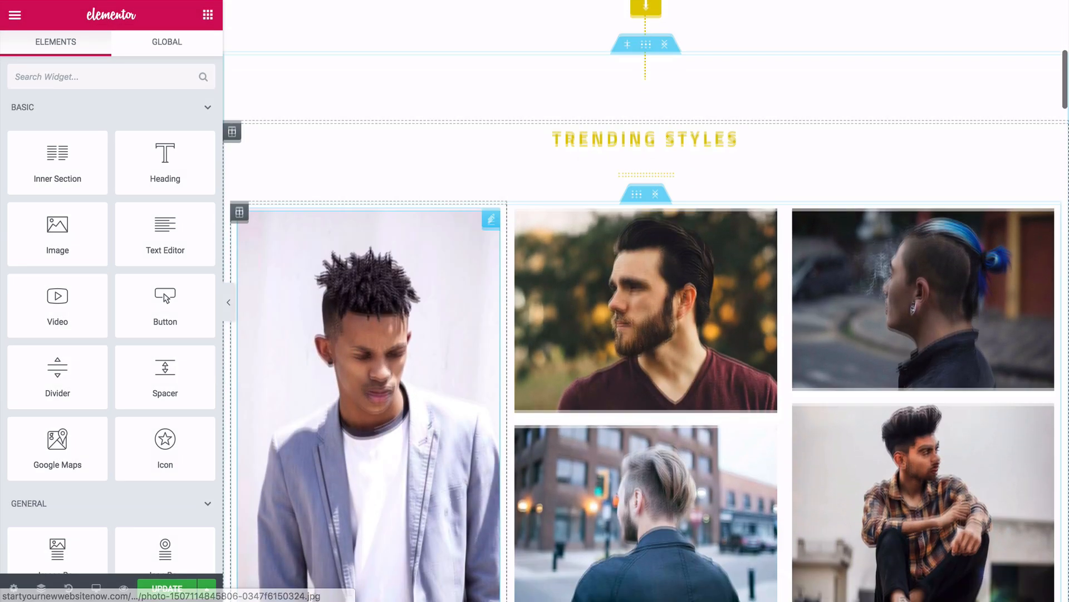
pyautogui.scroll(7, 368, 557)
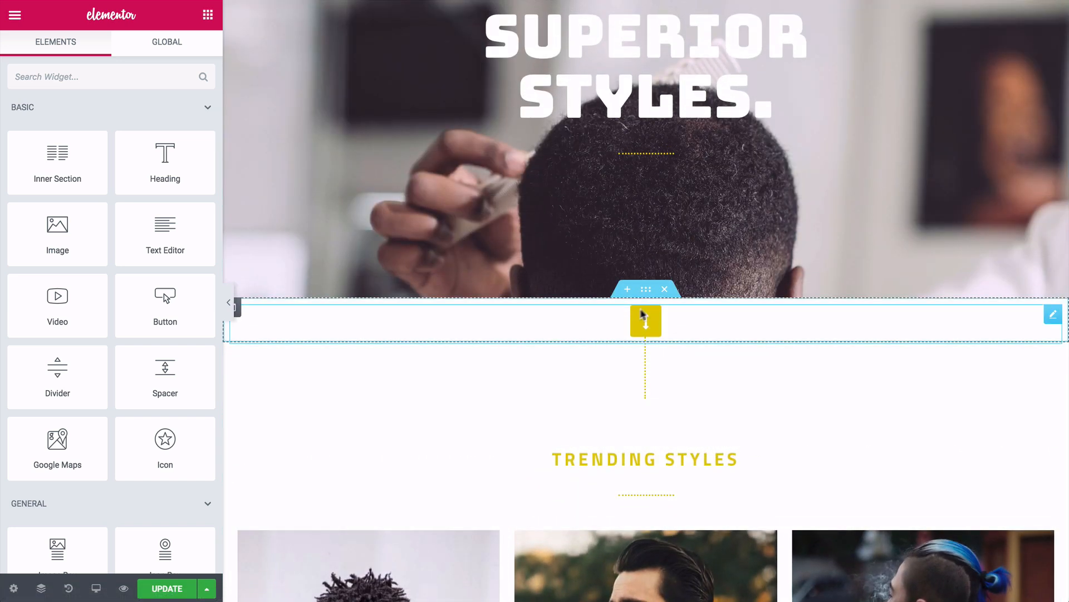
pyautogui.click(665, 290)
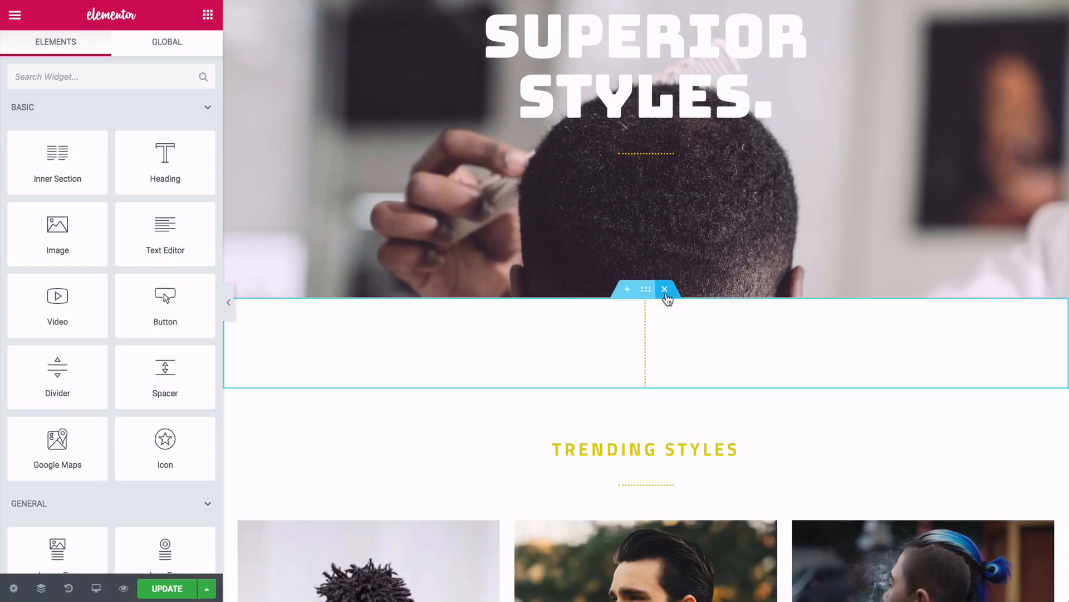
pyautogui.click(604, 384)
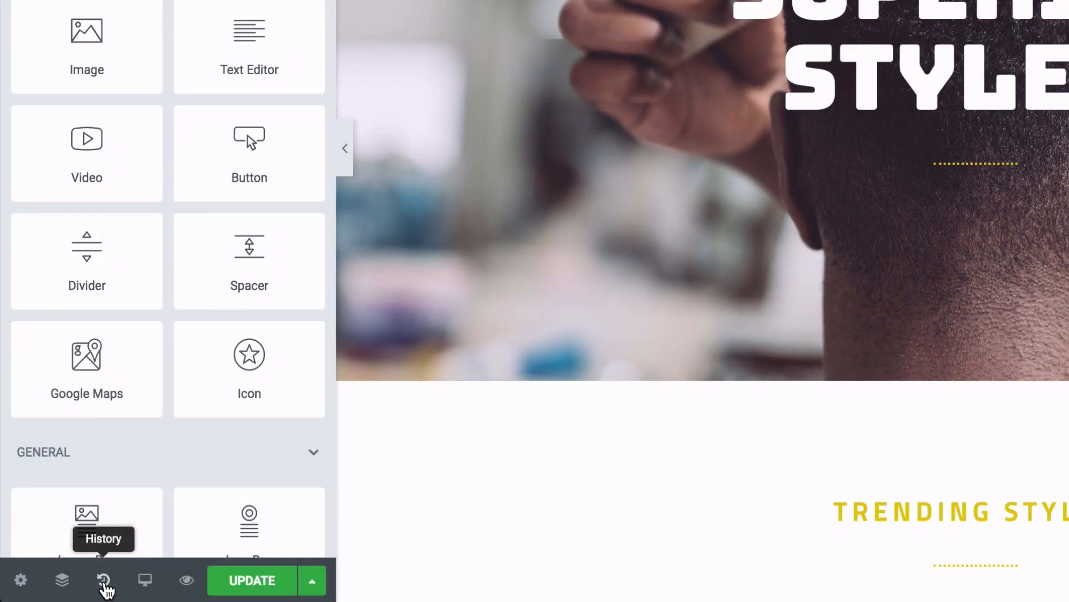
pyautogui.click(104, 582)
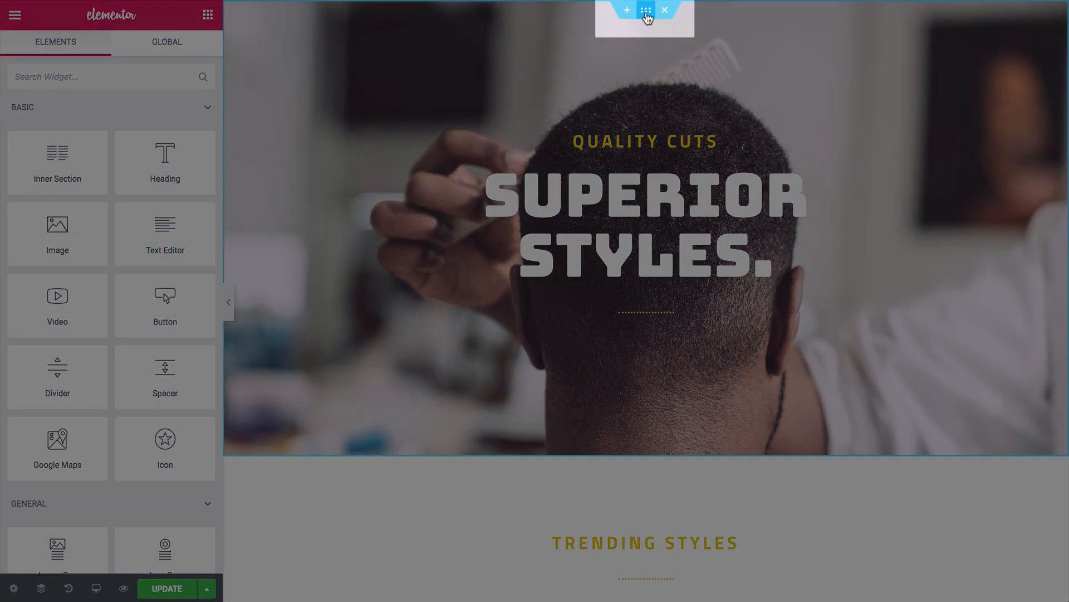
# - Upload the pink-sky mountain photo as the hero section's new background image
pyautogui.click(646, 12)
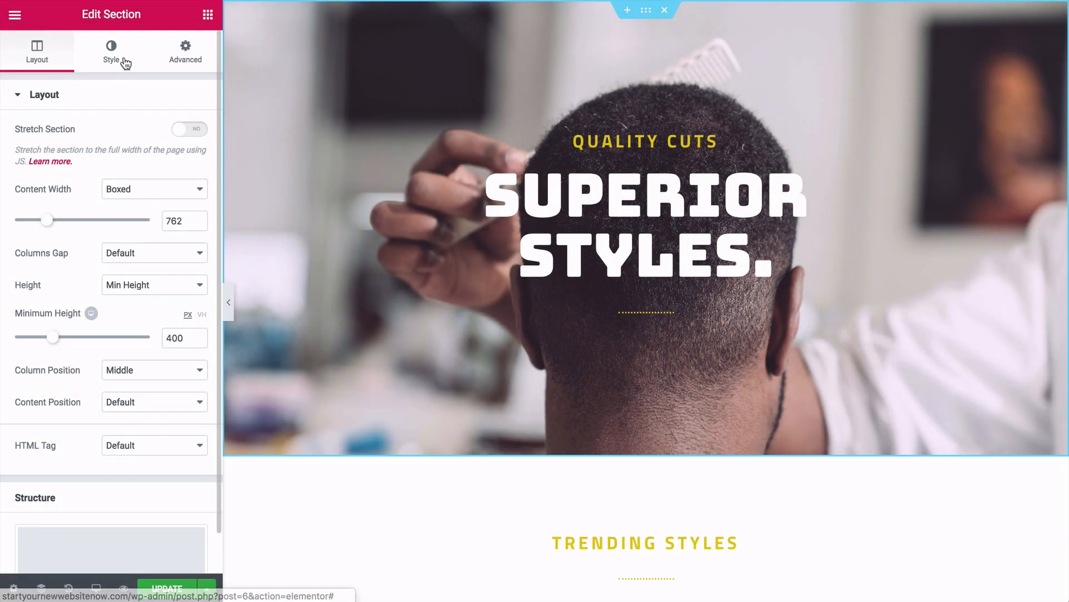
pyautogui.click(125, 63)
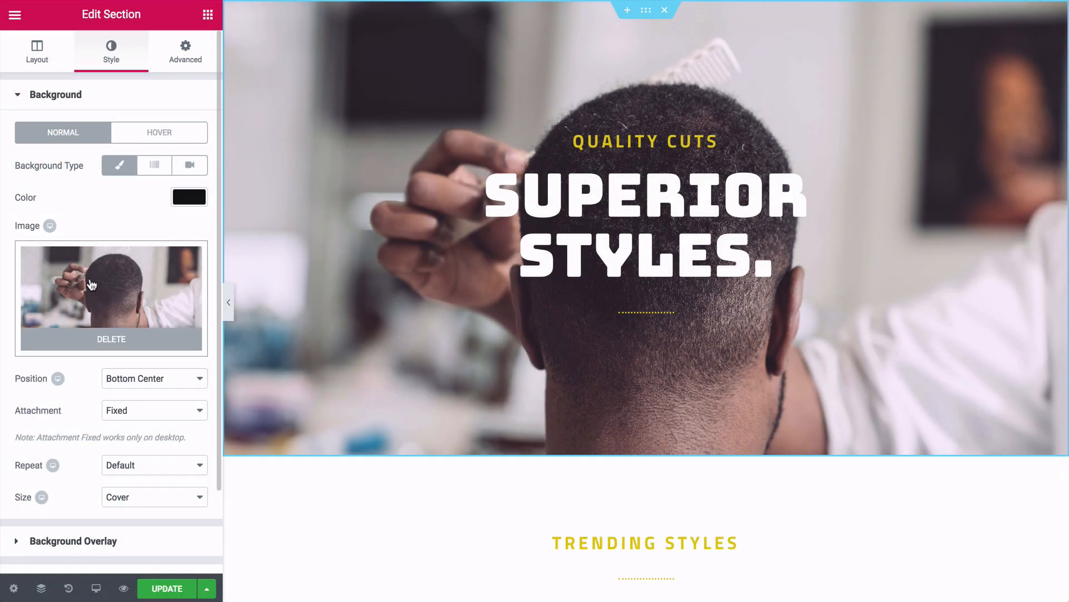
pyautogui.click(91, 283)
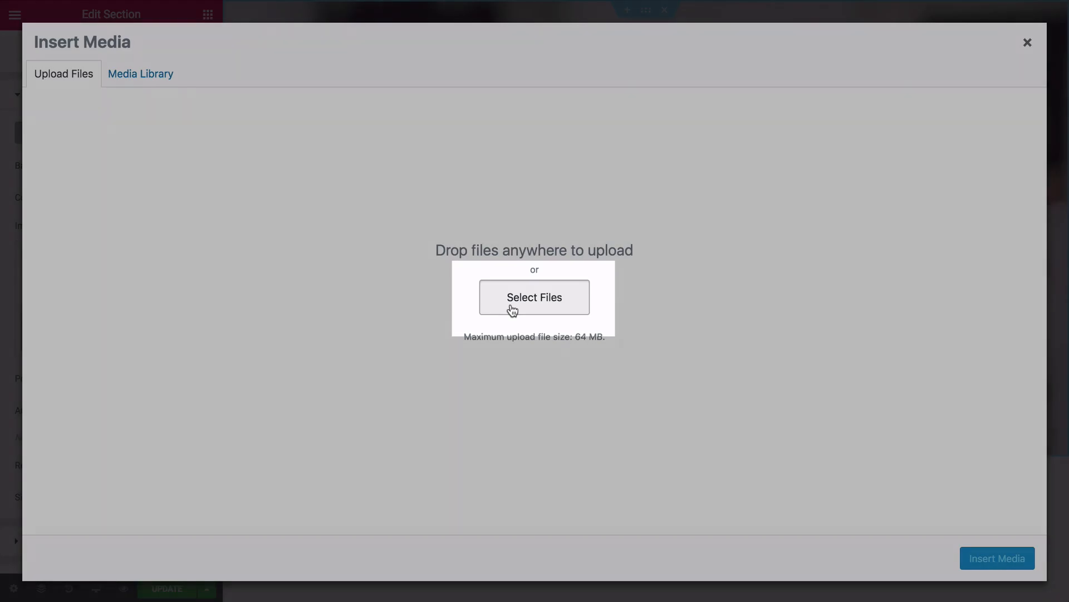
pyautogui.click(512, 310)
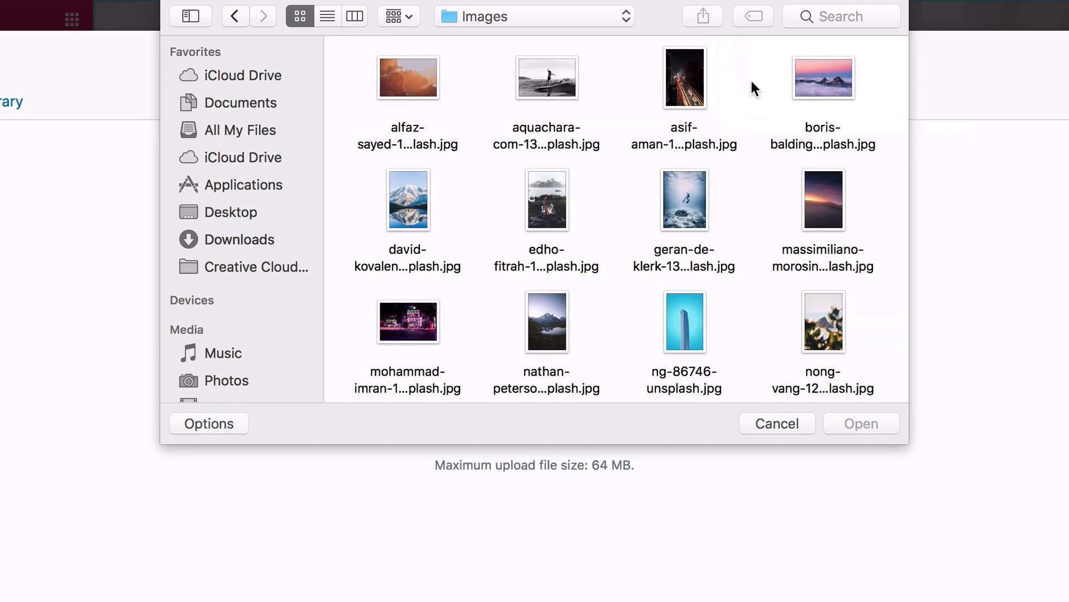
pyautogui.click(805, 85)
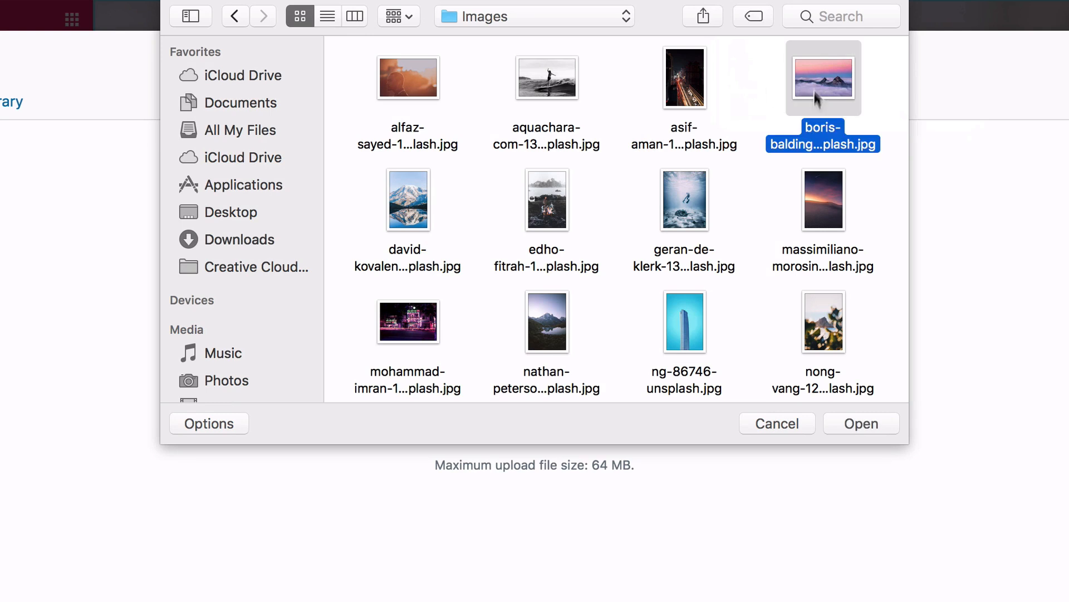
pyautogui.click(863, 424)
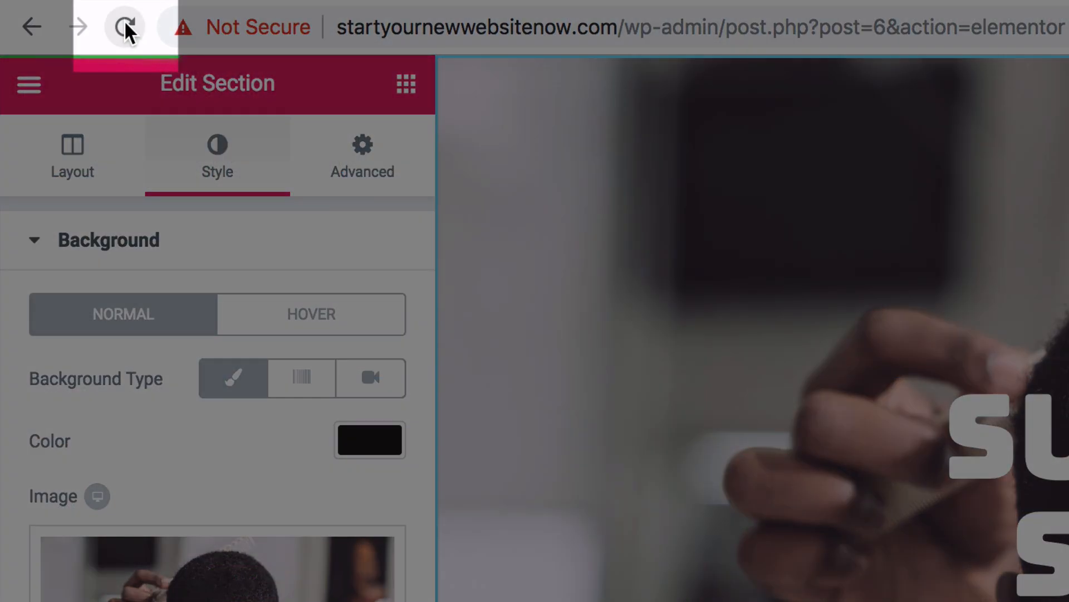
# - Reload the editor, apply the mountain photo to the hero background, and preview it
pyautogui.click(126, 26)
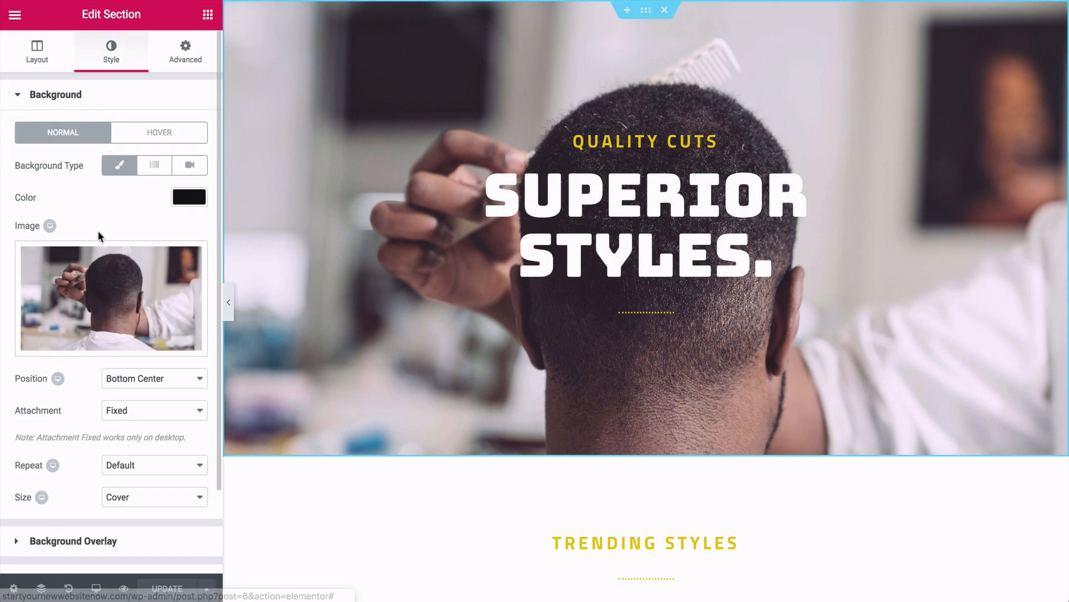
pyautogui.moveTo(87, 277)
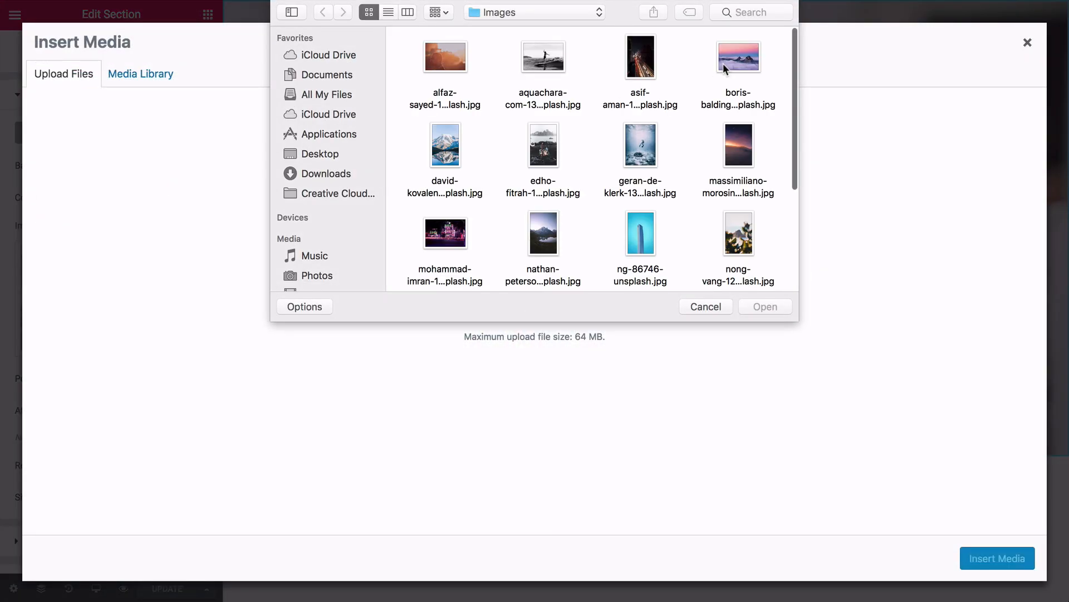
pyautogui.click(725, 63)
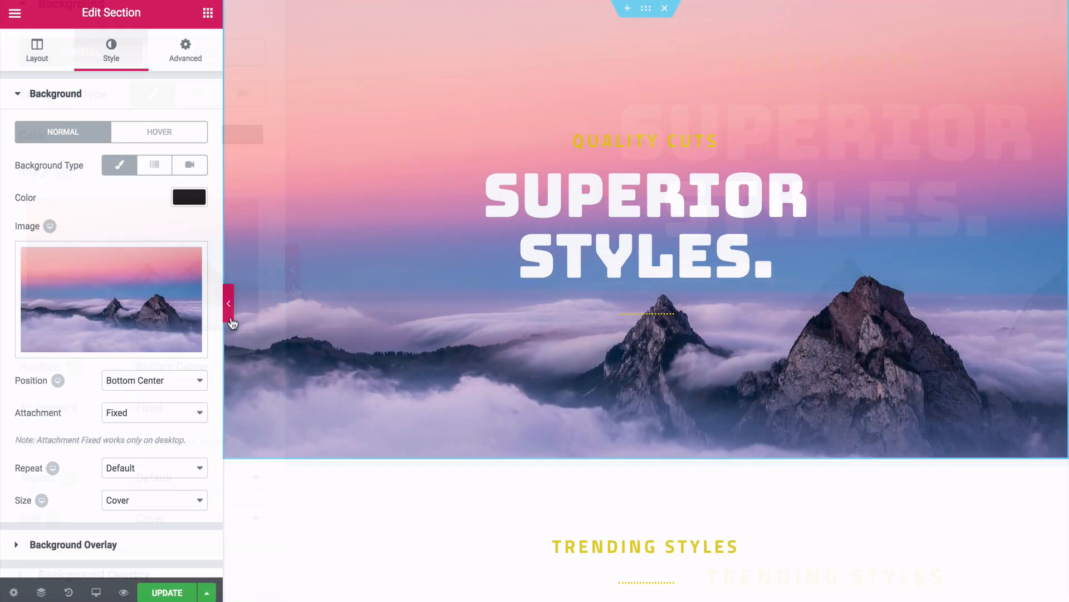
pyautogui.click(293, 279)
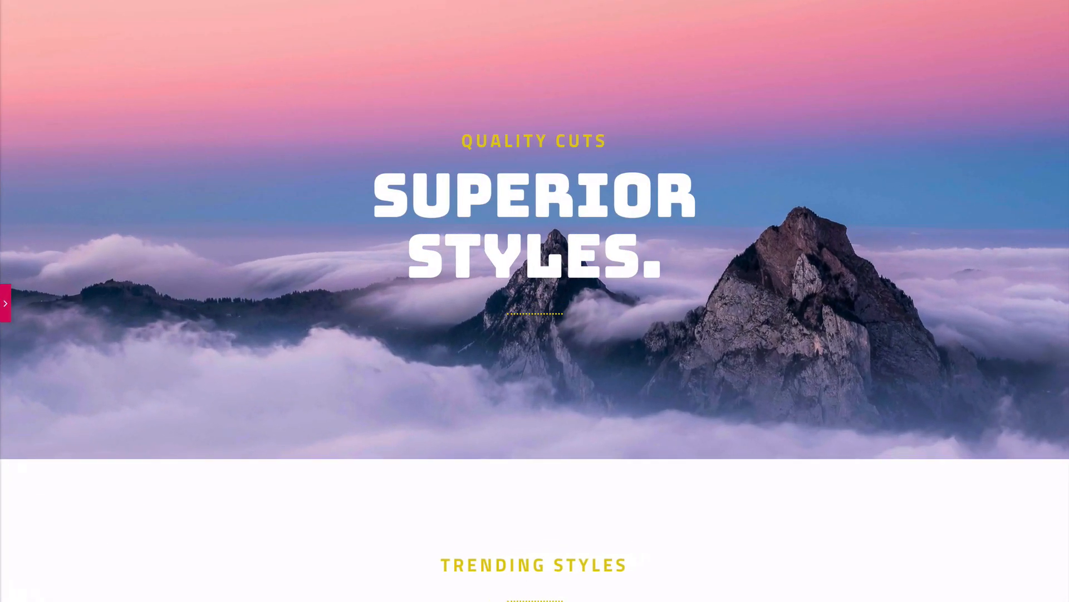
# - Try several background positions and settle on Bottom Left
pyautogui.scroll(-3, 535, 300)
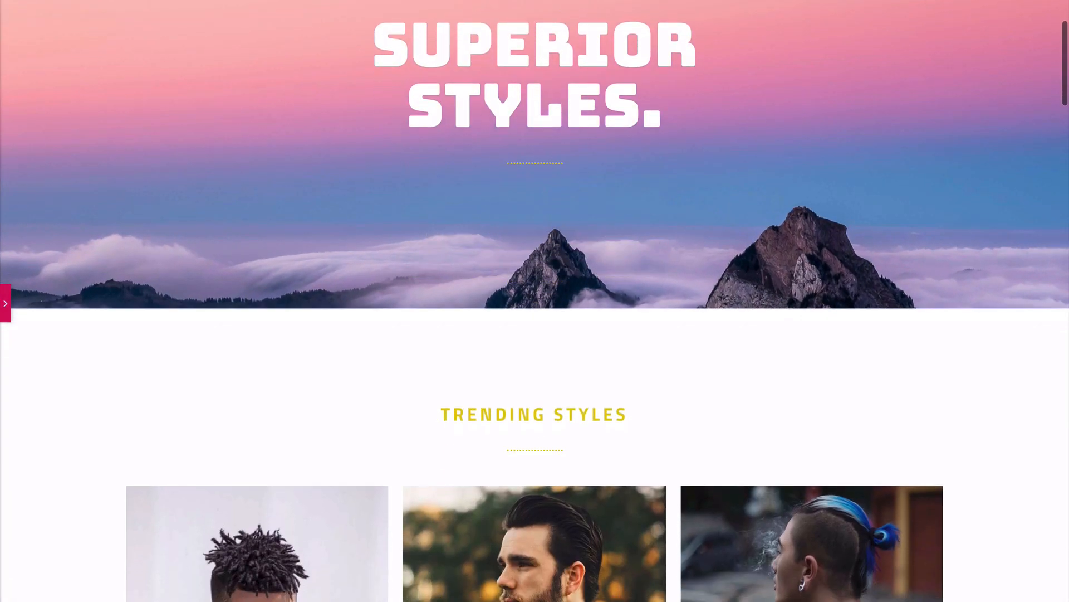
pyautogui.scroll(2, 535, 301)
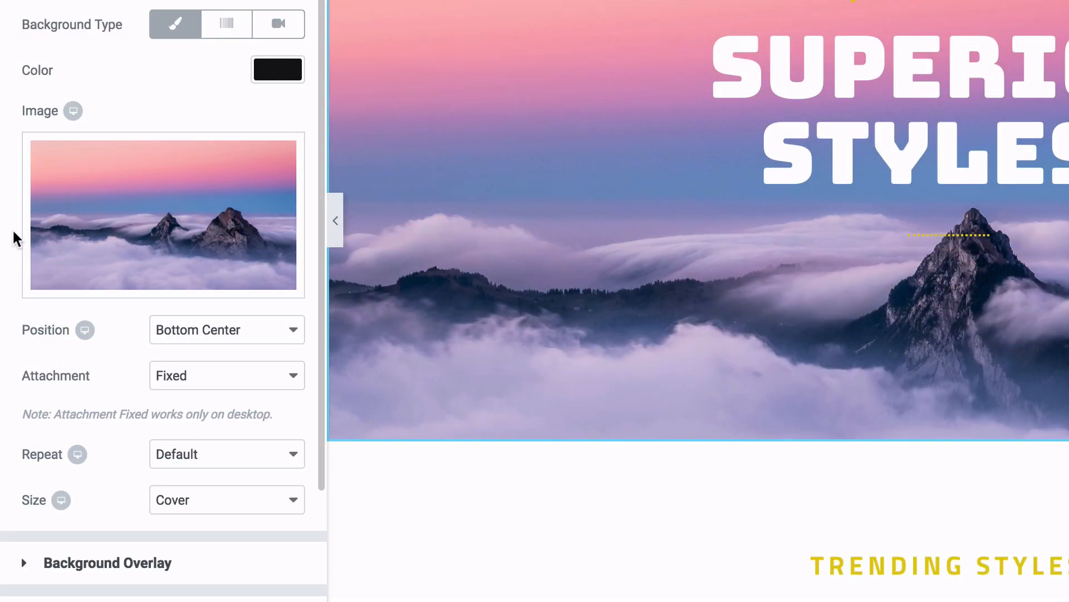
pyautogui.click(189, 334)
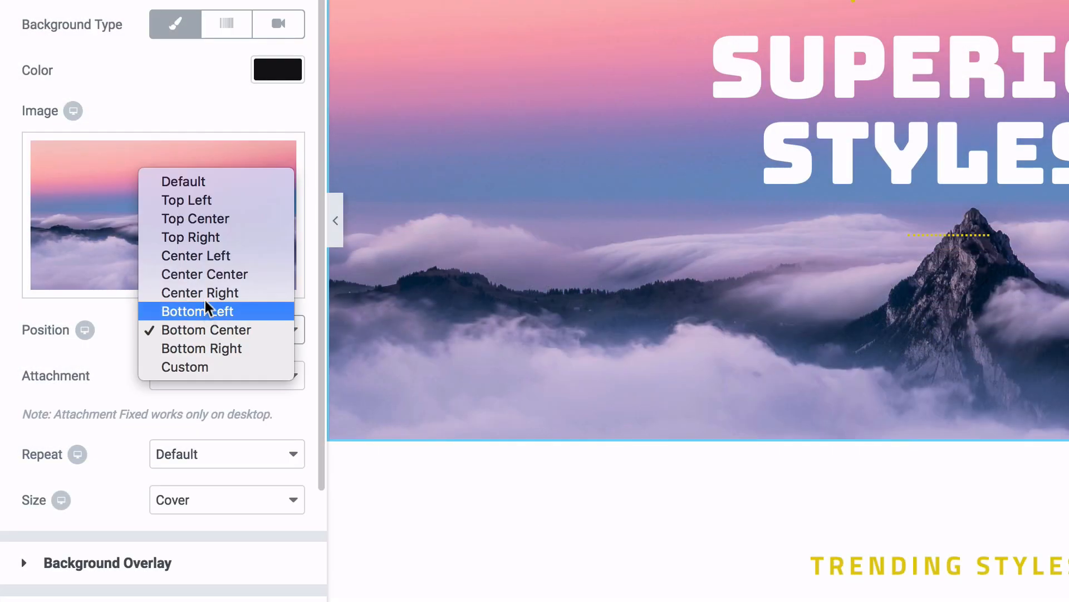
pyautogui.click(207, 257)
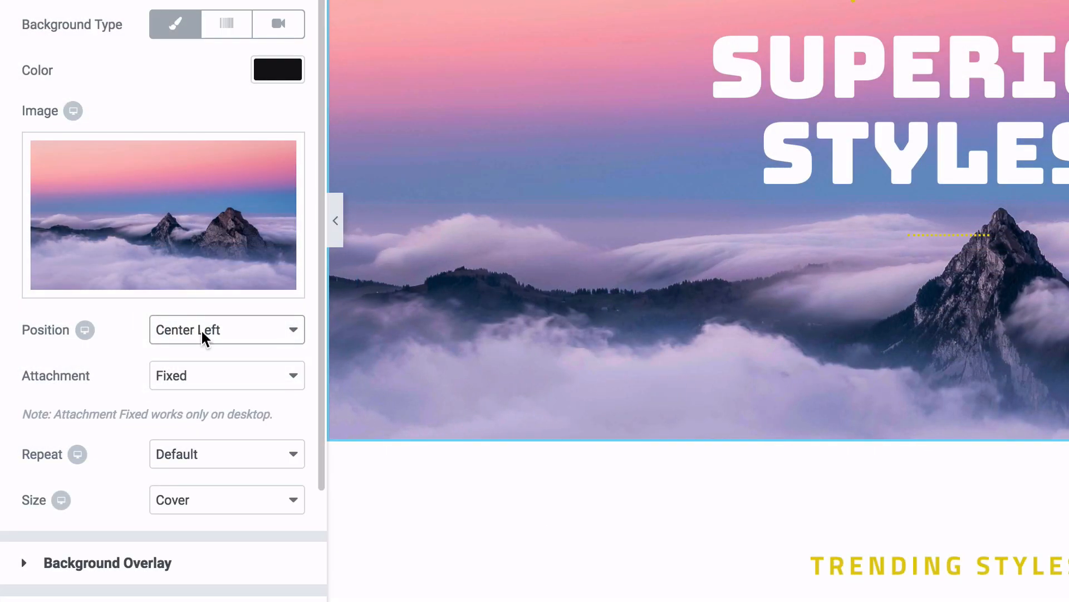
pyautogui.click(203, 337)
pyautogui.click(202, 273)
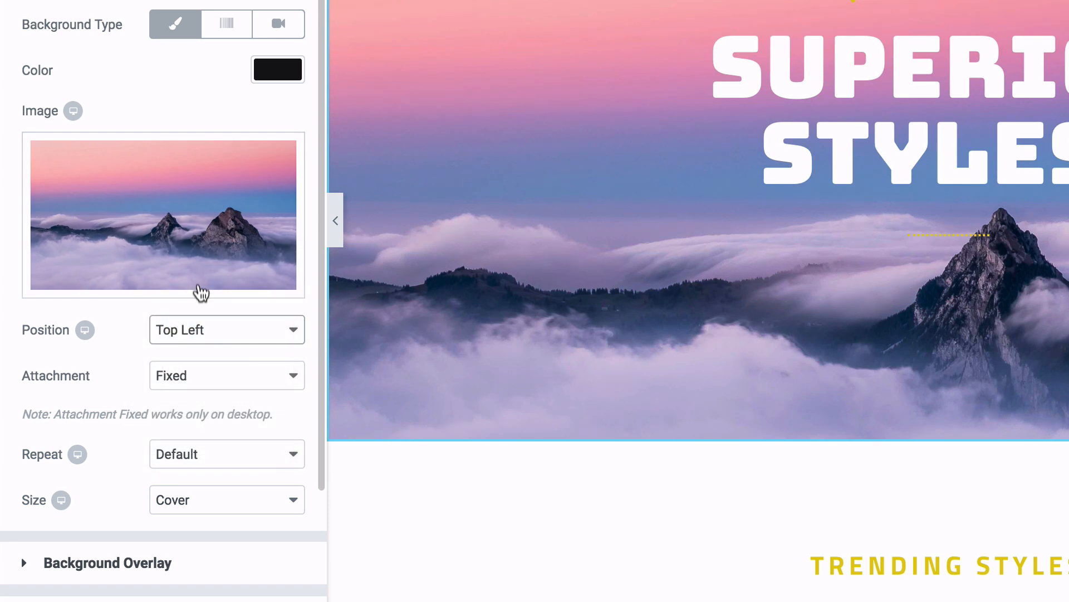
pyautogui.click(203, 330)
pyautogui.click(200, 480)
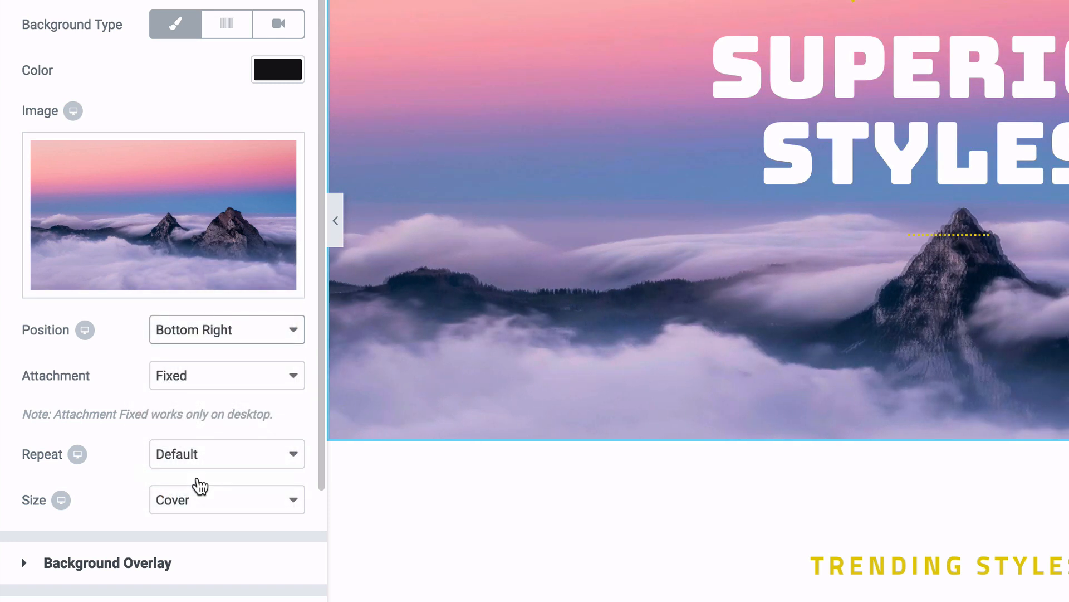
pyautogui.click(201, 337)
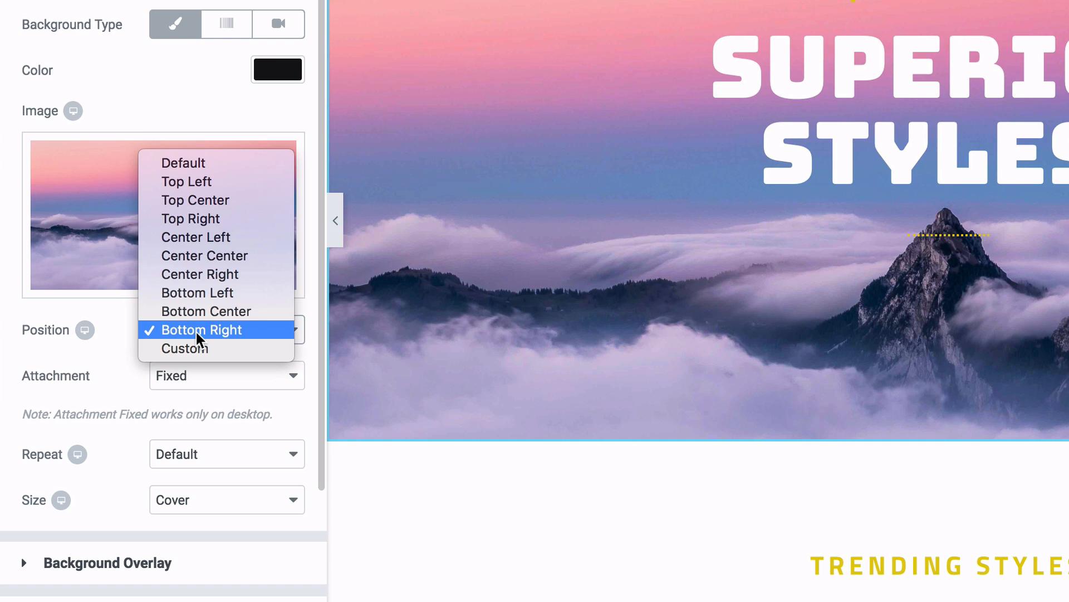
pyautogui.click(201, 292)
# - Switch the background attachment to Scroll, then back to Fixed
pyautogui.click(117, 410)
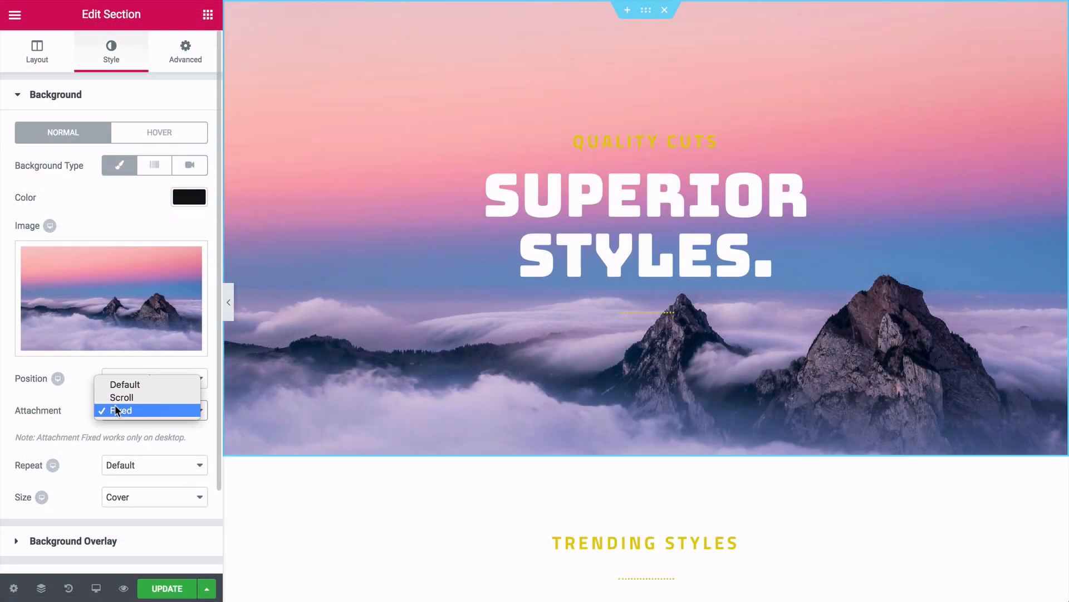
pyautogui.click(115, 397)
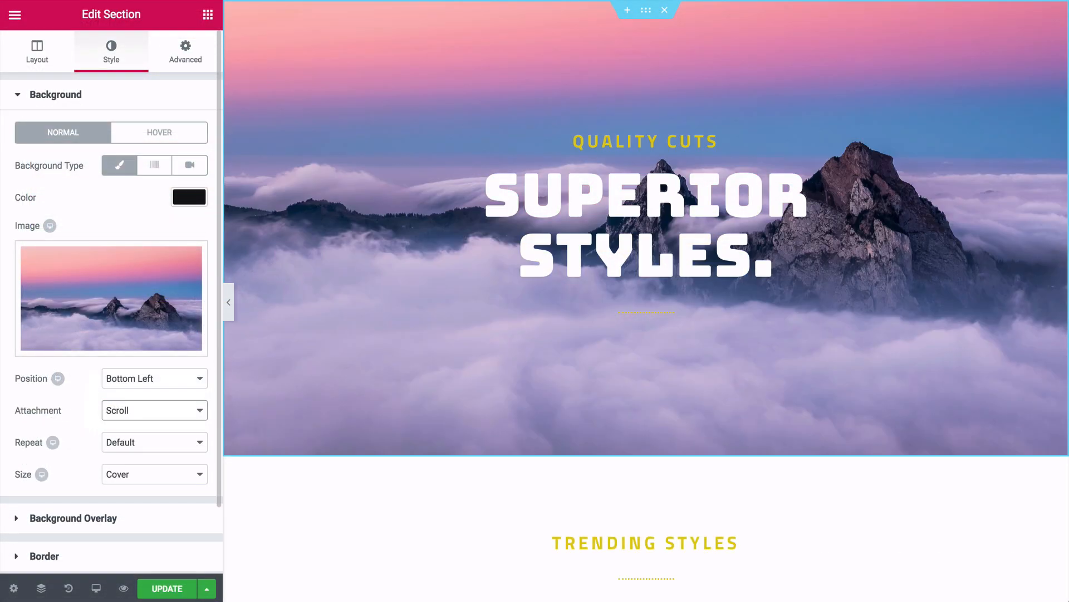
pyautogui.scroll(-3, 646, 300)
pyautogui.scroll(3, 646, 301)
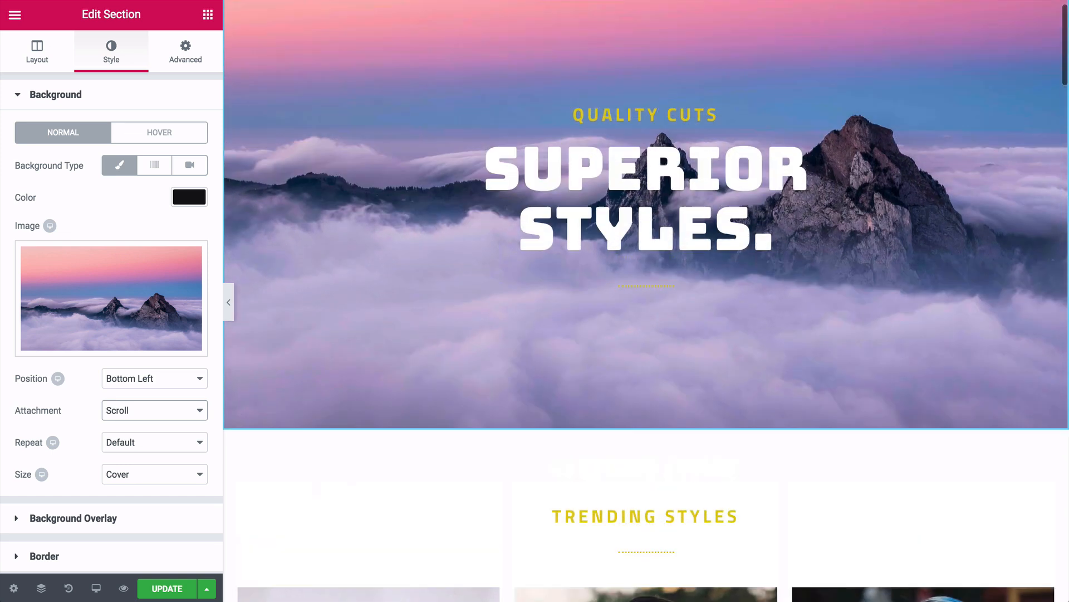
pyautogui.click(186, 412)
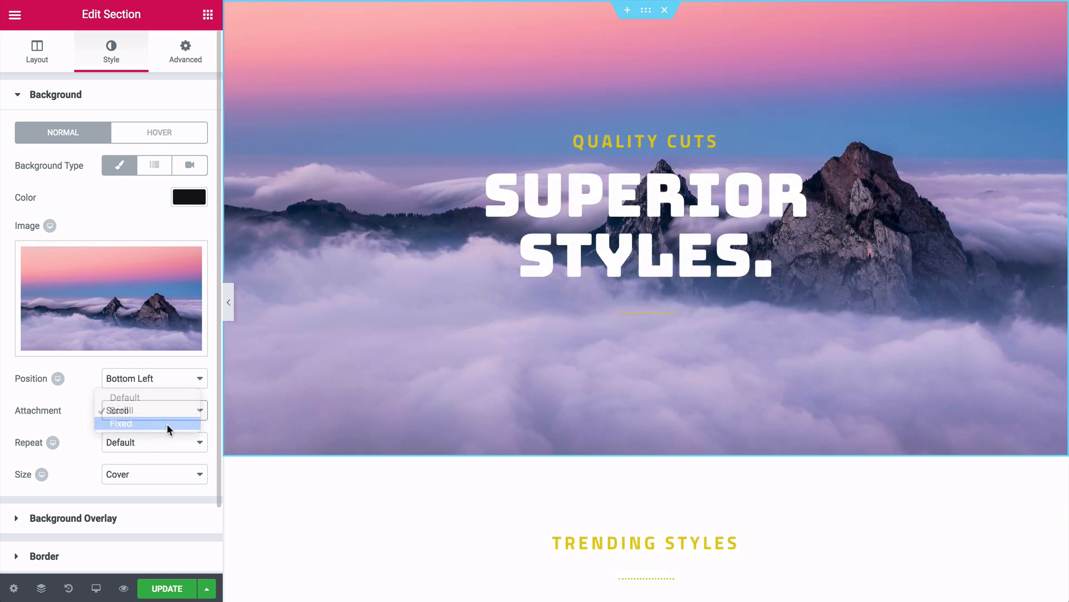
pyautogui.click(167, 427)
pyautogui.scroll(-3, 646, 300)
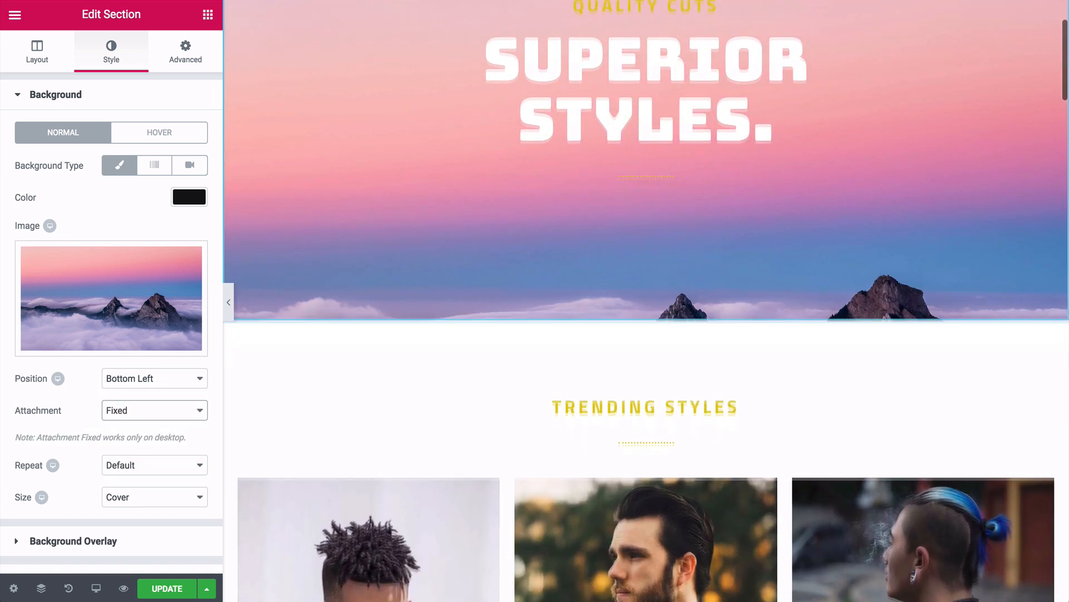
pyautogui.scroll(3, 646, 301)
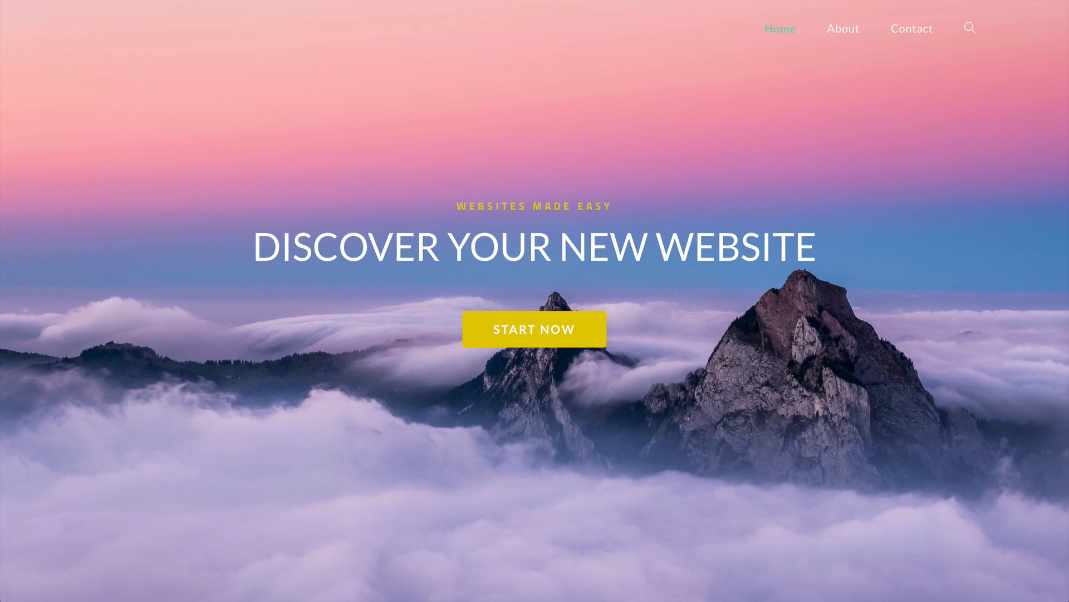
pyautogui.scroll(-8, 535, 300)
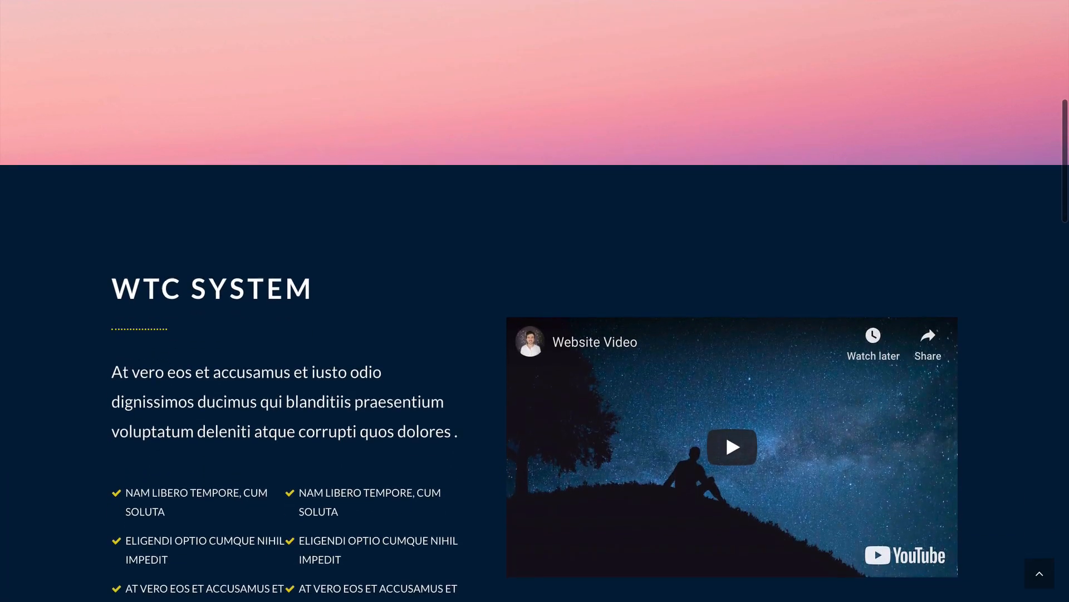
pyautogui.scroll(-3, 535, 301)
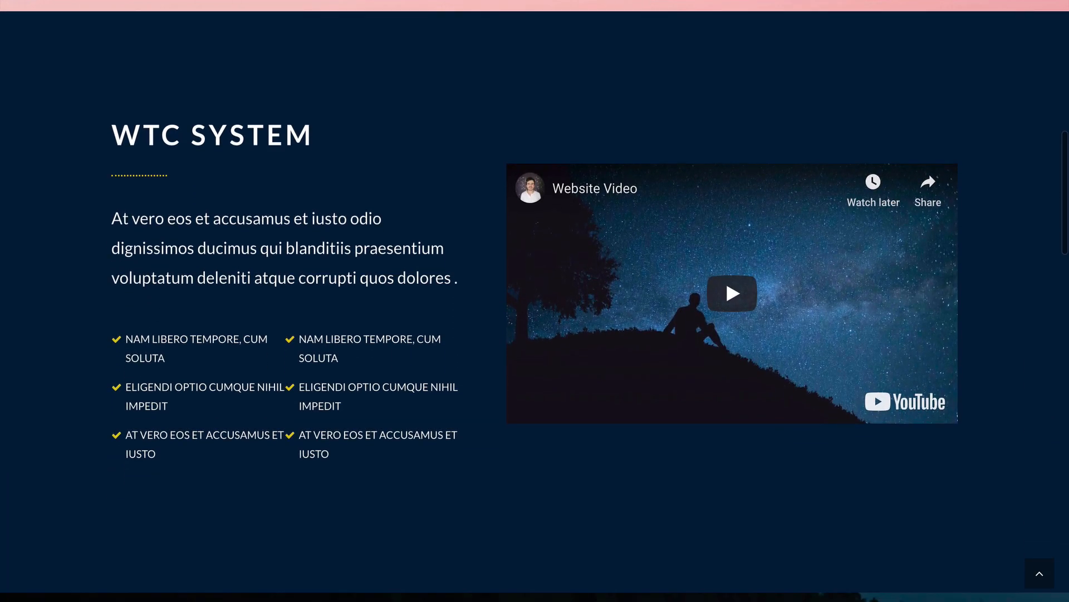
pyautogui.scroll(-8, 535, 301)
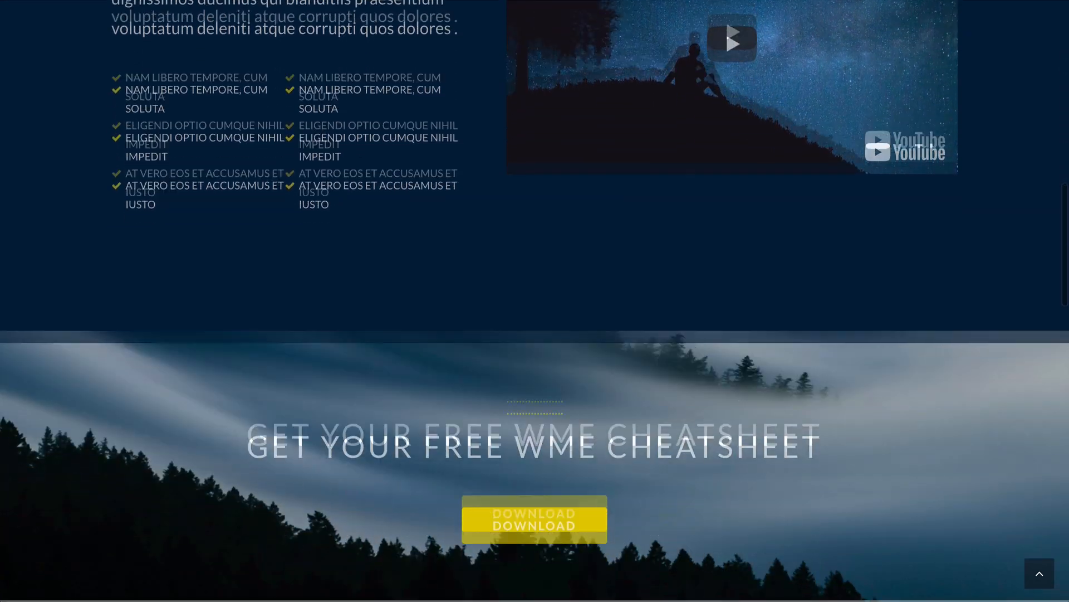
pyautogui.scroll(-3, 535, 300)
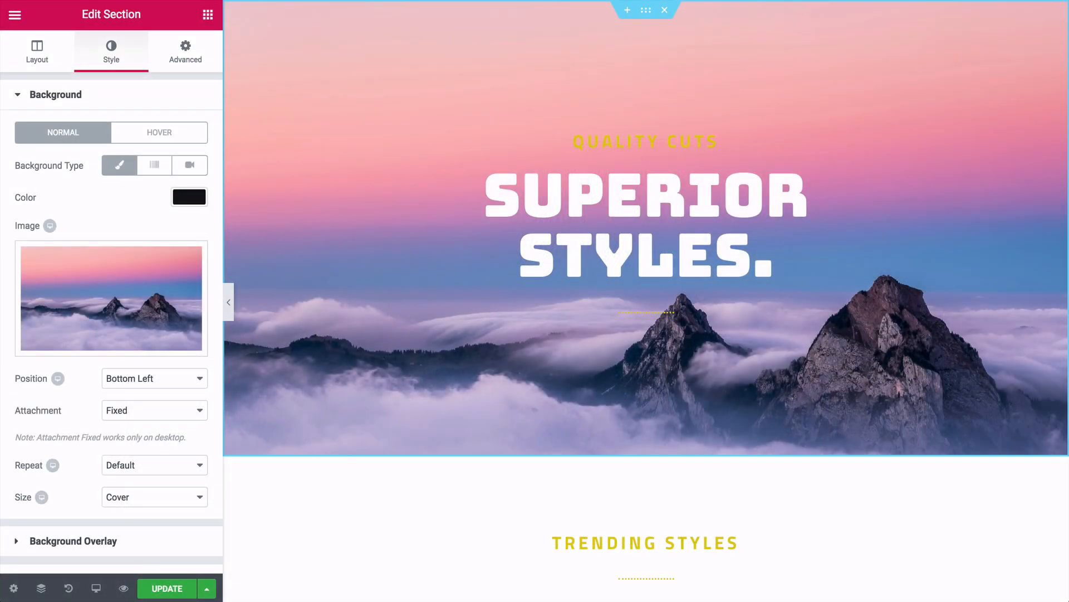
pyautogui.scroll(-3, 647, 301)
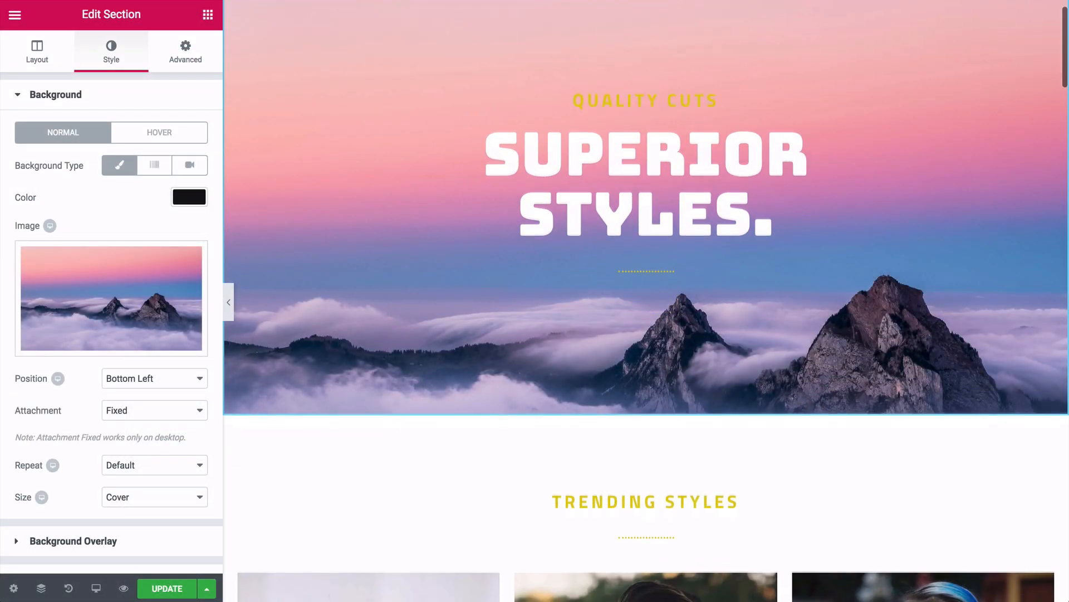
# - Move the 30%-off haircut banner below the barbershop intro section
pyautogui.scroll(-15, 646, 300)
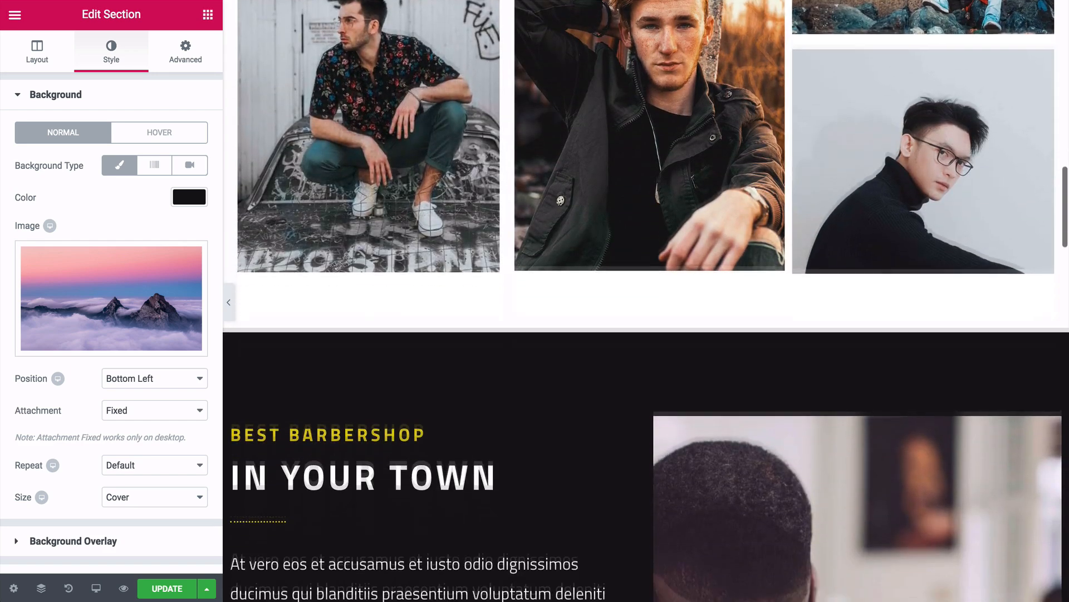
pyautogui.scroll(-2, 646, 301)
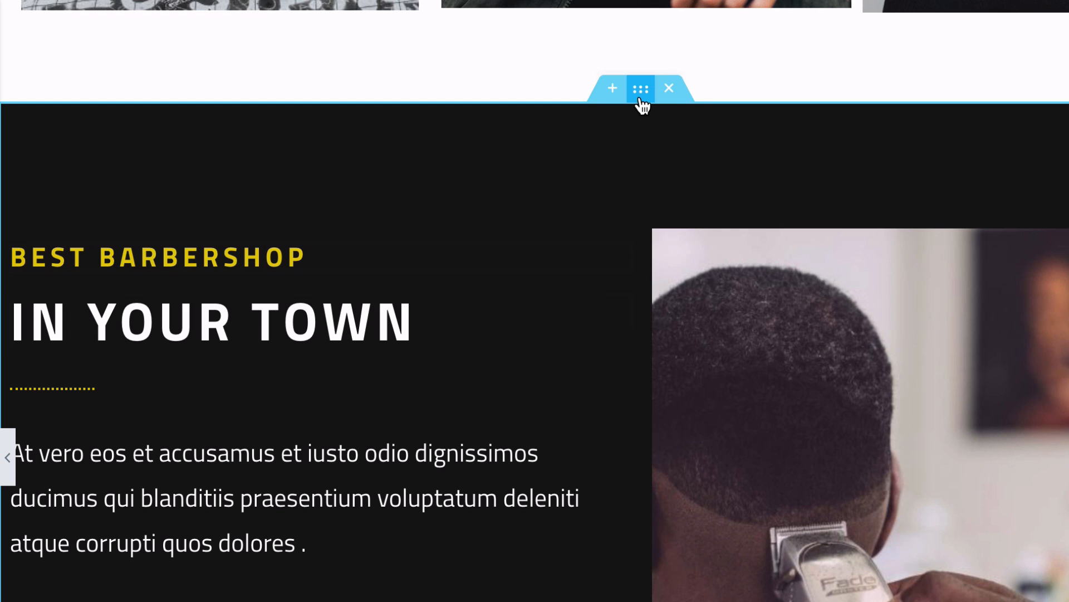
pyautogui.moveTo(641, 89); pyautogui.dragTo(636, 303)
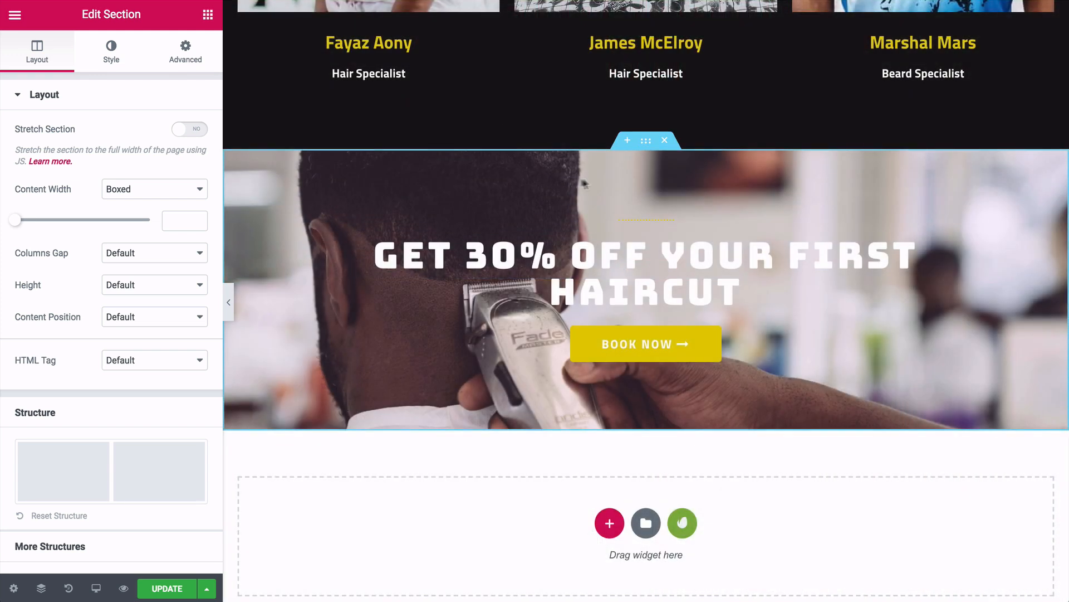
pyautogui.moveTo(638, 138); pyautogui.dragTo(594, 470)
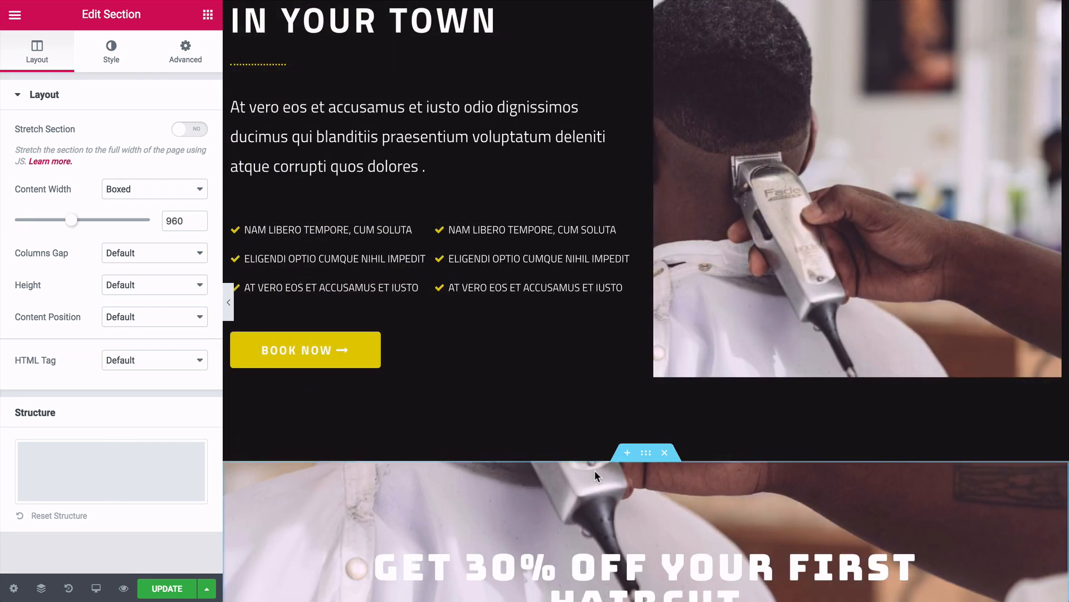
# - Delete the Services We Offer section and the empty dark section above Our Team
pyautogui.scroll(-4, 540, 351)
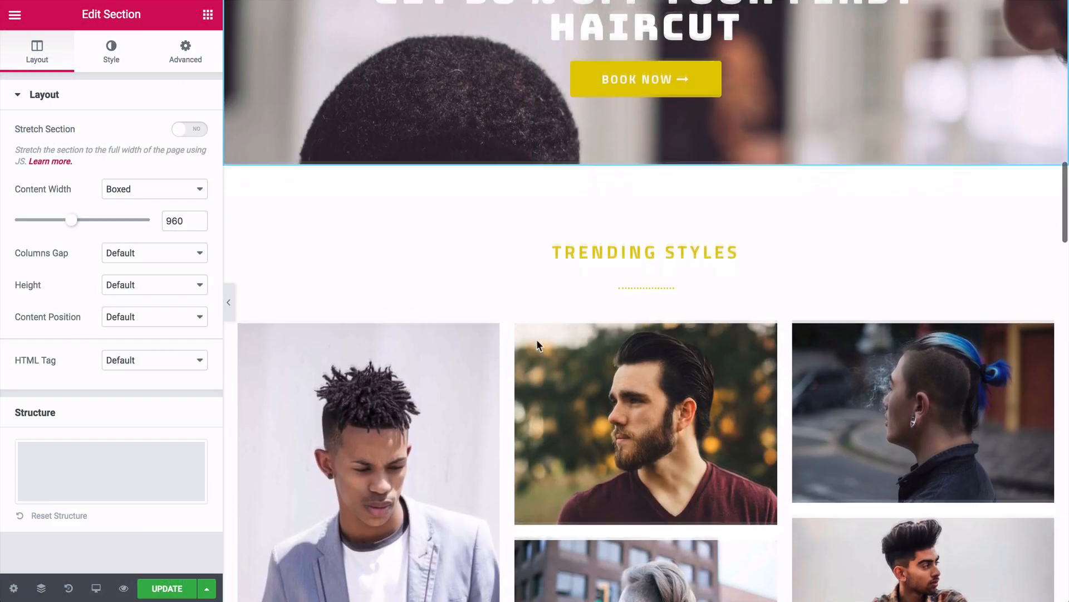
pyautogui.scroll(-5, 538, 343)
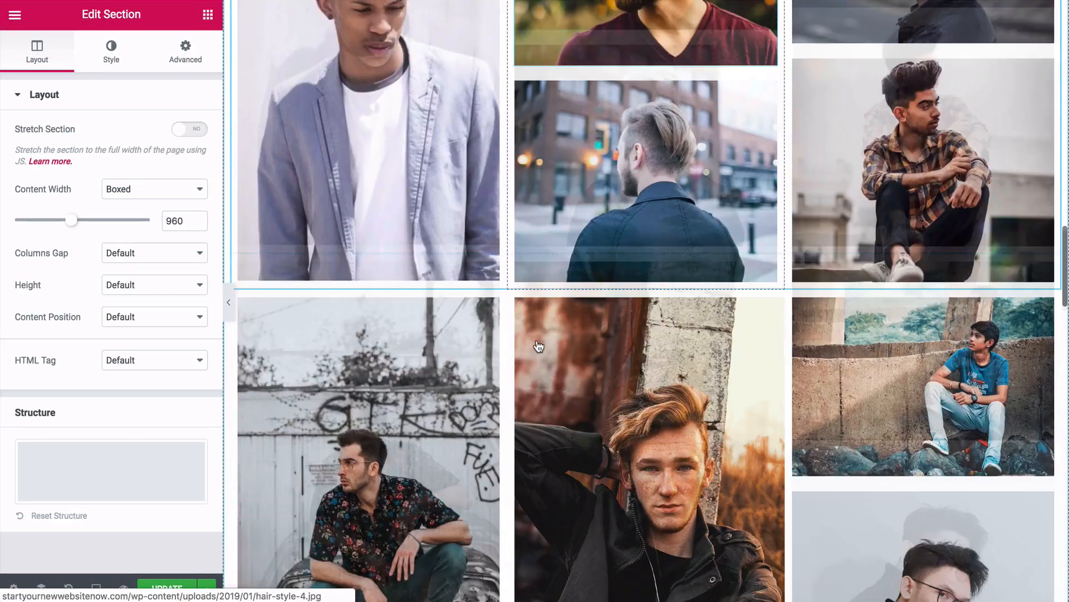
pyautogui.scroll(-8, 538, 342)
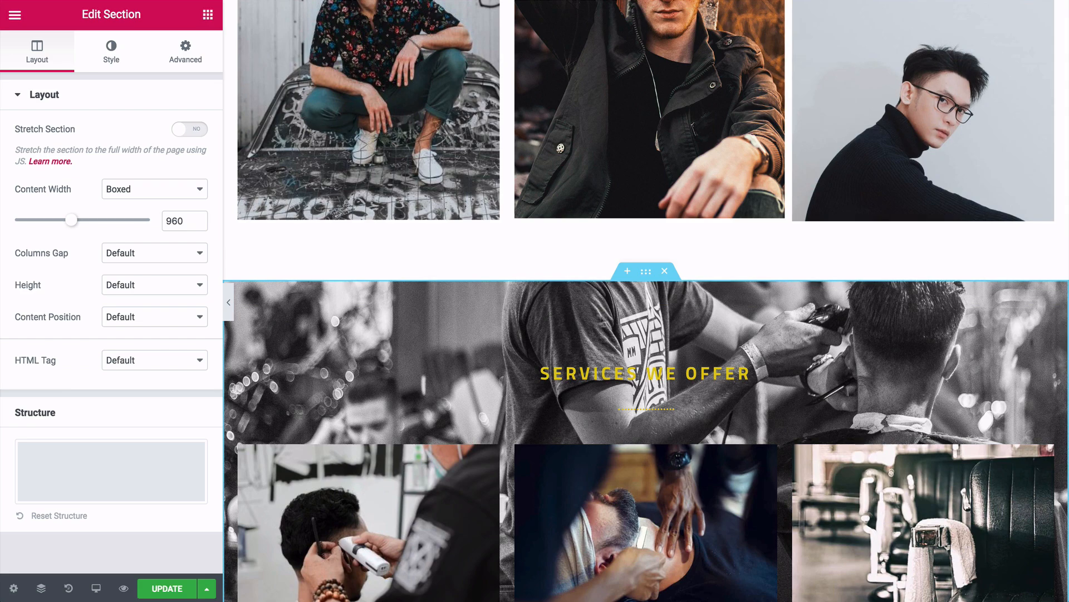
pyautogui.click(665, 272)
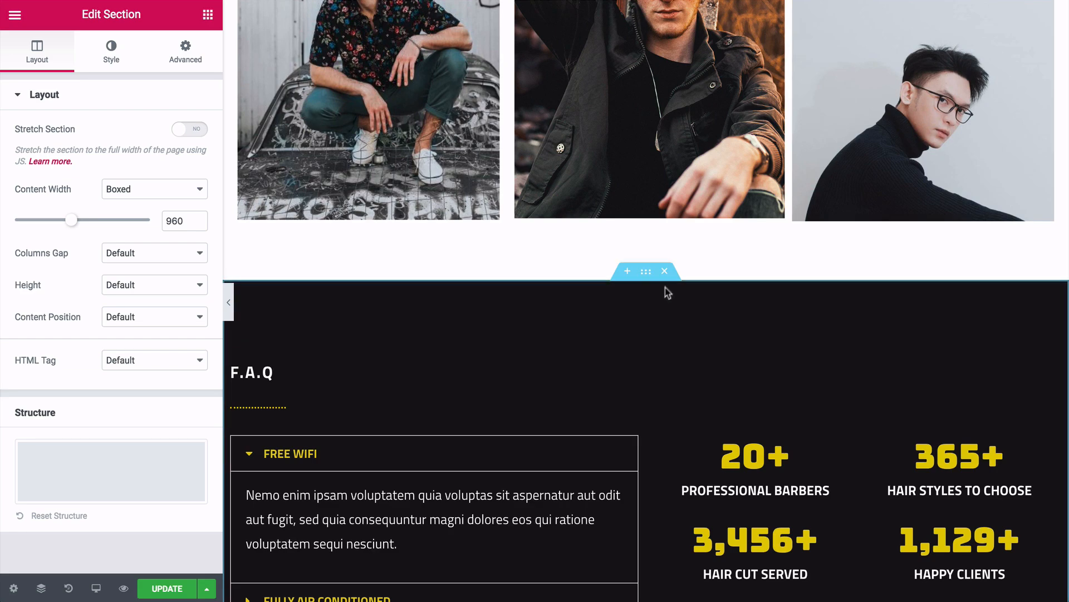
pyautogui.click(665, 271)
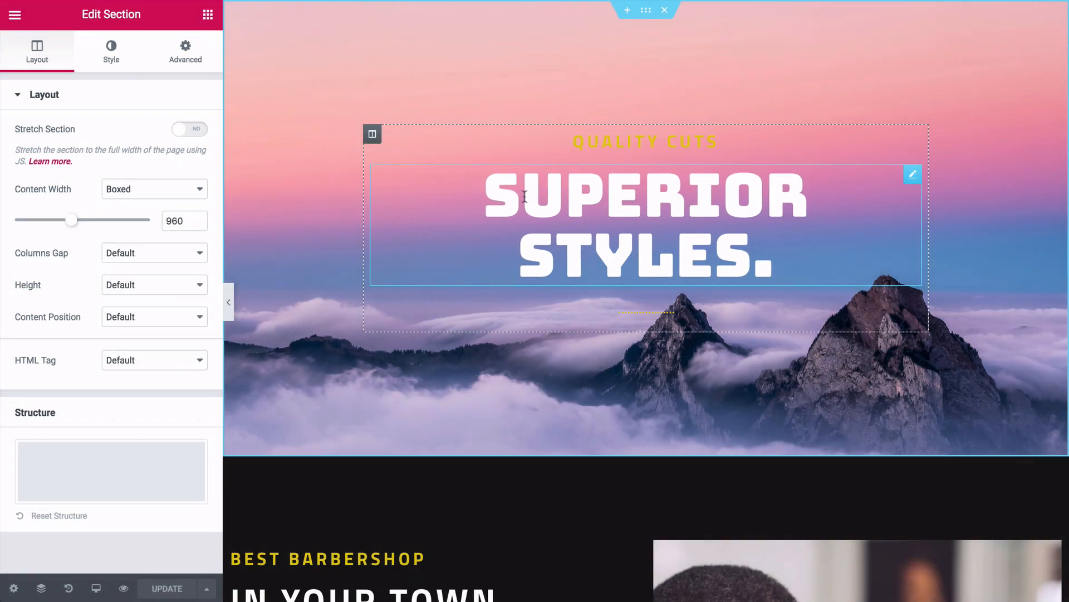
# - Change the hero heading text to 'Discover your new website'
pyautogui.click(550, 196)
pyautogui.click(95, 147)
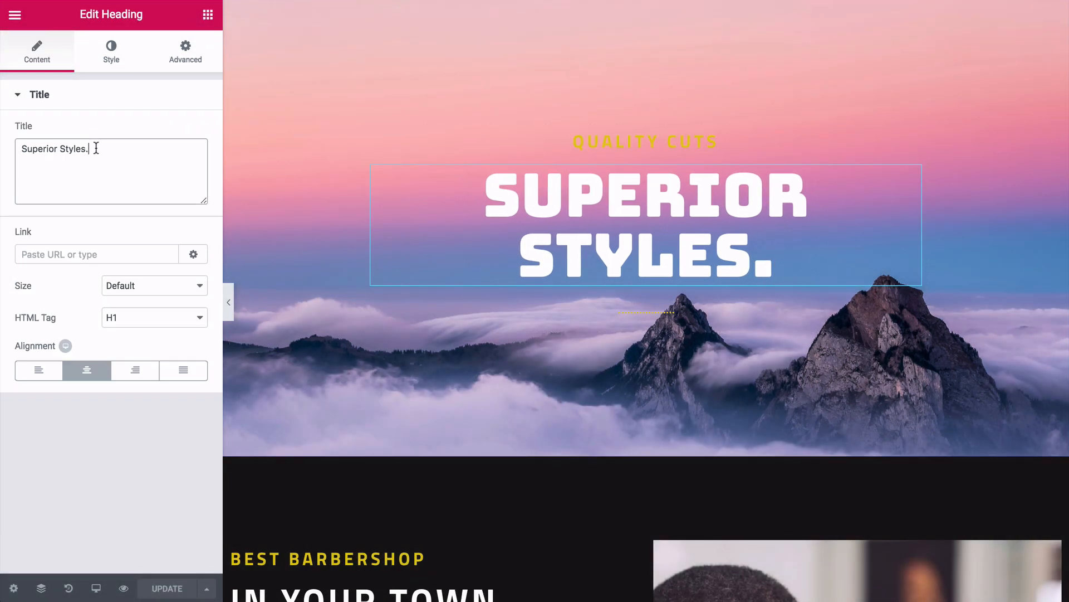
pyautogui.moveTo(26, 154); pyautogui.dragTo(92, 149)
pyautogui.write('Discover')
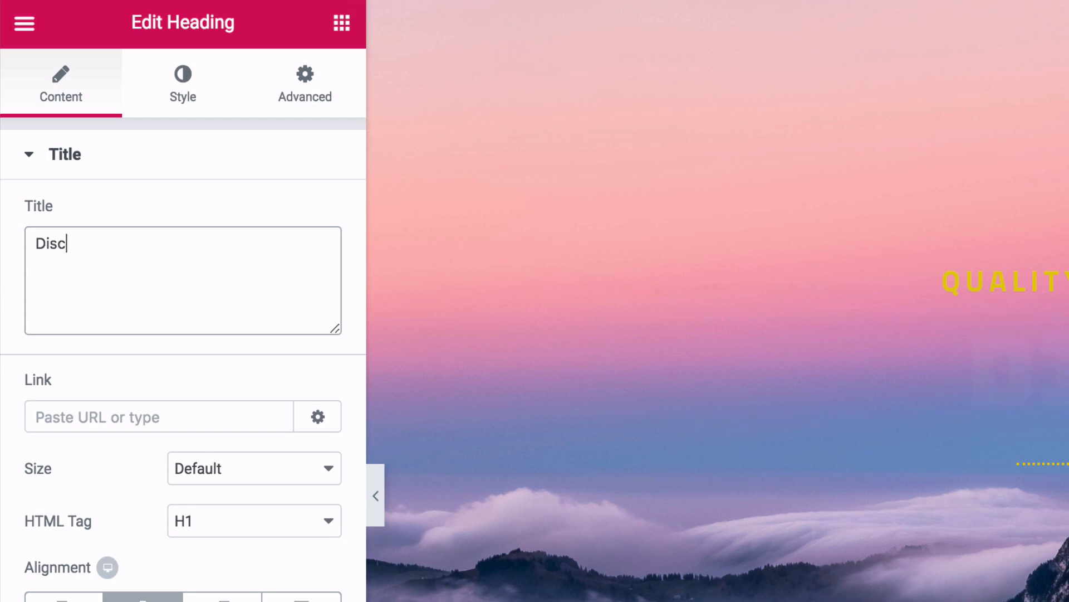
pyautogui.write(' your ne')
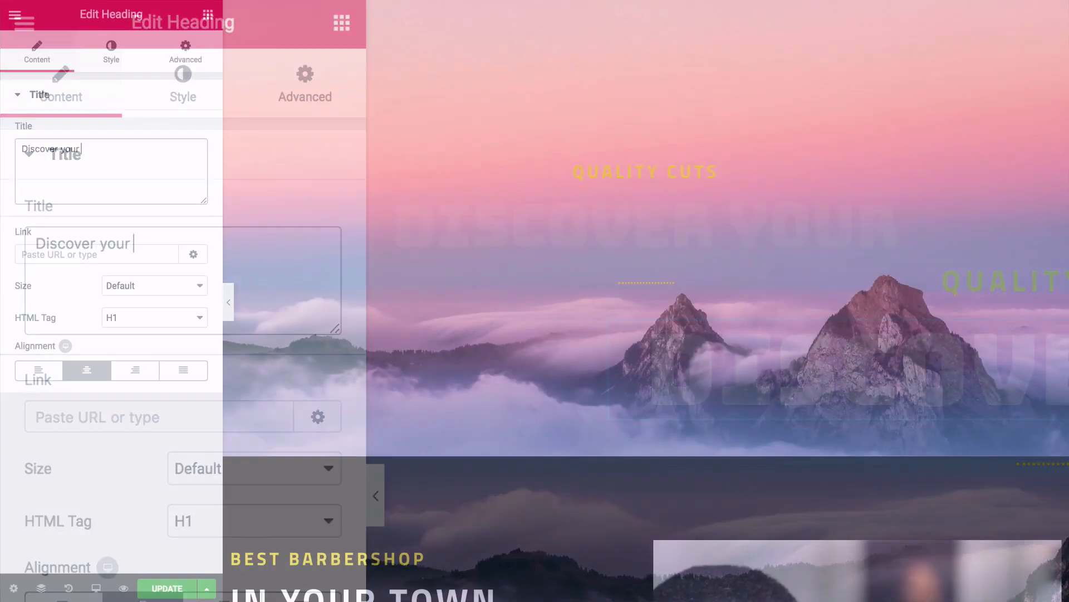
pyautogui.write('w website')
# - Set the heading font to Lato and shrink it from 79 to 48 px, colour unchanged
pyautogui.click(112, 59)
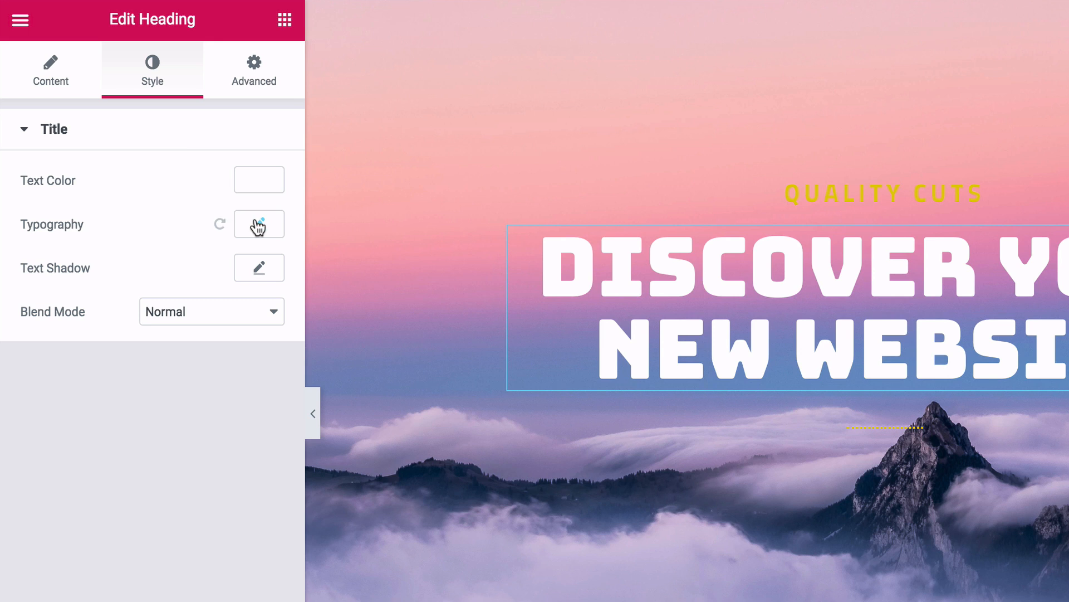
pyautogui.click(258, 225)
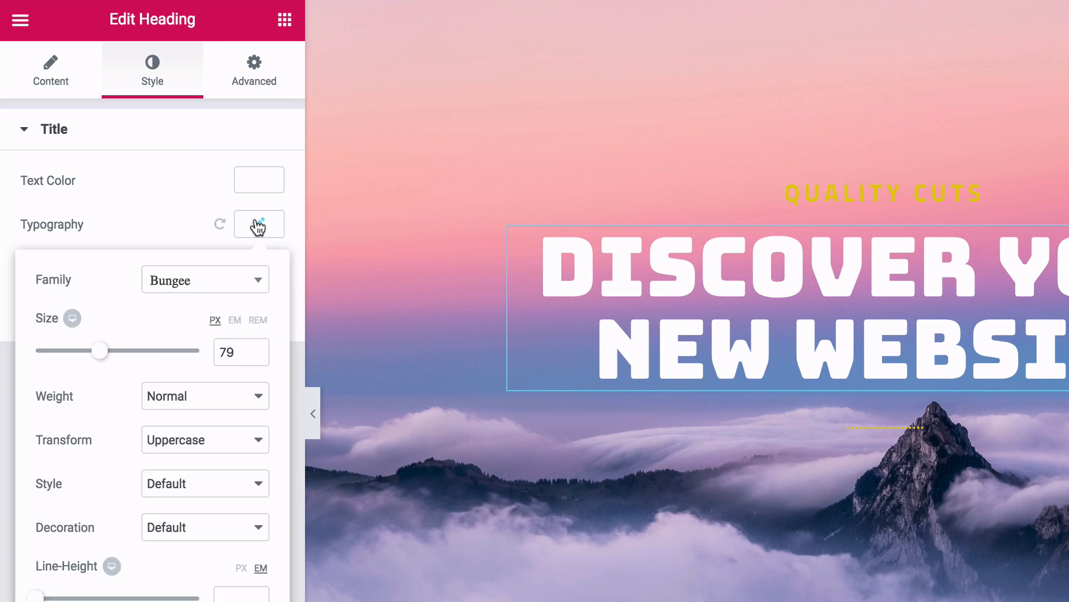
pyautogui.click(254, 283)
pyautogui.write('lat')
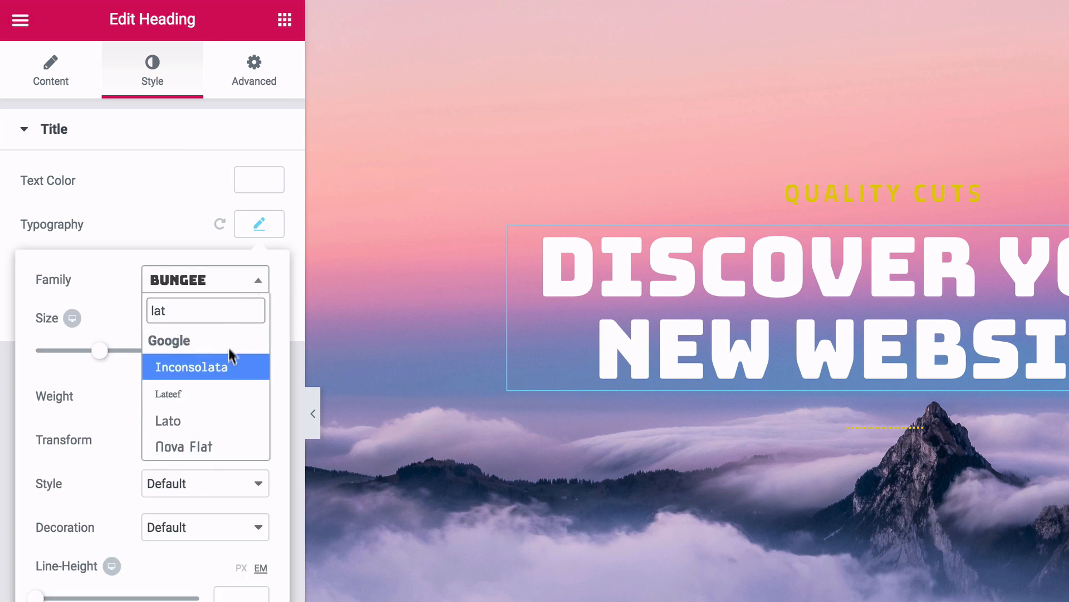
pyautogui.click(208, 425)
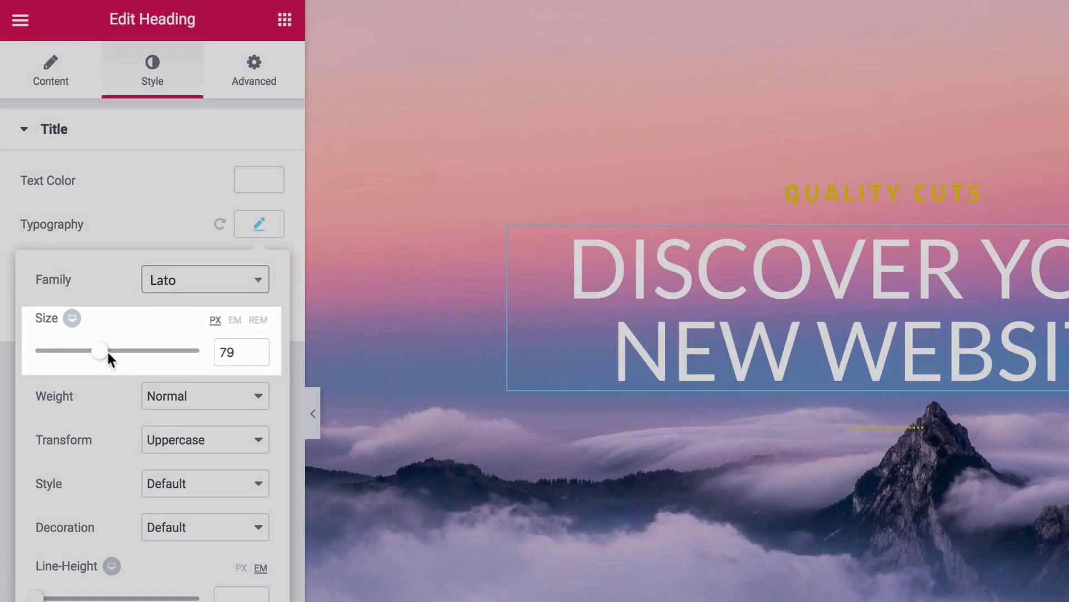
pyautogui.moveTo(106, 350); pyautogui.dragTo(91, 357)
pyautogui.moveTo(67, 262); pyautogui.dragTo(58, 261)
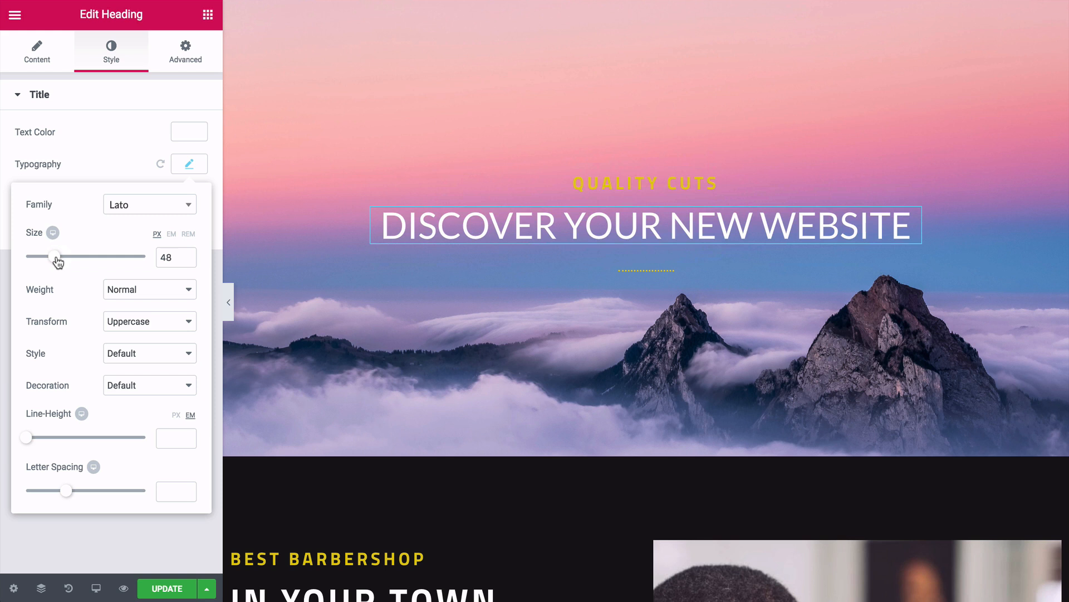
pyautogui.click(183, 168)
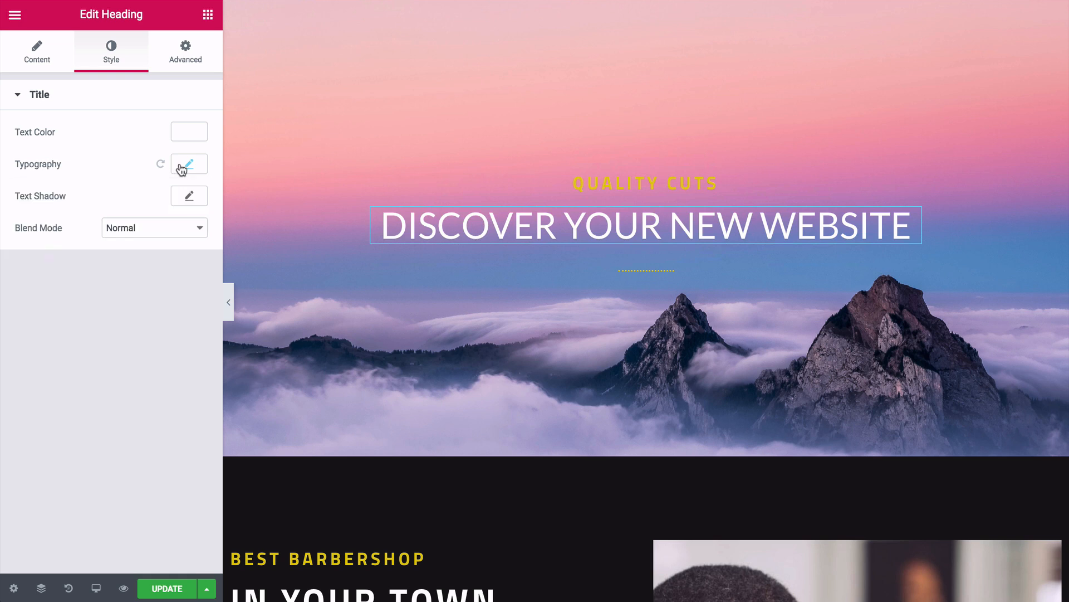
pyautogui.click(189, 133)
pyautogui.click(189, 133)
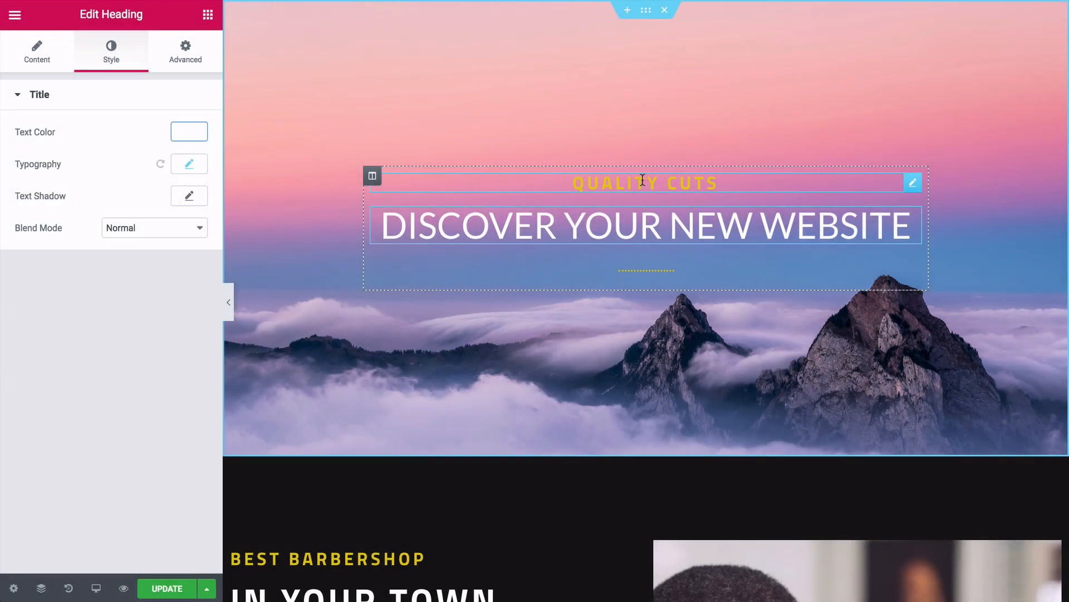
# - Shrink the Quality Cuts subheading from 24 to 14 px and try left, centre and right alignment
pyautogui.click(642, 179)
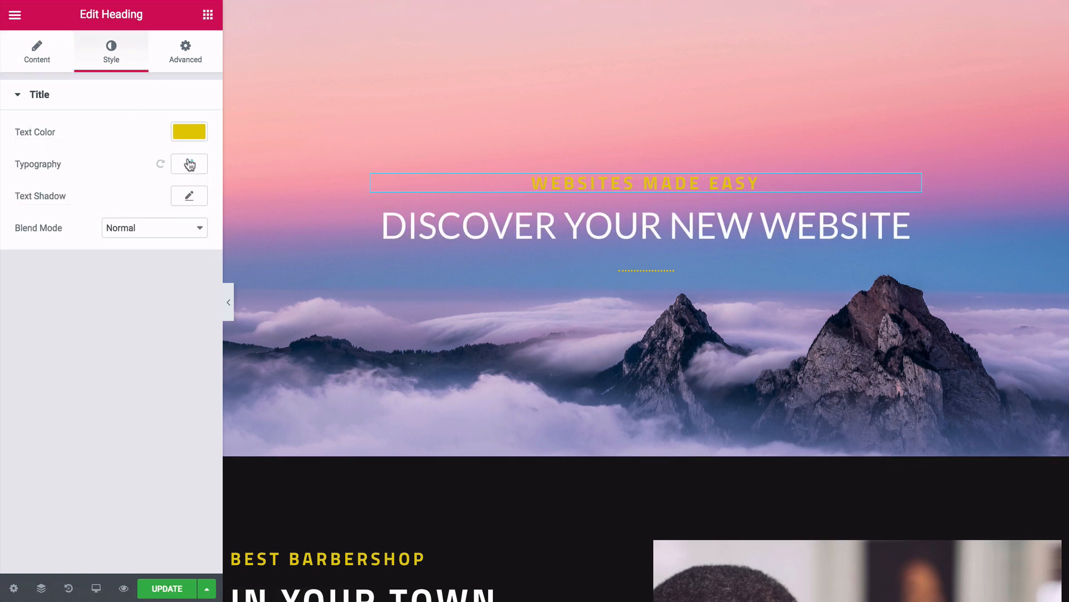
pyautogui.click(190, 163)
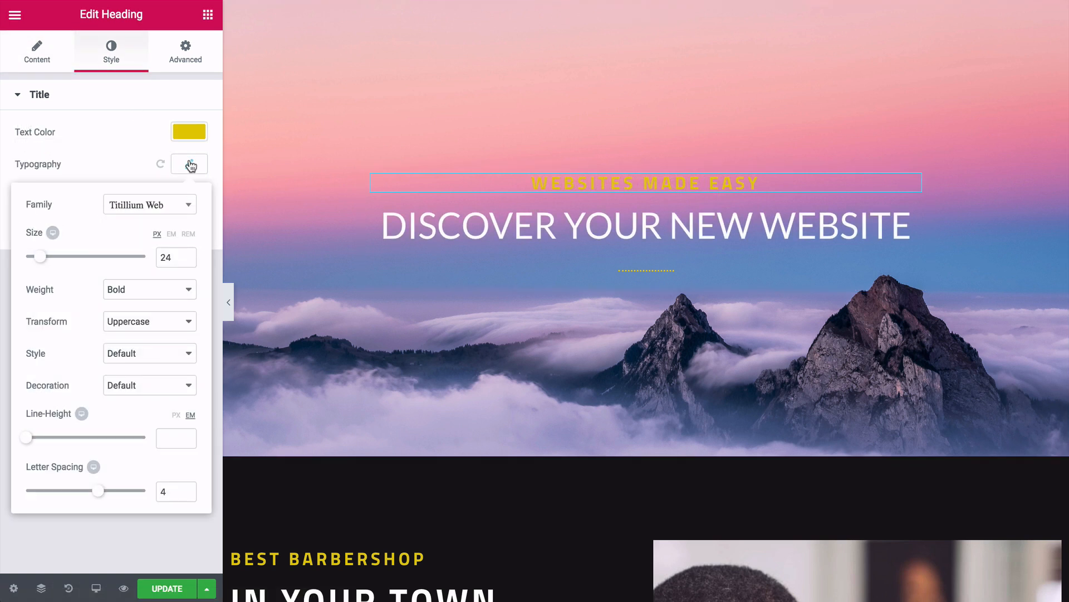
pyautogui.moveTo(41, 260); pyautogui.dragTo(35, 261)
pyautogui.click(148, 206)
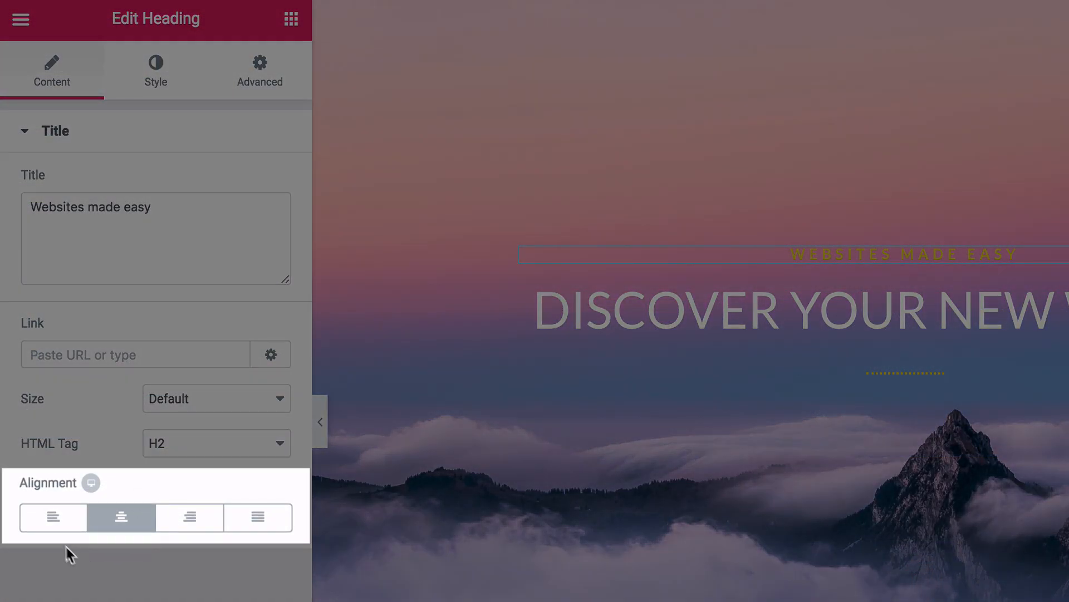
pyautogui.click(54, 527)
pyautogui.click(116, 526)
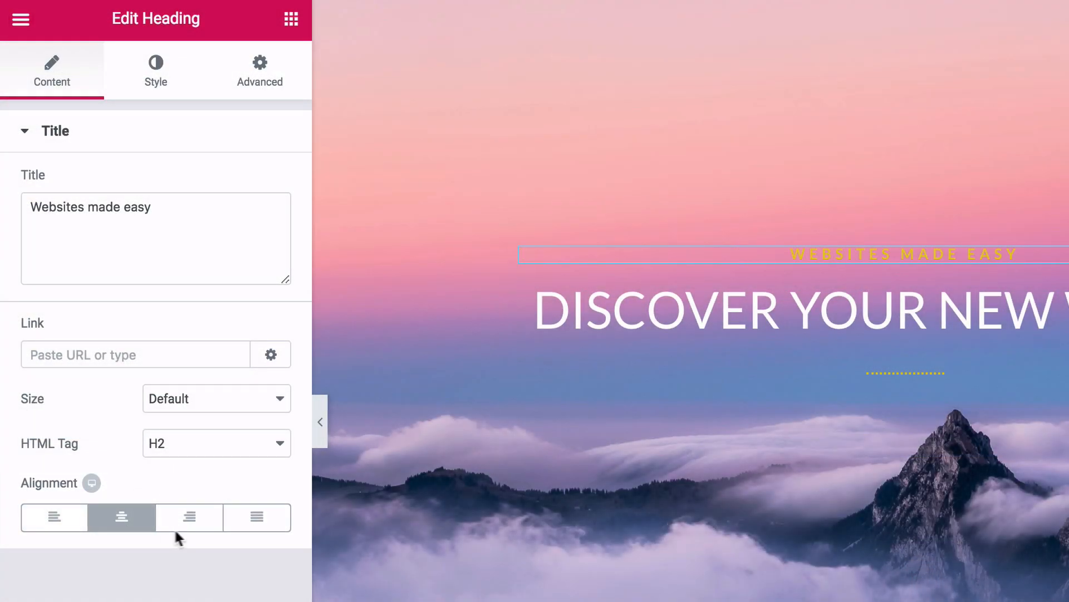
pyautogui.click(189, 527)
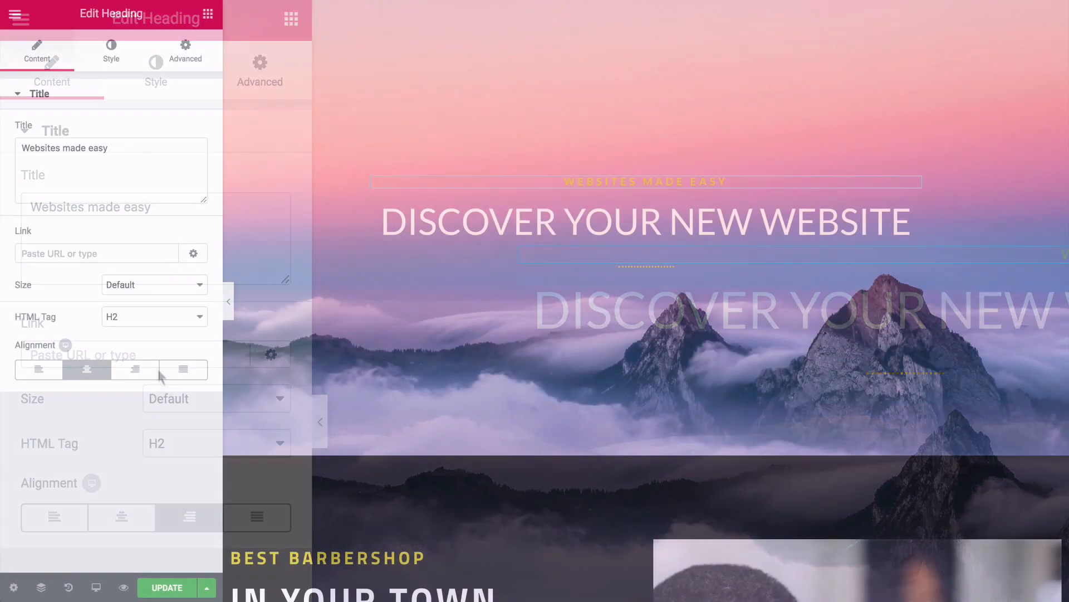
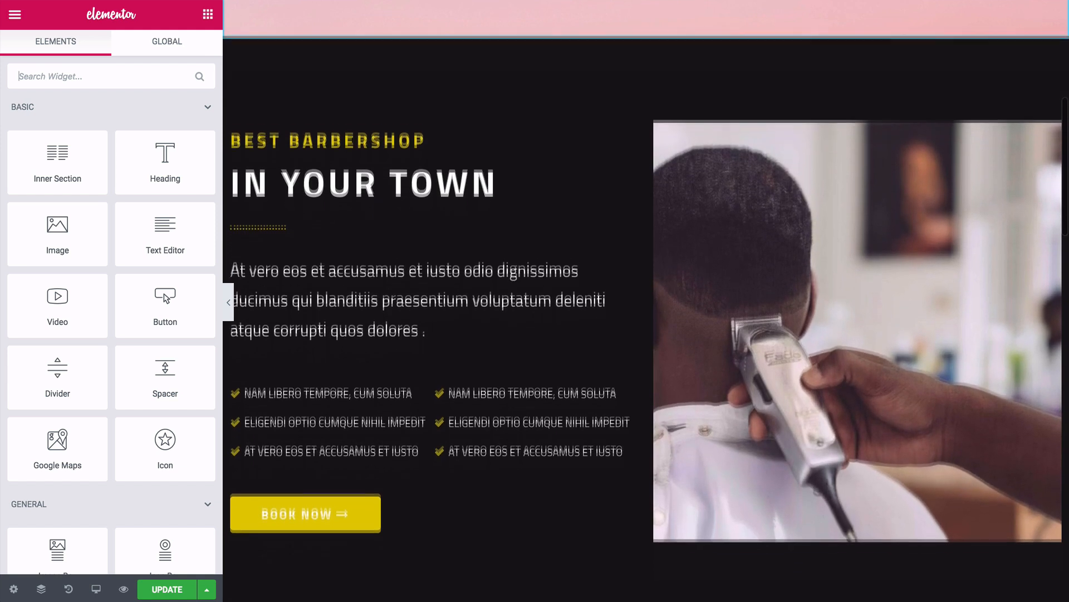
# - Move the Book Now button up into the hero column and centre it
pyautogui.scroll(-1, 306, 222)
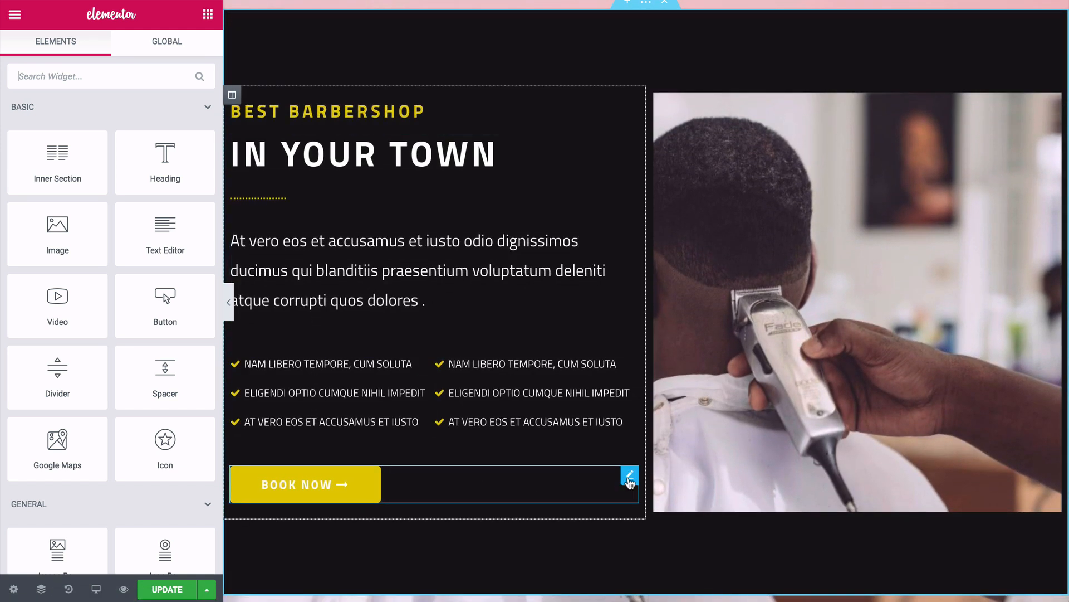
pyautogui.moveTo(630, 479); pyautogui.dragTo(632, 230)
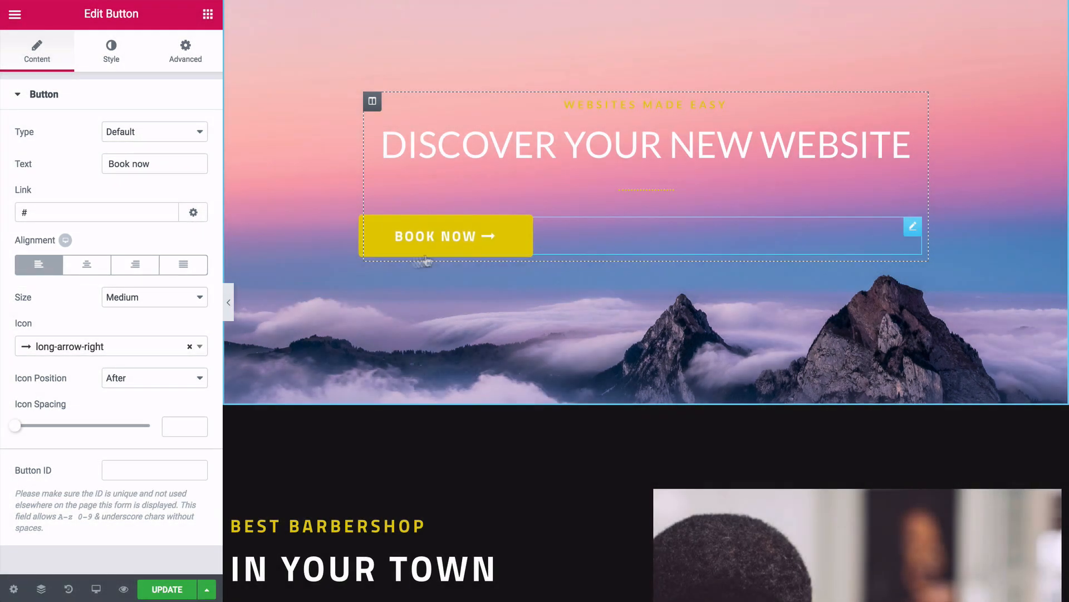
pyautogui.click(97, 272)
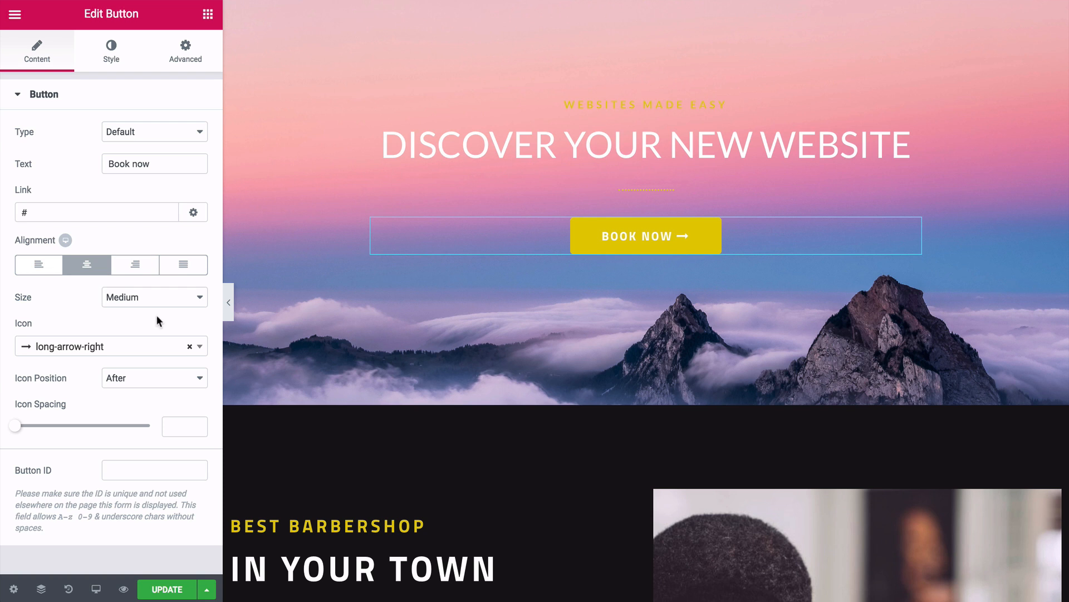
# - Remove the long-arrow-right icon from the button
pyautogui.click(162, 297)
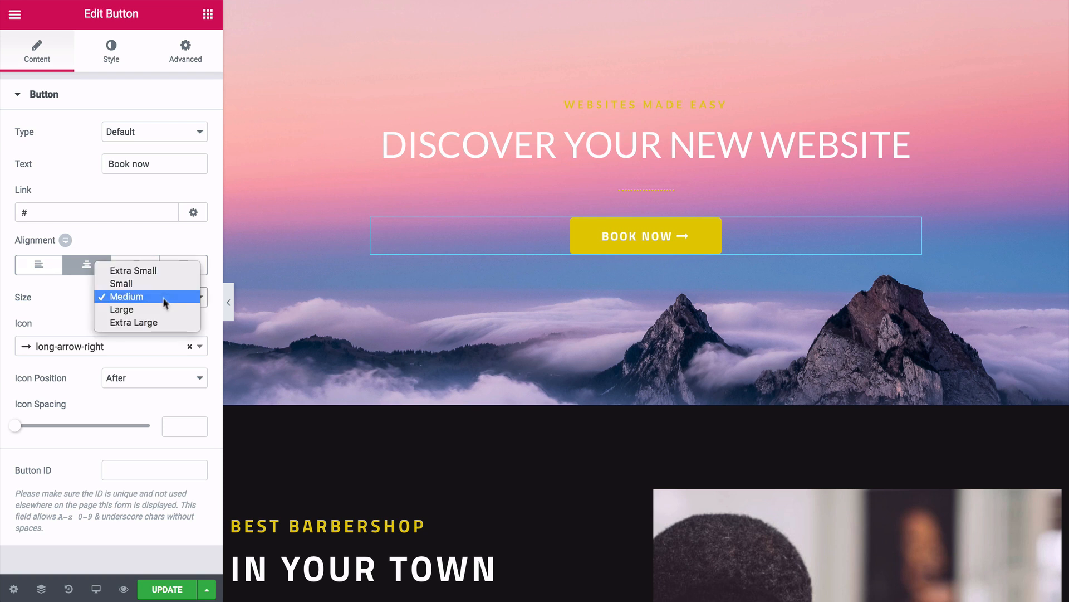
pyautogui.click(76, 305)
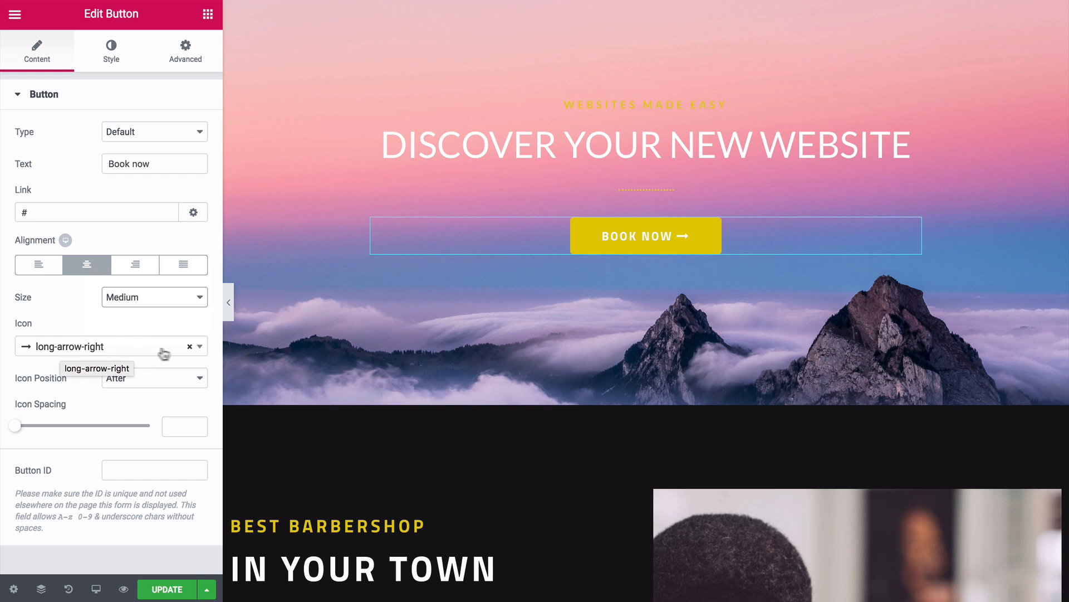
pyautogui.click(202, 352)
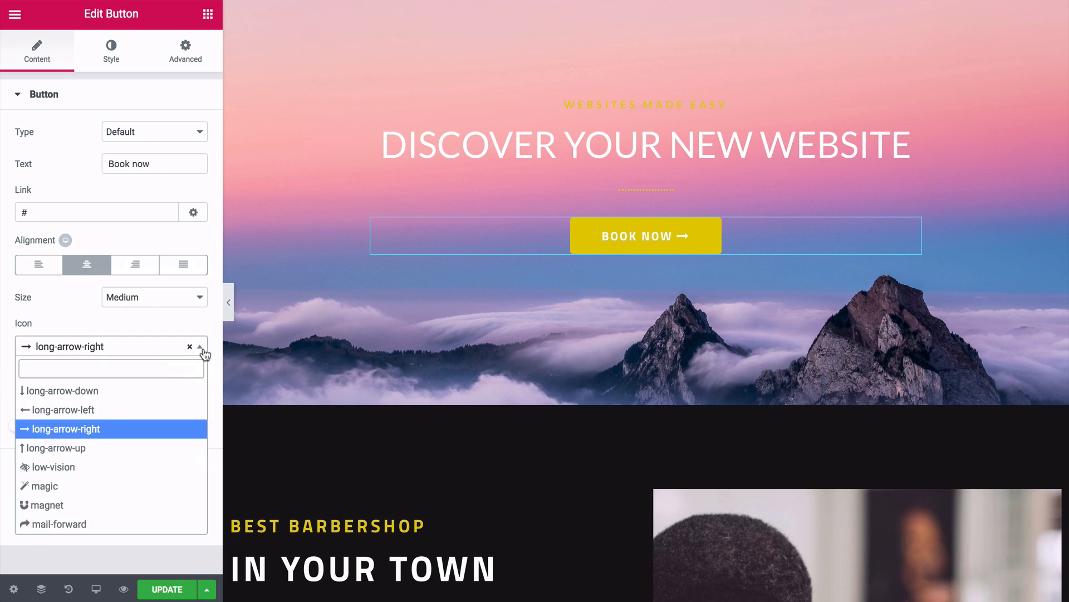
pyautogui.click(202, 352)
pyautogui.click(190, 351)
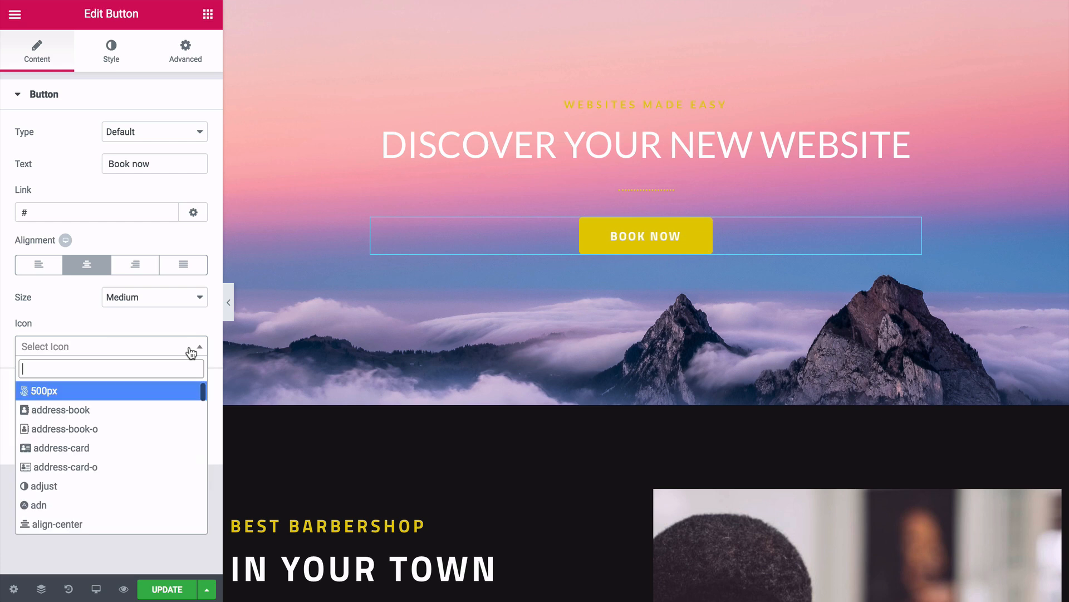
pyautogui.click(146, 298)
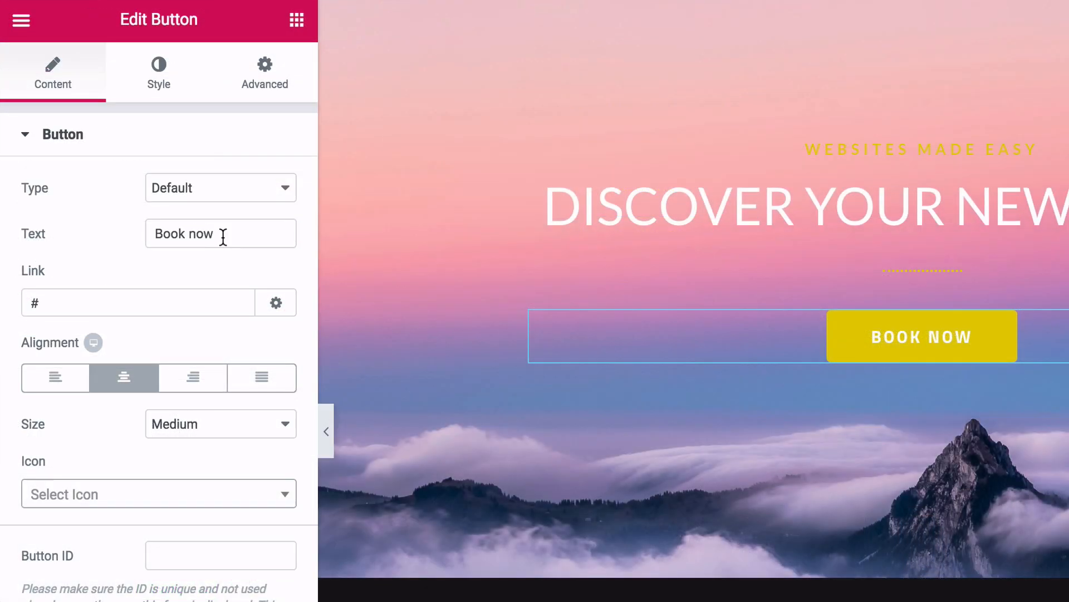
# - Relabel the hero button 'Start Now' and set its font to Lato
pyautogui.moveTo(222, 236); pyautogui.dragTo(145, 240)
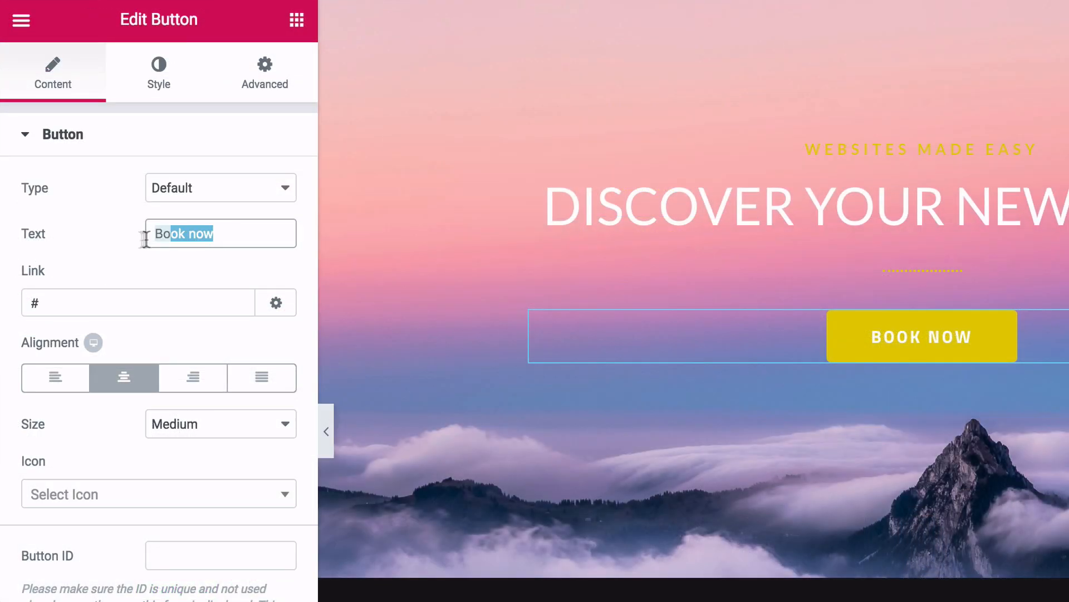
pyautogui.press('BackSpace')
pyautogui.write('Star')
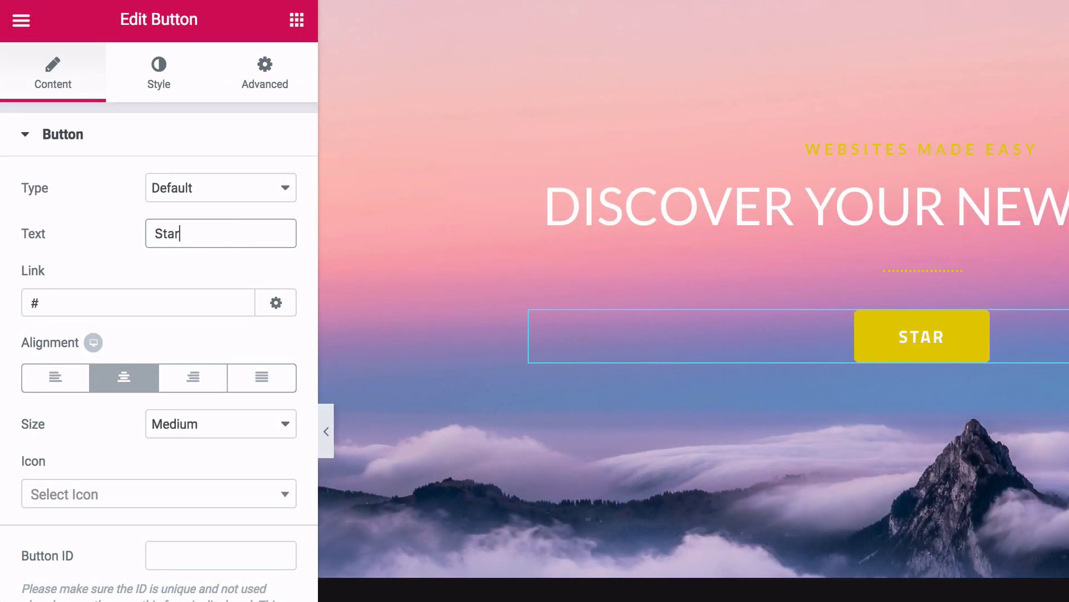
pyautogui.write('t Now')
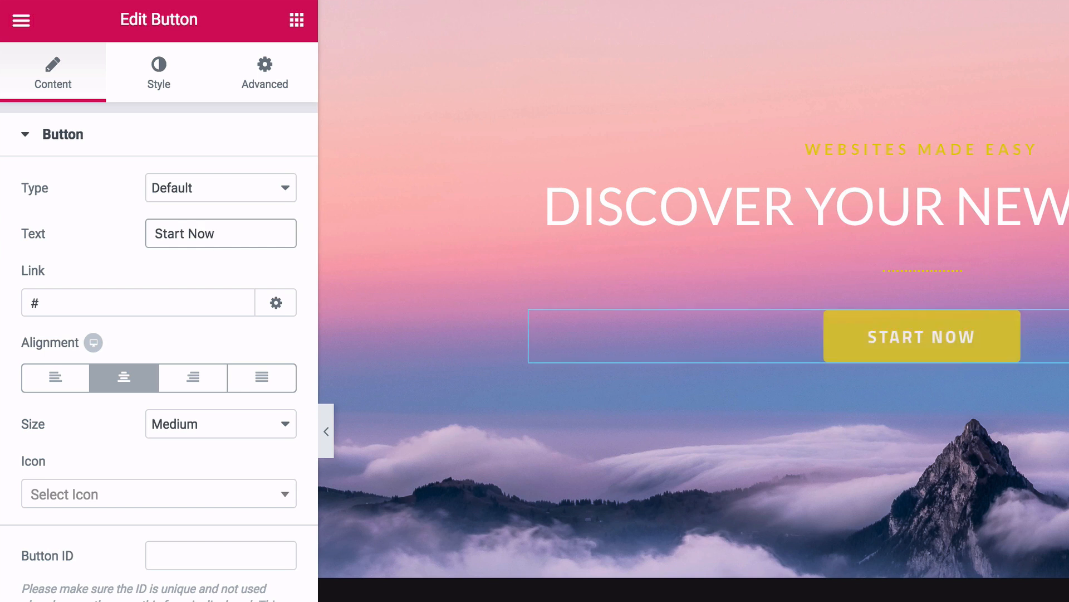
pyautogui.click(160, 78)
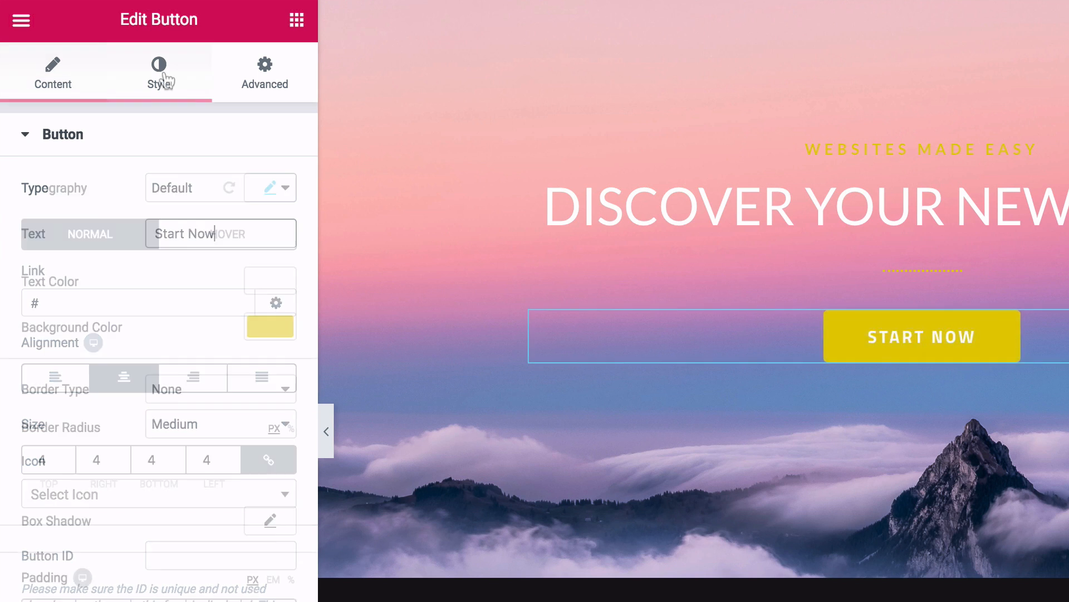
pyautogui.click(271, 190)
pyautogui.click(272, 249)
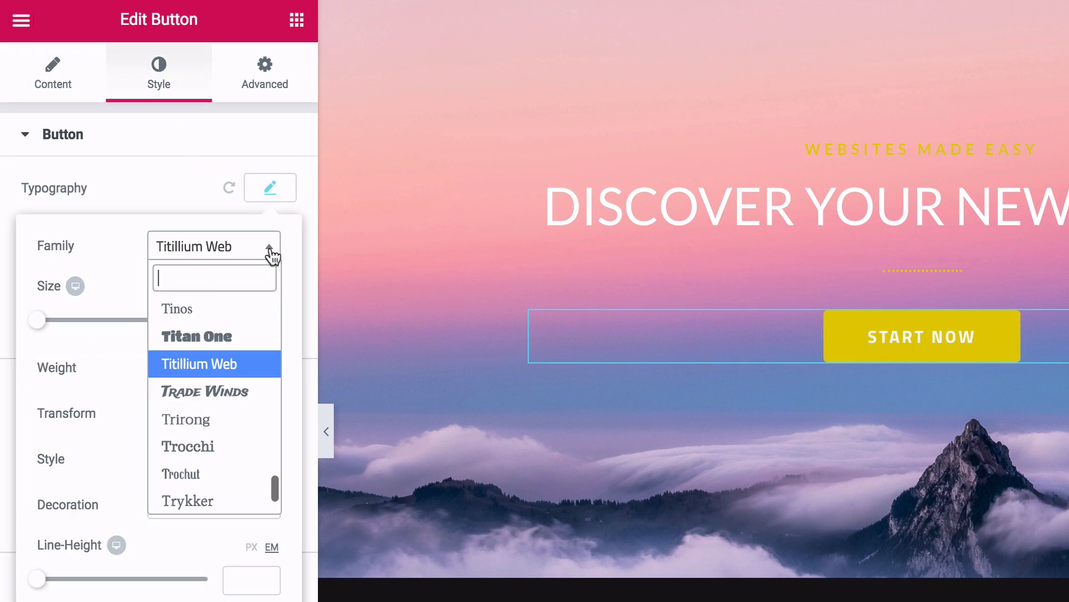
pyautogui.write('lat')
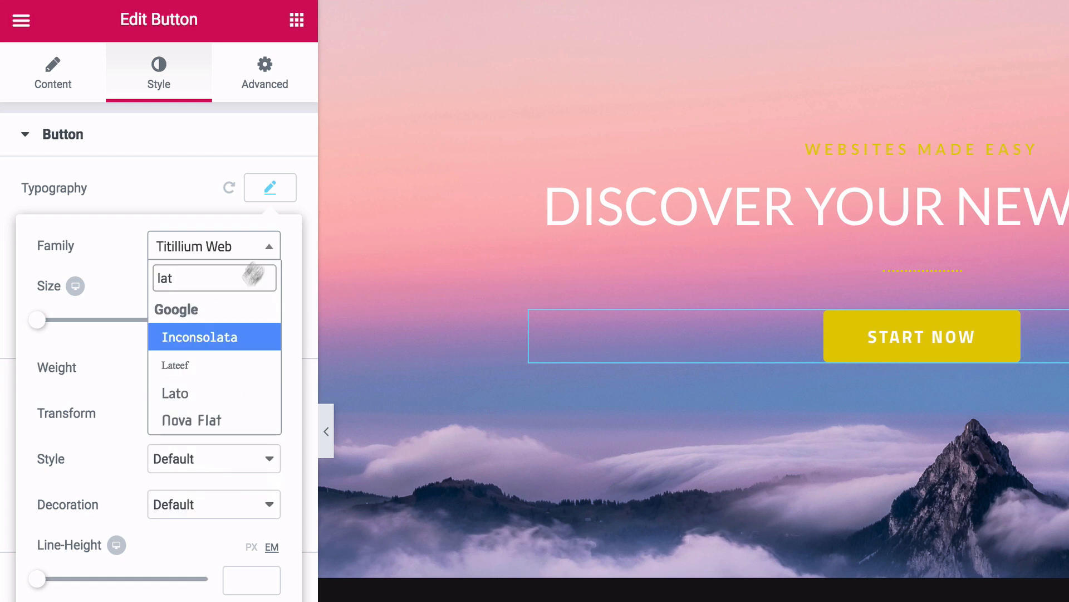
pyautogui.click(195, 389)
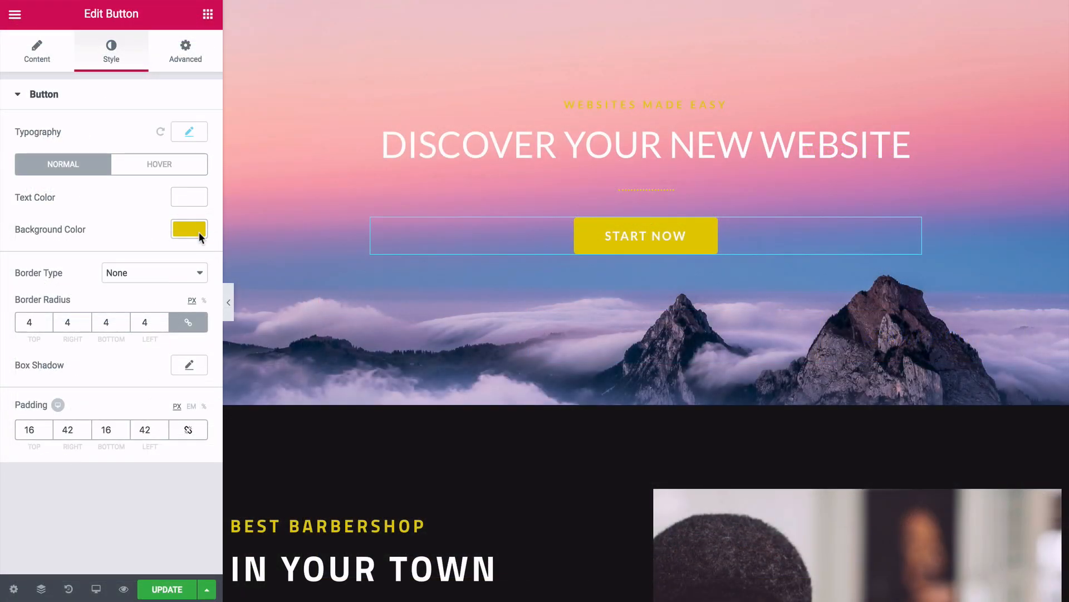
# - Delete the dotted divider above the button
pyautogui.click(189, 229)
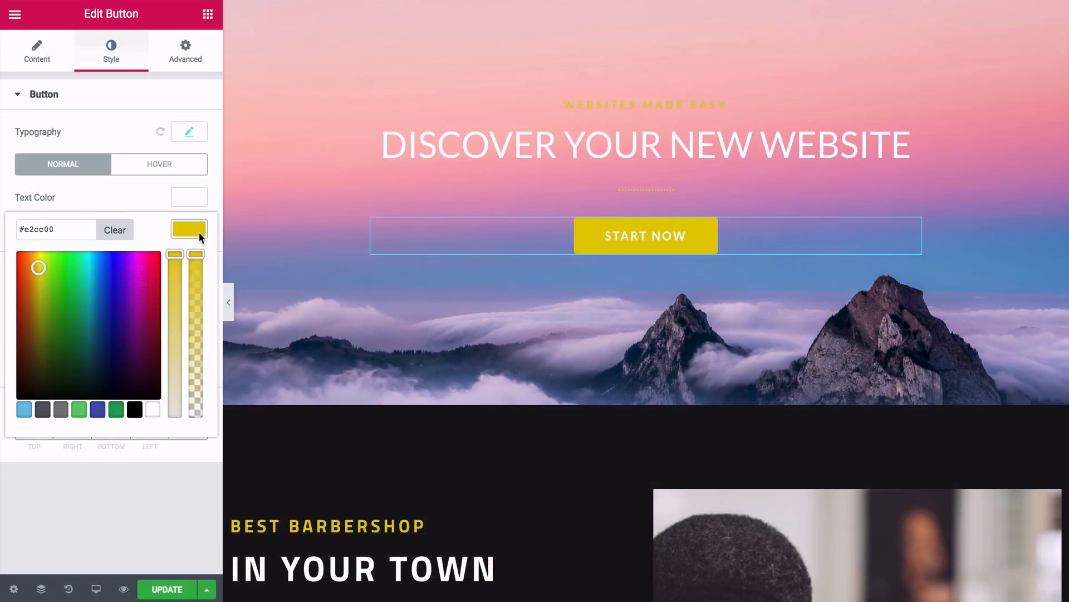
pyautogui.click(198, 232)
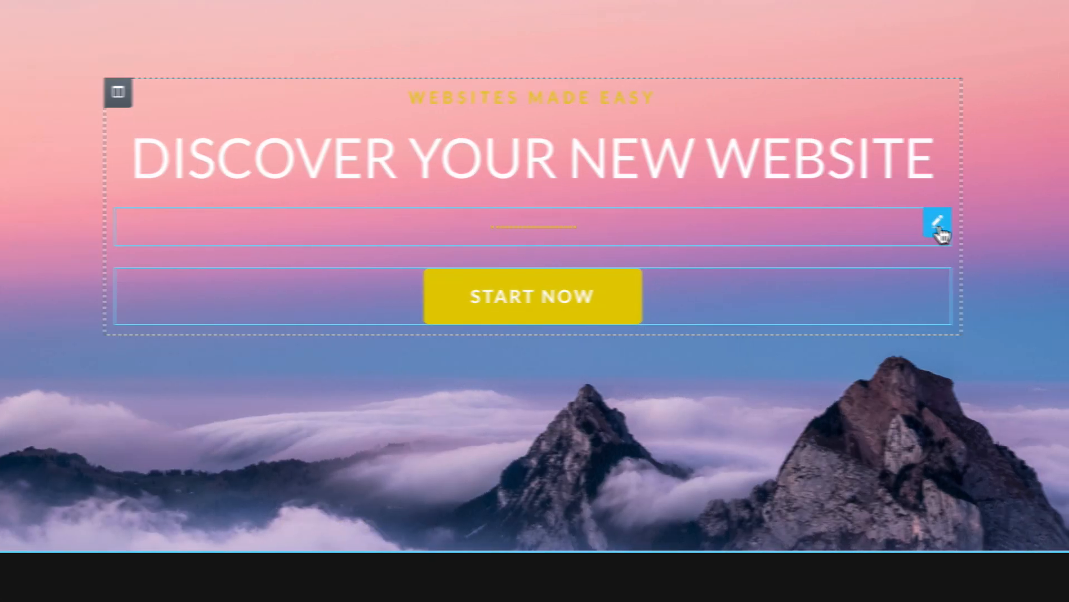
pyautogui.rightClick(834, 233)
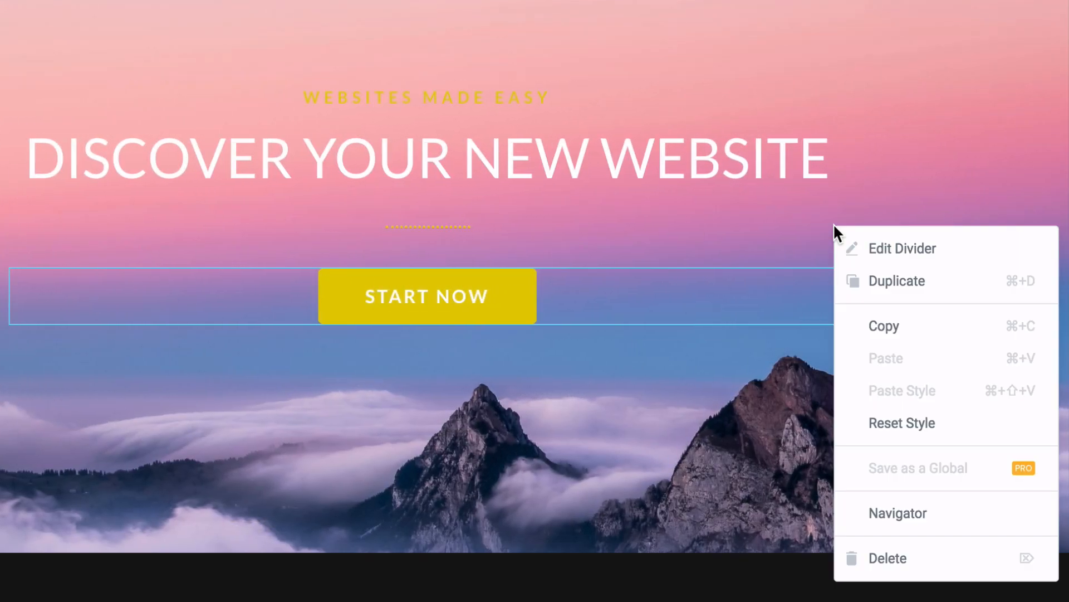
pyautogui.click(870, 560)
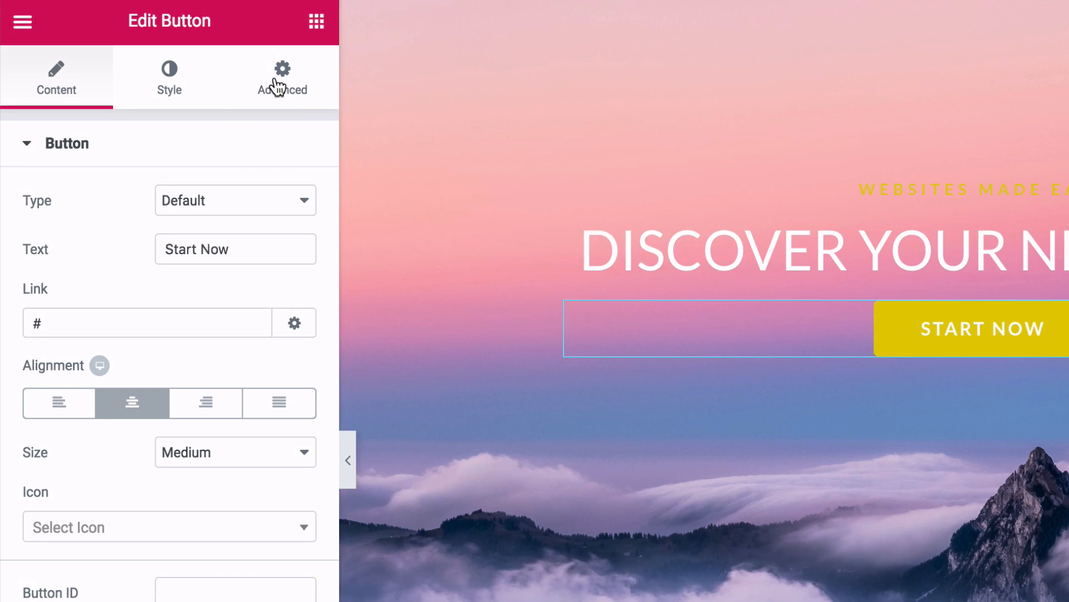
# - Give the Start Now button 30 px of top padding on its own
pyautogui.click(276, 86)
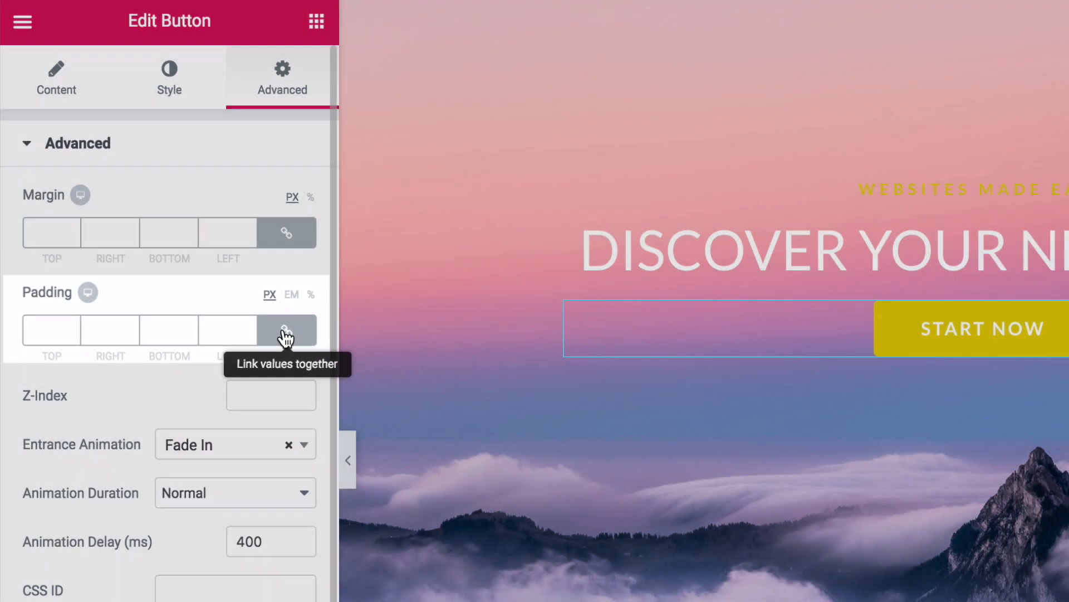
pyautogui.click(286, 337)
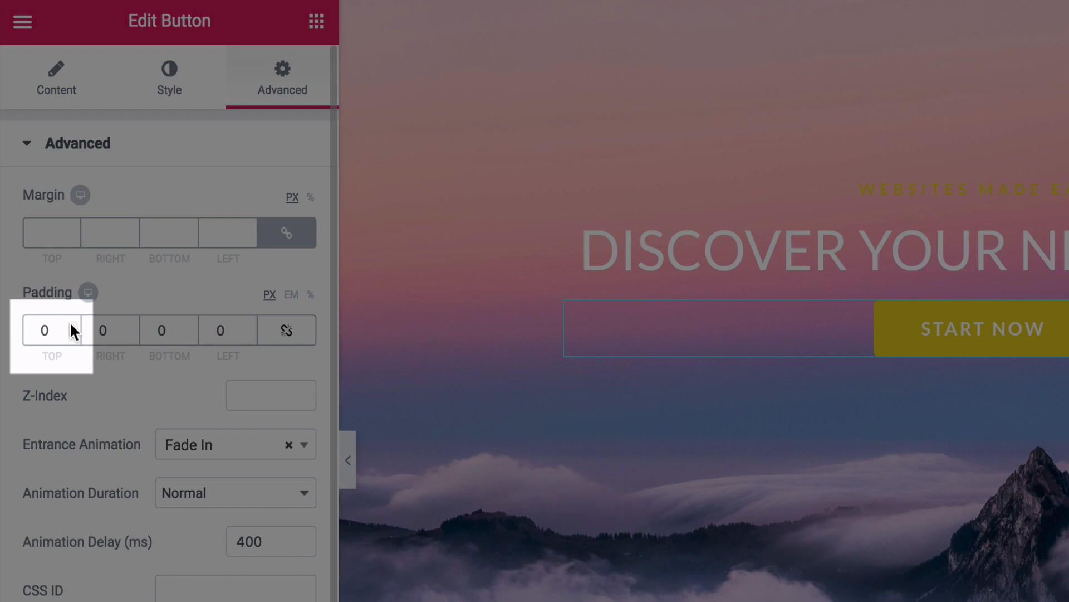
pyautogui.click(72, 331)
pyautogui.write('17')
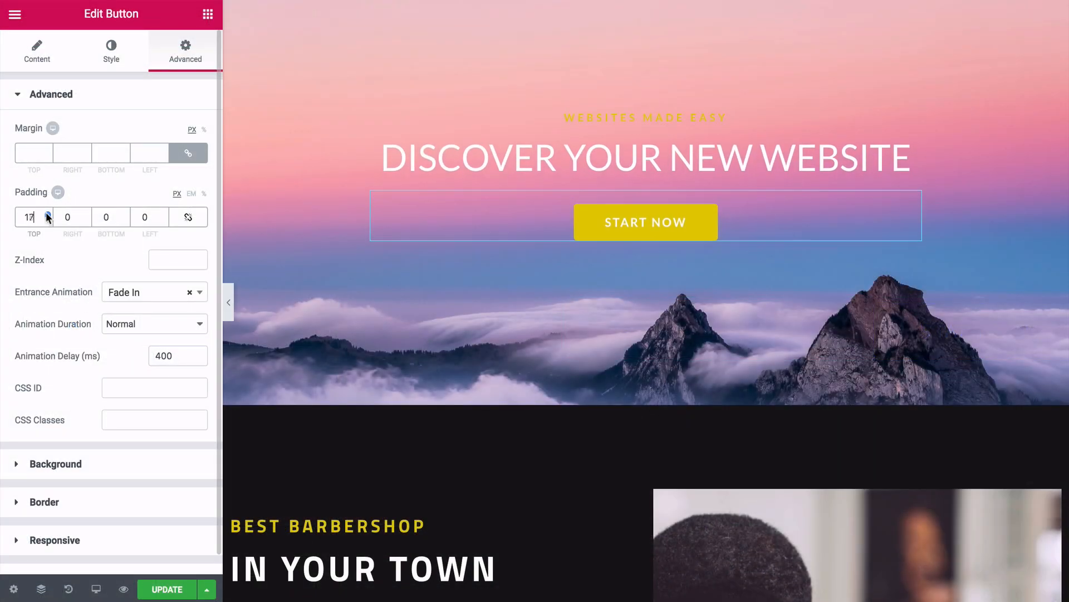
pyautogui.click(47, 214)
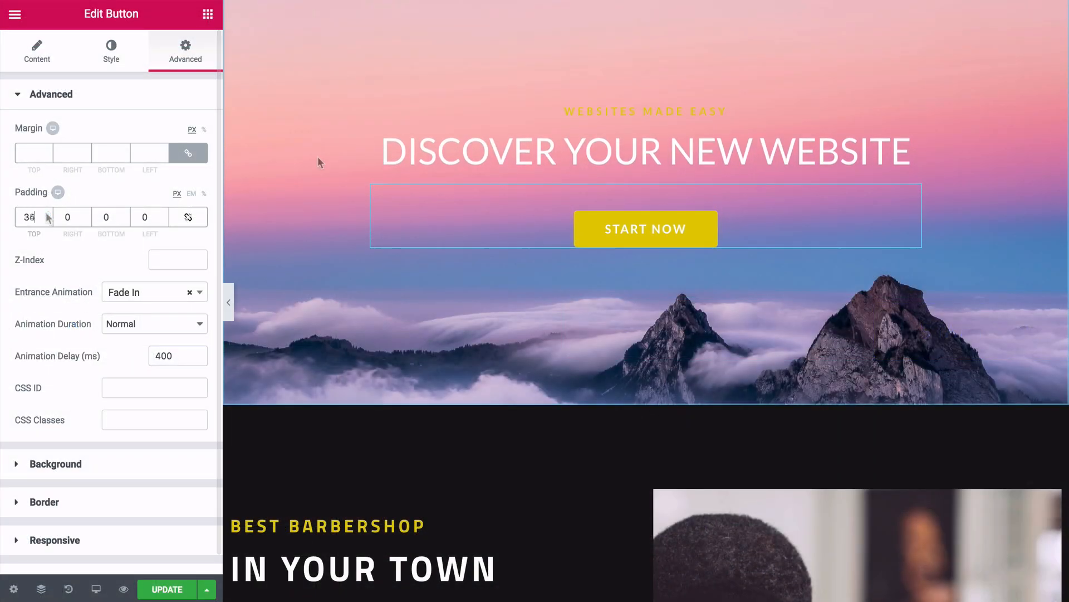
# - Preview the hero section at full width with the editor panel hidden
pyautogui.click(228, 301)
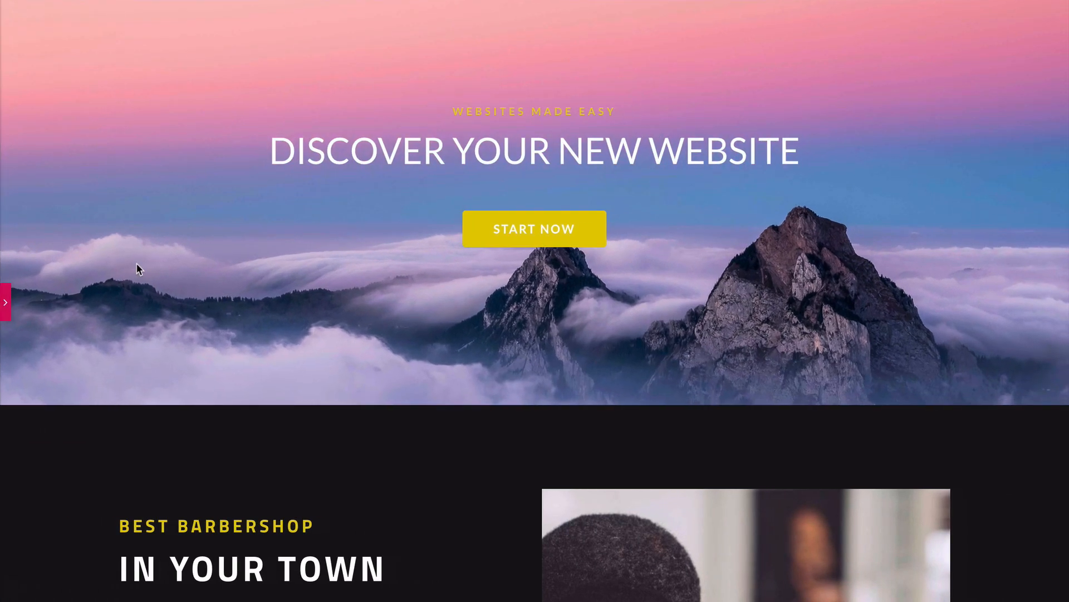
pyautogui.scroll(-1, 137, 269)
pyautogui.scroll(2, 137, 269)
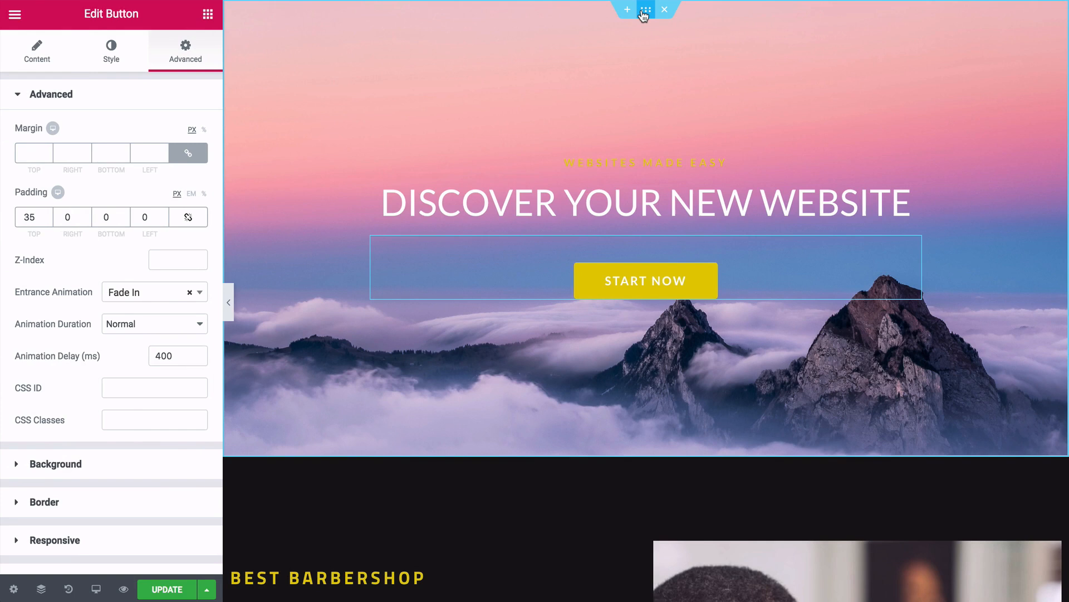
# - Increase the hero section's bottom padding step by step to 295 px
pyautogui.click(645, 10)
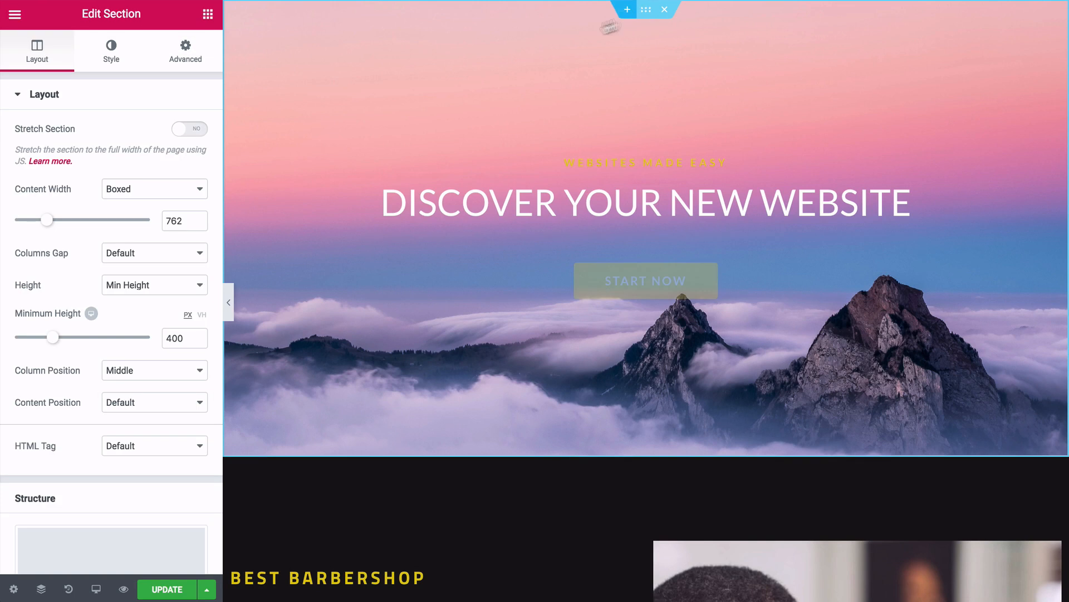
pyautogui.click(198, 59)
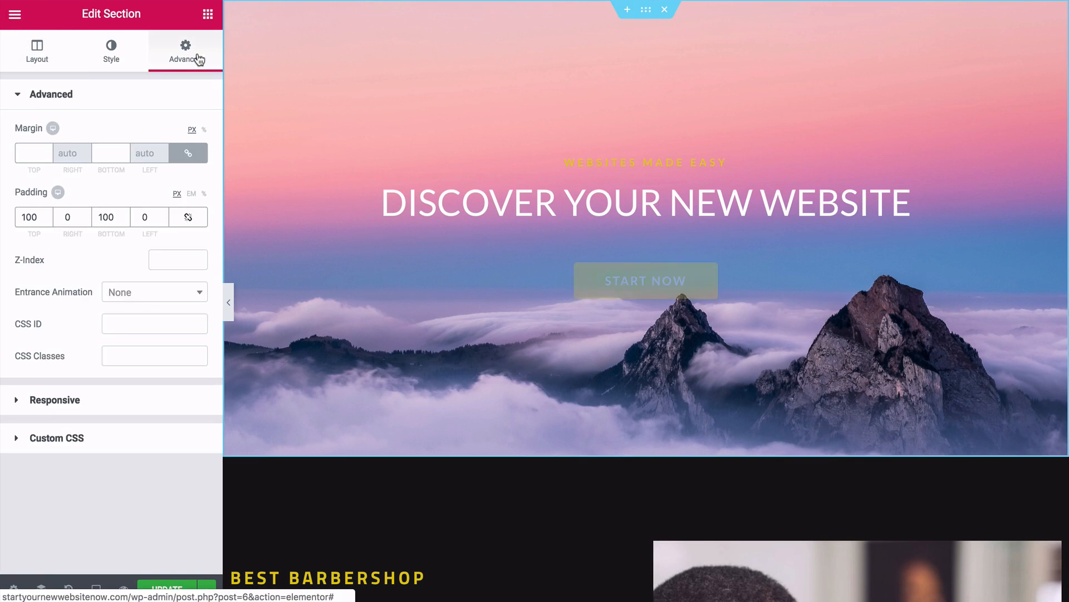
pyautogui.moveTo(125, 217); pyautogui.dragTo(125, 217)
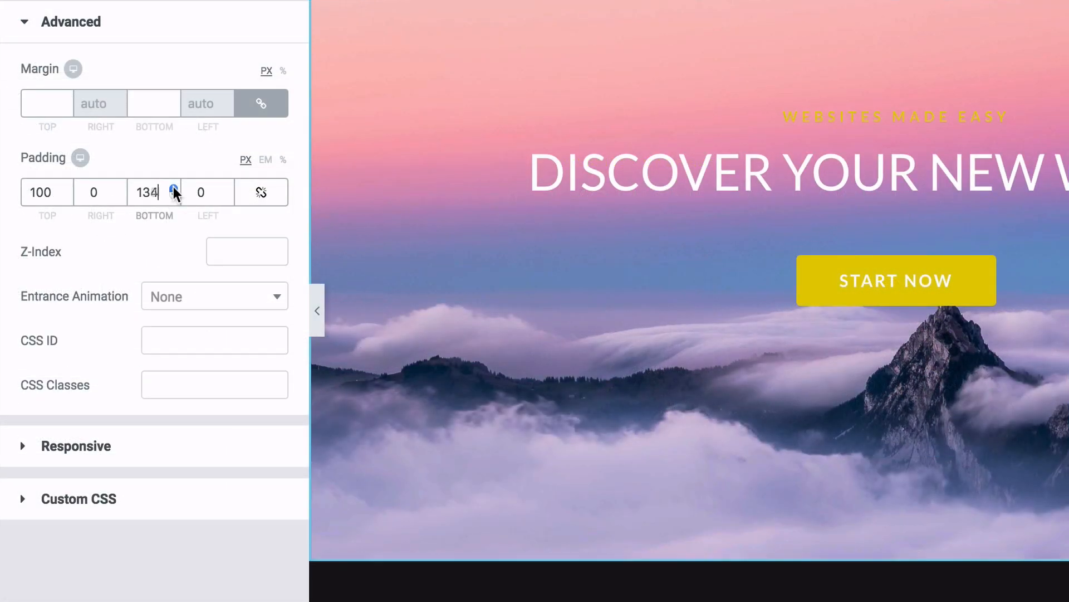
pyautogui.moveTo(175, 190); pyautogui.dragTo(174, 191)
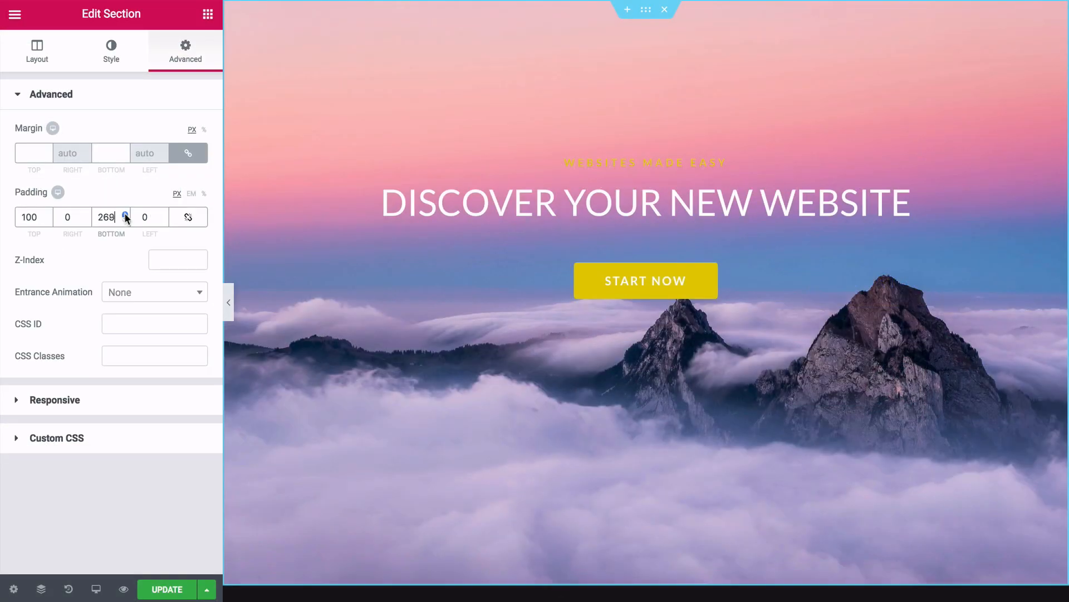
pyautogui.moveTo(125, 217); pyautogui.dragTo(125, 217)
pyautogui.click(229, 302)
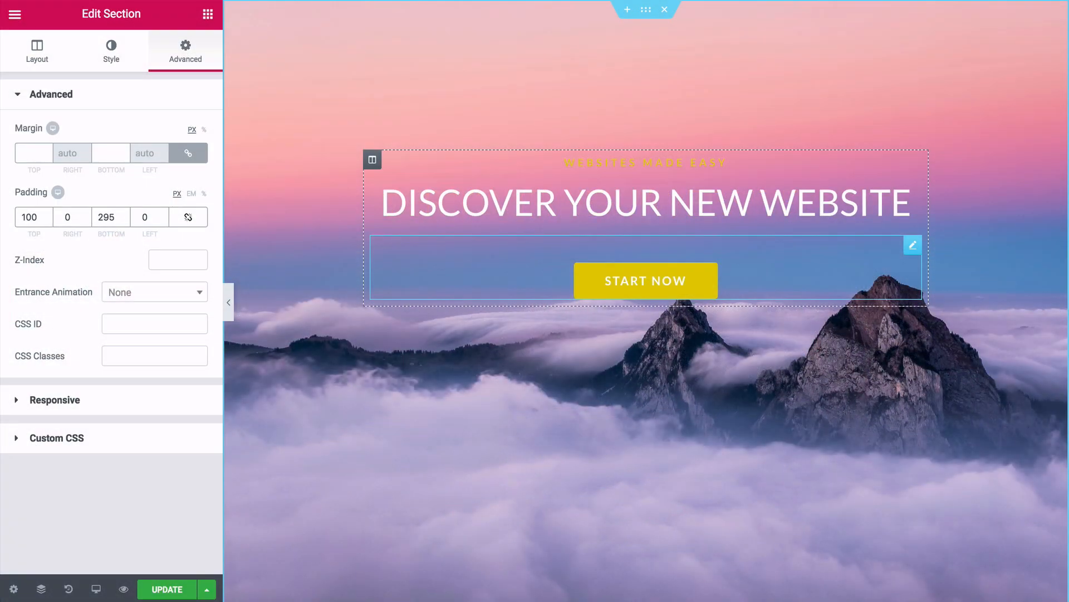
# - Give the Start Now button a Grow hover animation
pyautogui.click(598, 282)
pyautogui.click(173, 88)
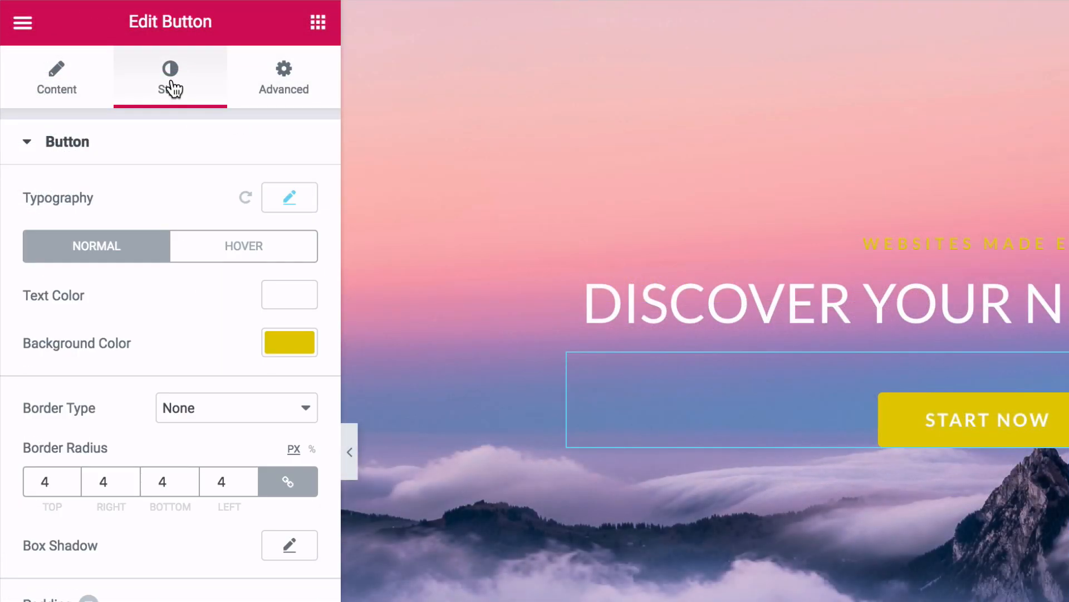
pyautogui.click(229, 255)
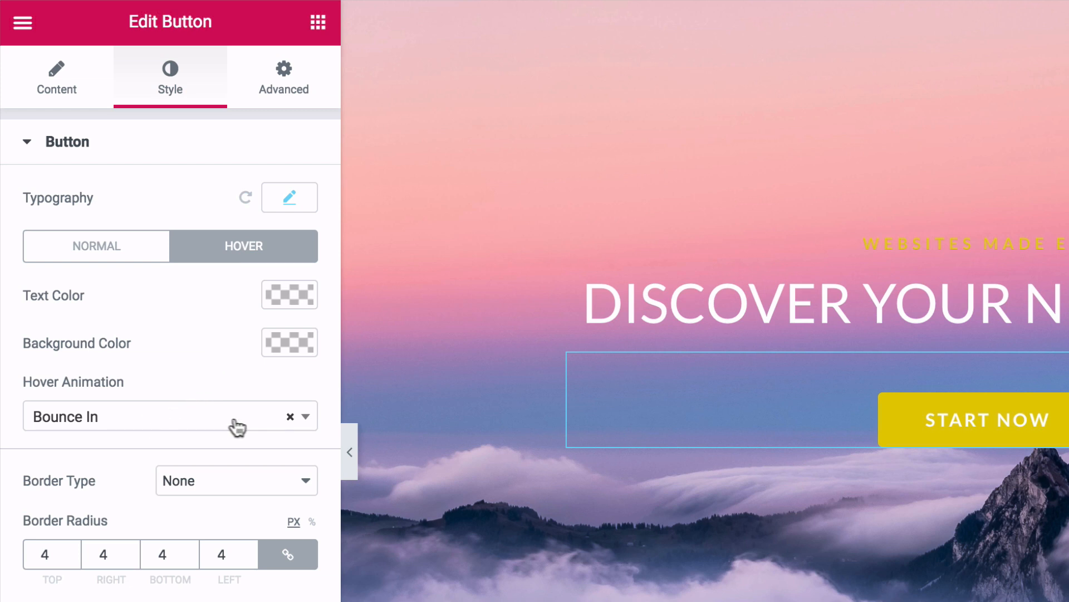
pyautogui.click(307, 421)
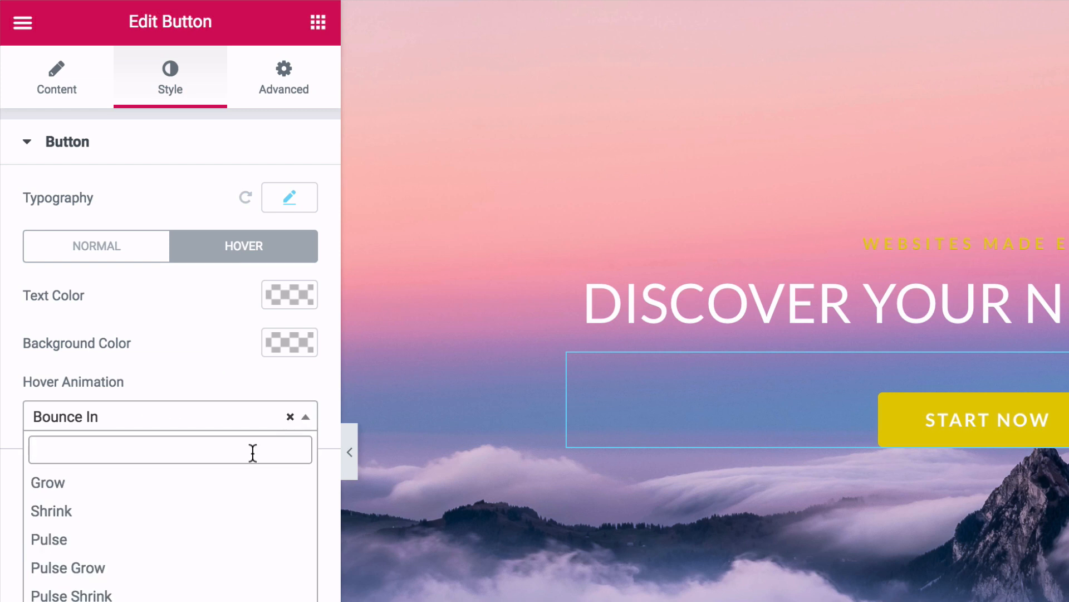
pyautogui.click(241, 482)
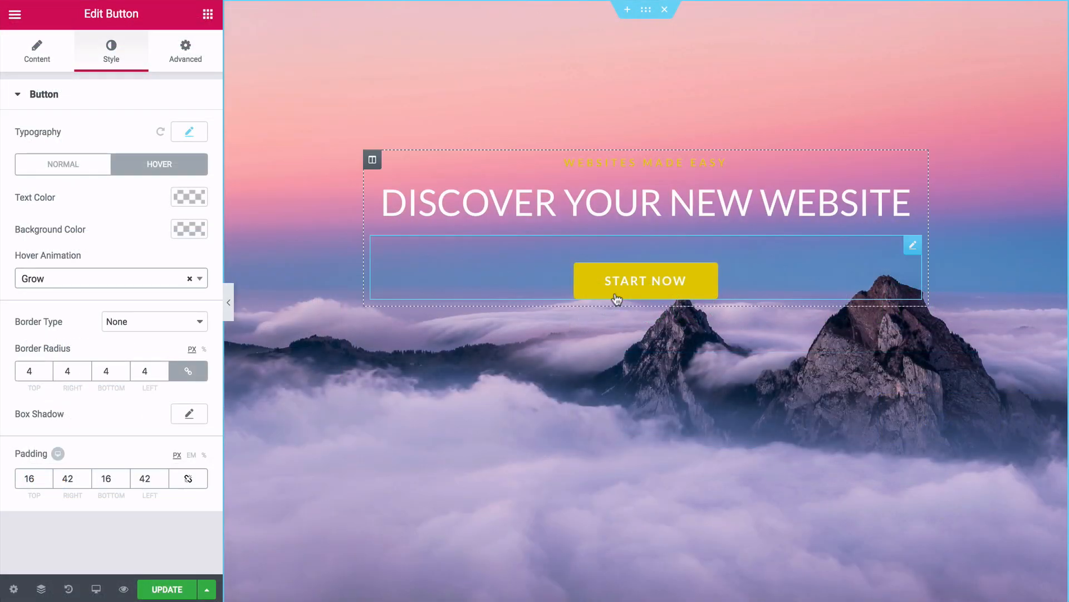
# - Scroll down from the hero to the Best Barbershop in Your Town section
pyautogui.click(663, 310)
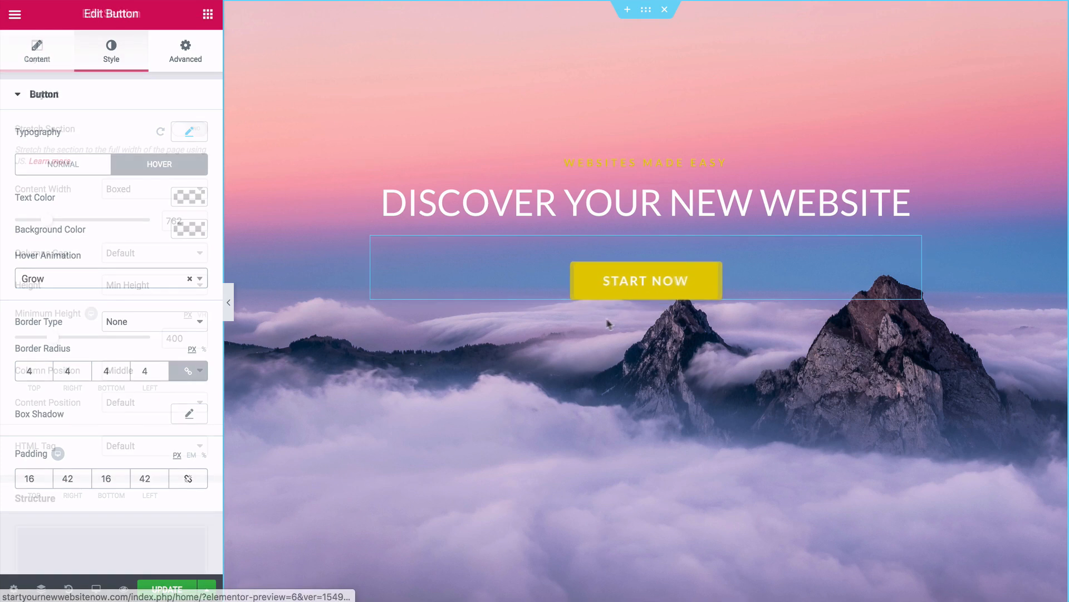
pyautogui.scroll(-8, 646, 335)
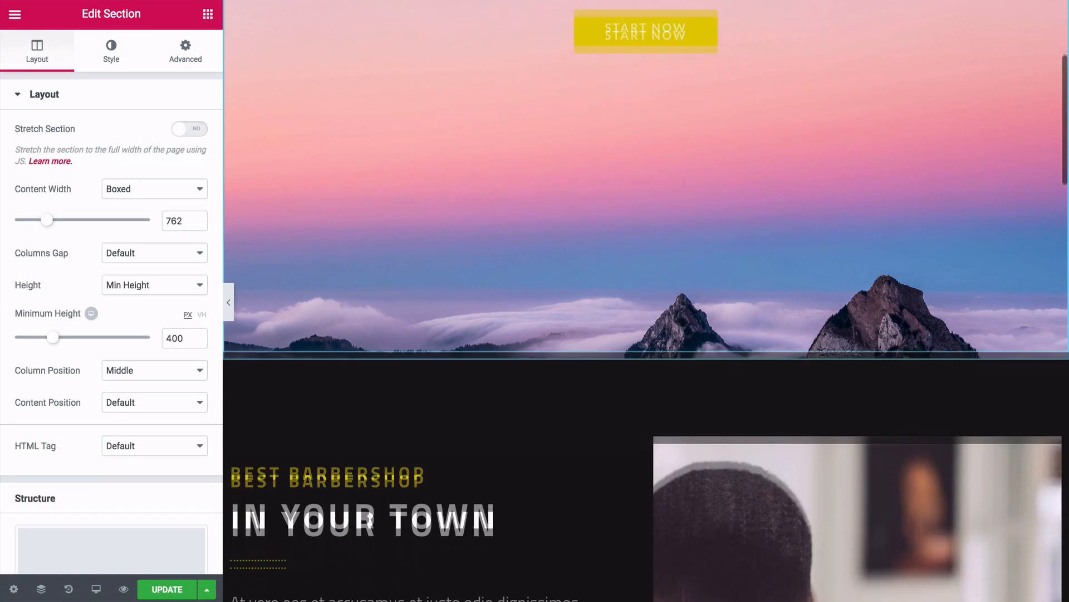
pyautogui.scroll(-3, 646, 376)
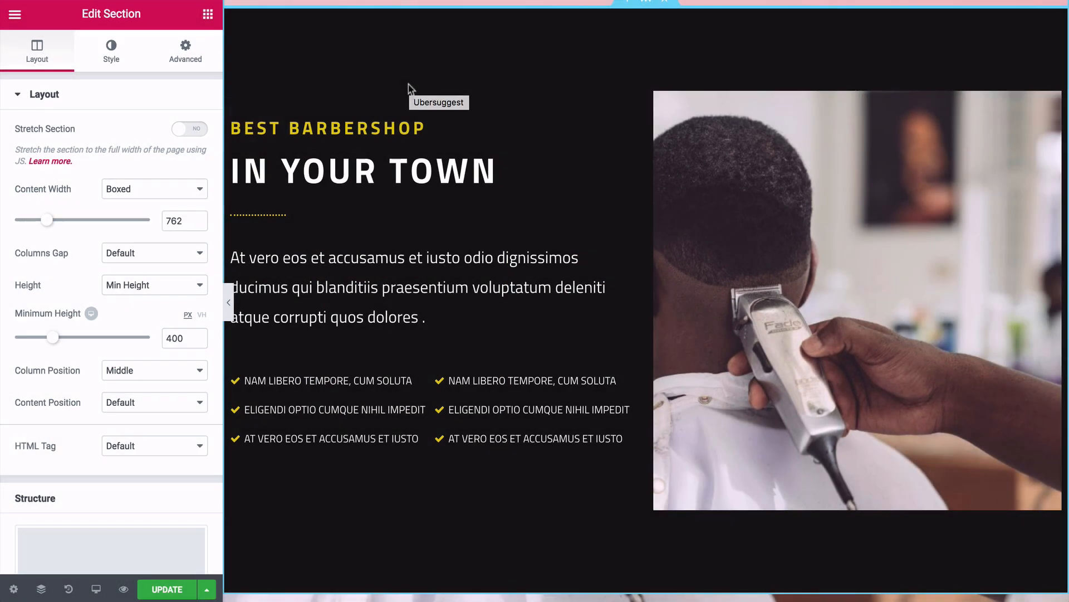
# - Delete the BEST BARBERSHOP heading and retitle the next heading 'WTC System'
pyautogui.rightClick(631, 129)
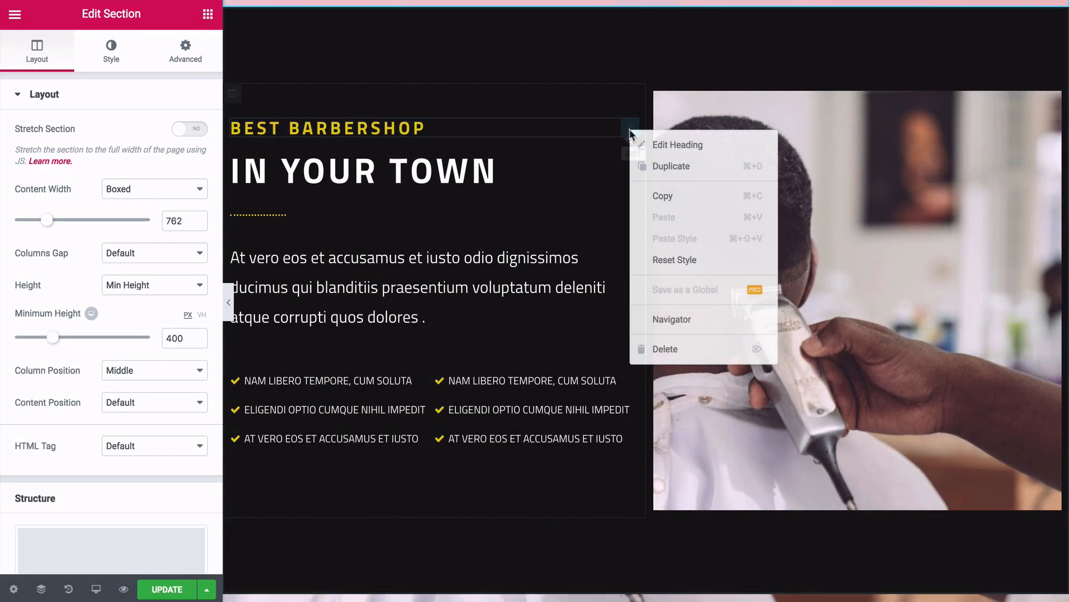
pyautogui.click(661, 350)
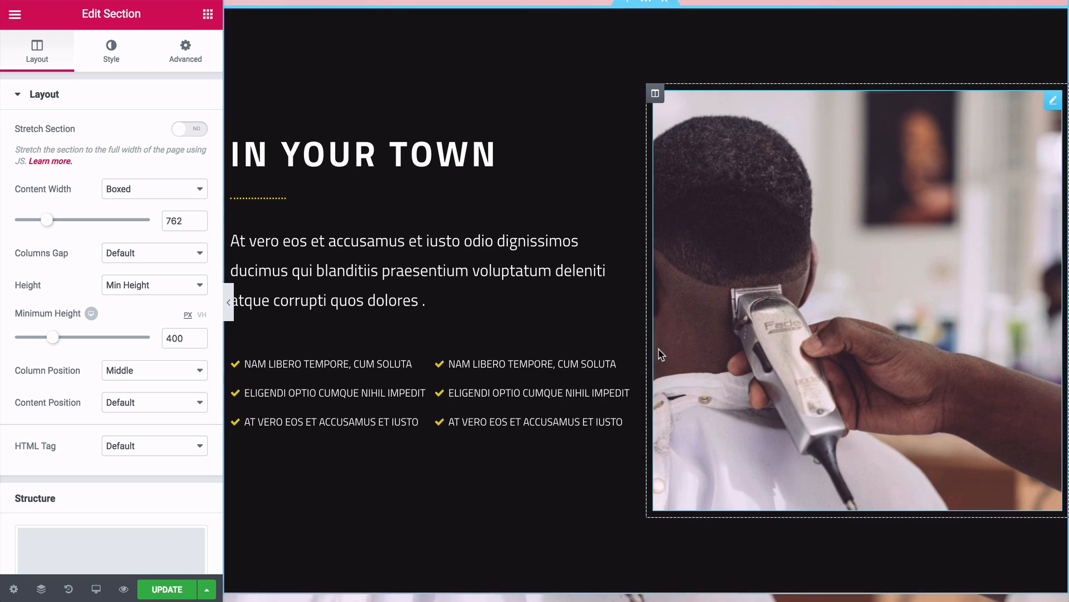
pyautogui.click(496, 154)
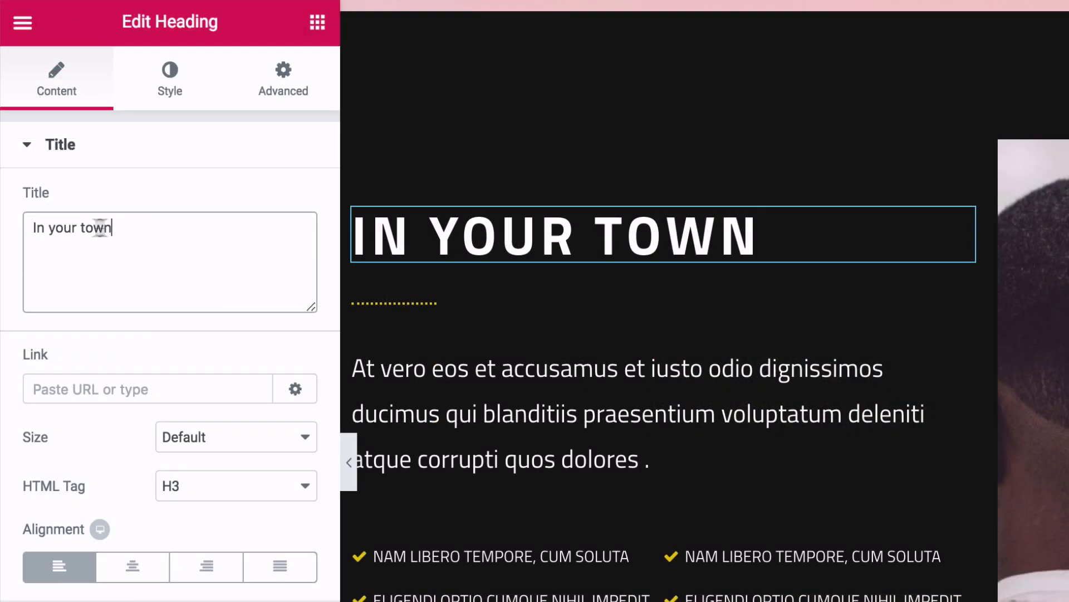
pyautogui.tripleClick(66, 148)
pyautogui.press('BackSpace')
pyautogui.write('WT')
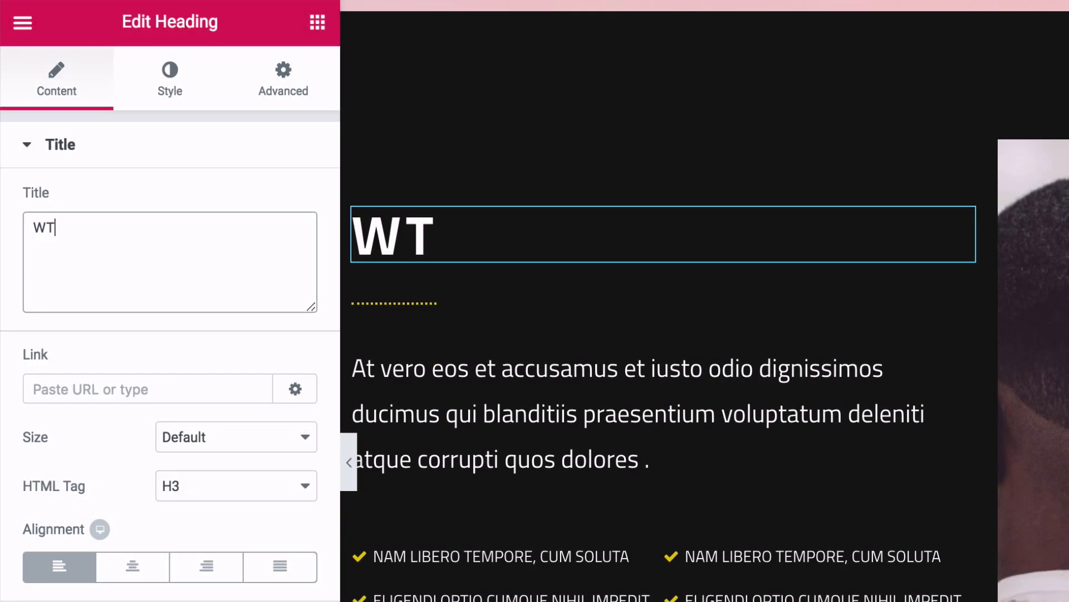
pyautogui.write('C System')
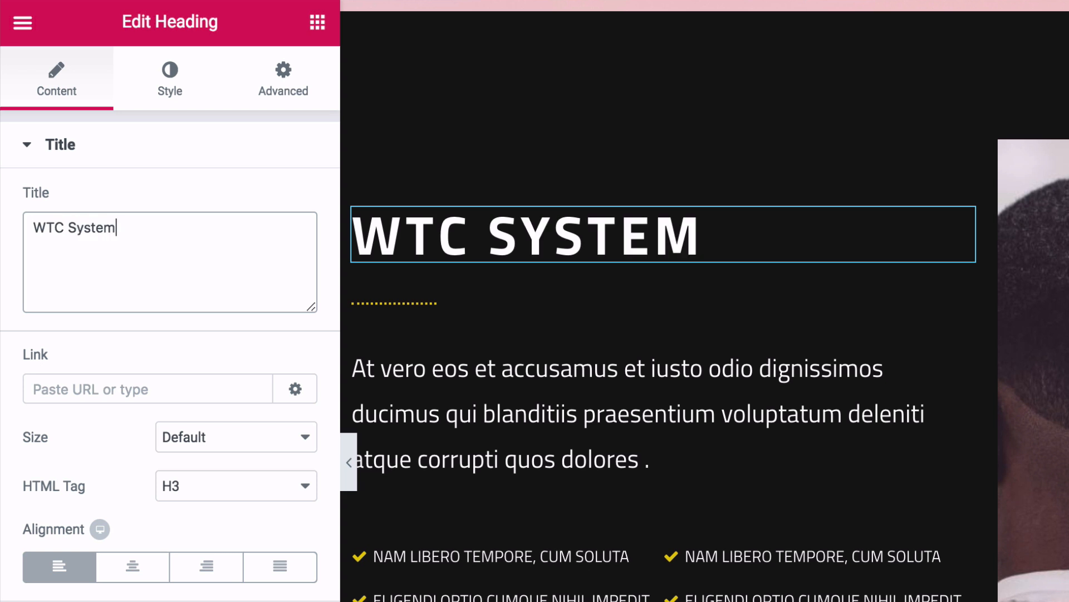
# - Set the WTC System heading to Lato at 38 px
pyautogui.click(167, 92)
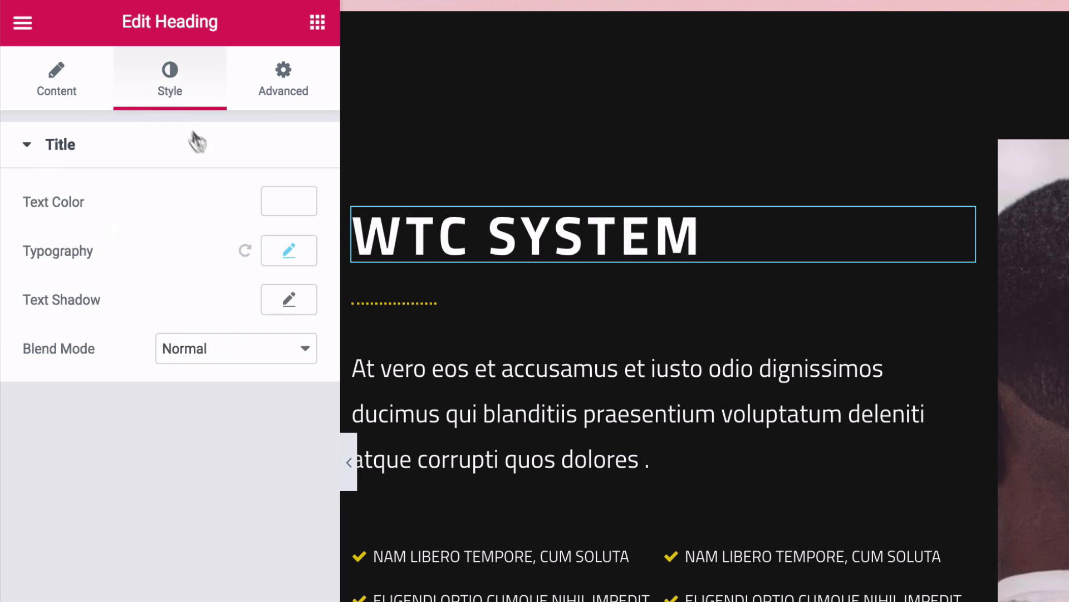
pyautogui.click(281, 253)
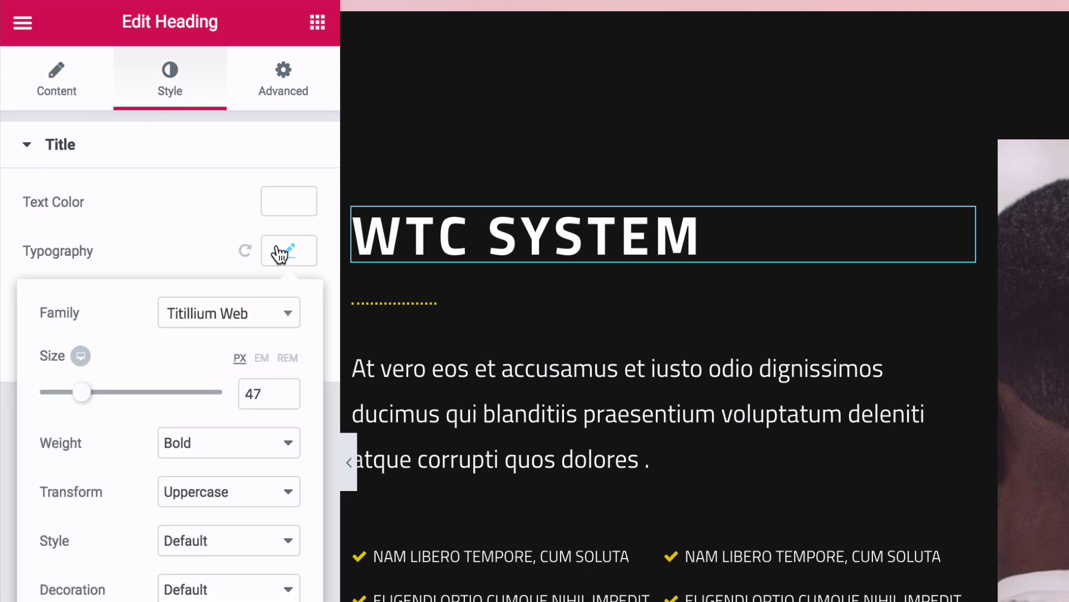
pyautogui.click(253, 312)
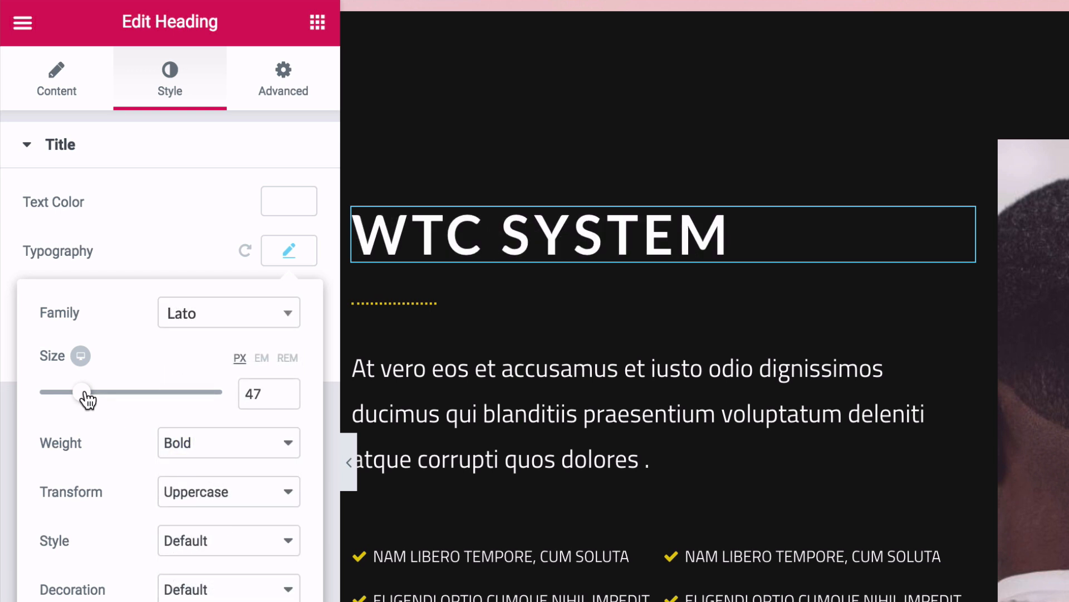
pyautogui.moveTo(85, 393); pyautogui.dragTo(77, 399)
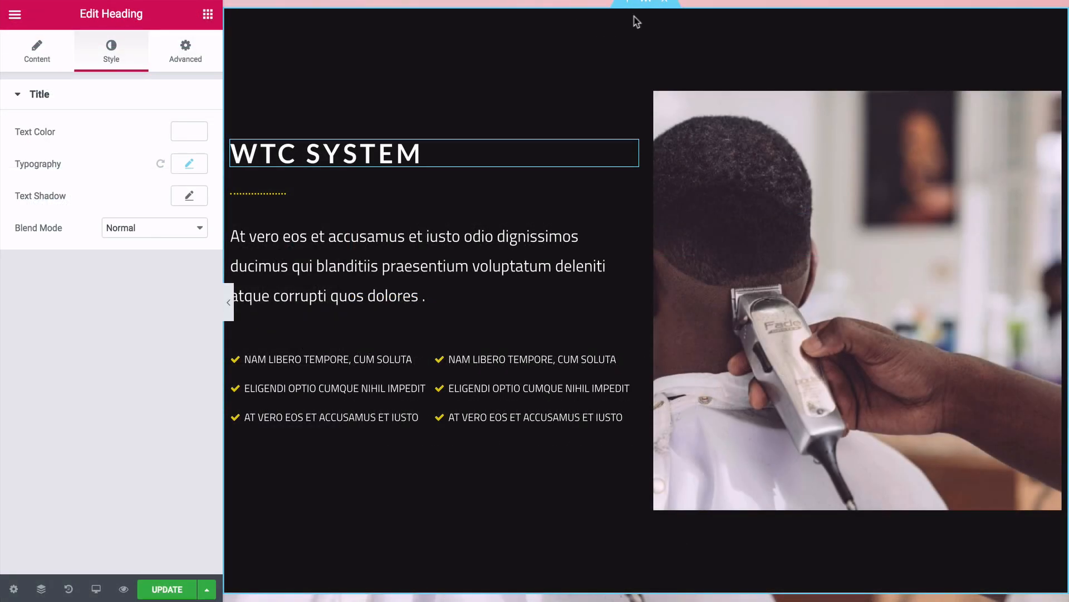
# - Give the WTC System section a dark navy background colour
pyautogui.click(646, 3)
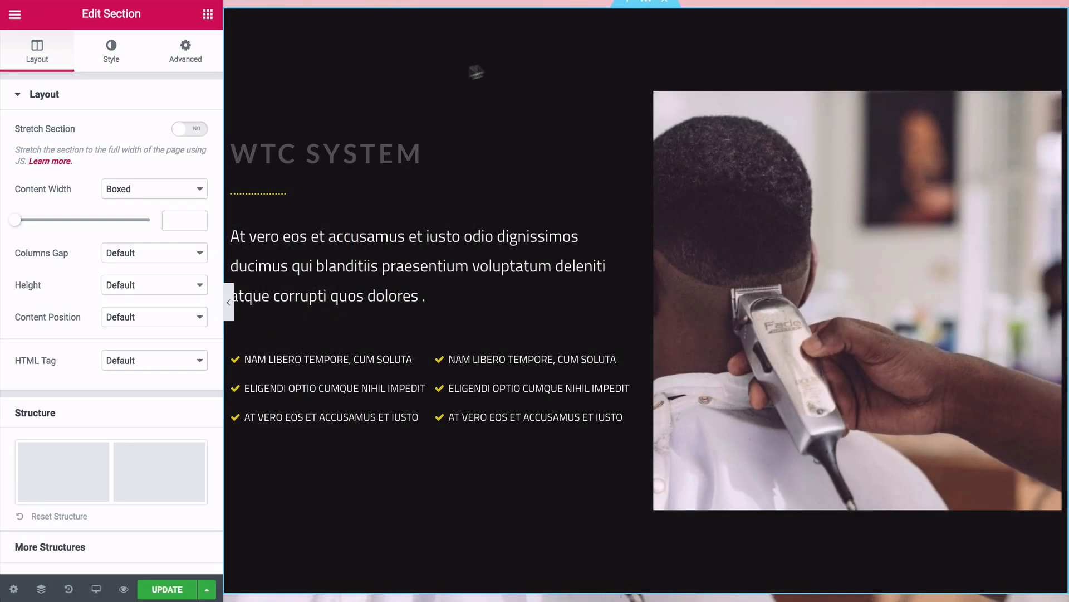
pyautogui.click(111, 51)
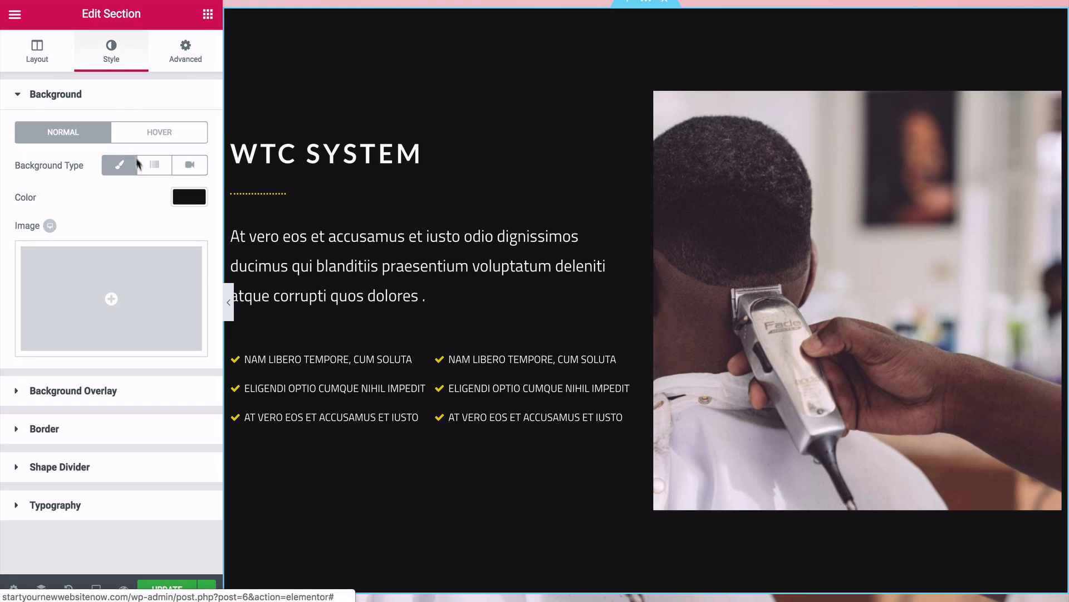
pyautogui.click(190, 198)
pyautogui.click(98, 379)
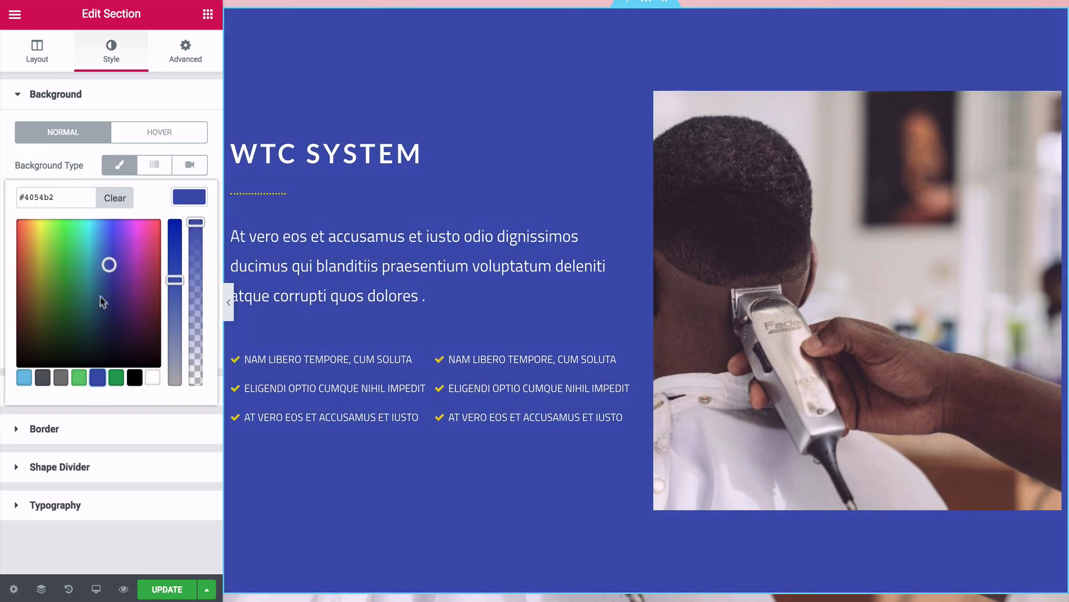
pyautogui.moveTo(109, 265)
pyautogui.mouseDown()
pyautogui.moveTo(119, 242)
pyautogui.moveTo(116, 303)
pyautogui.mouseUp()
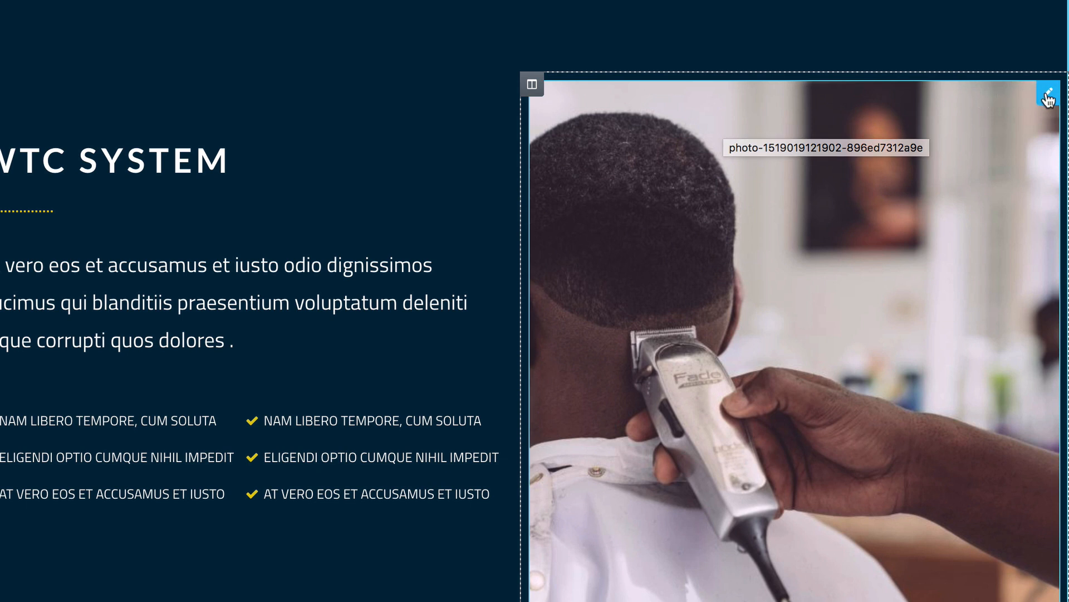
# - Delete the barber photo beside the WTC System text
pyautogui.rightClick(1045, 91)
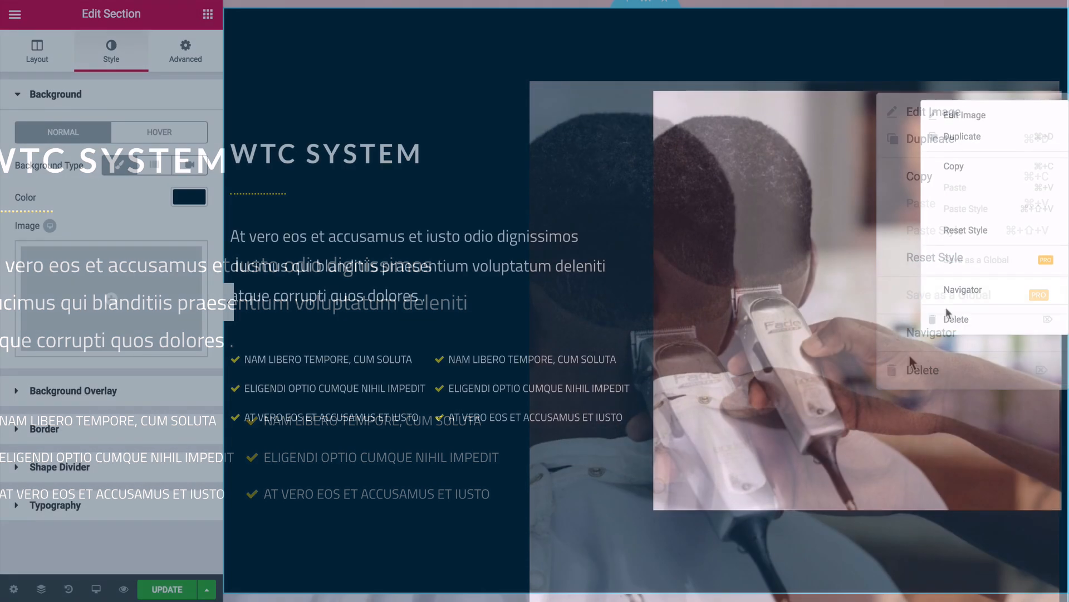
pyautogui.click(950, 318)
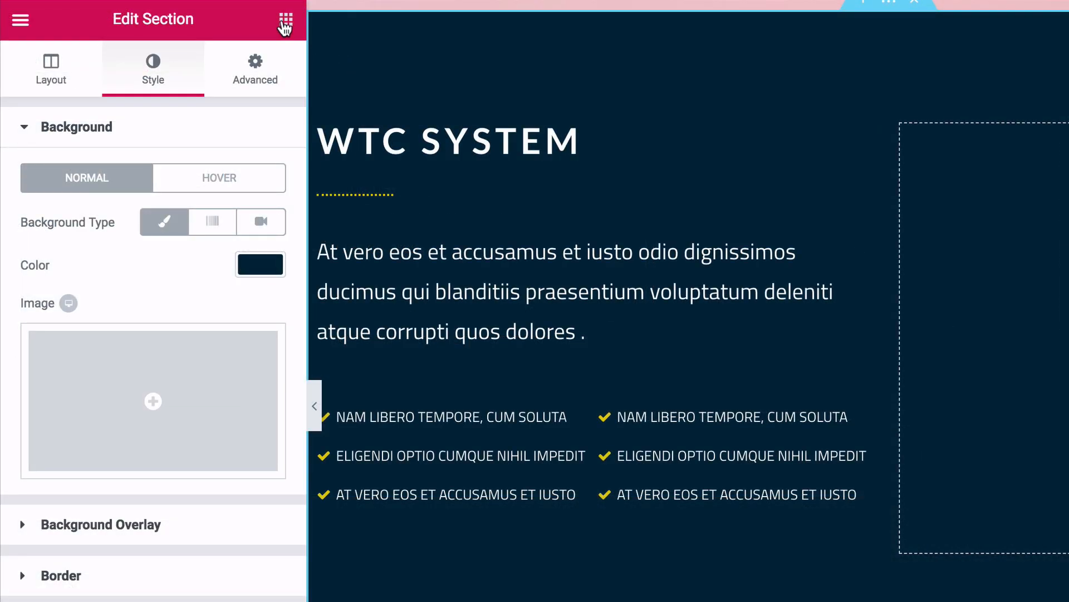
pyautogui.click(286, 22)
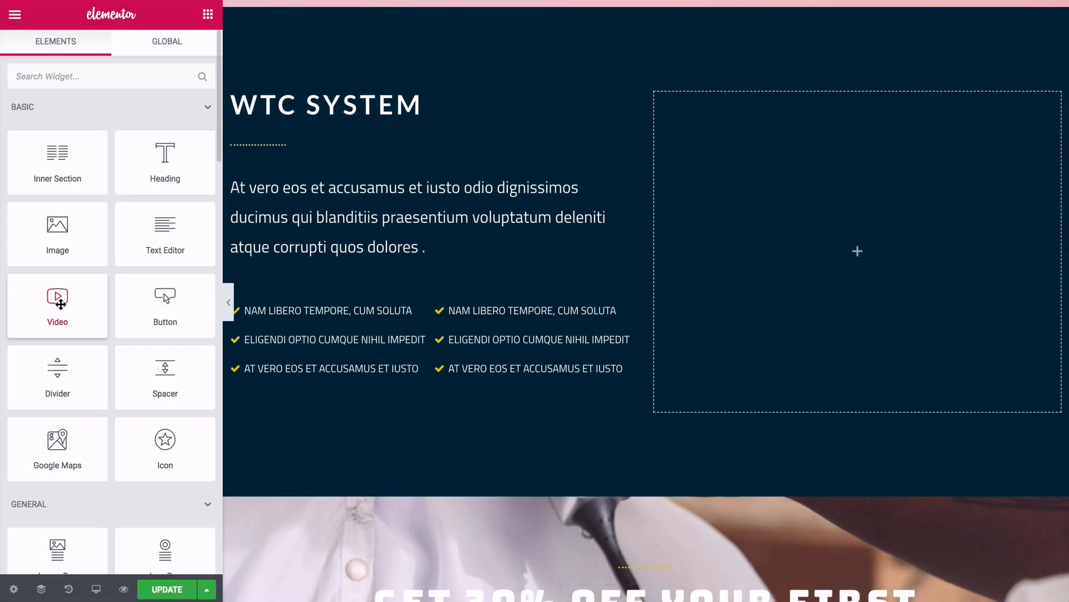
# - Add a Video widget with a pasted YouTube link and some top padding to the empty column
pyautogui.moveTo(62, 304); pyautogui.dragTo(841, 248)
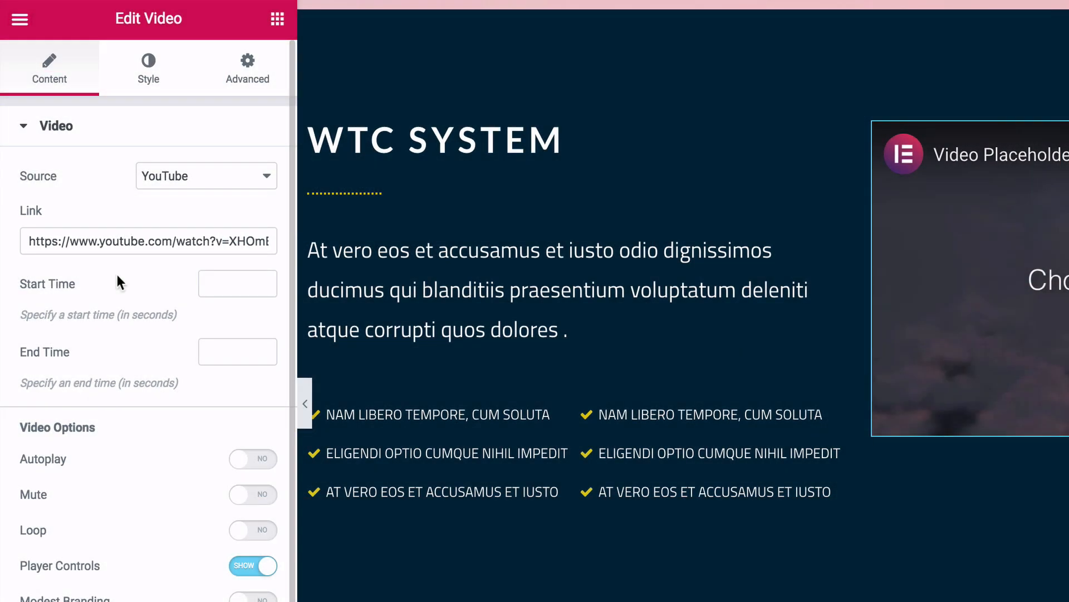
pyautogui.click(81, 242)
pyautogui.tripleClick(81, 241)
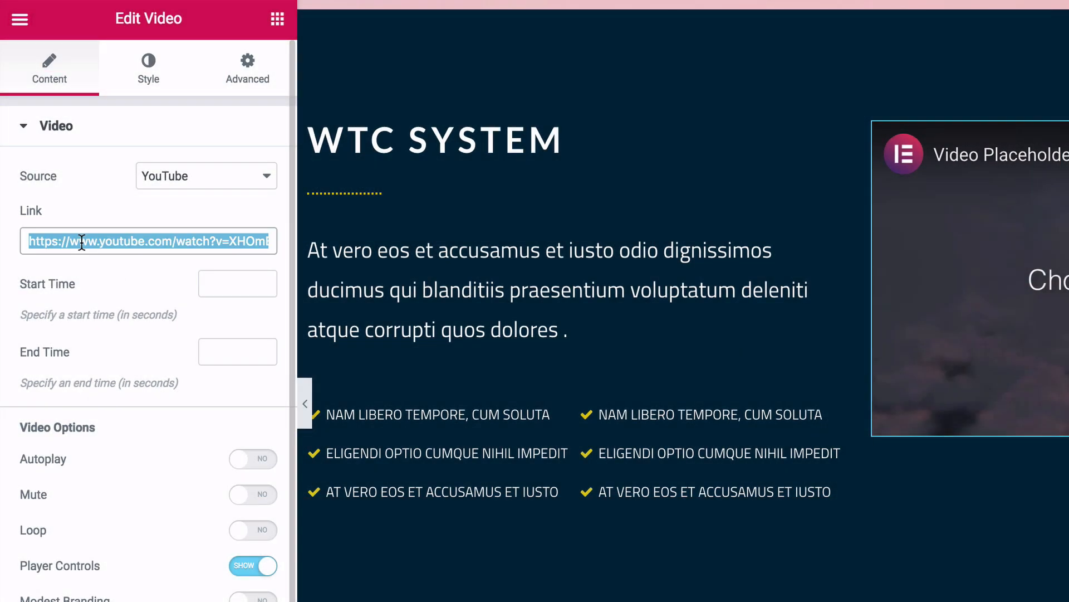
pyautogui.write('https://www.youtube.com/watch?v=wfkUTy5WWFM')
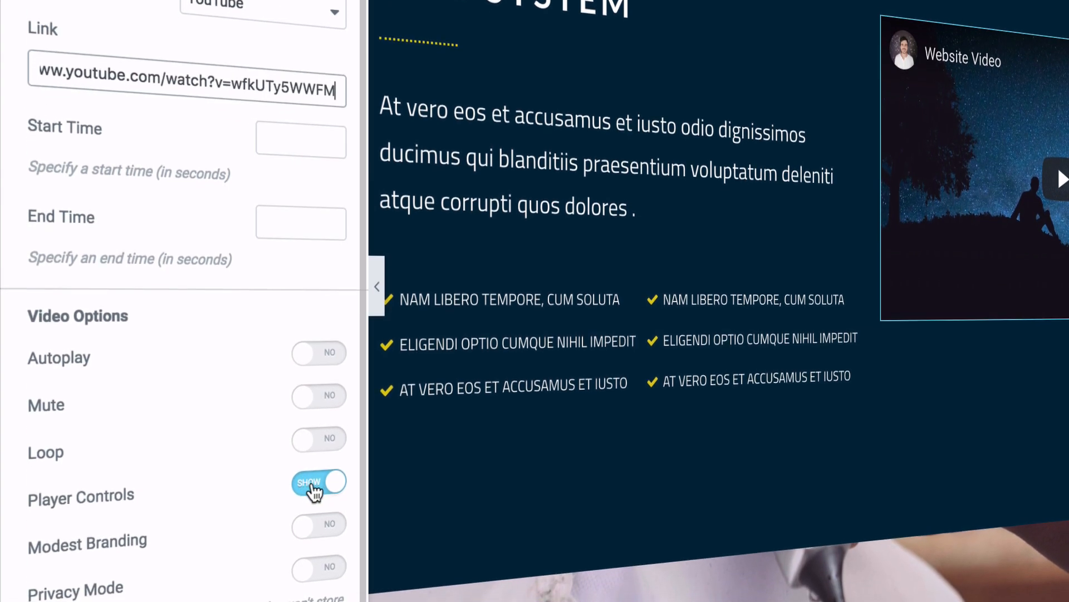
pyautogui.click(315, 492)
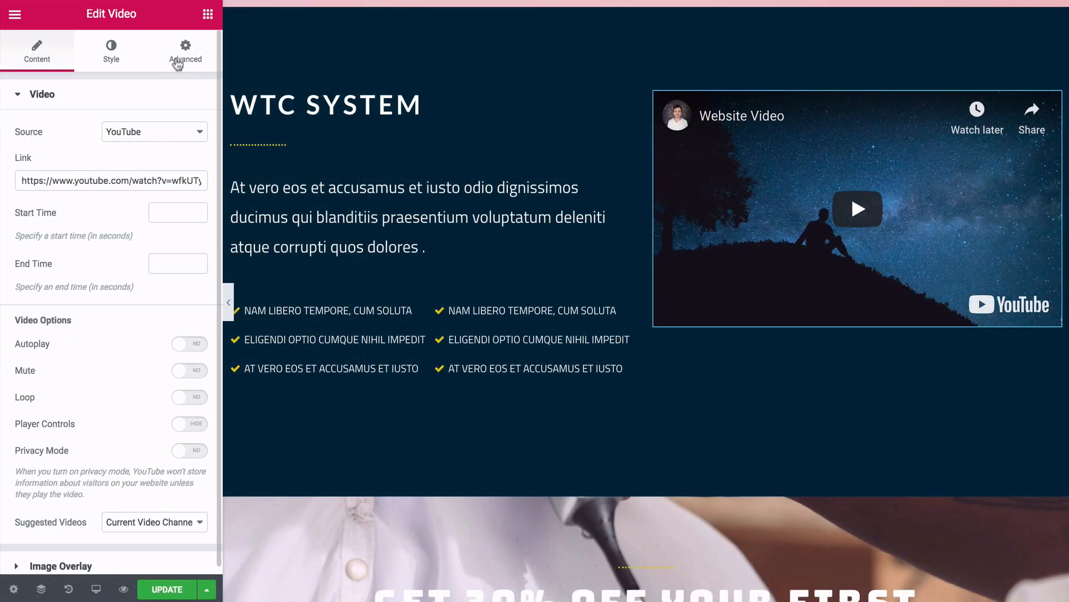
pyautogui.click(180, 57)
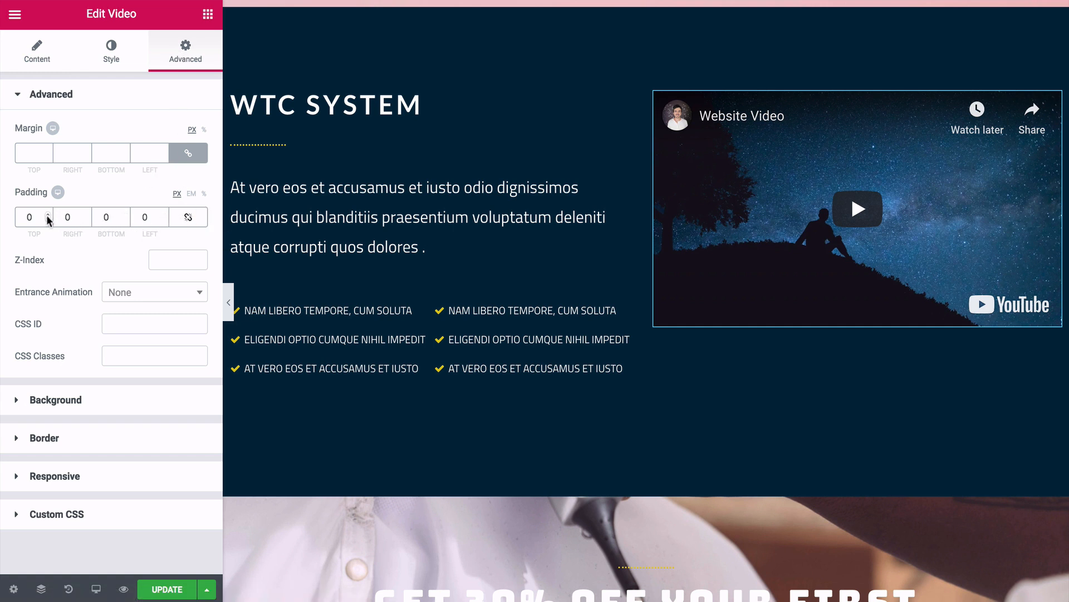
pyautogui.moveTo(48, 215); pyautogui.dragTo(47, 217)
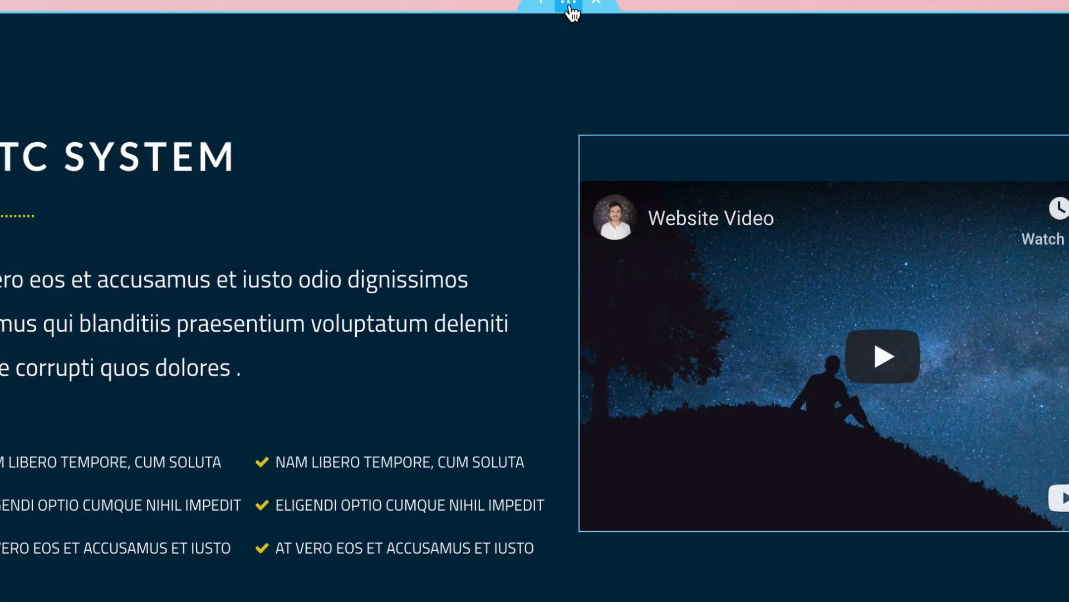
# - Set the WTC System section's top and bottom padding to 130 px
pyautogui.click(569, 5)
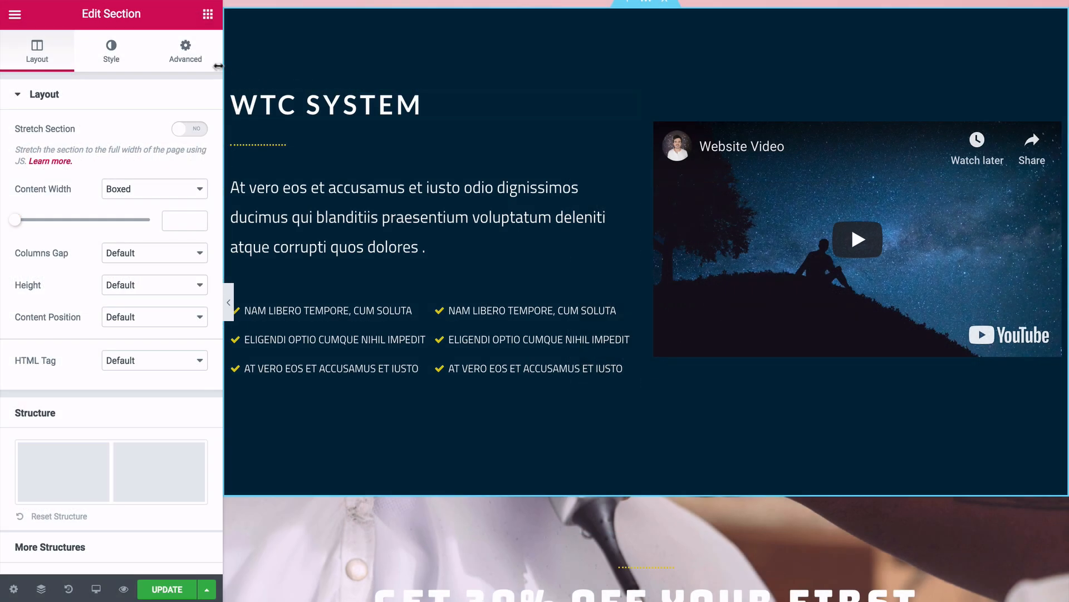
pyautogui.click(199, 63)
pyautogui.moveTo(48, 215); pyautogui.dragTo(48, 215)
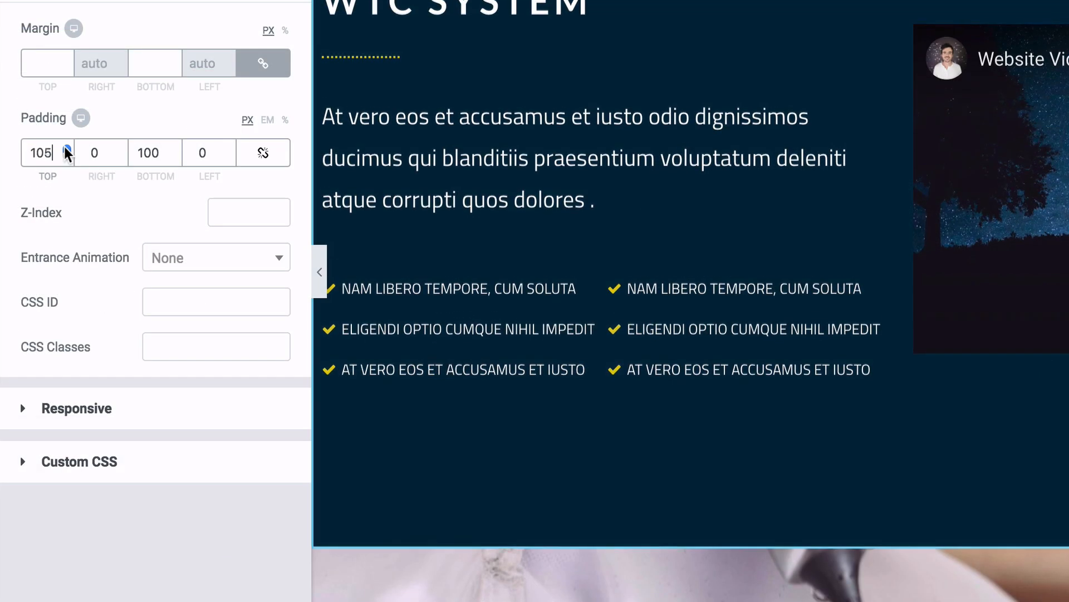
pyautogui.moveTo(65, 146); pyautogui.dragTo(64, 146)
pyautogui.moveTo(176, 148); pyautogui.dragTo(175, 149)
# - Preview the page with the editor panel hidden, then bring it back
pyautogui.hotkey('ctrl', 'p')
pyautogui.scroll(1, 534, 304)
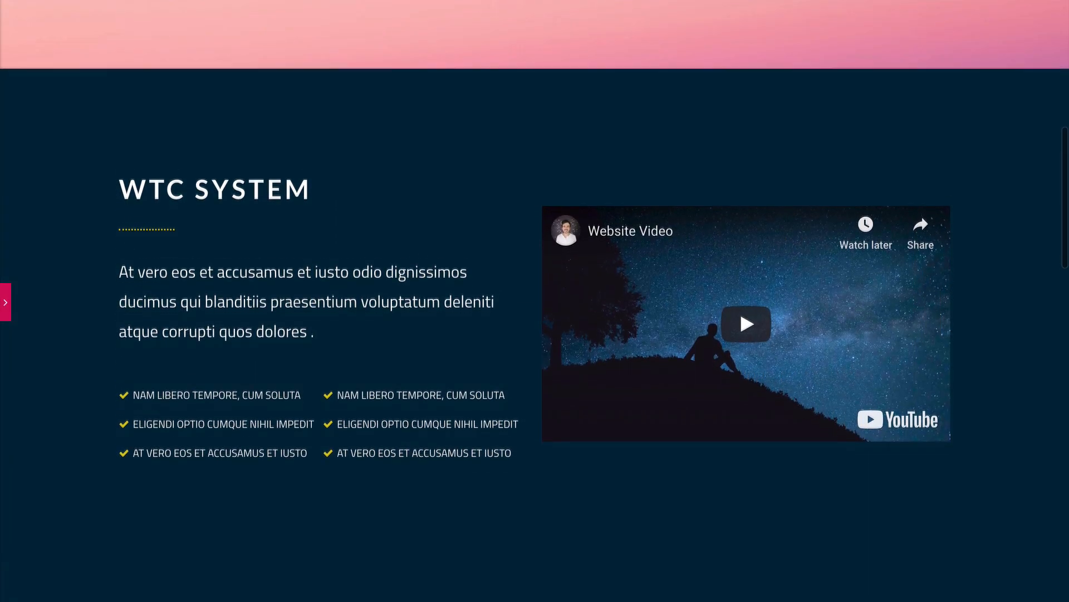
pyautogui.scroll(-1, 534, 304)
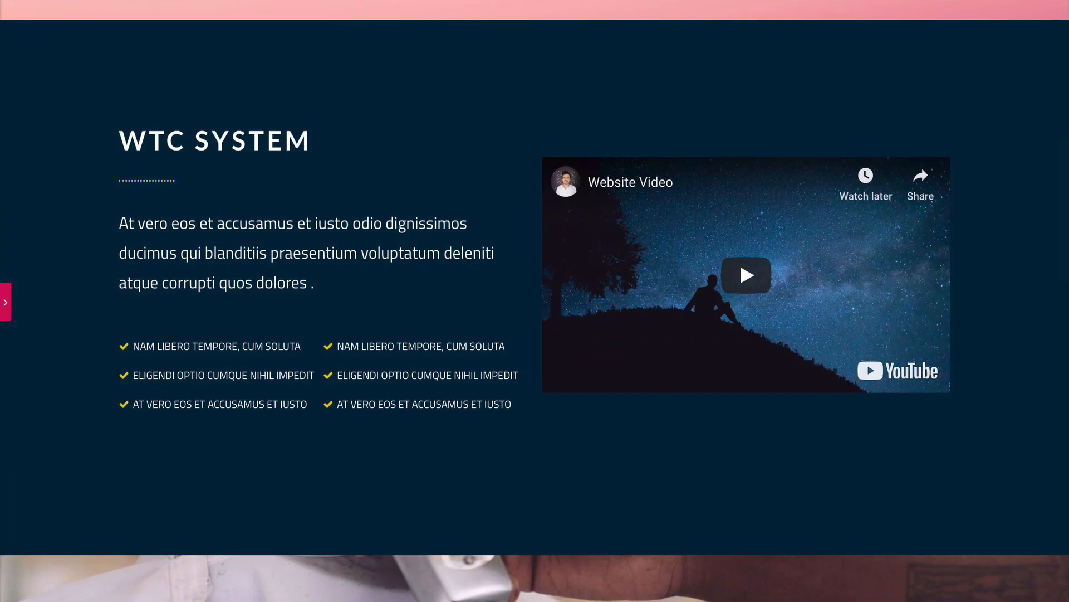
pyautogui.hotkey('ctrl', 'p')
pyautogui.scroll(-8, 646, 312)
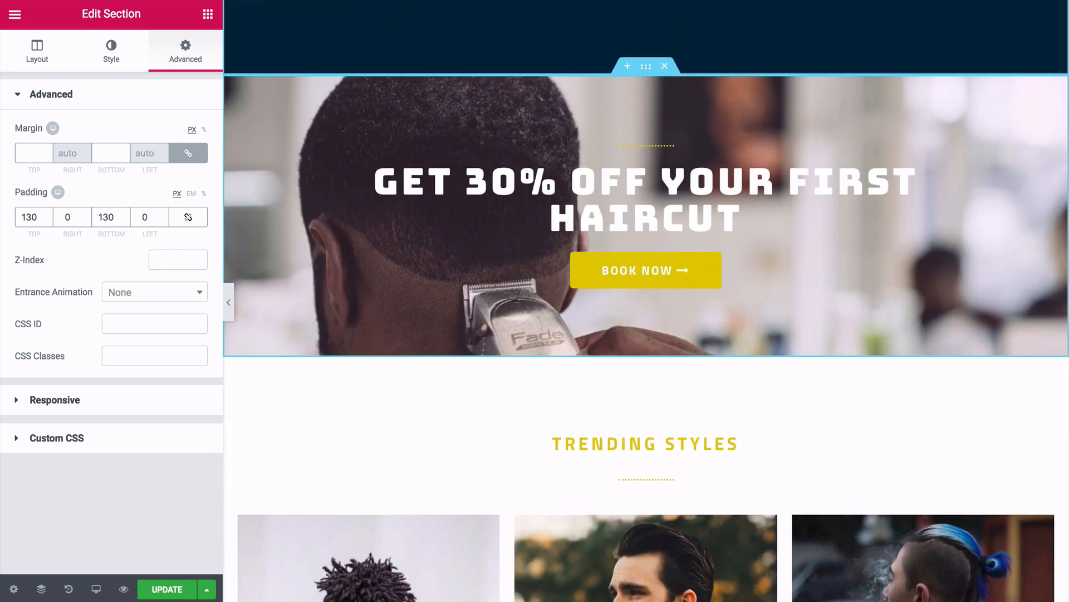
# - Retitle the promo heading 'Get Your Free WME Cheatsheet' and set it in Lato
pyautogui.scroll(3, 647, 301)
pyautogui.scroll(-2, 582, 161)
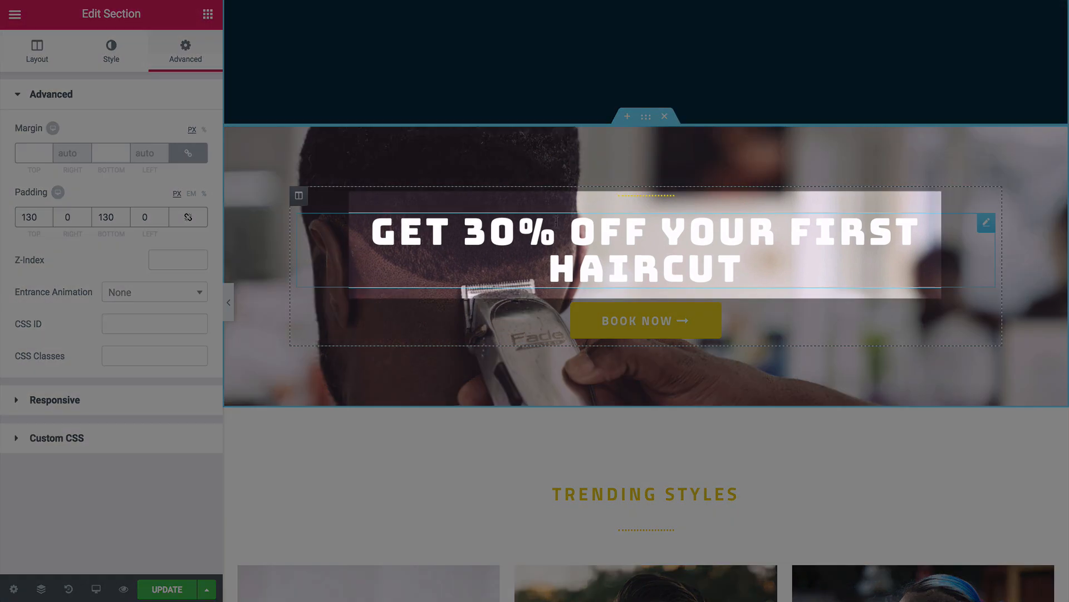
pyautogui.moveTo(217, 223); pyautogui.dragTo(42, 216)
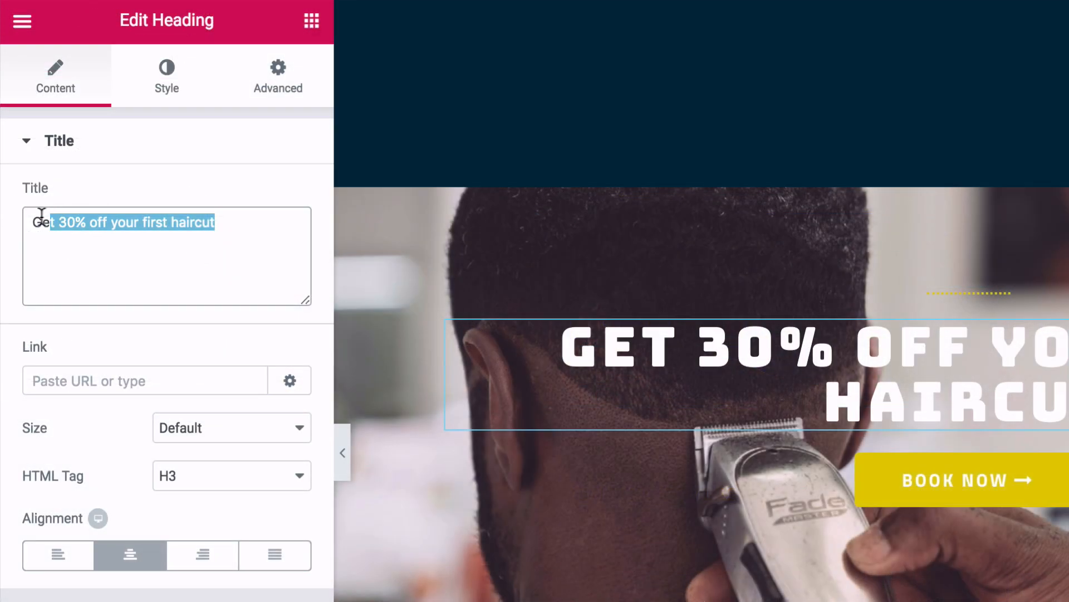
pyautogui.press('BackSpace')
pyautogui.write('Get your free wme cheatsheet')
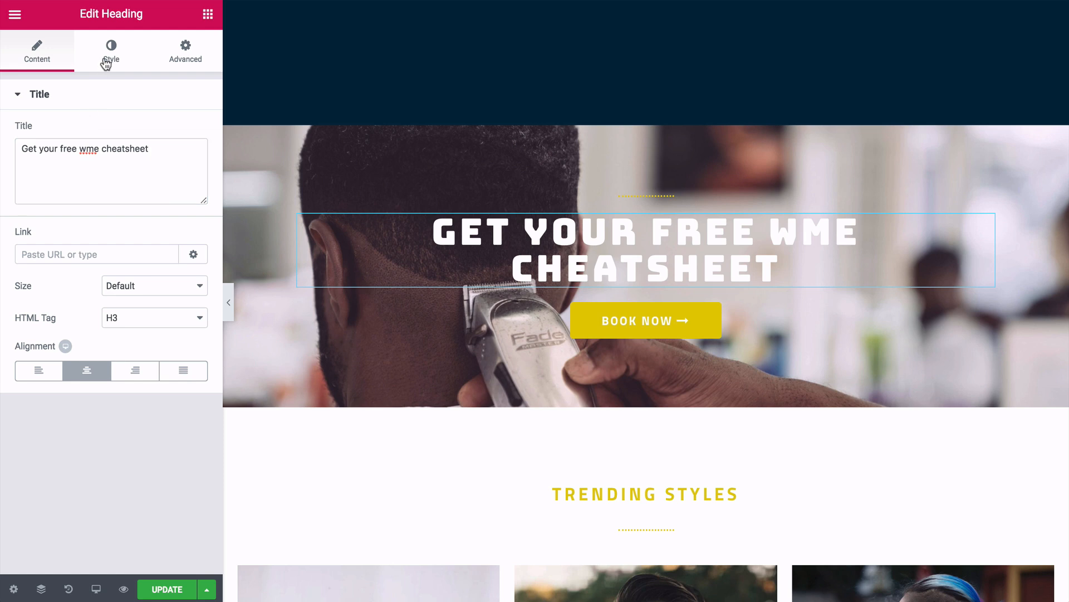
pyautogui.click(106, 65)
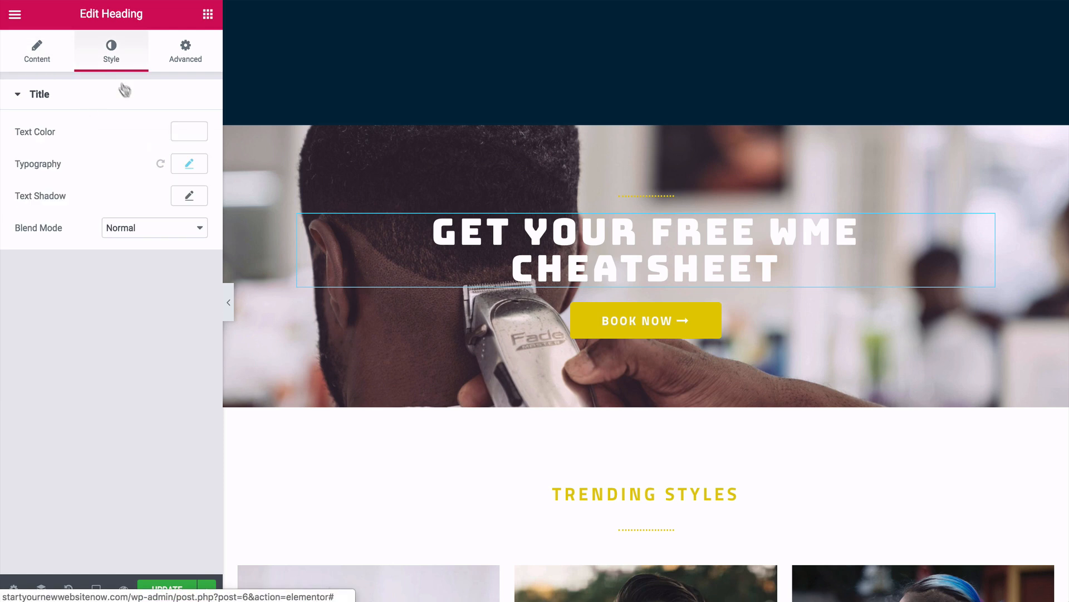
pyautogui.click(186, 164)
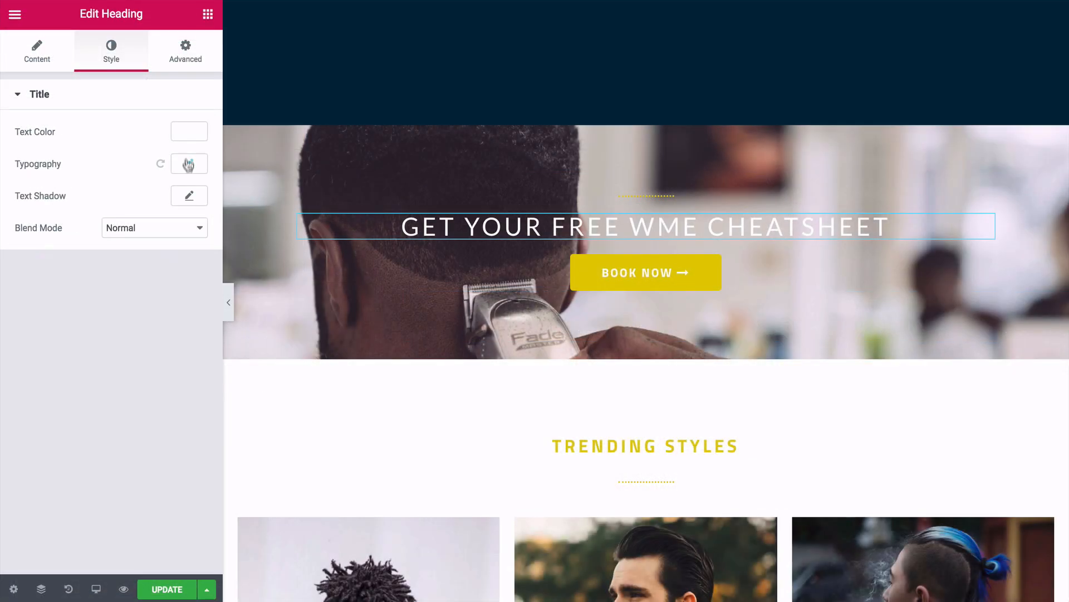
# - Give the heading 10 px top and 20 px bottom padding
pyautogui.click(186, 60)
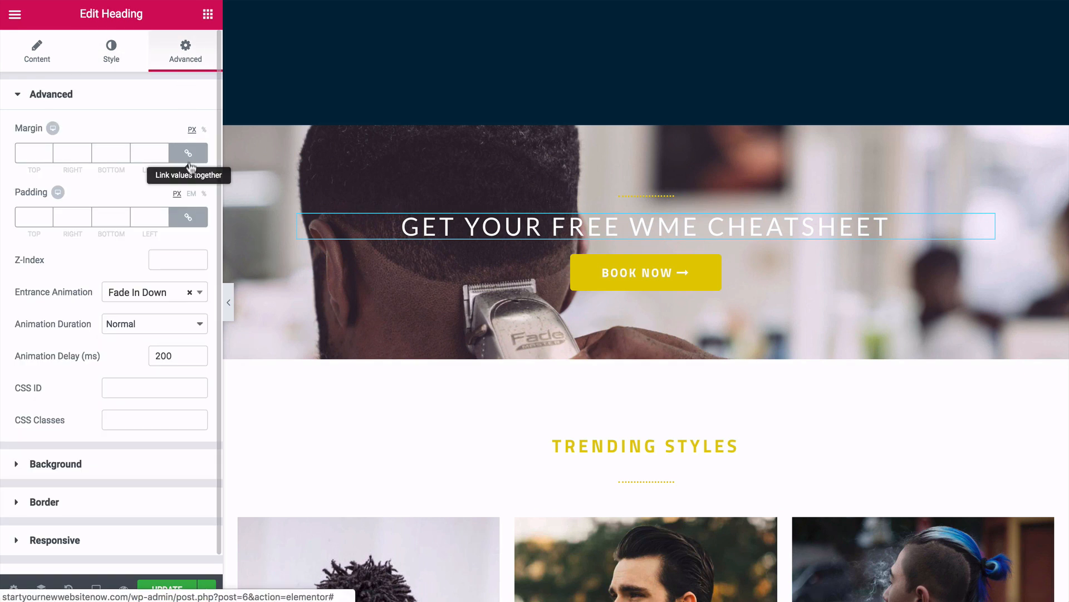
pyautogui.doubleClick(48, 218)
pyautogui.write('10')
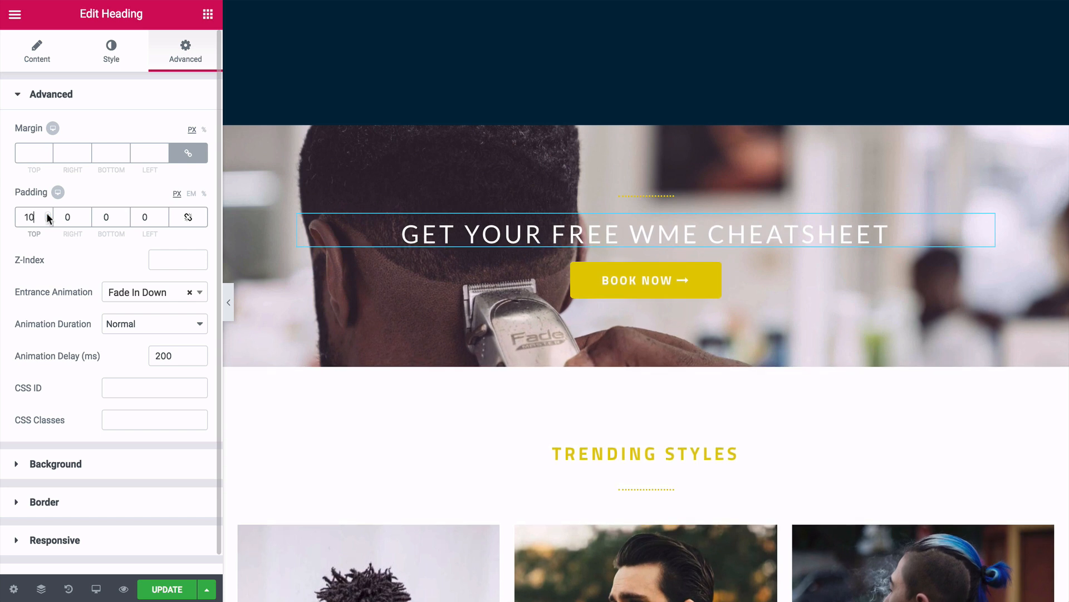
pyautogui.doubleClick(126, 217)
pyautogui.write('20')
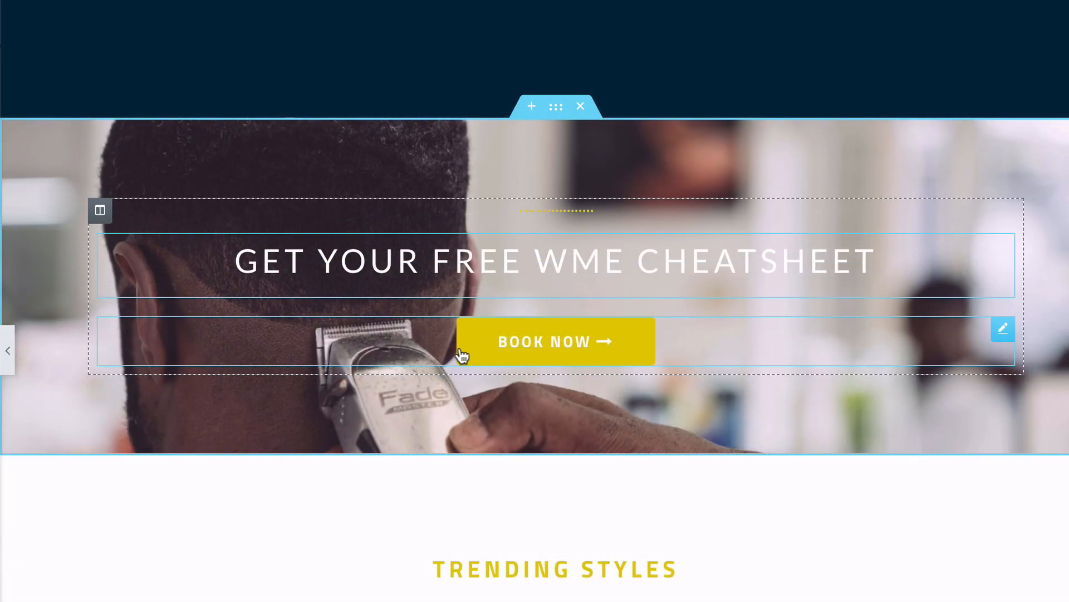
# - Clear the arrow icon from the promo Book Now button
pyautogui.click(475, 351)
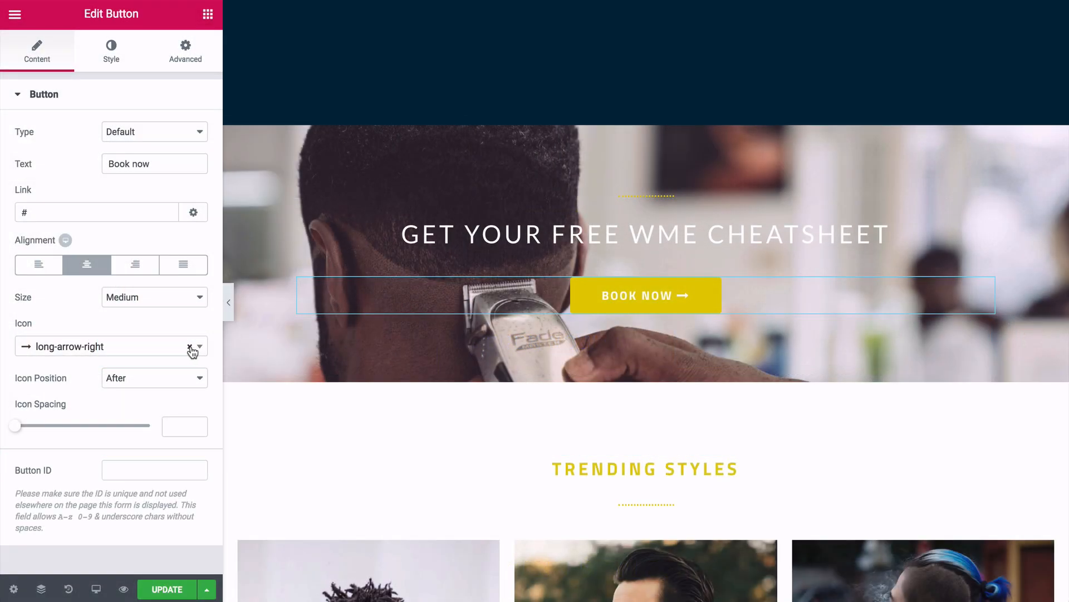
pyautogui.click(190, 346)
pyautogui.click(182, 321)
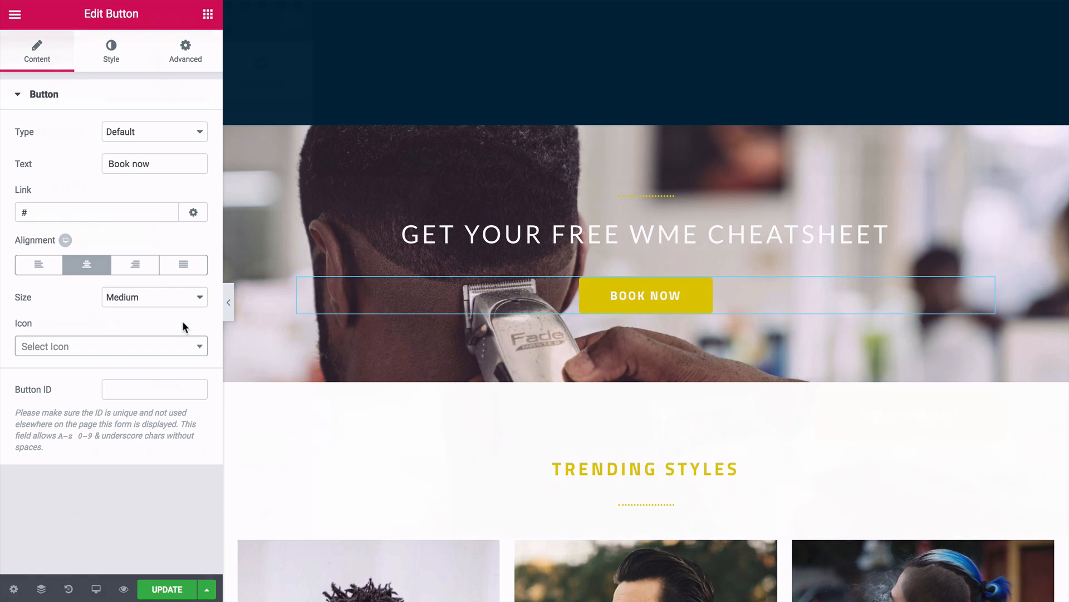
# - Switch the button font to Lato and relabel it 'Download'
pyautogui.click(119, 58)
pyautogui.click(257, 199)
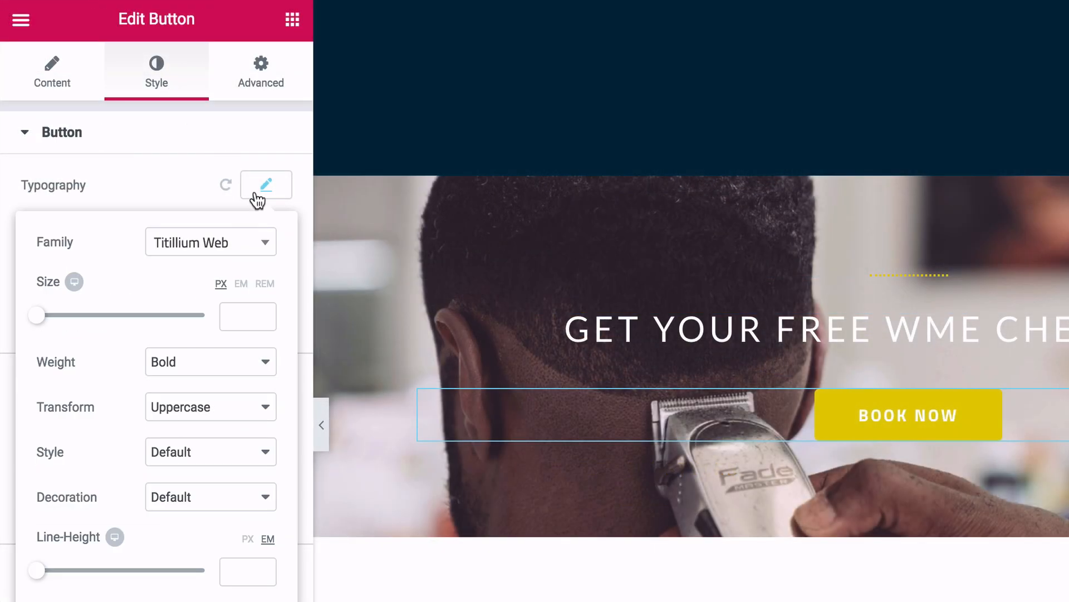
pyautogui.click(235, 243)
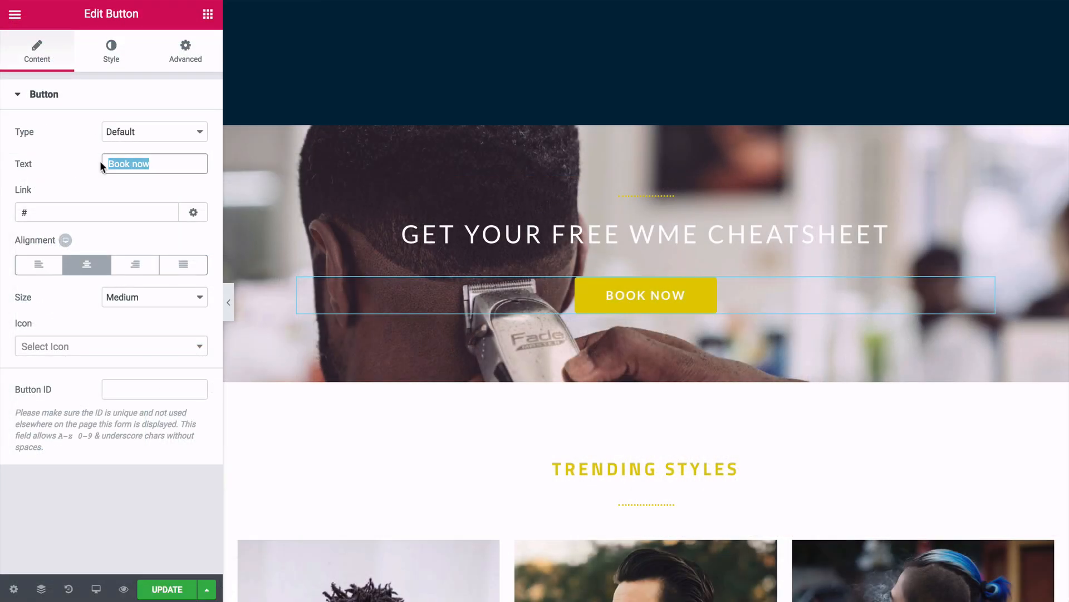
pyautogui.press('BackSpace')
pyautogui.write('Download')
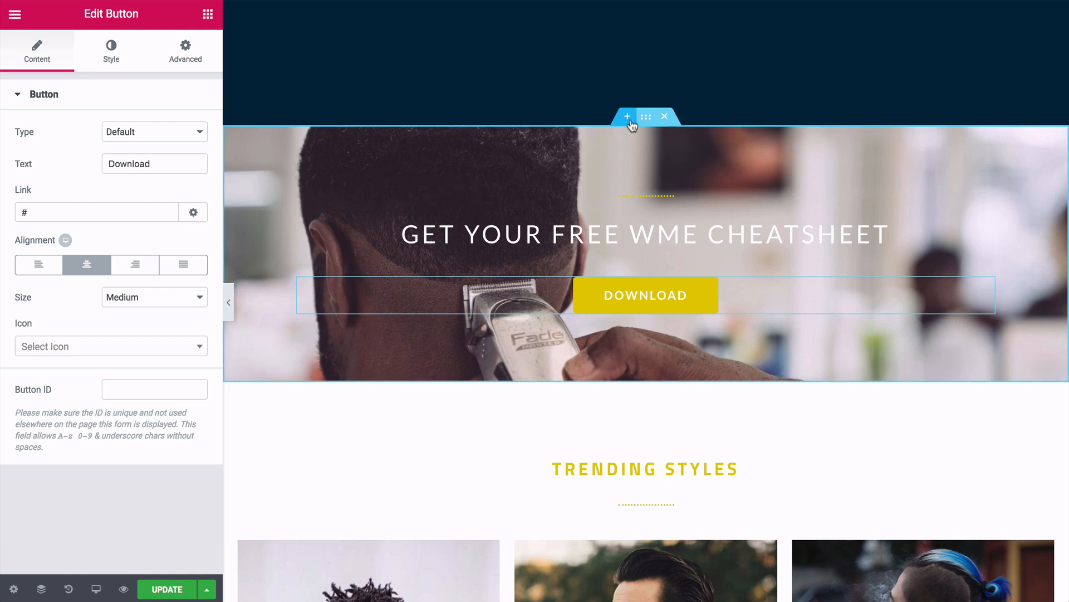
pyautogui.click(646, 119)
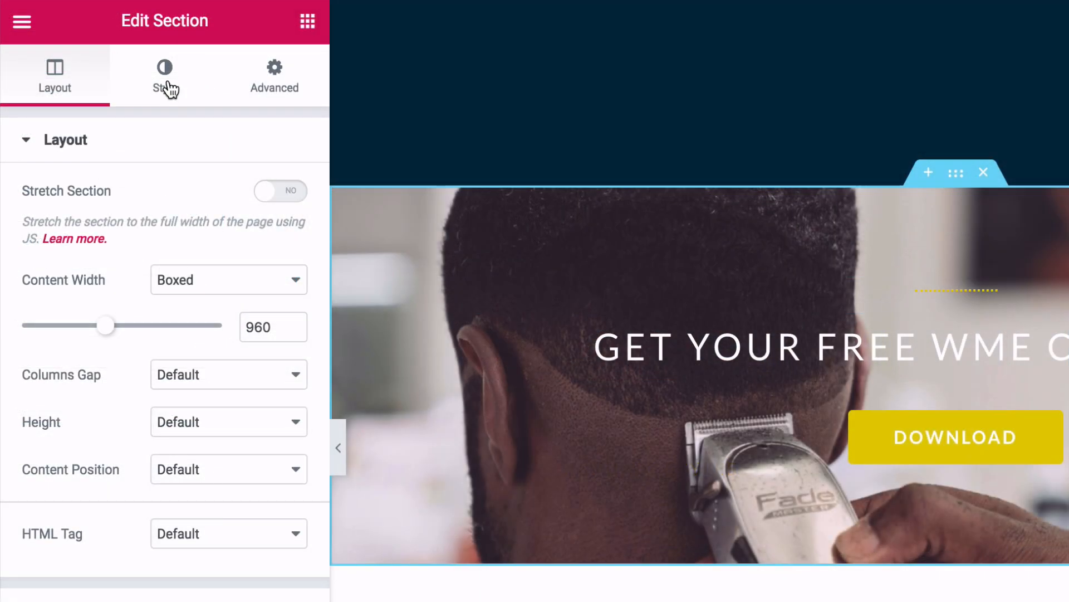
# - Set the section background to the uploaded sasha-stories wave photo, positioned Center Center
pyautogui.click(167, 89)
pyautogui.click(136, 398)
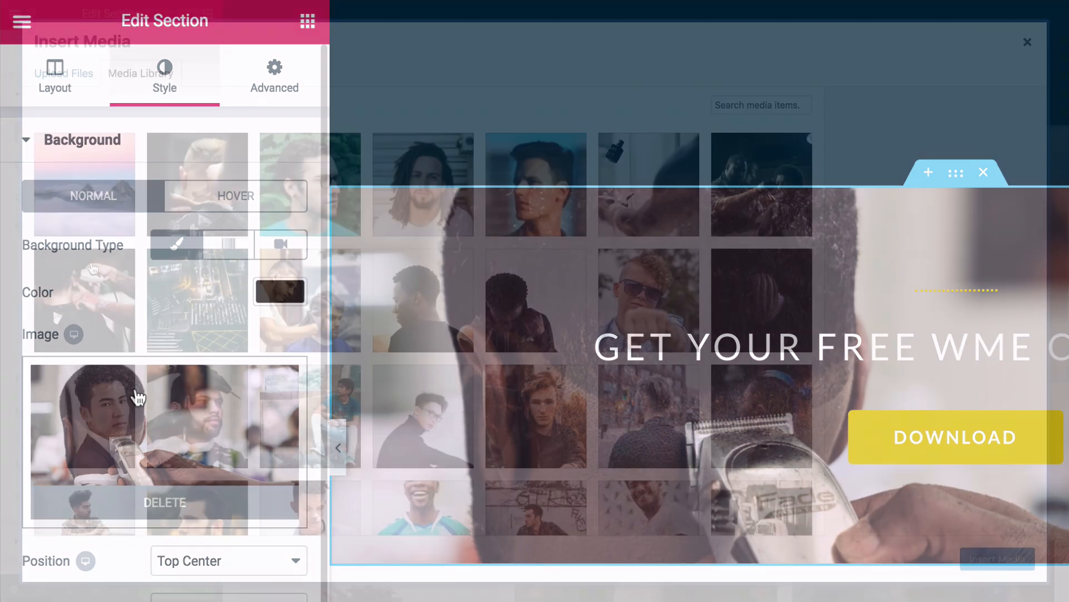
pyautogui.click(68, 78)
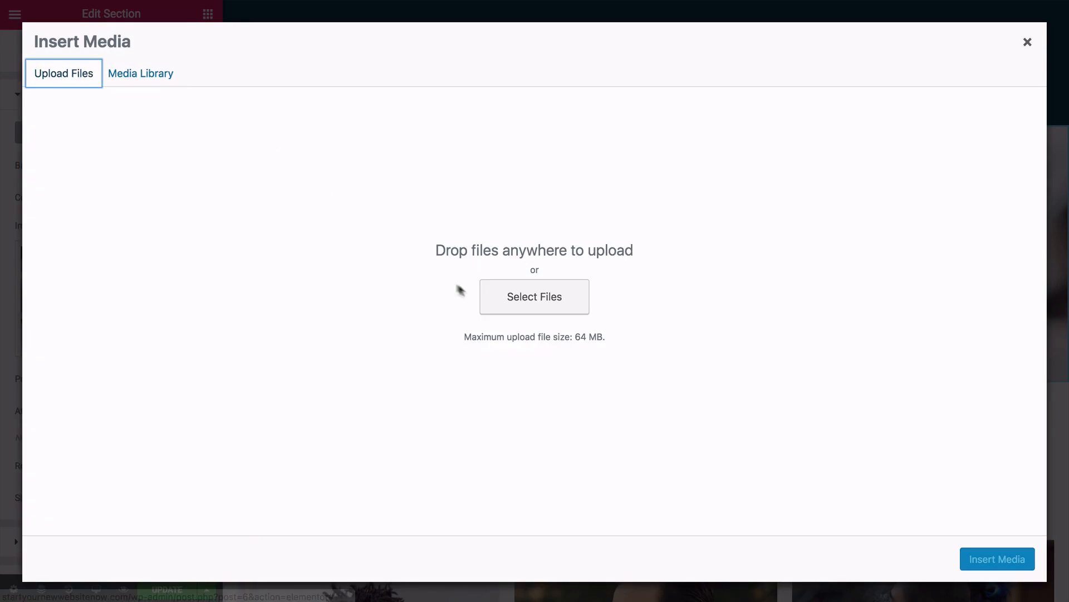
pyautogui.click(518, 303)
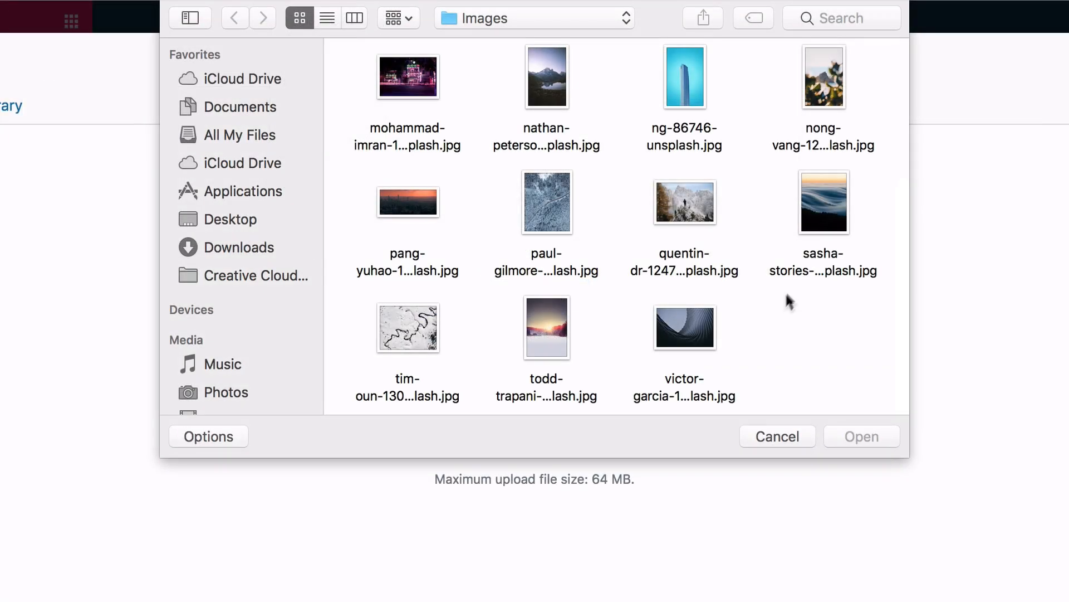
pyautogui.click(818, 198)
pyautogui.doubleClick(818, 197)
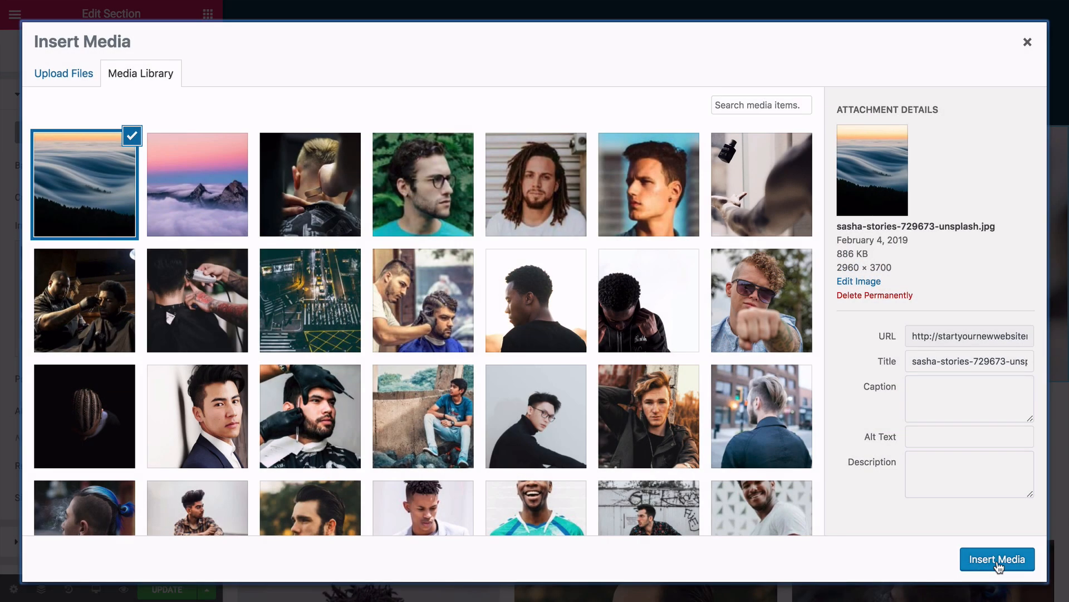
pyautogui.click(986, 563)
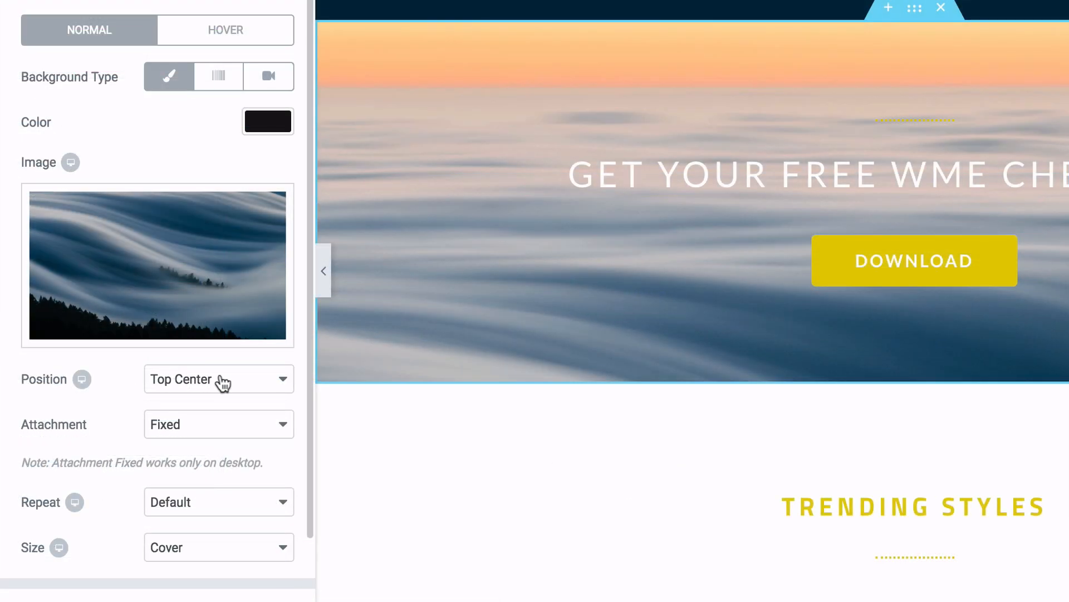
pyautogui.click(155, 375)
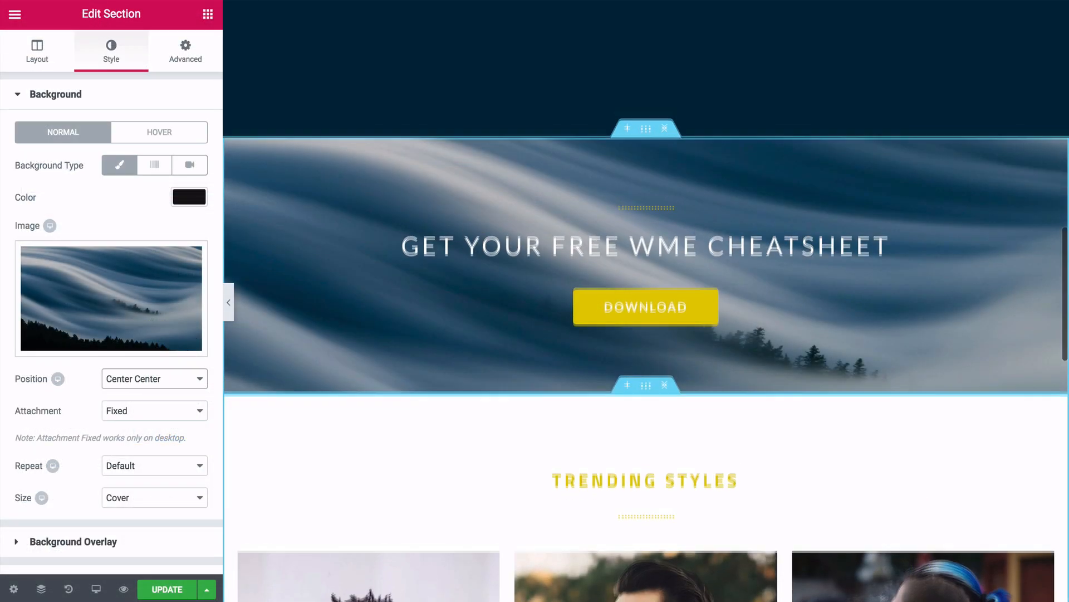
# - Hide the editor panel and preview the page full-width down to Trending Styles
pyautogui.scroll(3, 646, 357)
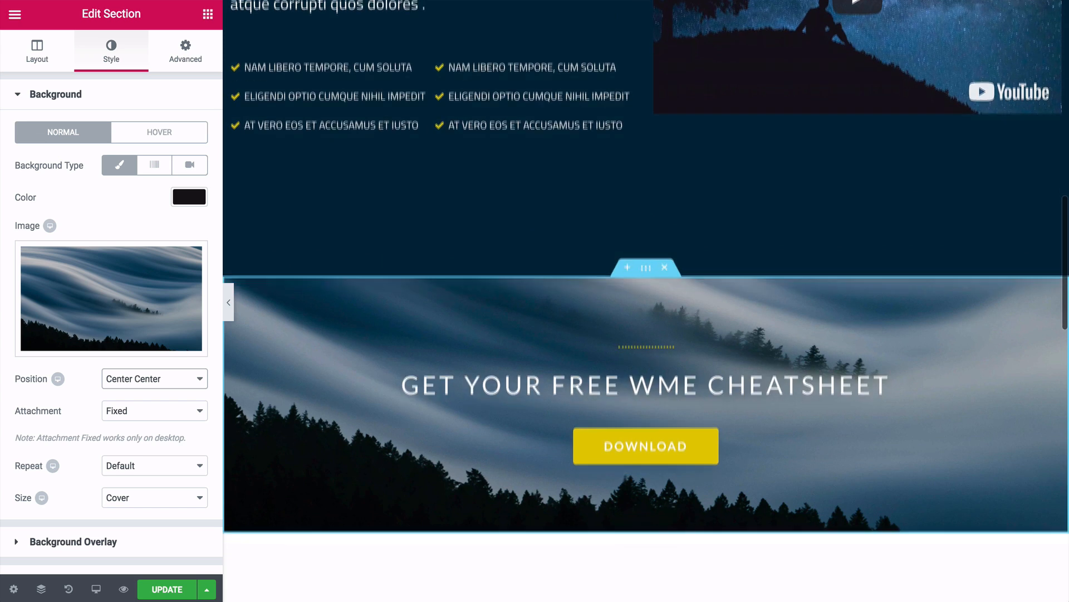
pyautogui.scroll(-3, 646, 300)
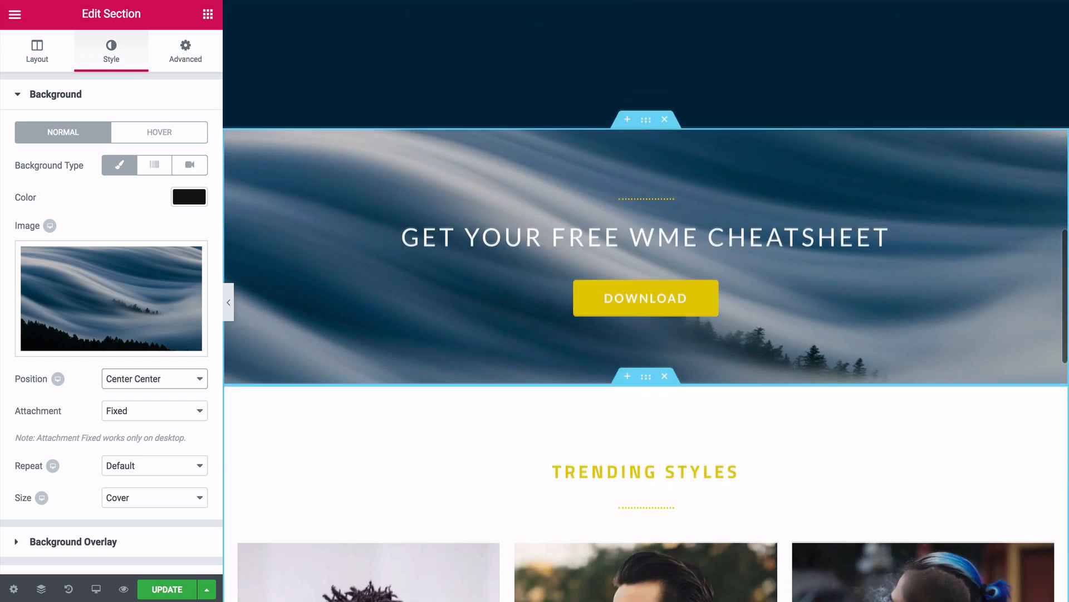
pyautogui.scroll(-8, 646, 345)
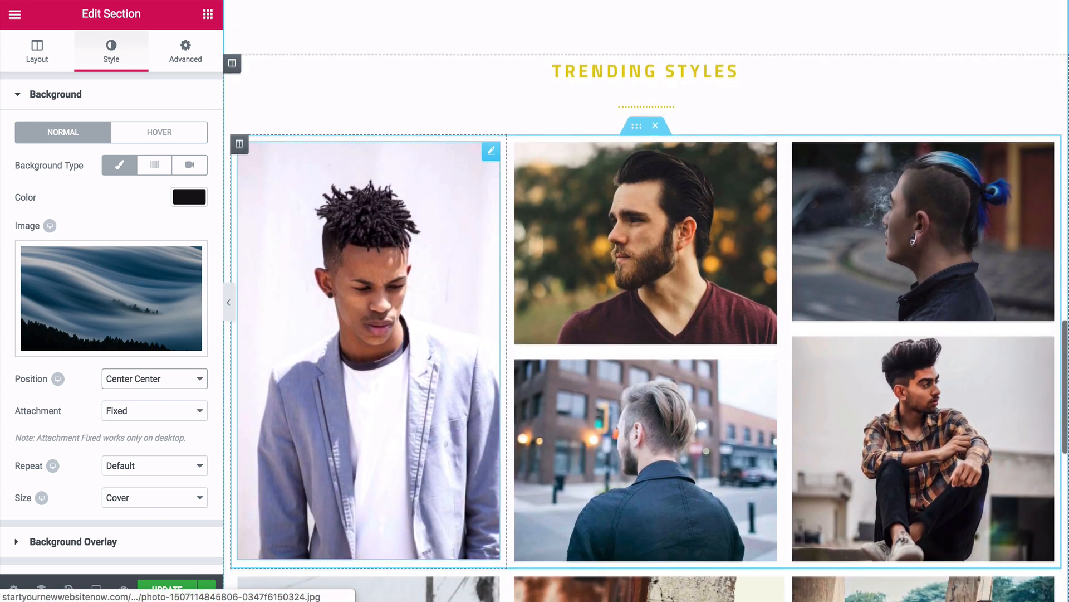
pyautogui.scroll(-6, 646, 301)
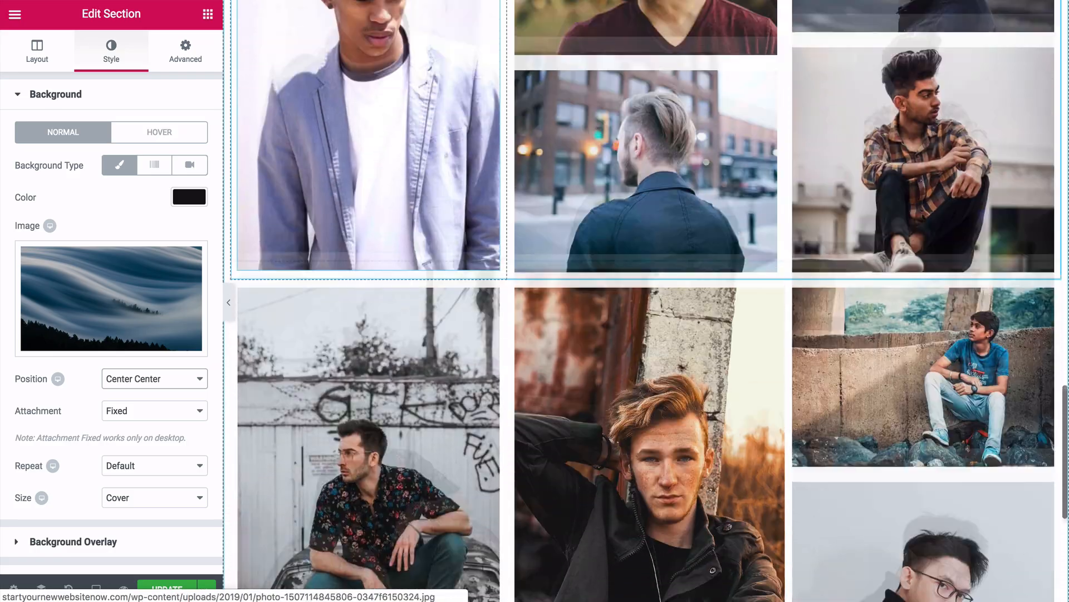
pyautogui.scroll(5, 646, 301)
pyautogui.click(228, 302)
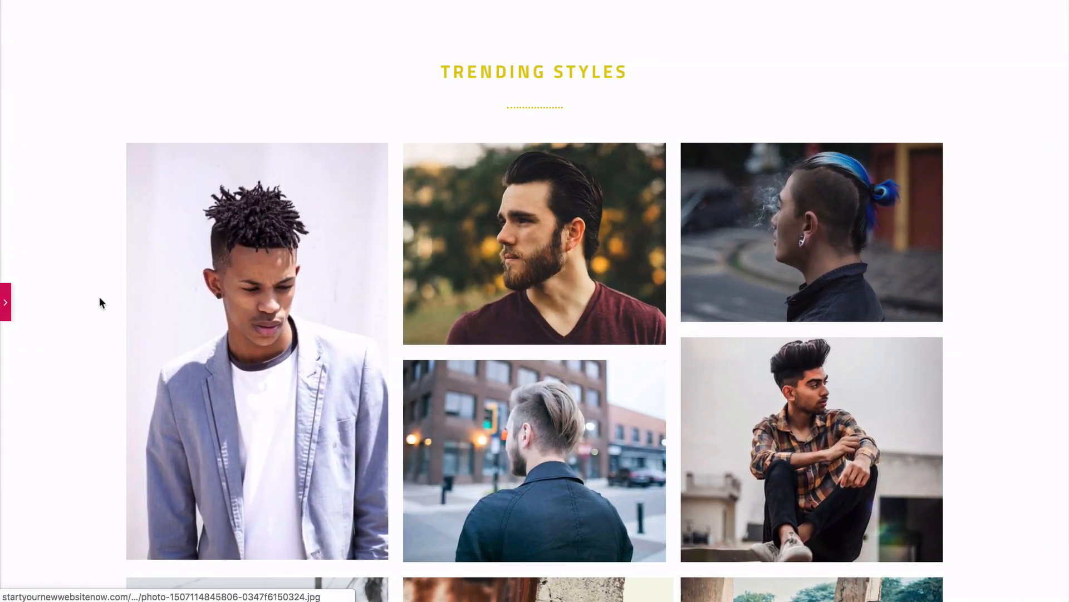
pyautogui.scroll(-5, 100, 303)
# - Enlarge the bearded man's Trending Styles photo in the lightbox, close it, then enlarge the first photo
pyautogui.scroll(6, 99, 303)
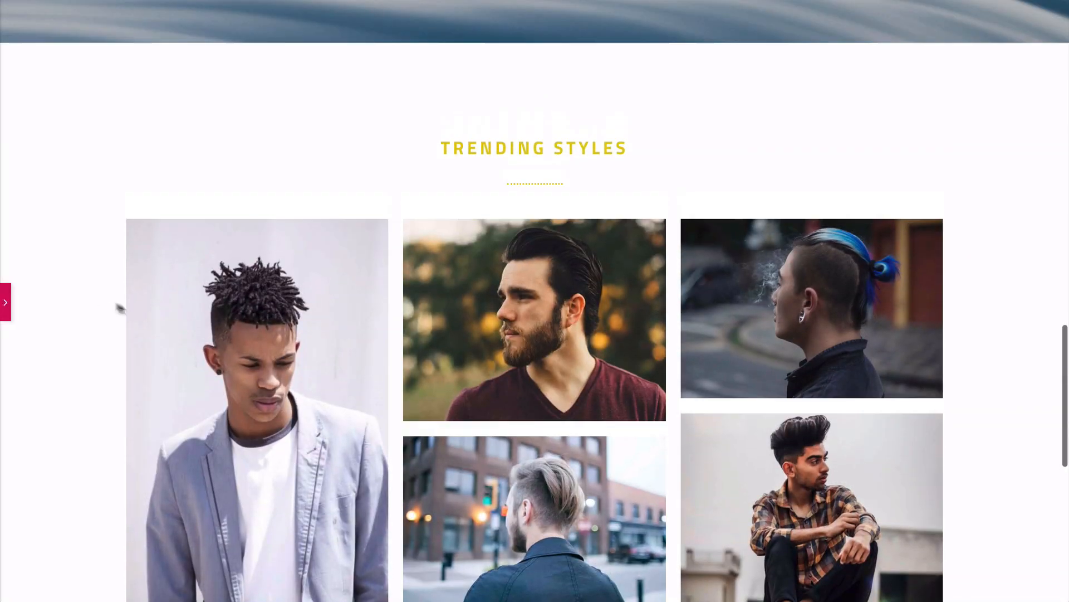
pyautogui.click(561, 308)
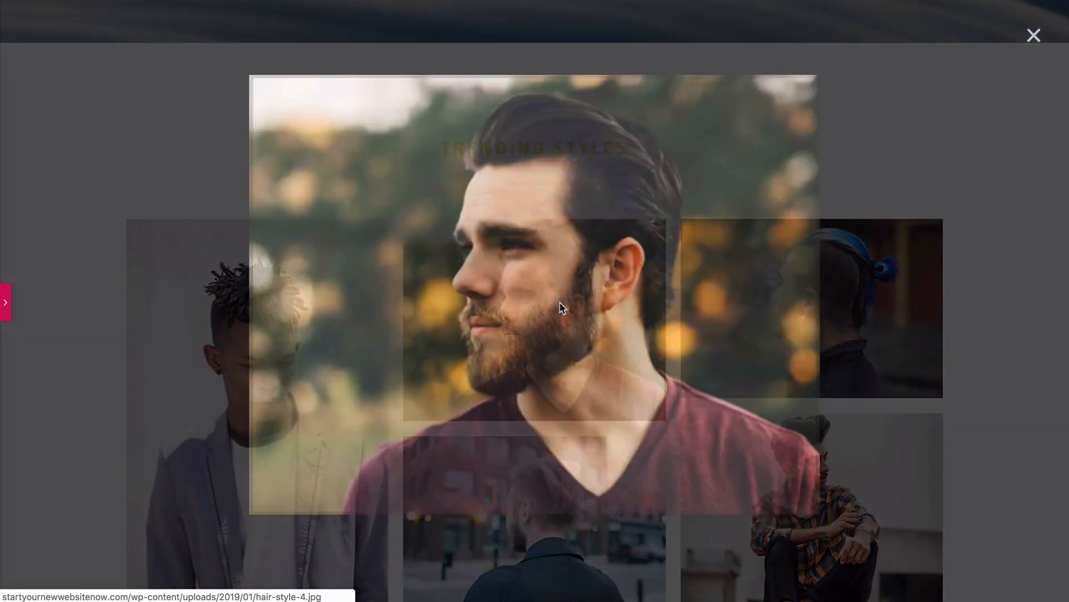
pyautogui.click(211, 339)
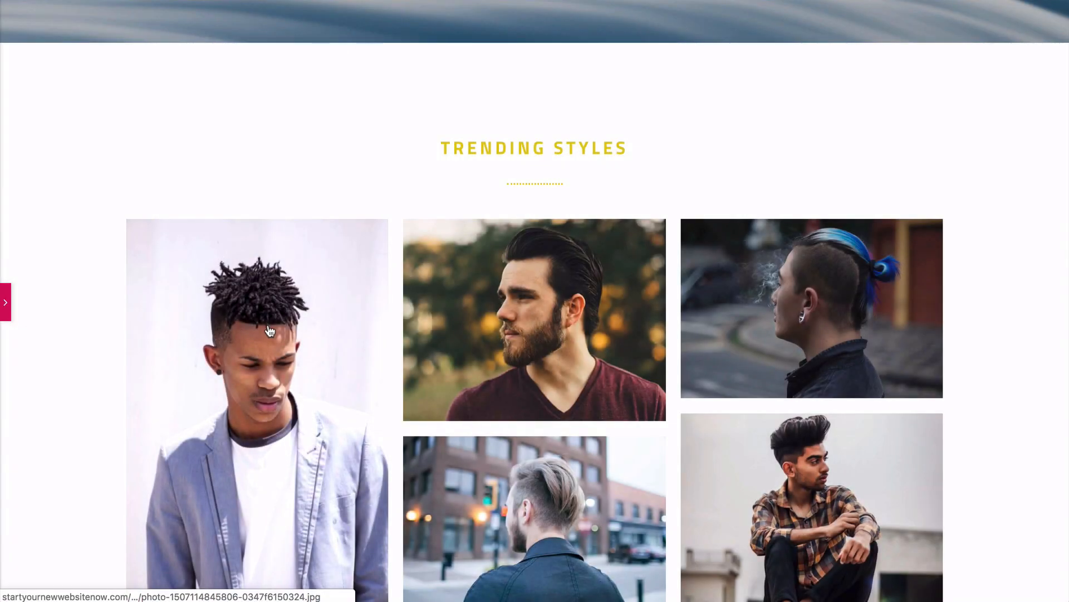
pyautogui.click(270, 329)
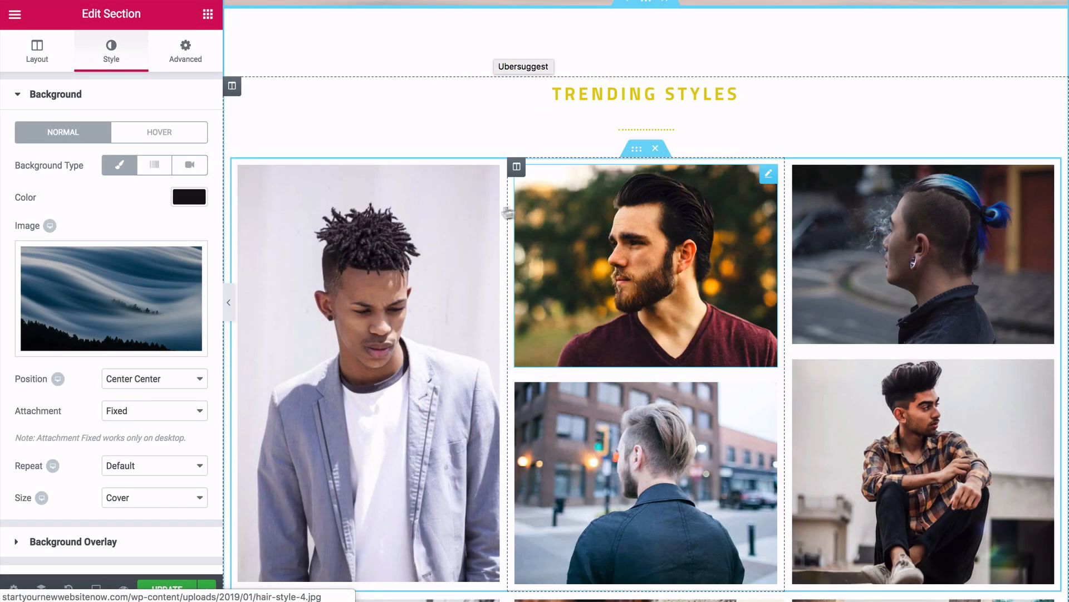
# - Swap the first gallery image for the newly uploaded edho-fitrah campfire photo
pyautogui.moveTo(471, 214)
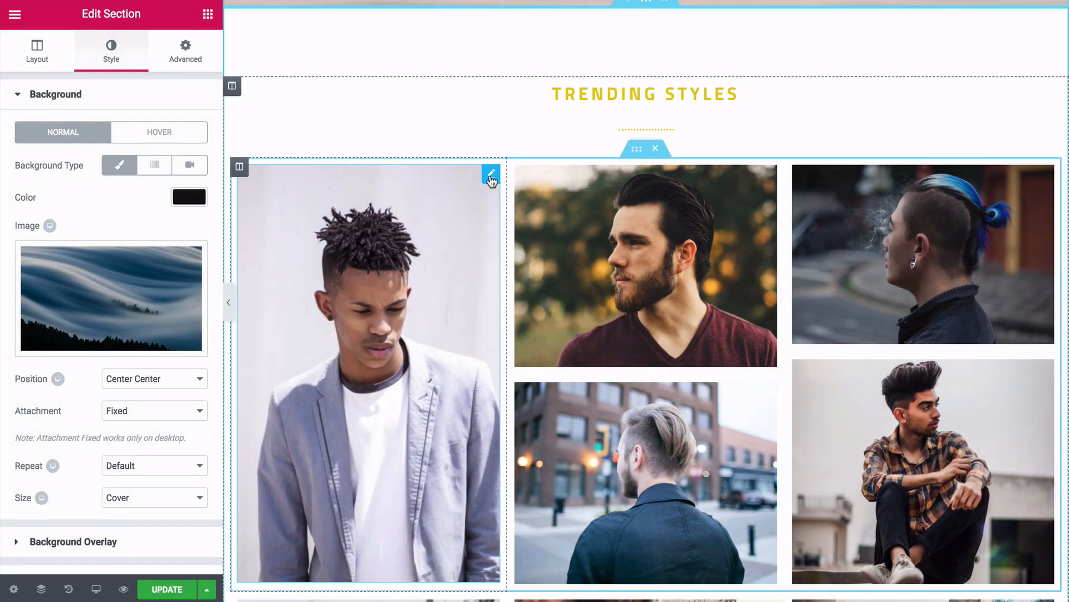
pyautogui.click(490, 178)
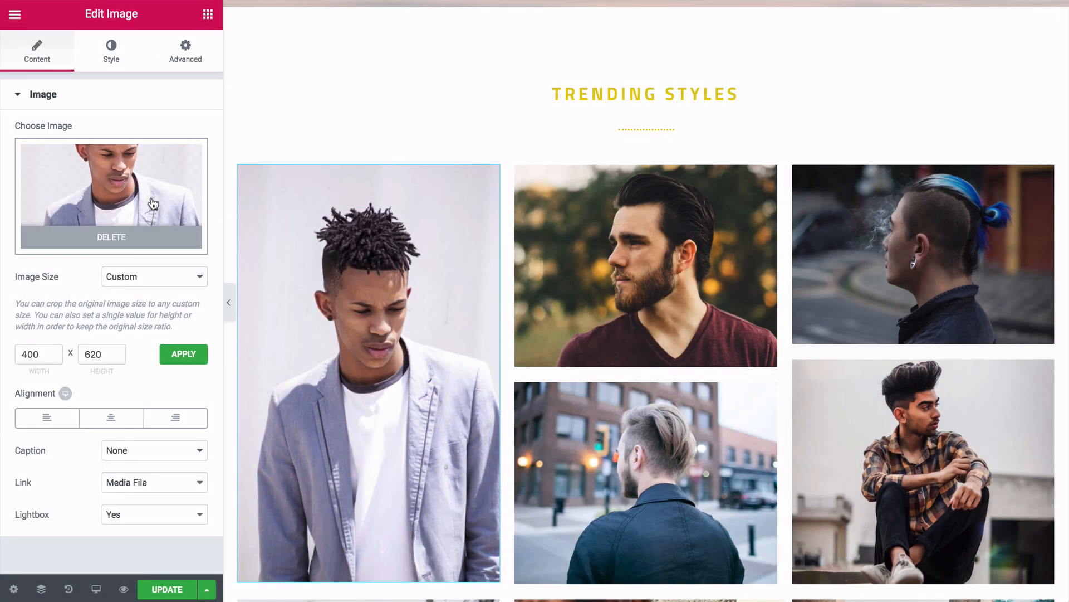
pyautogui.click(153, 204)
pyautogui.click(78, 76)
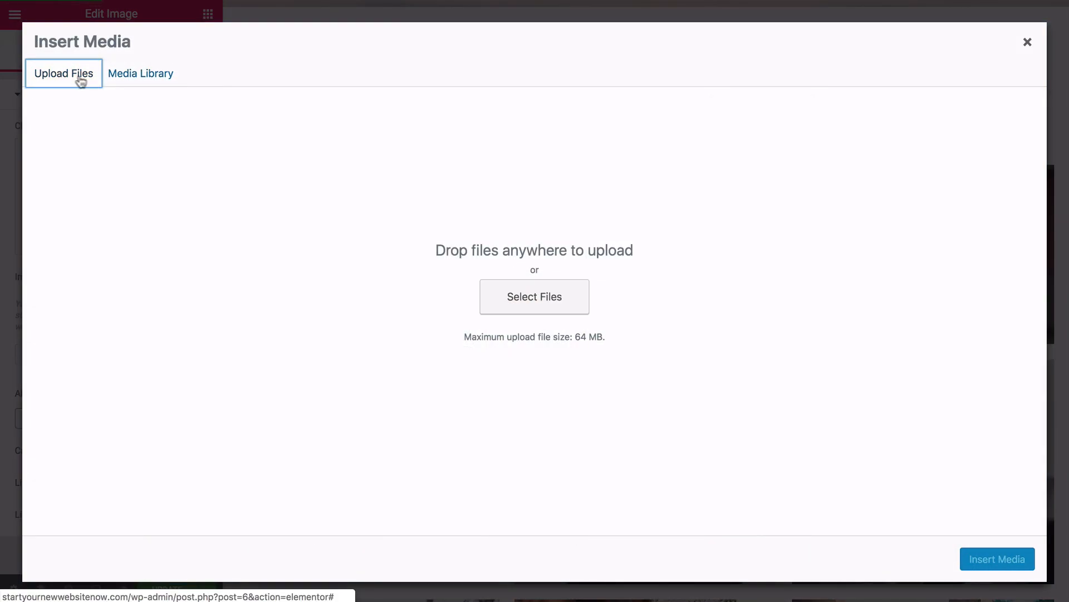
pyautogui.click(515, 298)
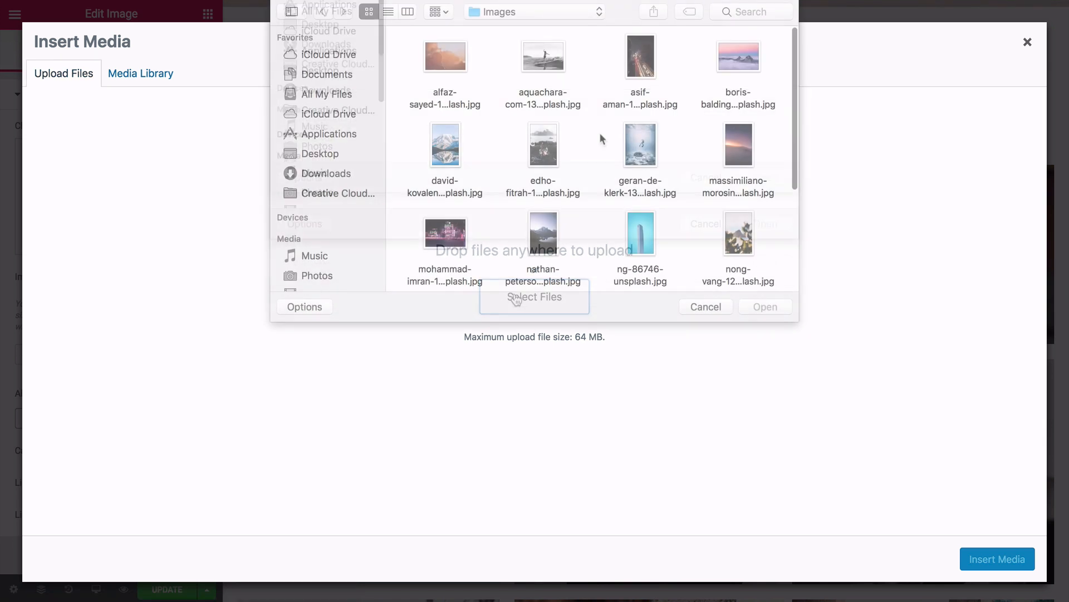
pyautogui.click(549, 158)
pyautogui.click(756, 313)
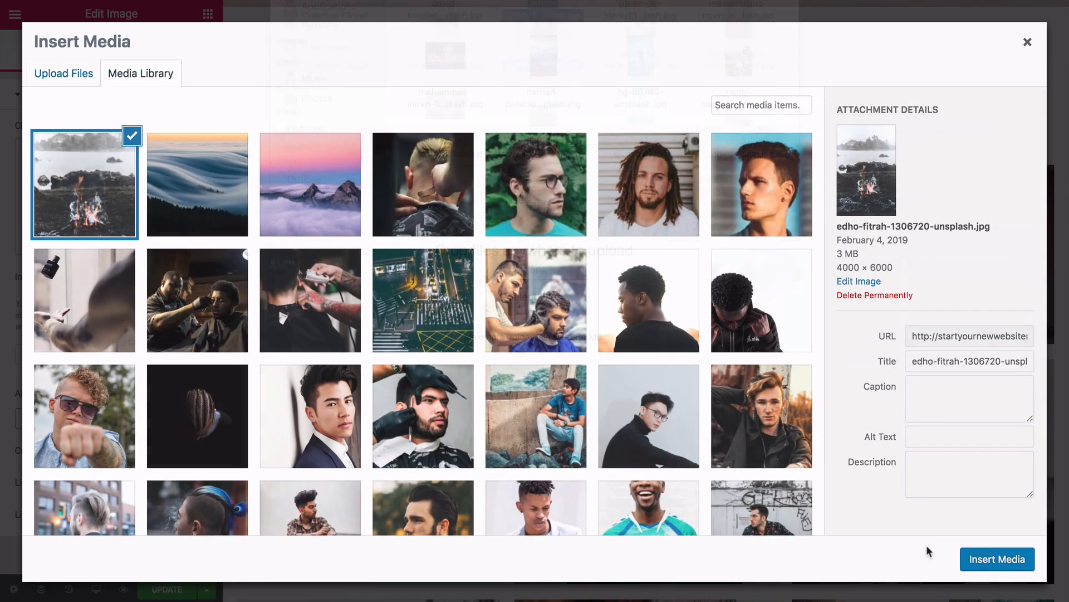
pyautogui.click(969, 560)
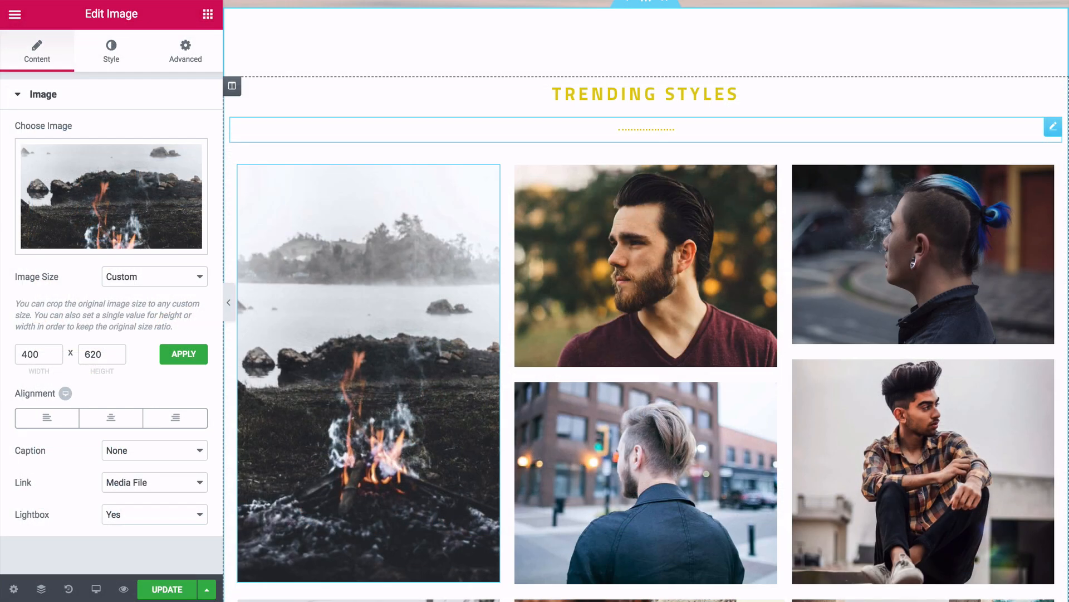
pyautogui.scroll(-2, 646, 300)
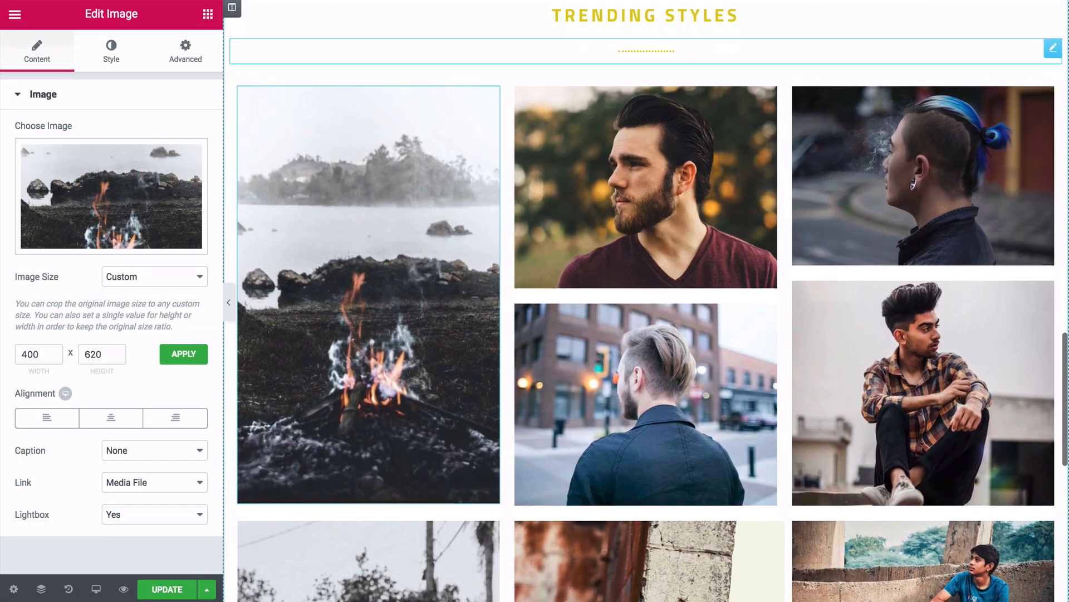
pyautogui.scroll(1, 646, 301)
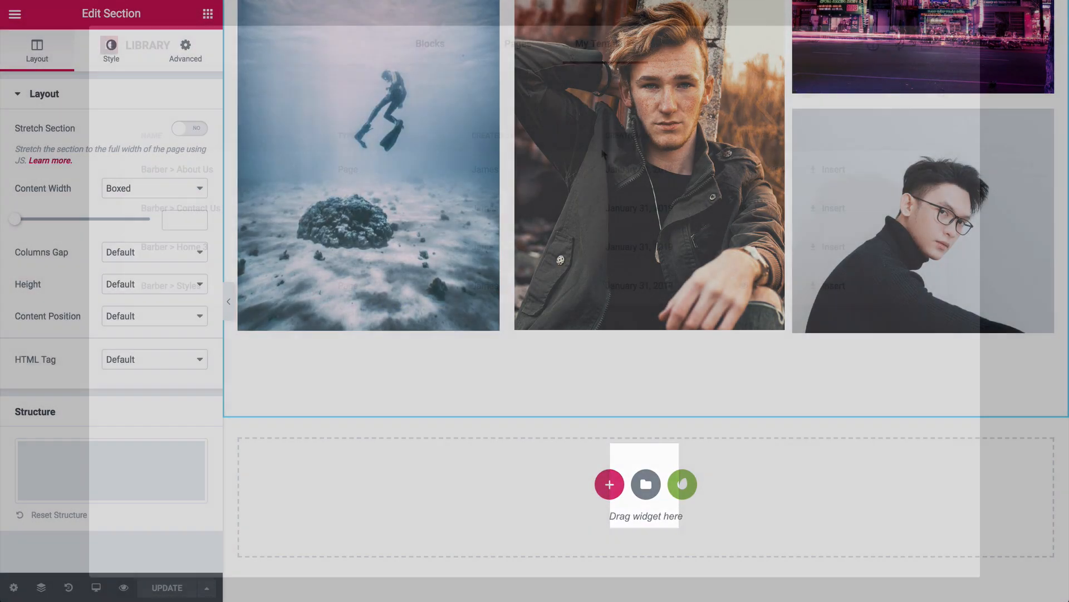
# - Insert a saved Barber template below the gallery without its document settings
pyautogui.click(646, 485)
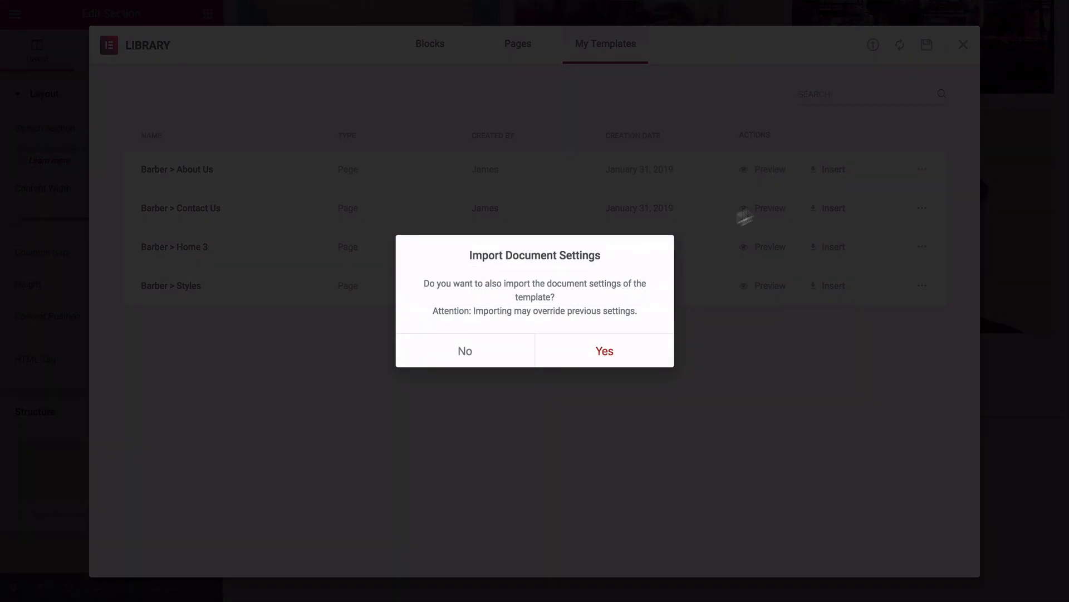
pyautogui.click(484, 349)
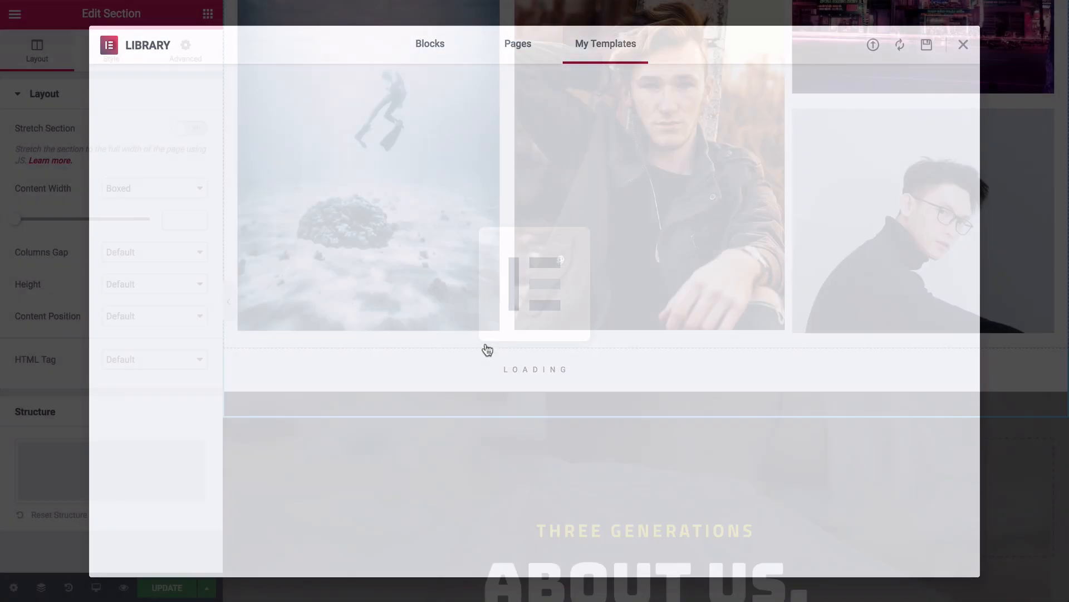
pyautogui.scroll(-4, 487, 351)
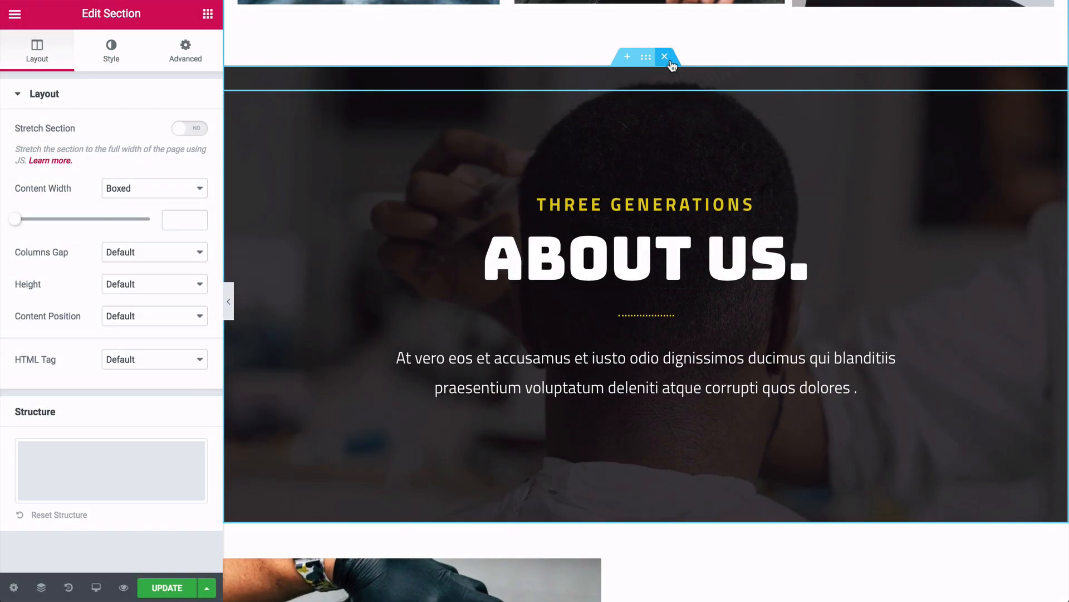
# - Delete the About Us, What we do, empty and Get 25% off sections
pyautogui.click(667, 59)
pyautogui.click(665, 58)
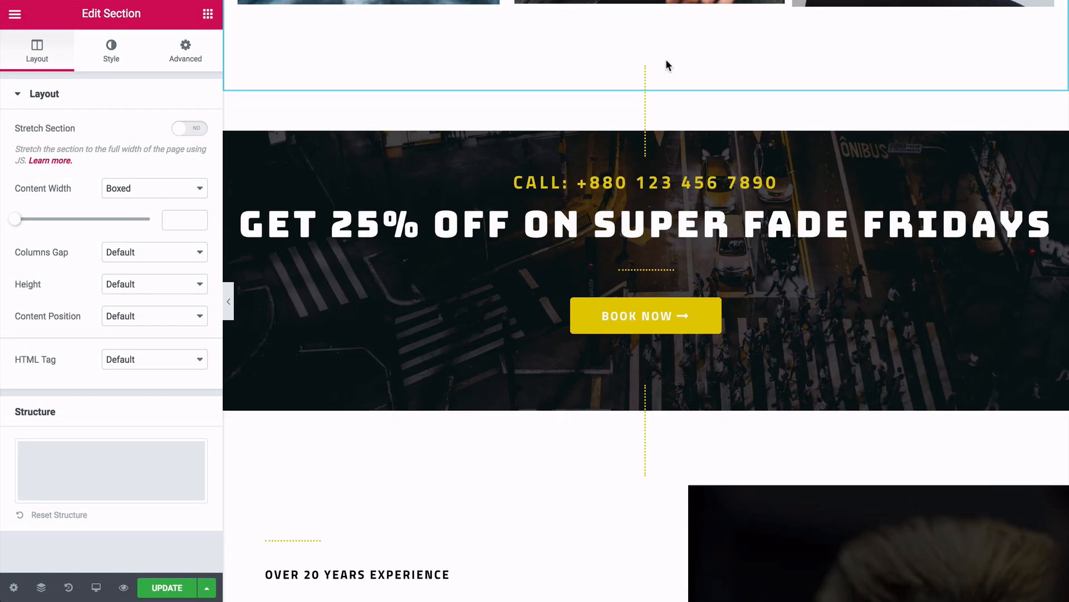
pyautogui.click(666, 59)
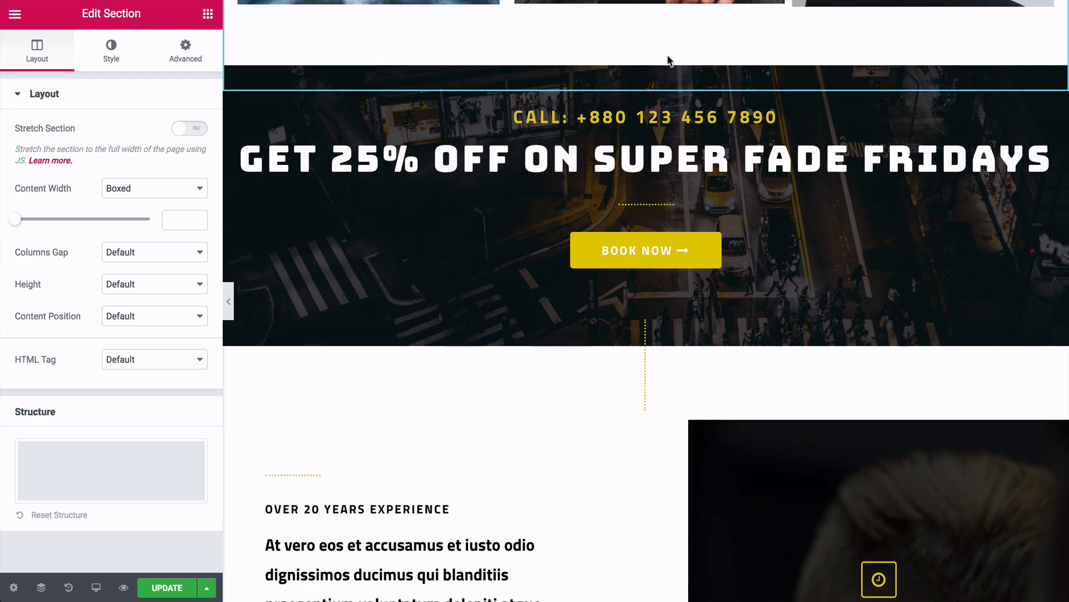
pyautogui.click(665, 57)
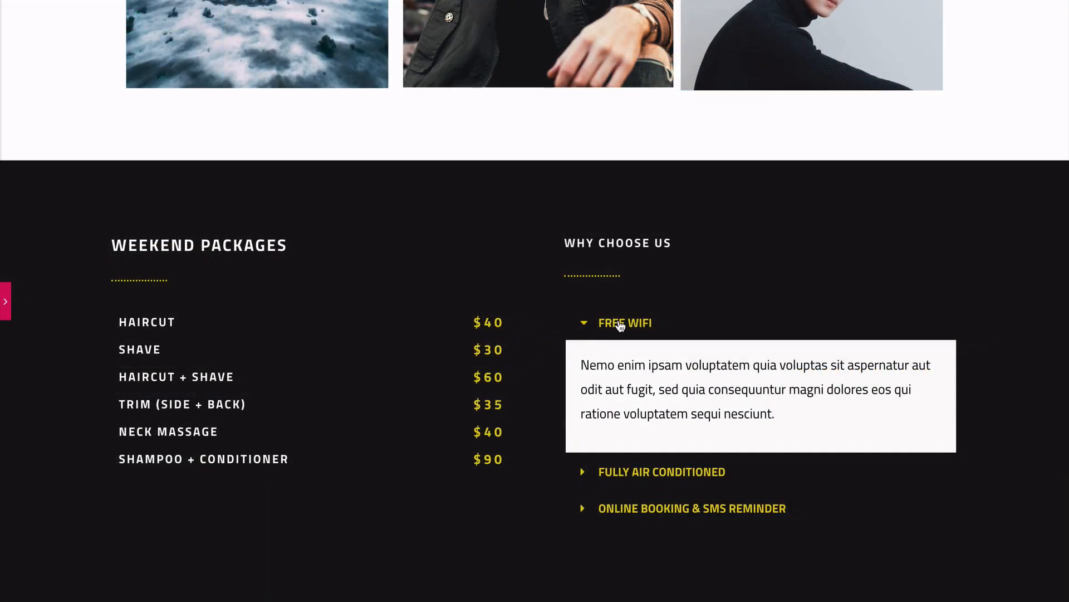
pyautogui.click(583, 326)
pyautogui.scroll(1, 583, 328)
pyautogui.click(581, 416)
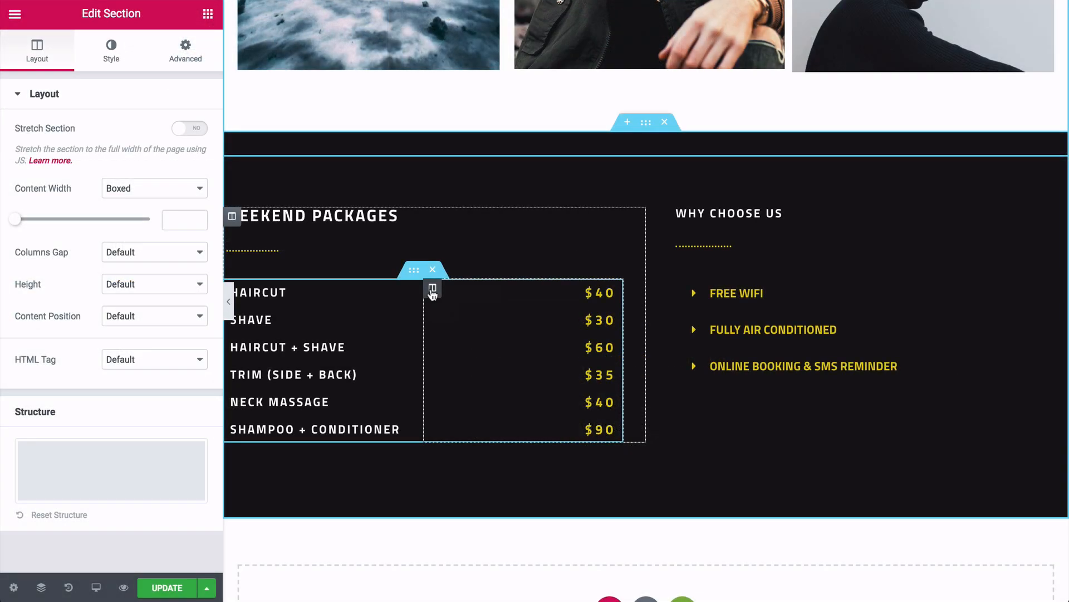
# - Delete the price column, the packages list column and the Why Choose Us accordion
pyautogui.rightClick(433, 291)
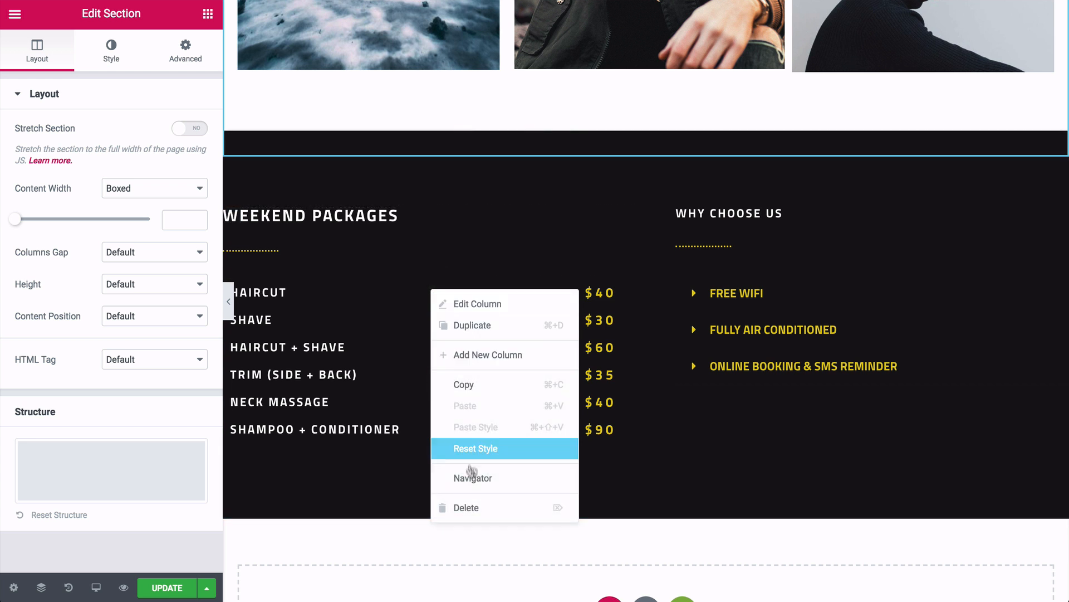
pyautogui.click(468, 509)
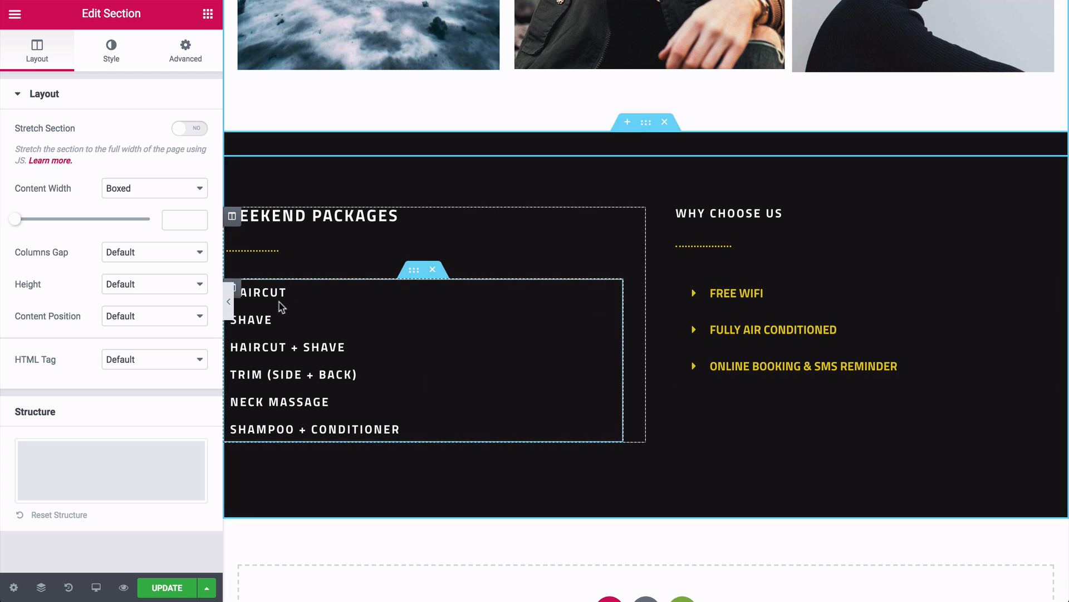
pyautogui.rightClick(239, 295)
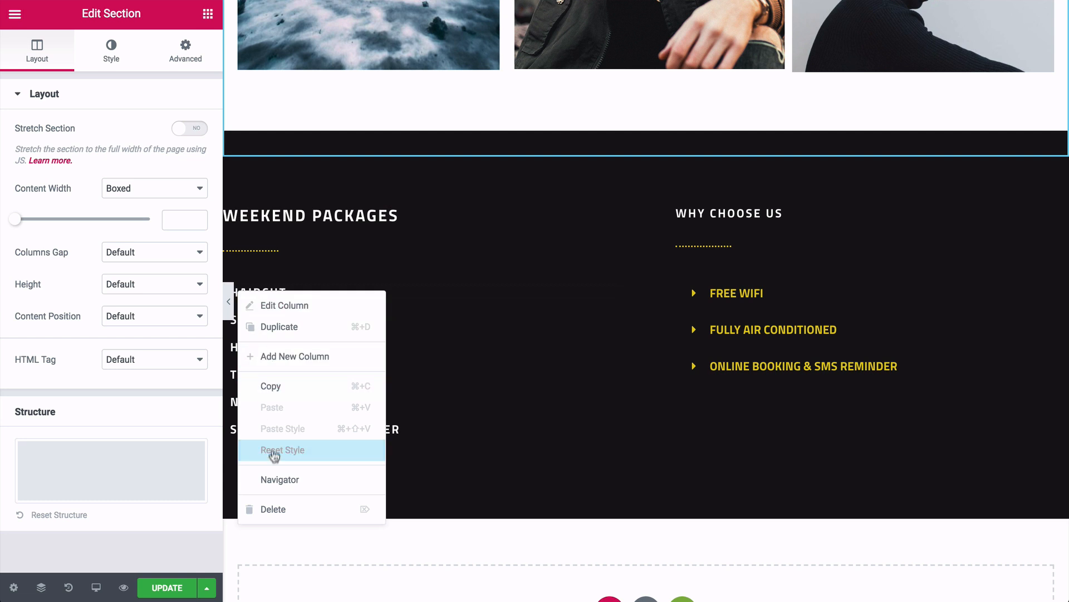
pyautogui.click(269, 508)
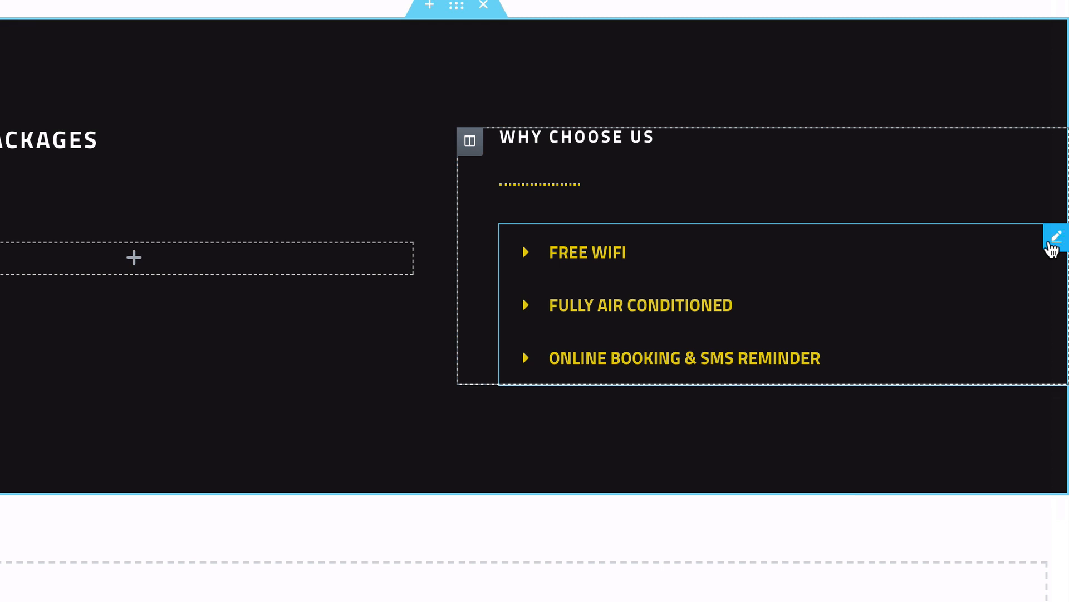
pyautogui.rightClick(1052, 249)
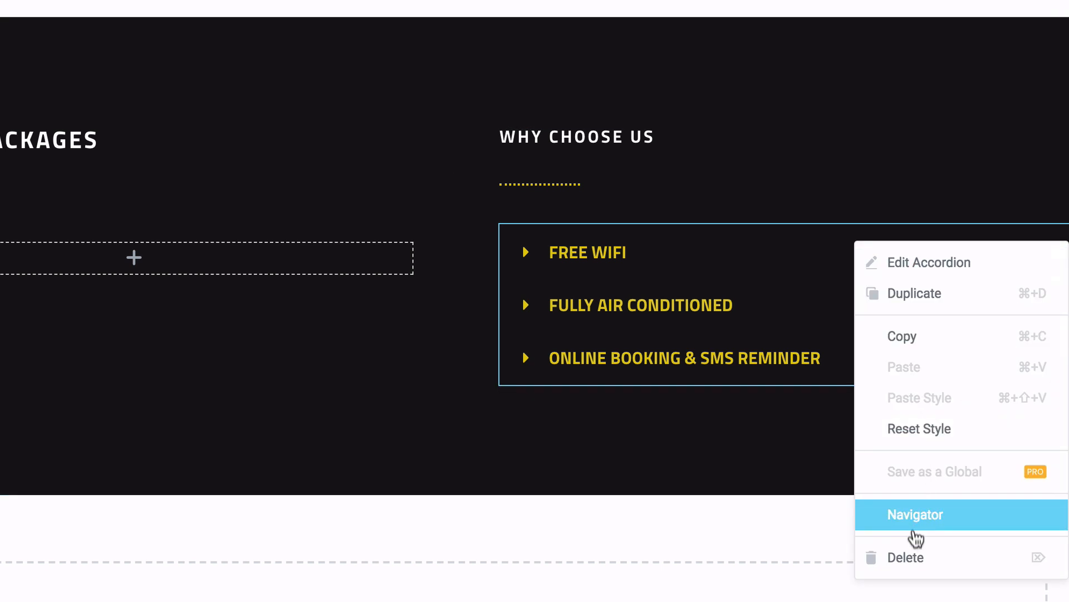
pyautogui.click(910, 561)
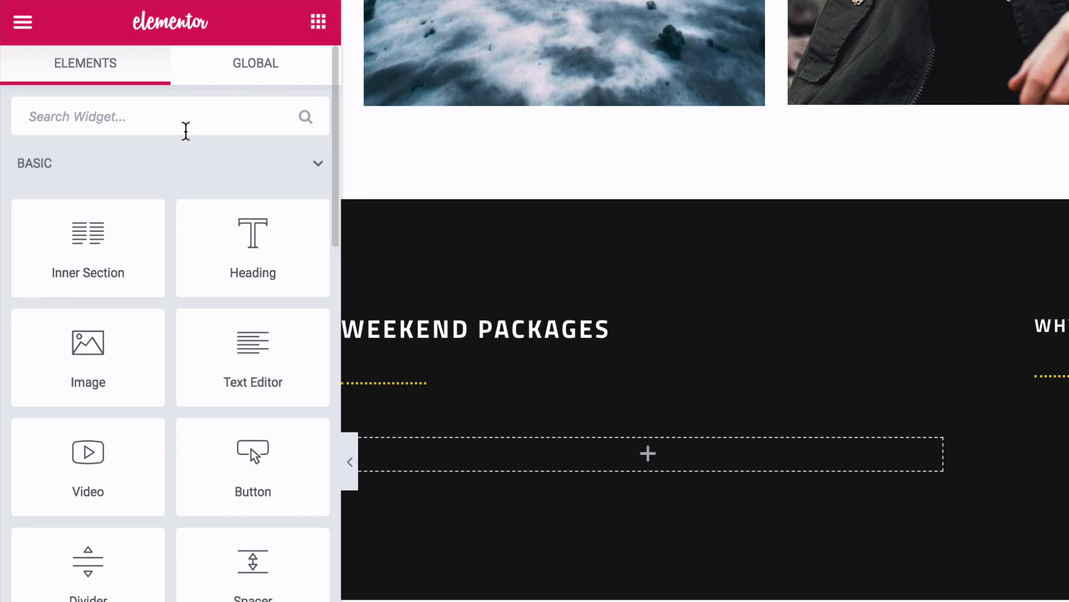
# - Add a left-aligned Social Icons widget with slightly smaller icons under Why Choose Us
pyautogui.click(186, 118)
pyautogui.write('social')
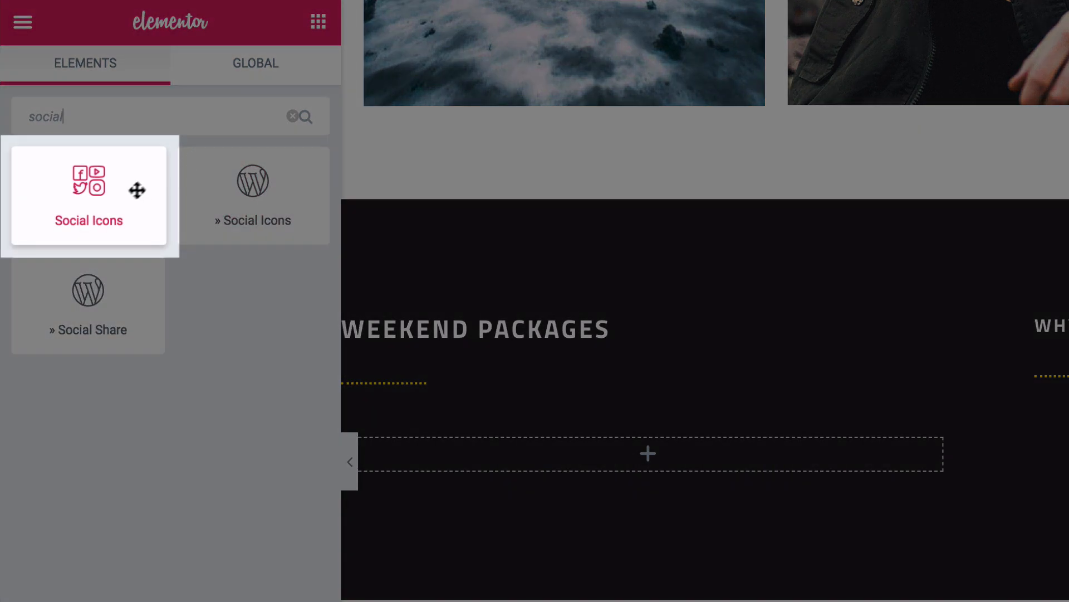
pyautogui.moveTo(137, 191); pyautogui.dragTo(1068, 465)
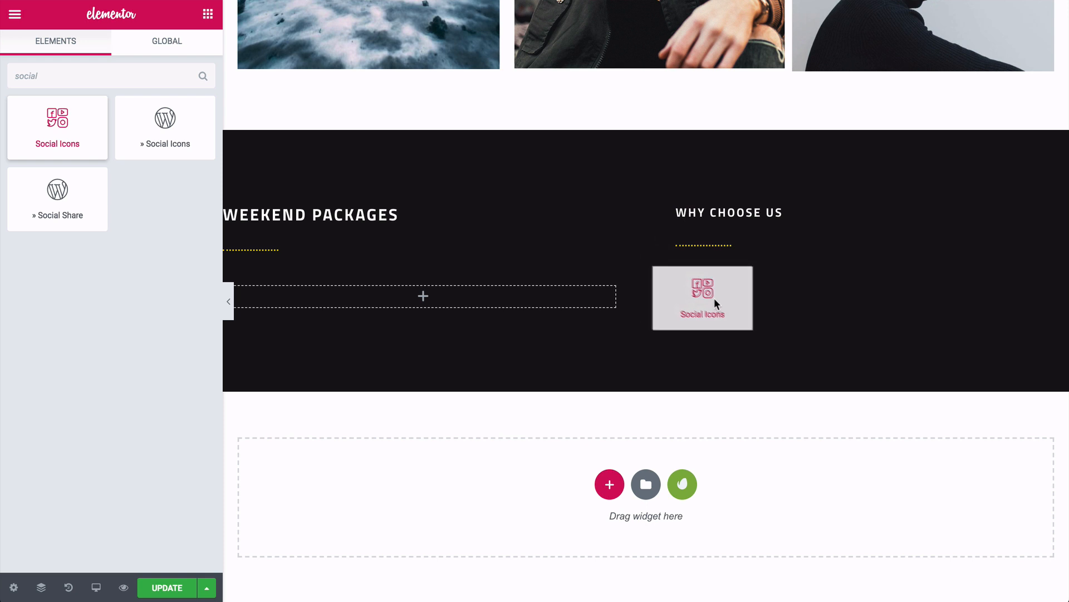
pyautogui.moveTo(716, 301); pyautogui.dragTo(704, 254)
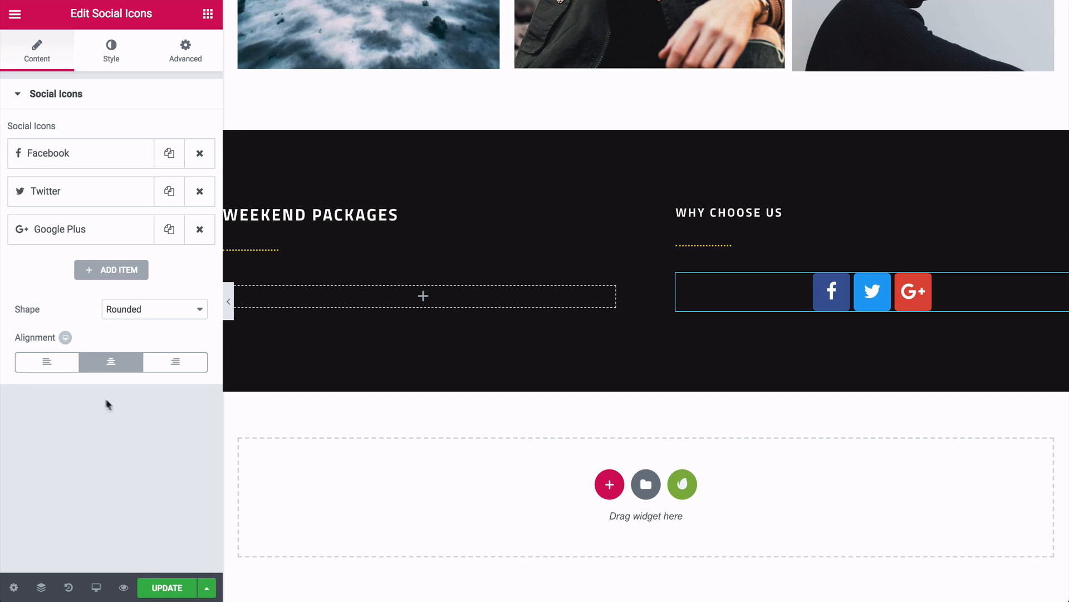
pyautogui.click(66, 367)
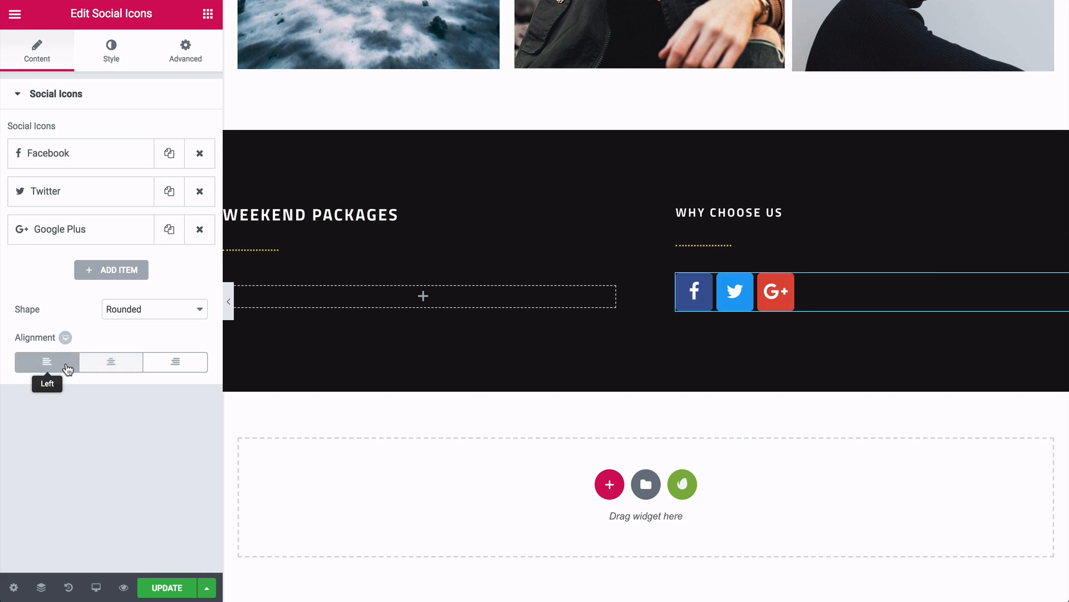
pyautogui.click(112, 56)
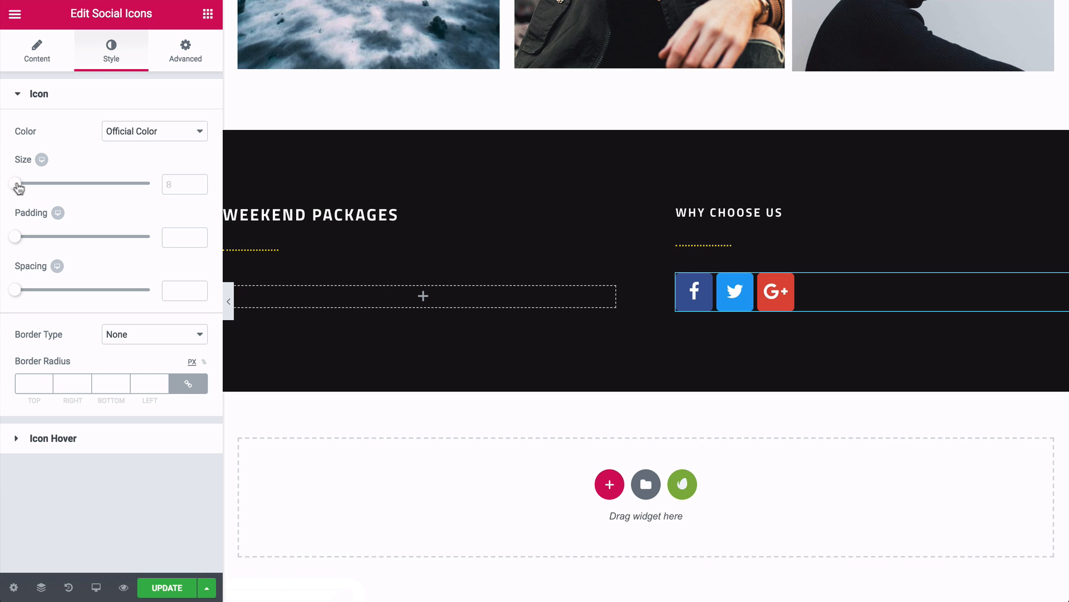
pyautogui.moveTo(19, 188); pyautogui.dragTo(22, 189)
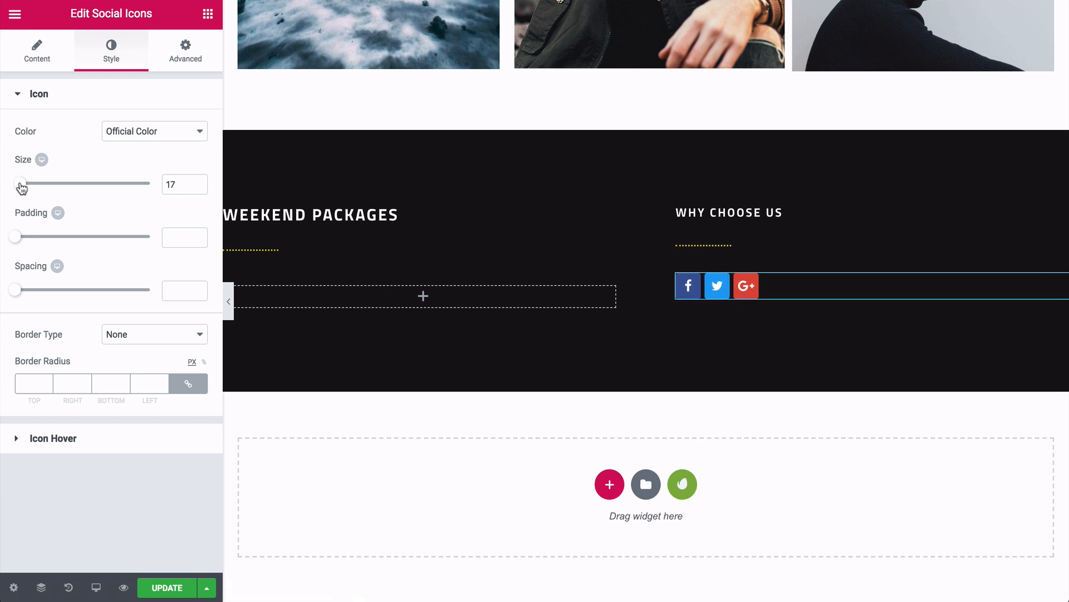
pyautogui.click(43, 52)
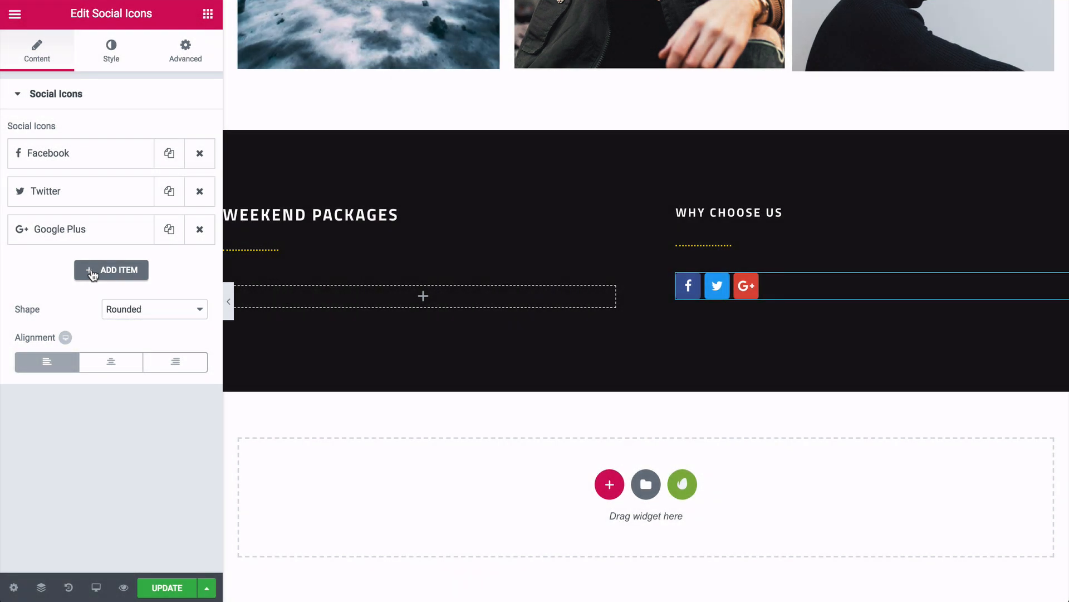
# - Add a YouTube icon entry and move it directly after Facebook
pyautogui.click(93, 272)
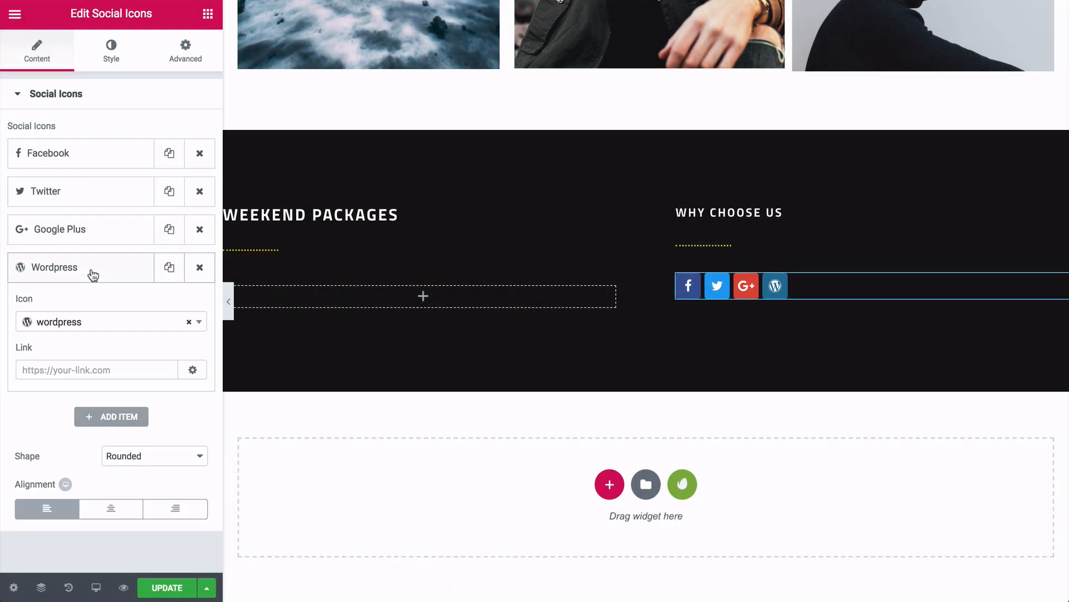
pyautogui.click(74, 324)
pyautogui.write('you')
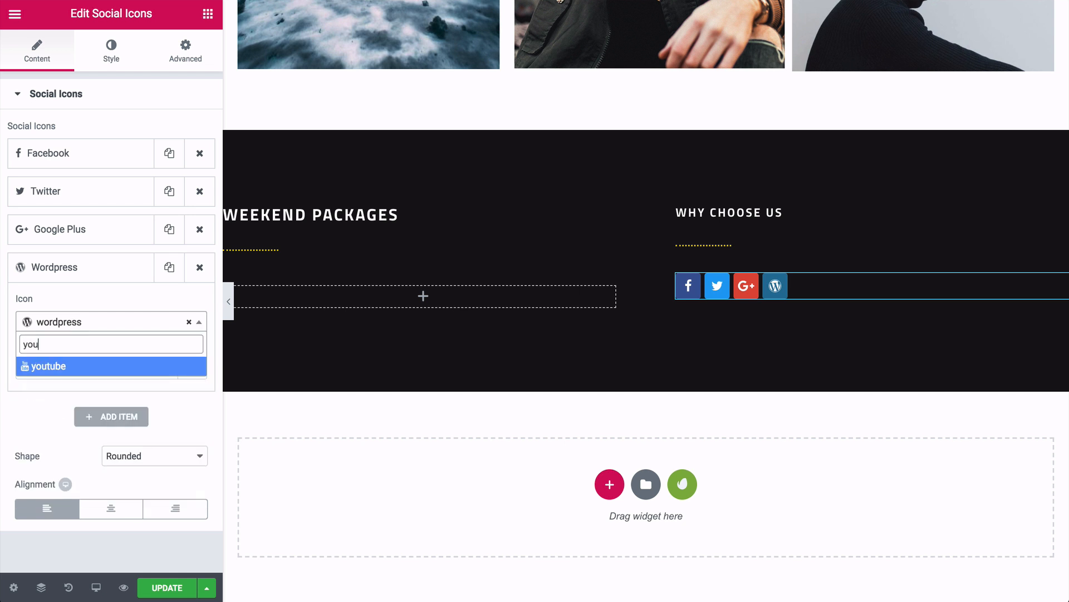
pyautogui.click(62, 367)
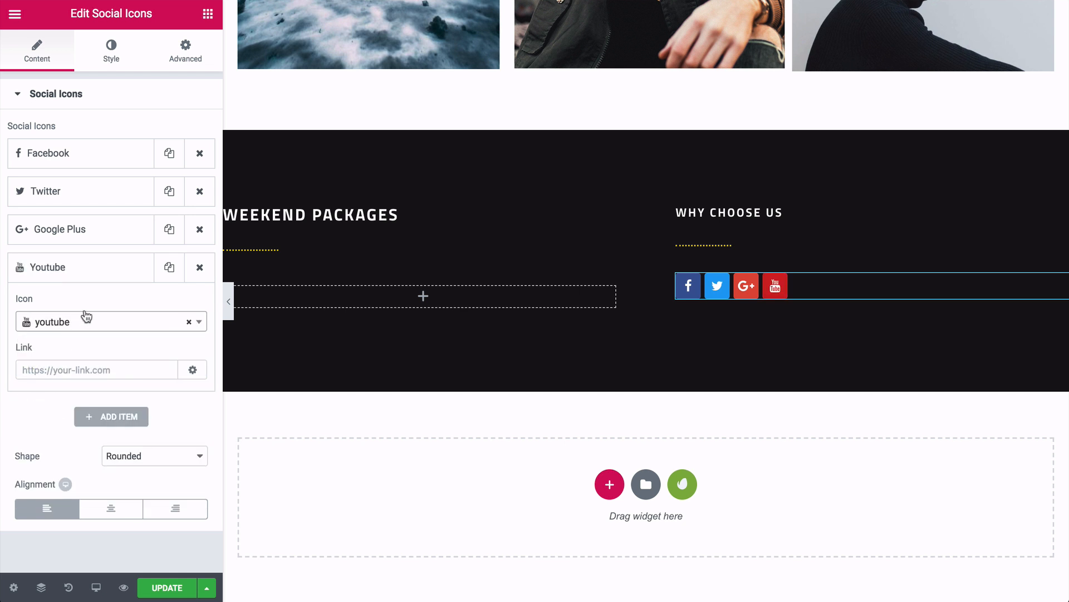
pyautogui.moveTo(81, 268); pyautogui.dragTo(74, 179)
pyautogui.click(84, 162)
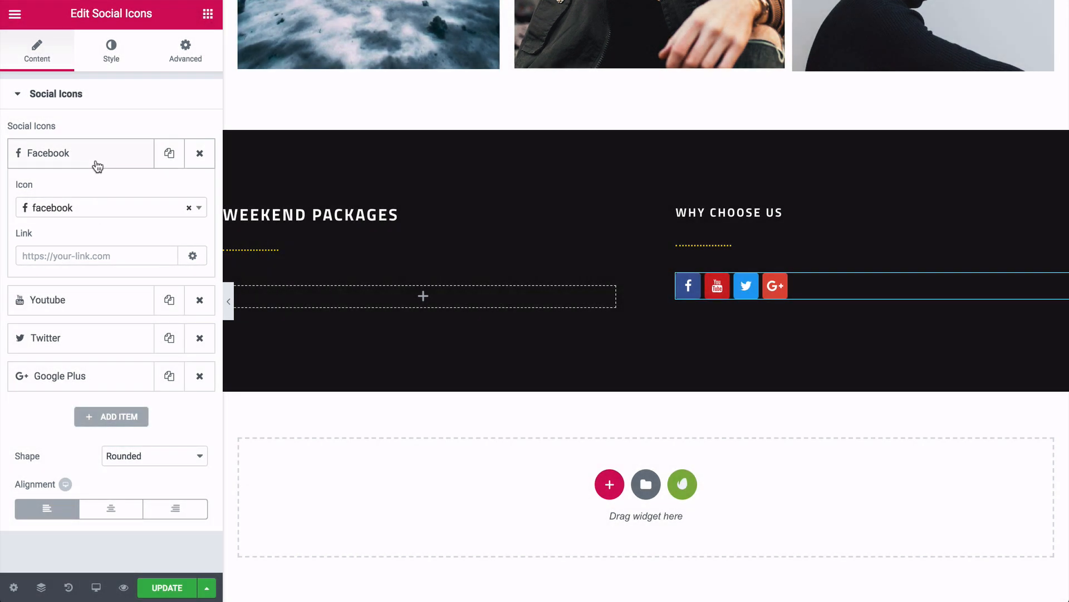
pyautogui.click(95, 165)
pyautogui.click(208, 14)
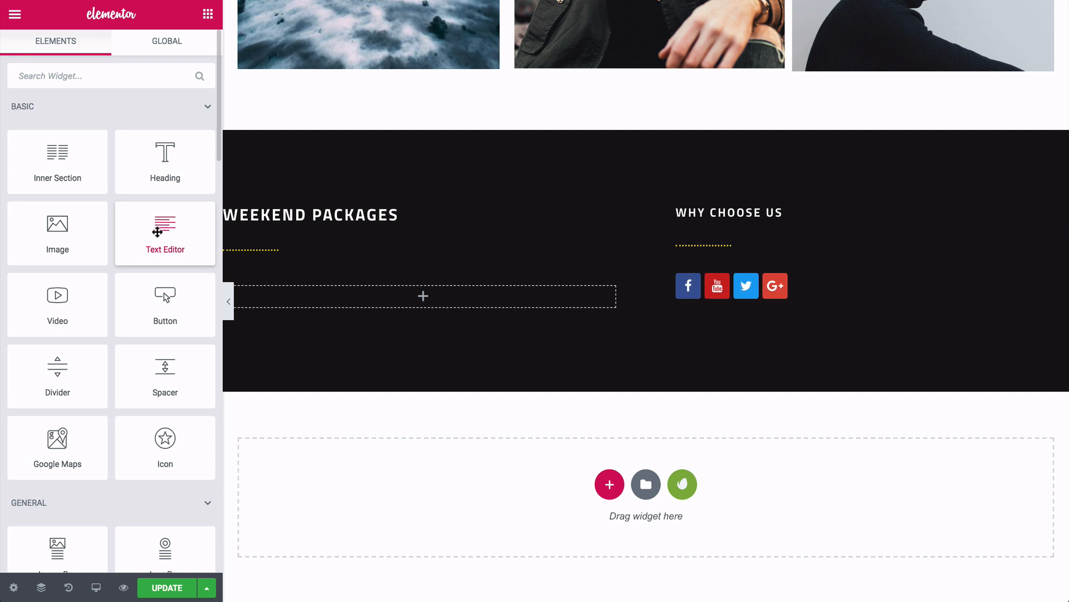
# - Add a Text Editor block in the empty left column with the pasted address in weight 600
pyautogui.moveTo(157, 232); pyautogui.dragTo(298, 295)
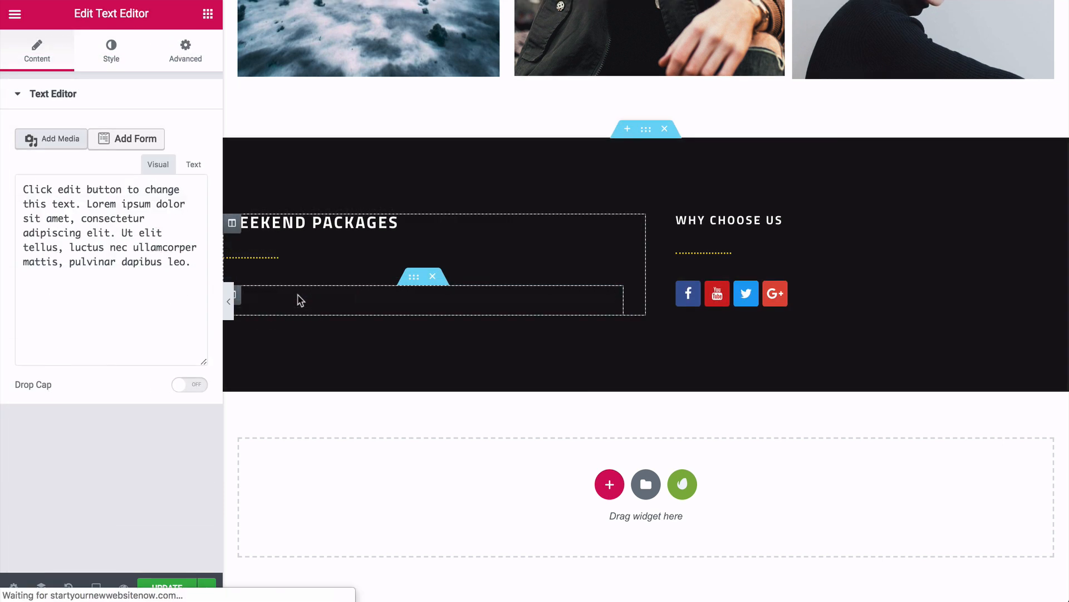
pyautogui.hotkey('ctrl', 'a')
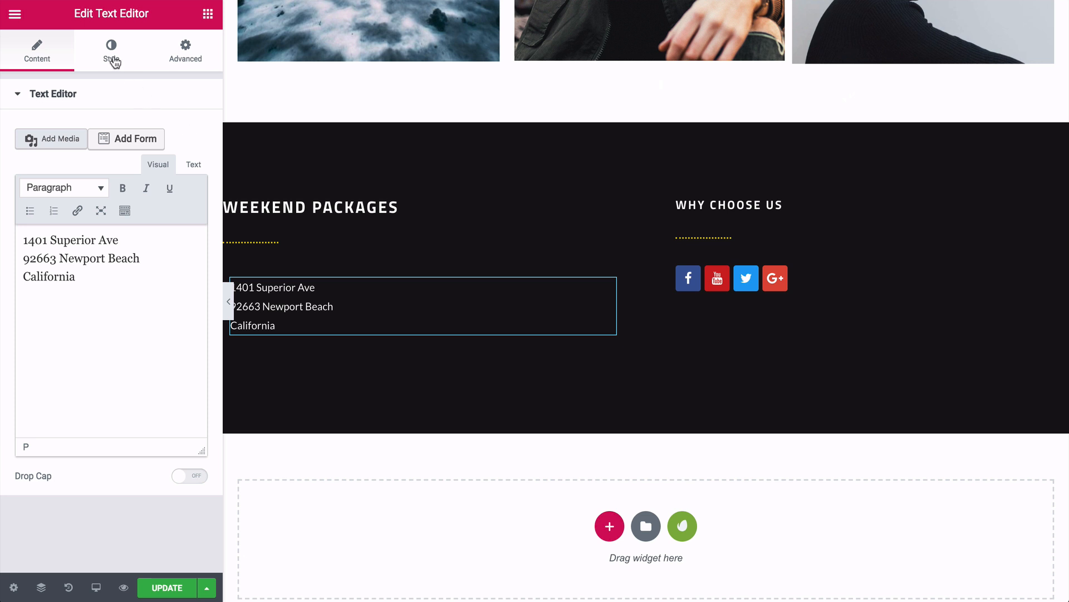
pyautogui.click(113, 59)
pyautogui.click(183, 221)
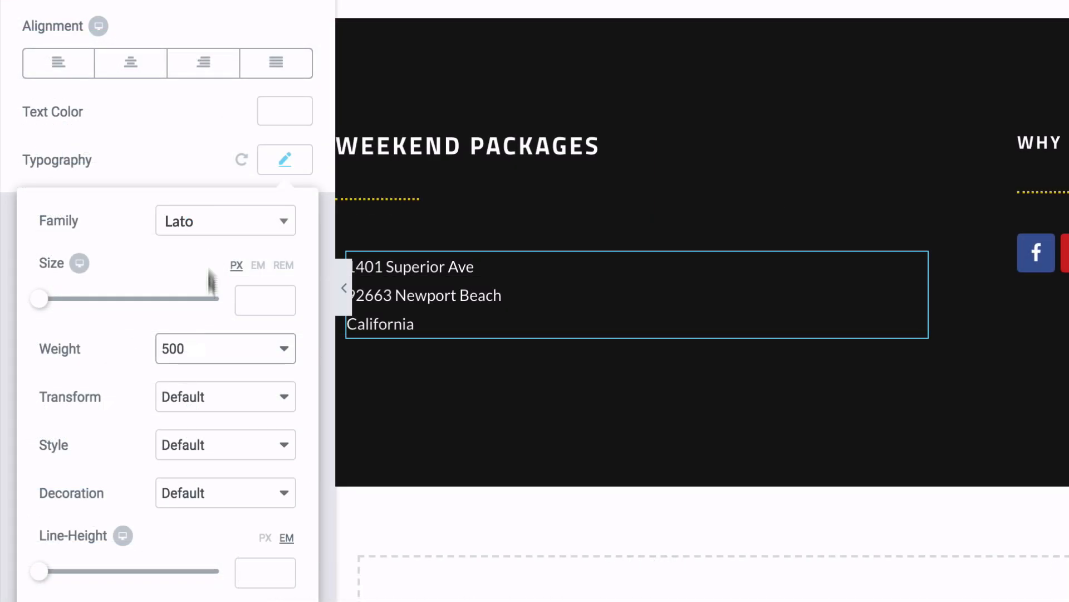
pyautogui.click(140, 341)
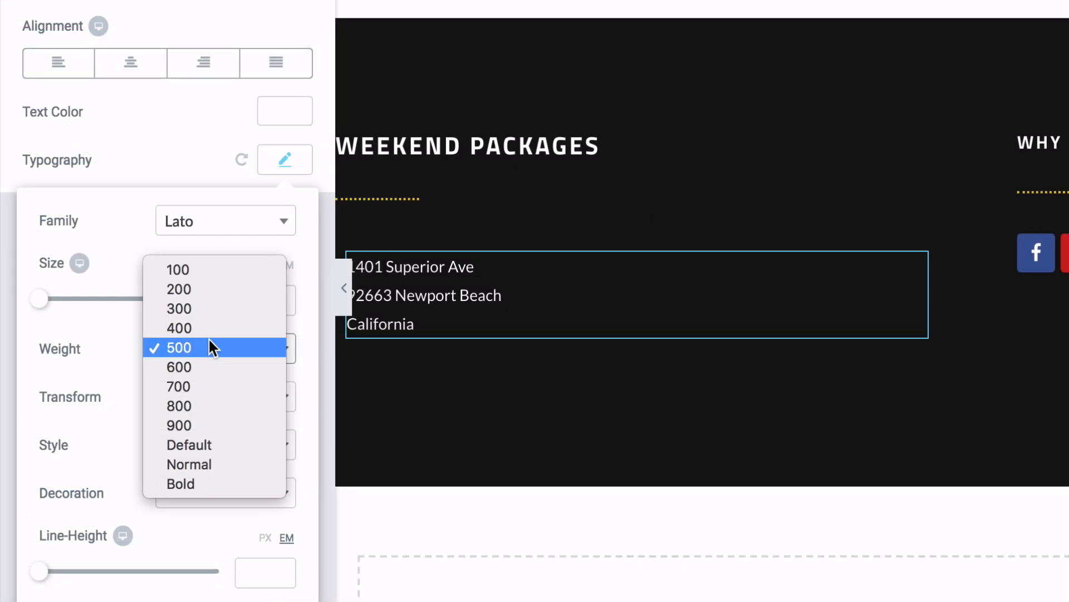
pyautogui.click(206, 366)
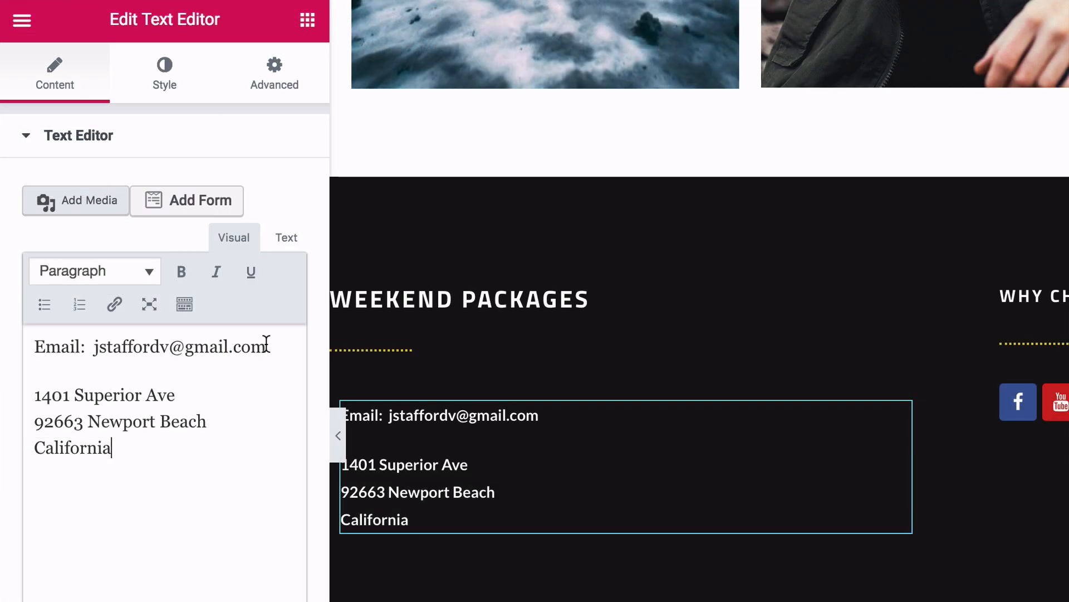
# - Turn the e-mail address in the text block into a mailto link
pyautogui.moveTo(266, 343); pyautogui.dragTo(96, 348)
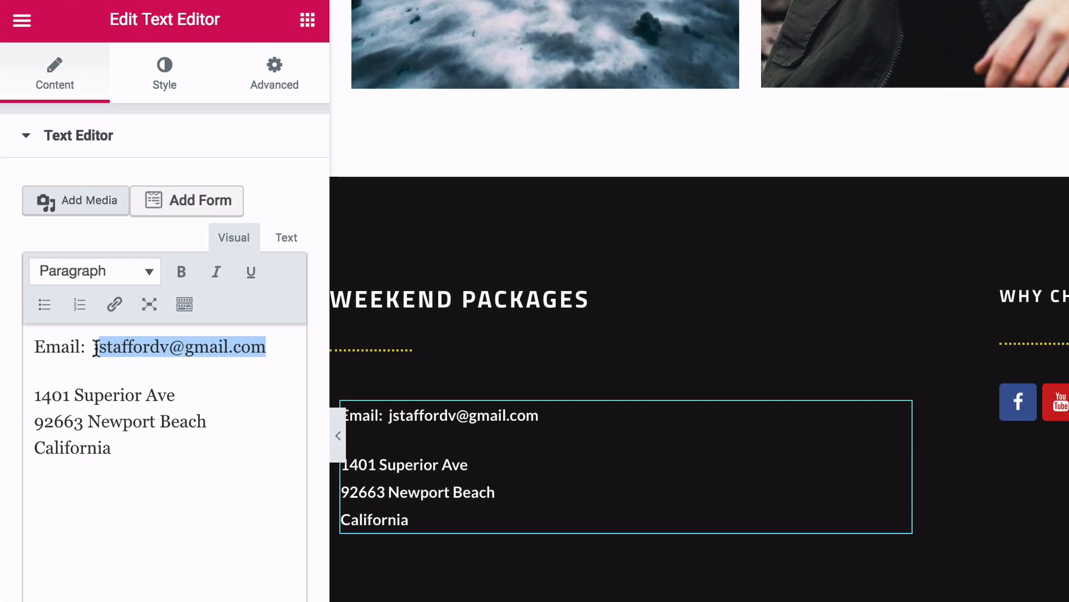
pyautogui.click(115, 311)
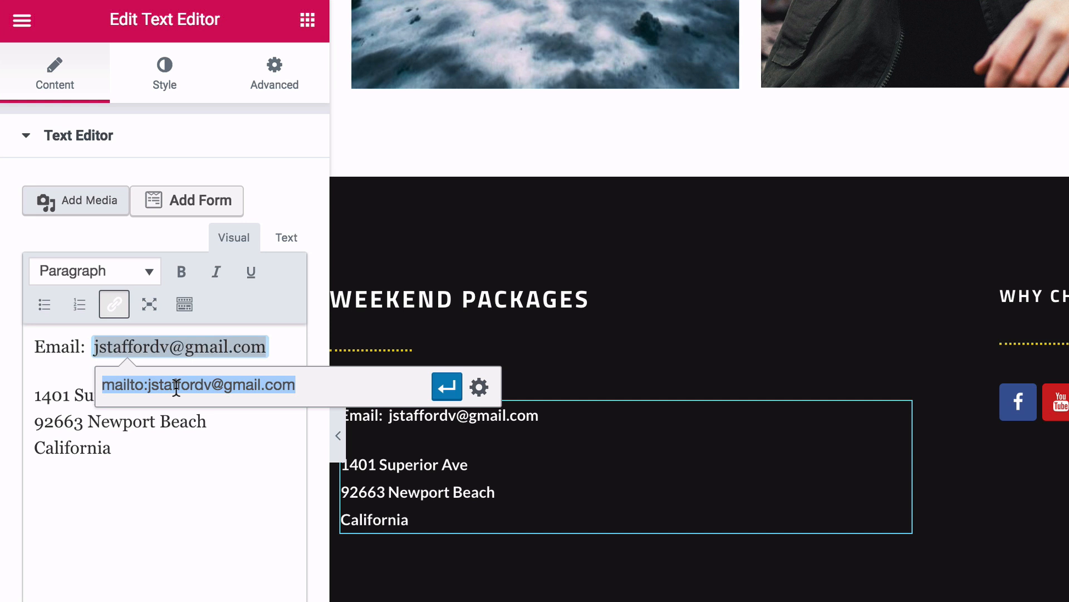
pyautogui.click(448, 387)
pyautogui.click(199, 446)
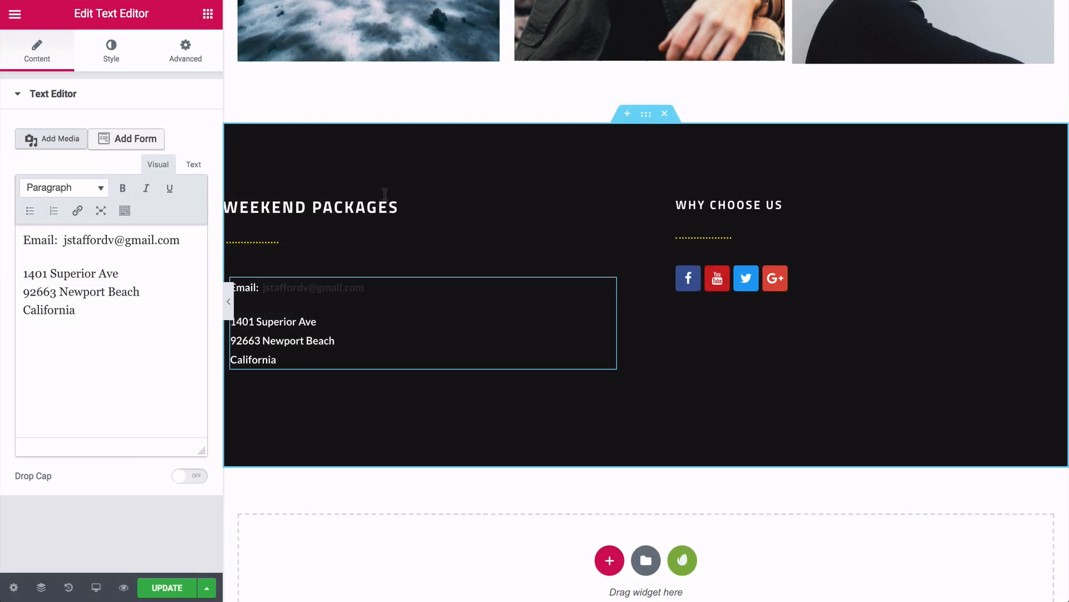
# - Rename the Weekend Packages heading to Contact and Why Choose Us to Social Media
pyautogui.click(462, 299)
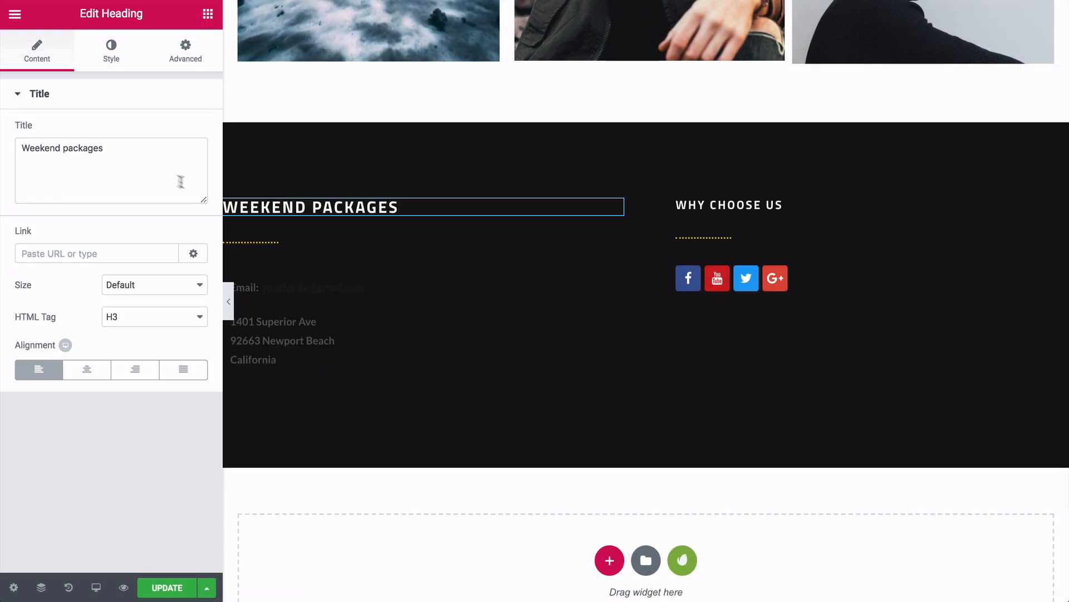
pyautogui.moveTo(117, 151); pyautogui.dragTo(29, 149)
pyautogui.press('BackSpace')
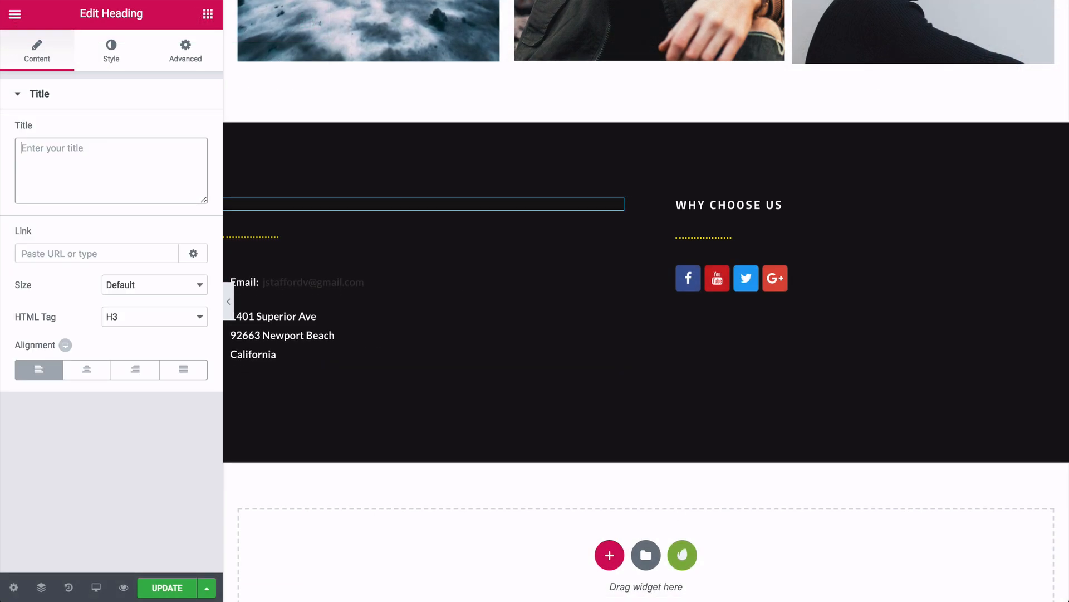
pyautogui.write('Contact')
pyautogui.click(774, 206)
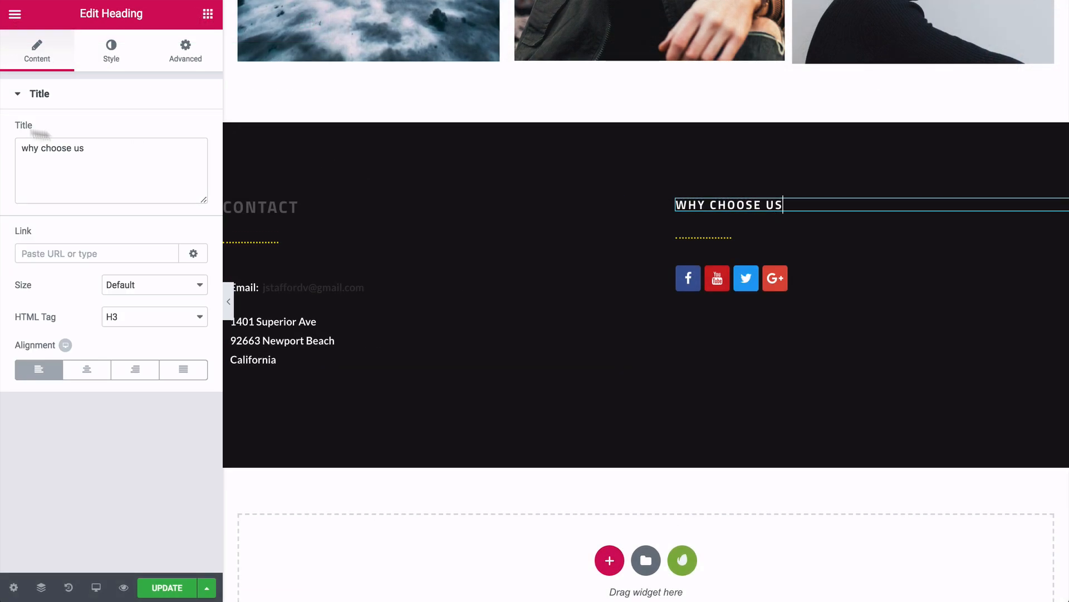
pyautogui.tripleClick(87, 149)
pyautogui.write('Social M')
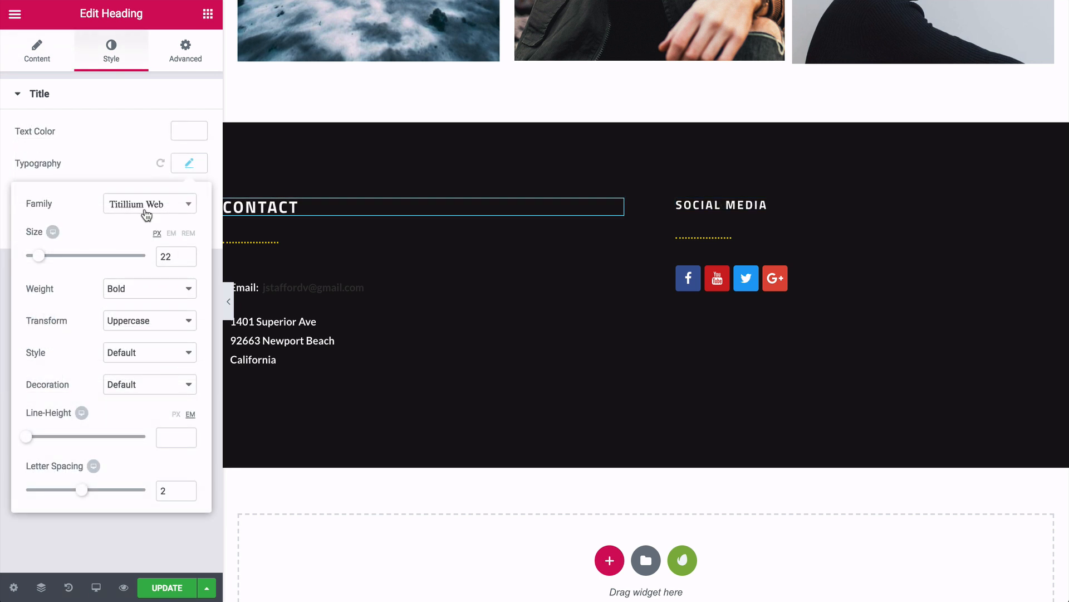
# - Set both headings' font family to Lato, making the Contact heading slightly smaller
pyautogui.click(144, 206)
pyautogui.write('lat')
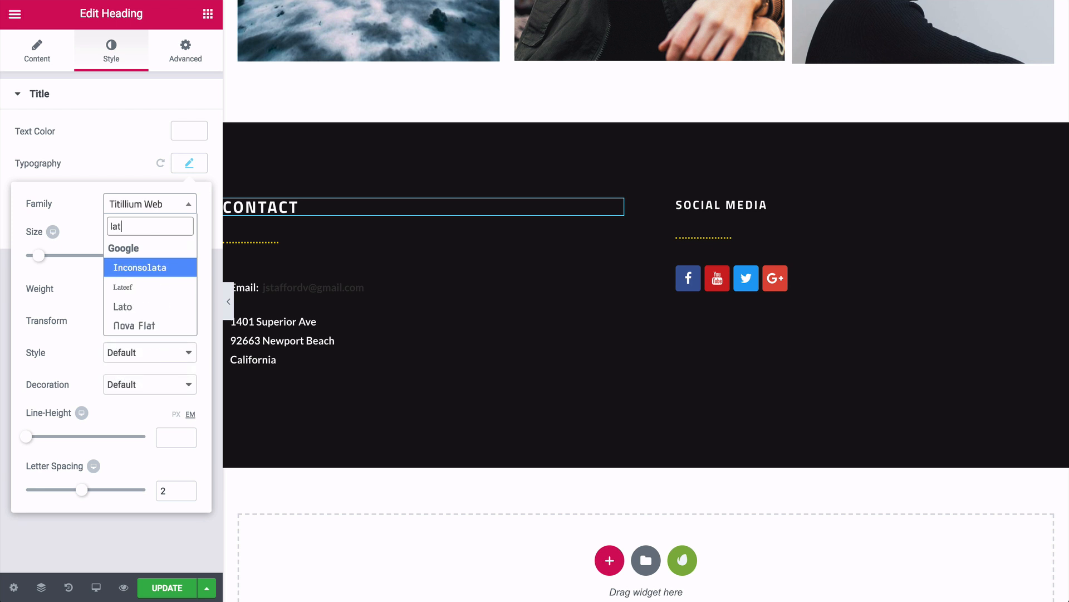
pyautogui.click(126, 290)
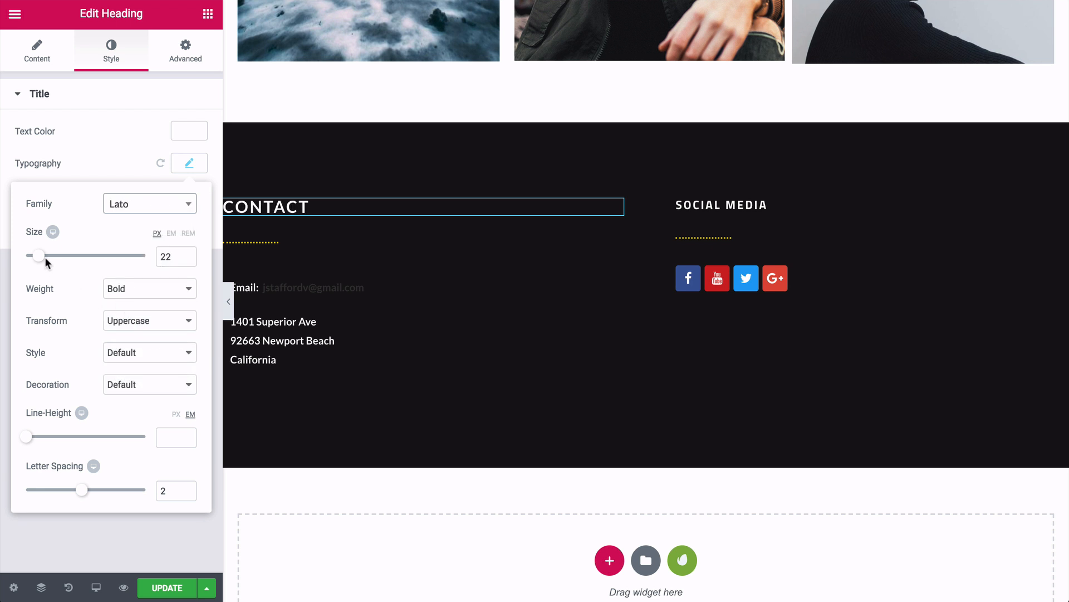
pyautogui.moveTo(41, 261); pyautogui.dragTo(39, 260)
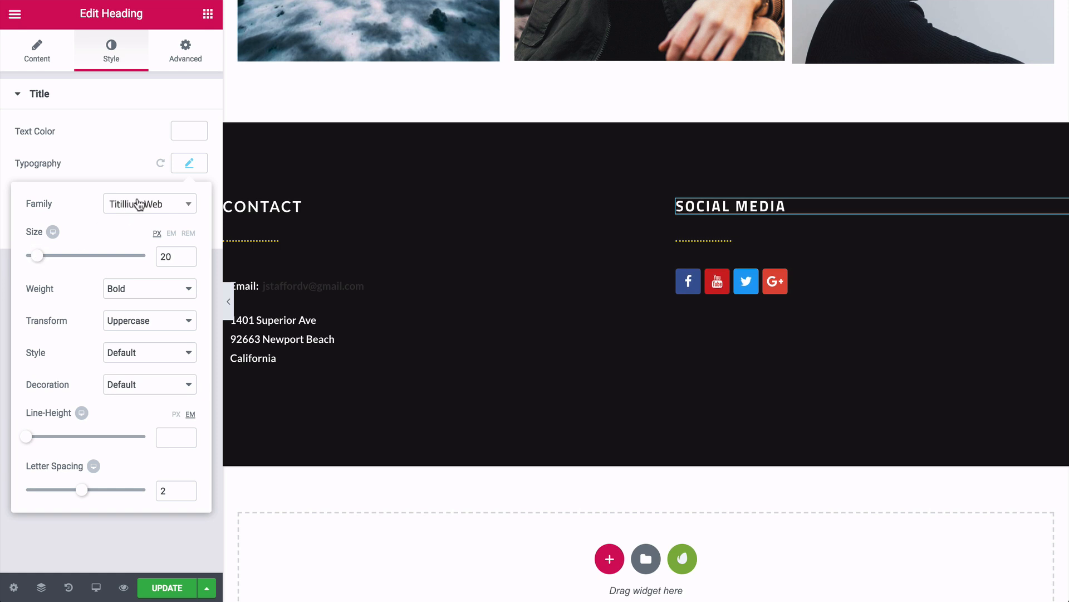
pyautogui.click(139, 204)
pyautogui.write('lat')
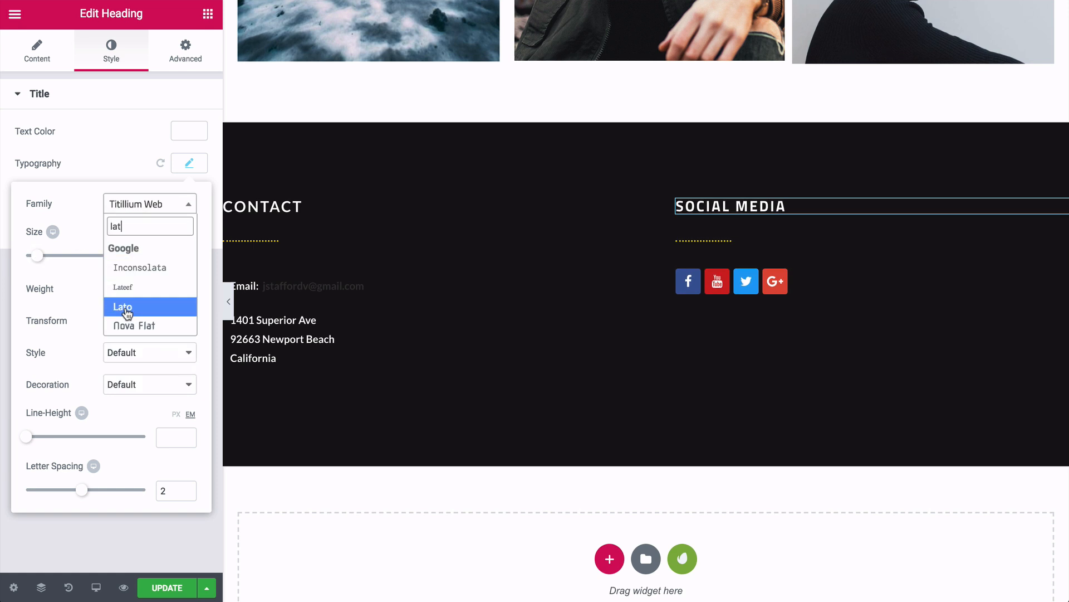
pyautogui.click(124, 307)
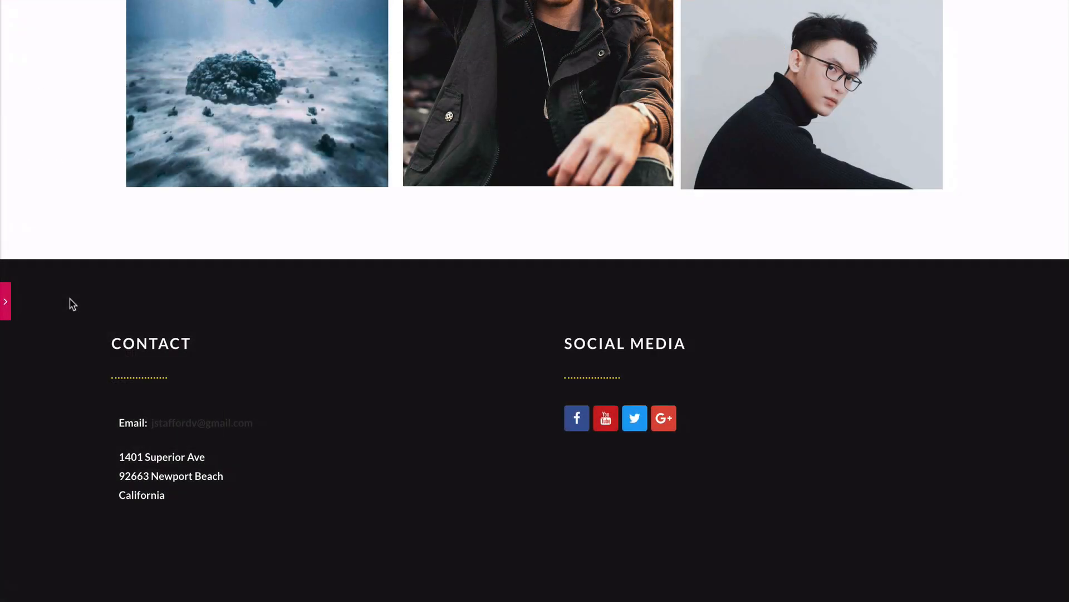
pyautogui.scroll(7, 73, 303)
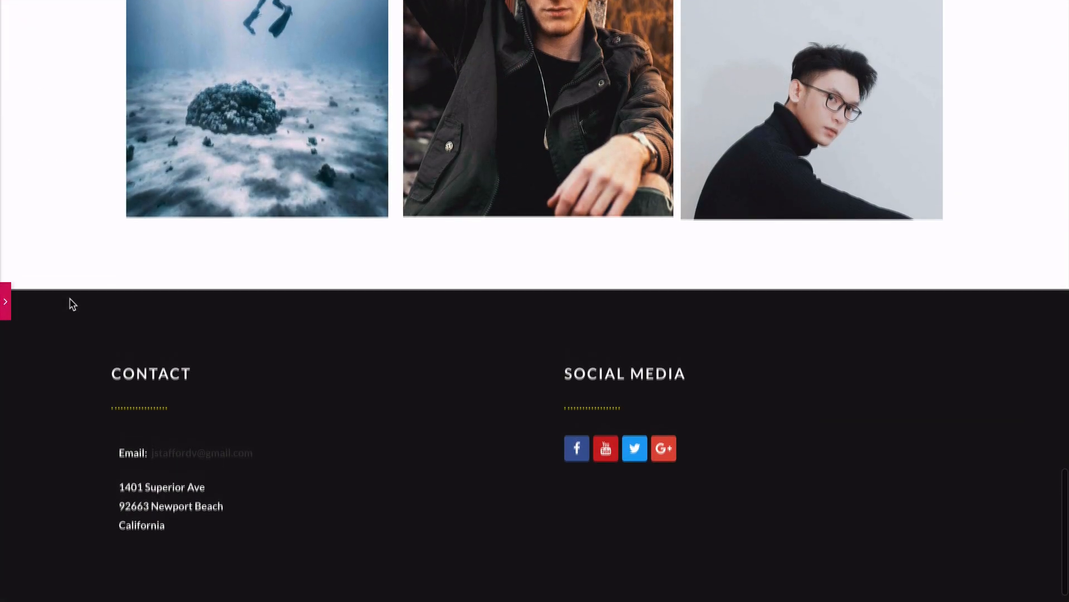
# - Recolour the linked e-mail address in the Contact text block white
pyautogui.scroll(-7, 71, 303)
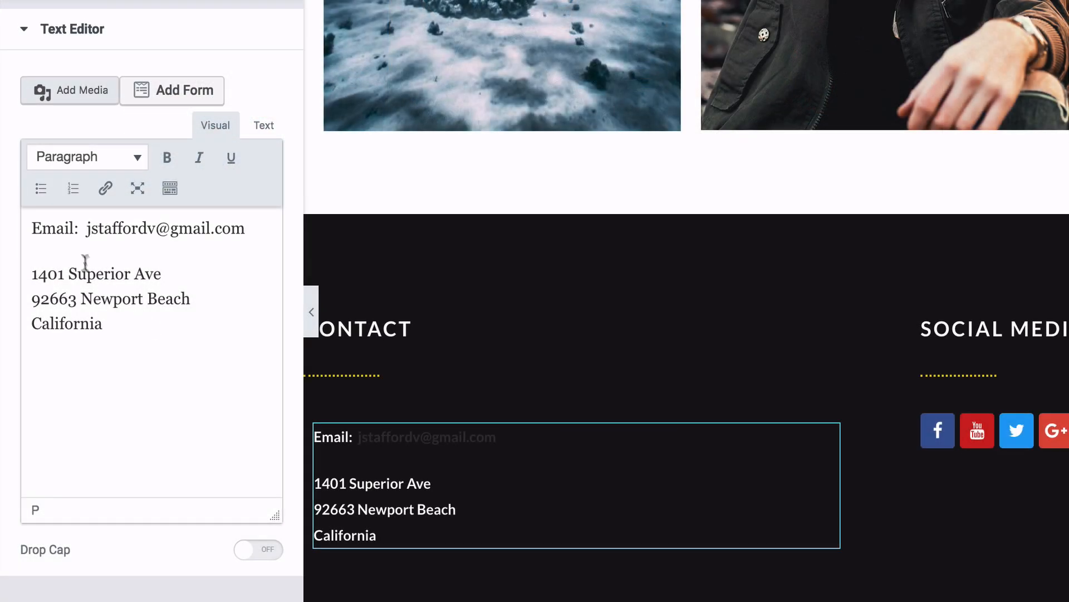
pyautogui.moveTo(87, 228); pyautogui.dragTo(241, 226)
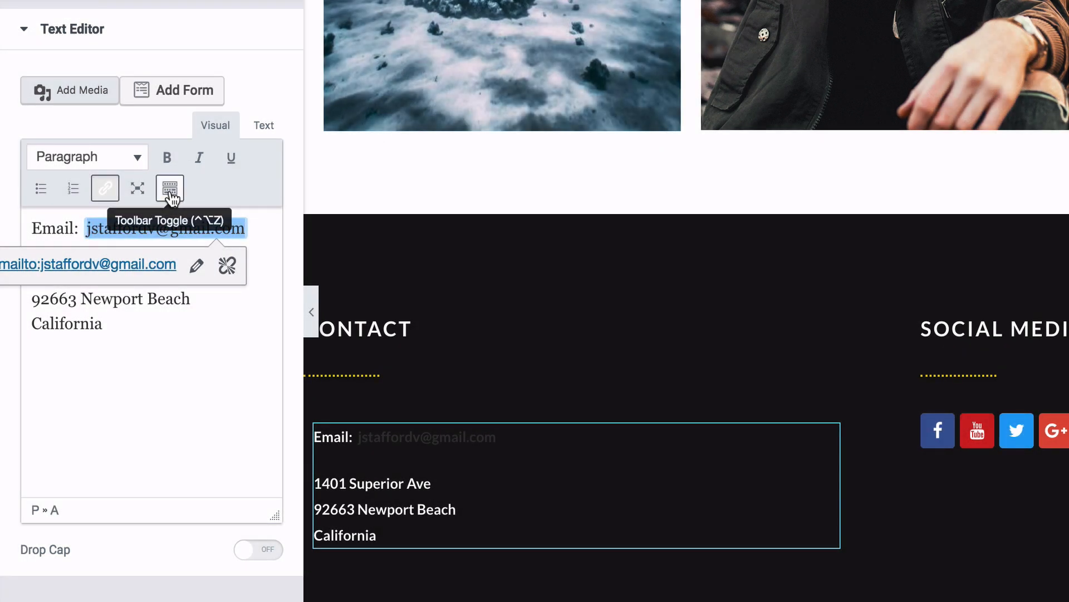
pyautogui.click(170, 190)
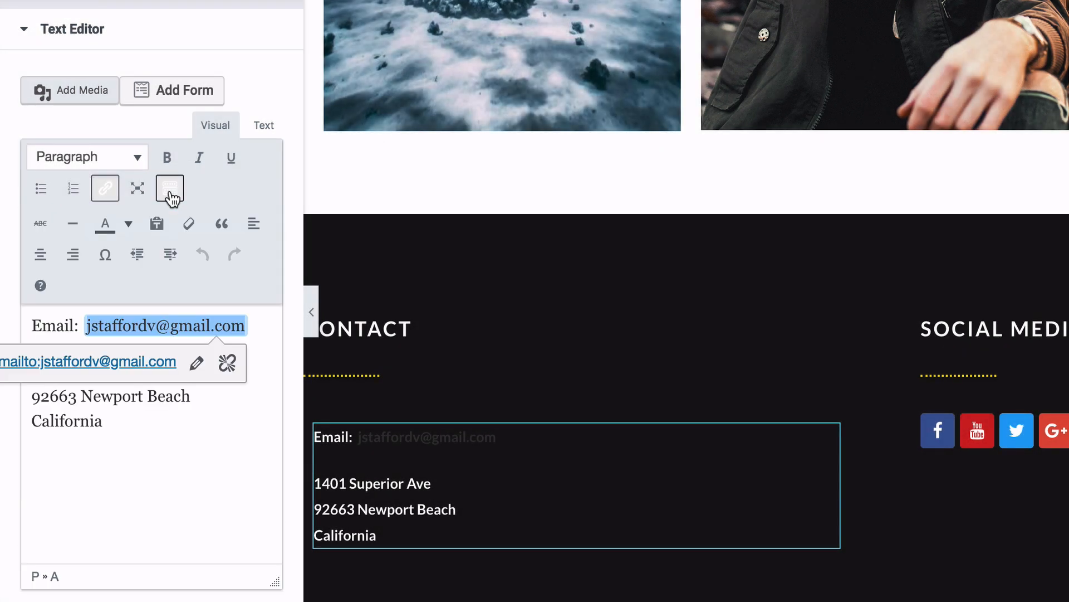
pyautogui.click(129, 225)
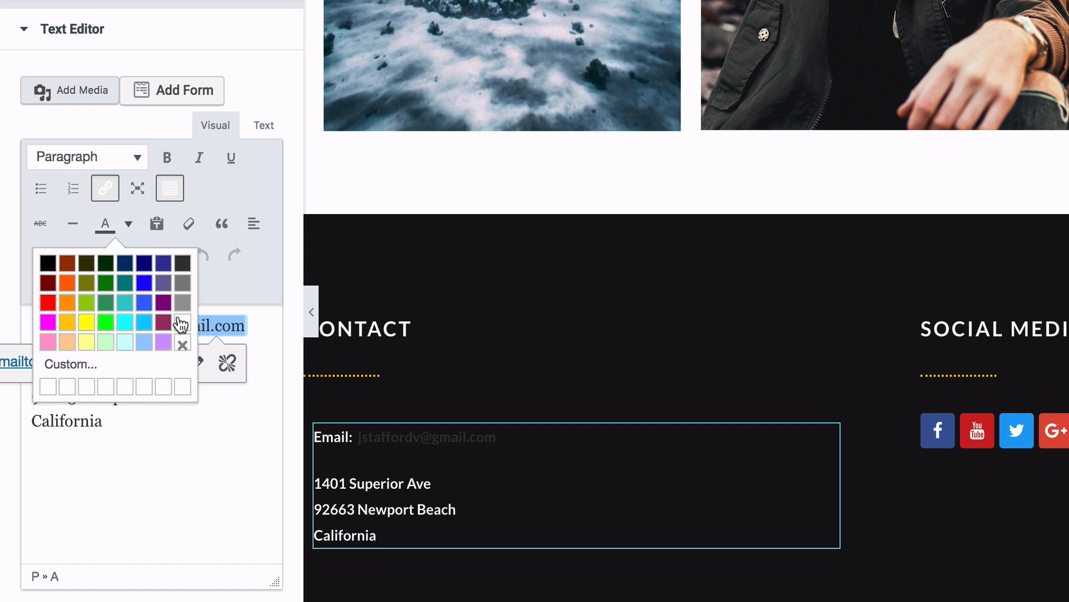
pyautogui.click(182, 323)
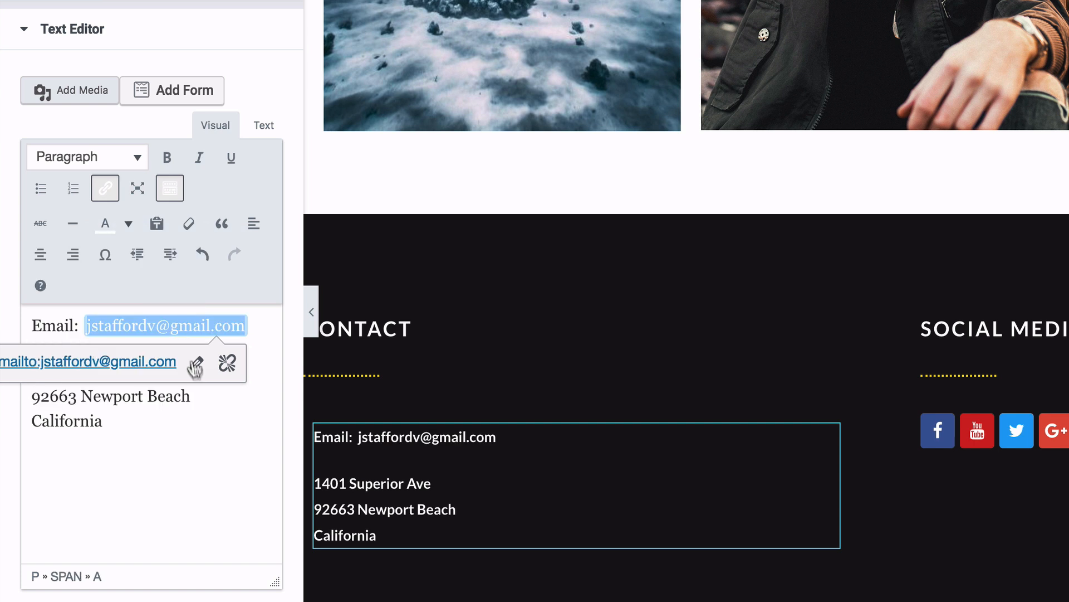
pyautogui.click(194, 407)
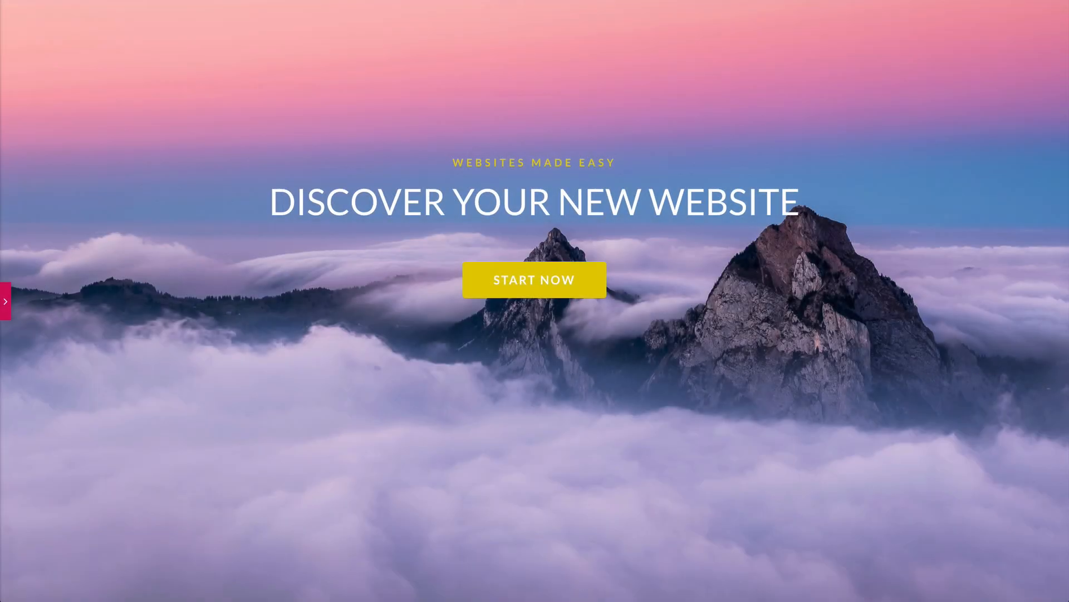
# - Scroll the preview past Trending Styles down to the Contact and Social Media footer
pyautogui.scroll(-15, 534, 300)
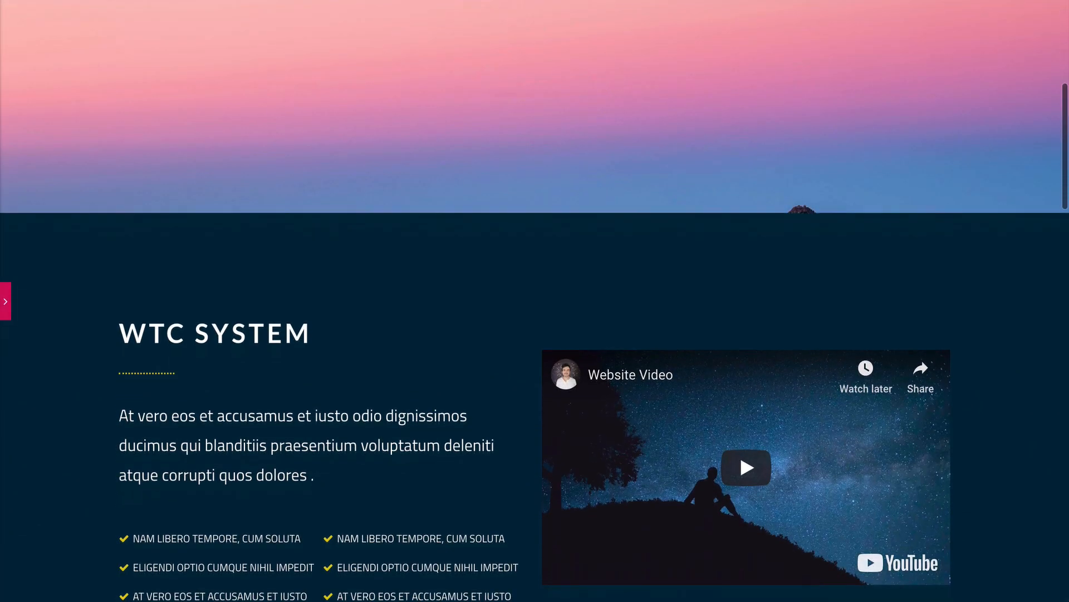
pyautogui.scroll(-10, 535, 301)
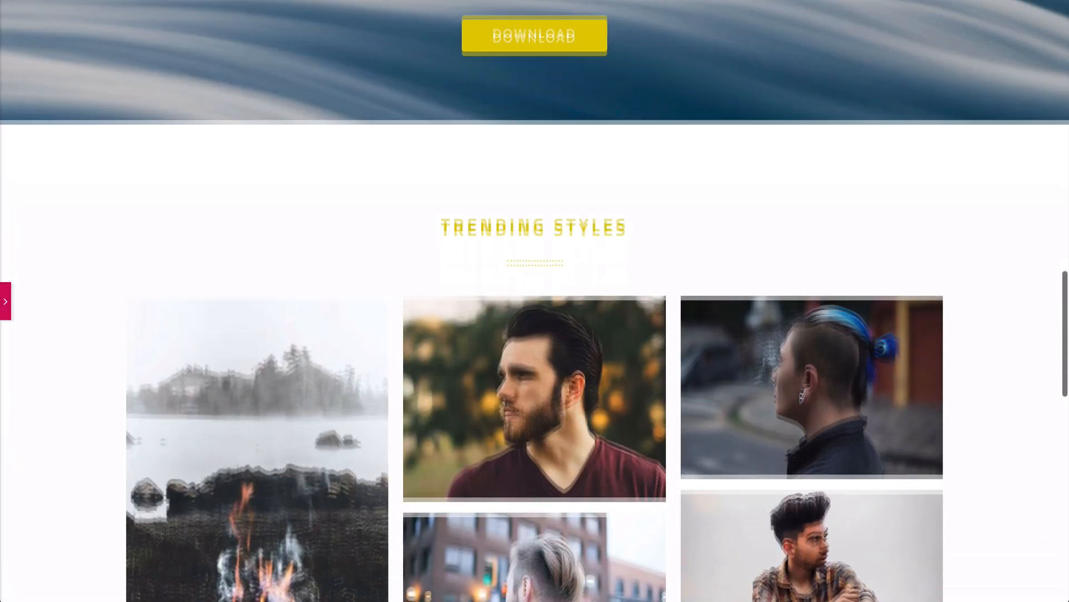
pyautogui.scroll(-10, 535, 301)
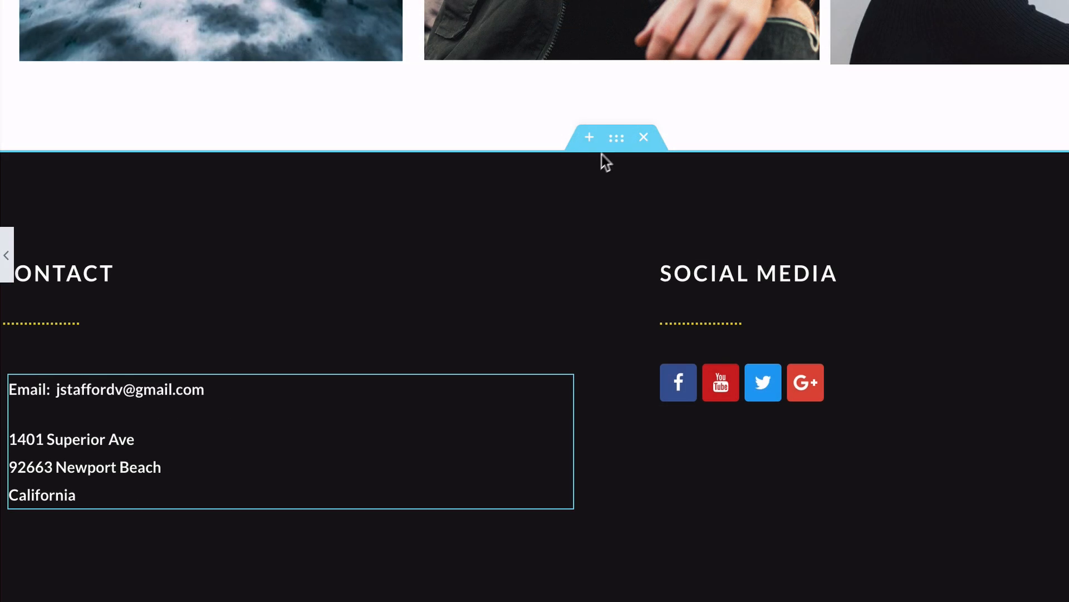
# - Save the footer section to the template library as a section template named 'Footer'
pyautogui.rightClick(615, 149)
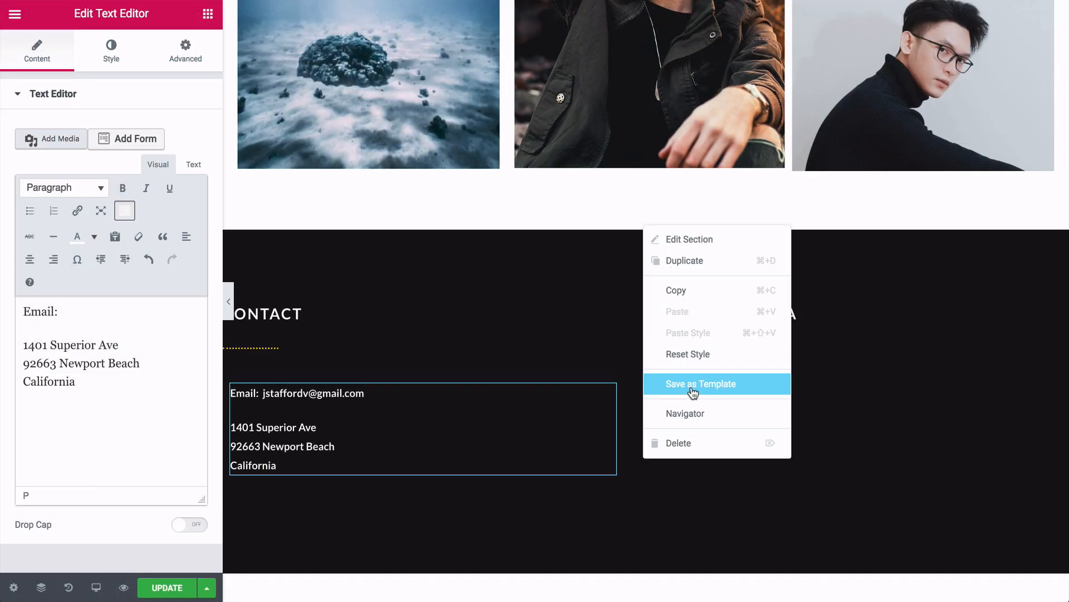
pyautogui.click(671, 384)
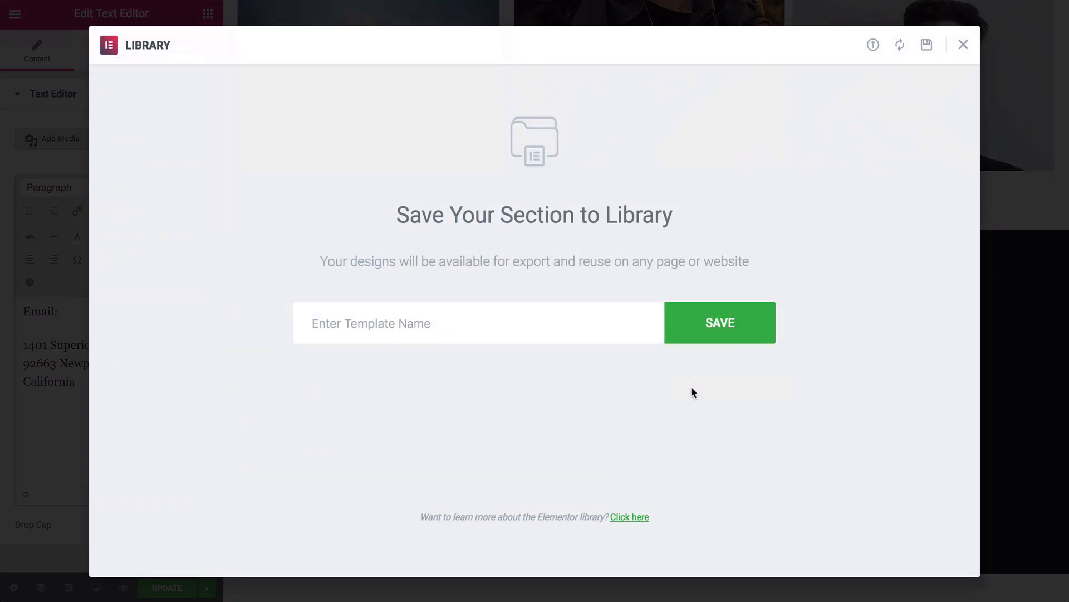
pyautogui.click(501, 329)
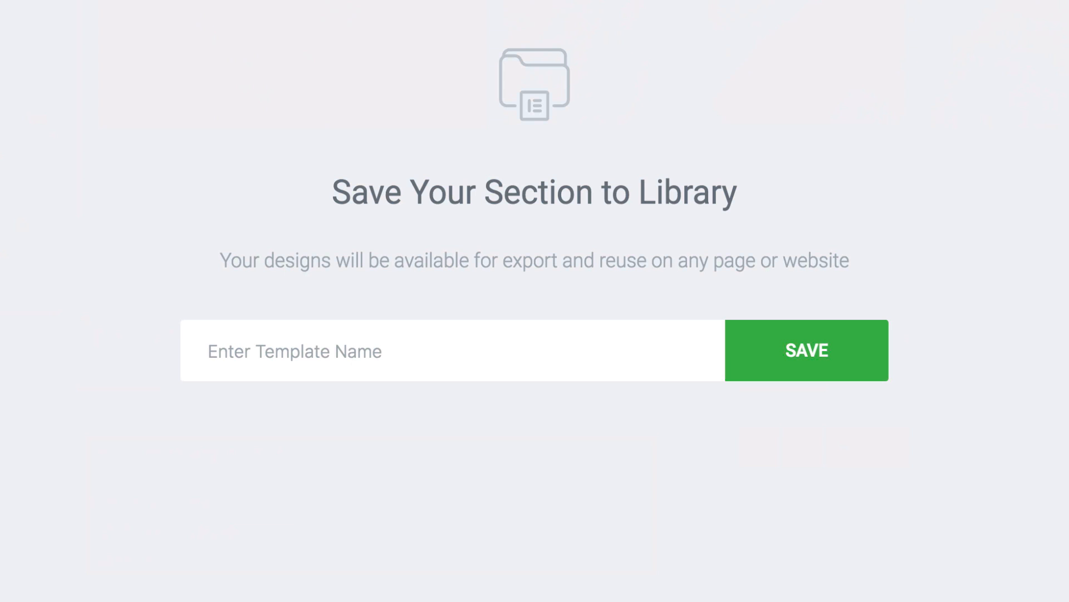
pyautogui.write('Footer')
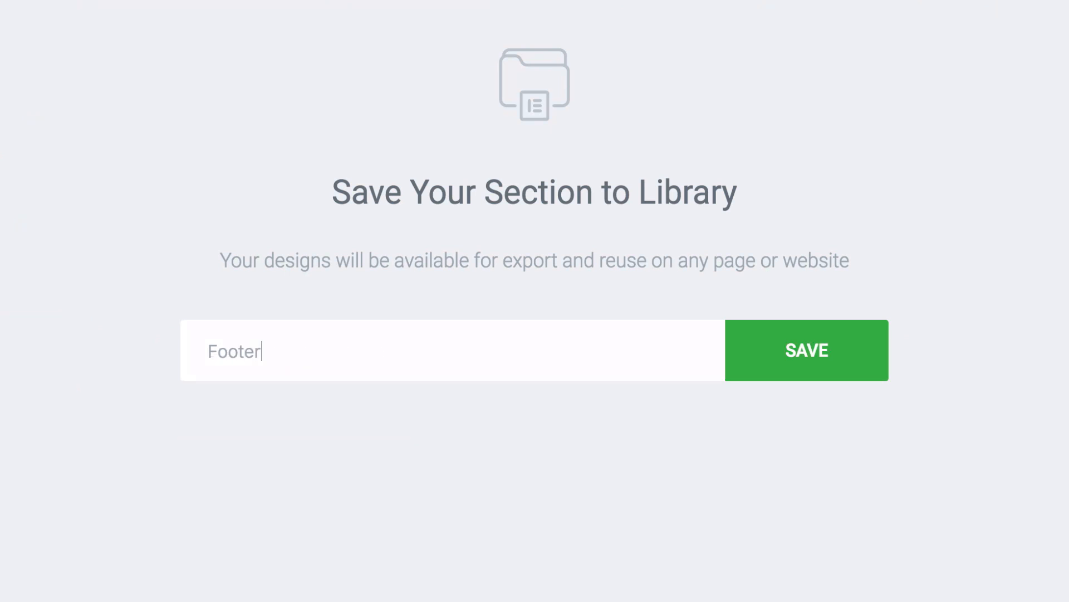
pyautogui.click(807, 365)
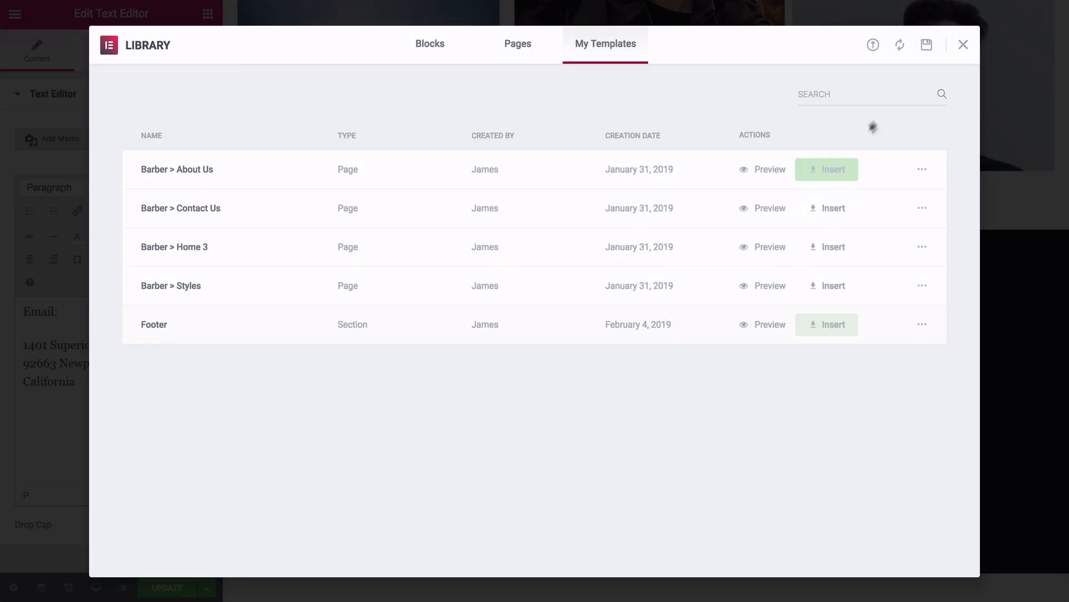
pyautogui.click(963, 44)
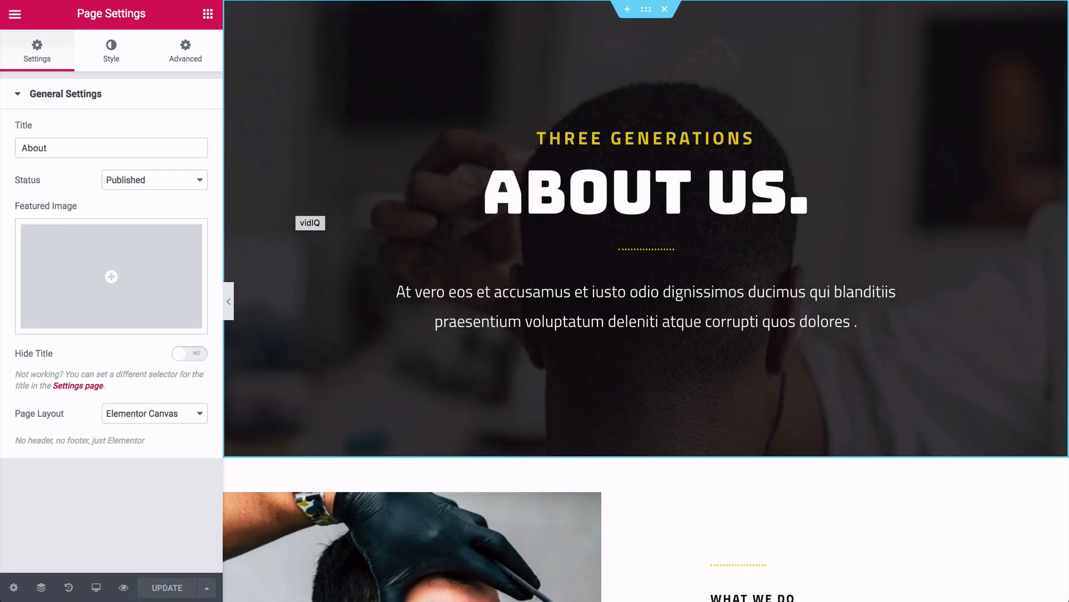
# - Delete the empty section just above the 'Get 25% off' promo banner on the About page
pyautogui.scroll(-8, 646, 301)
pyautogui.scroll(-15, 646, 300)
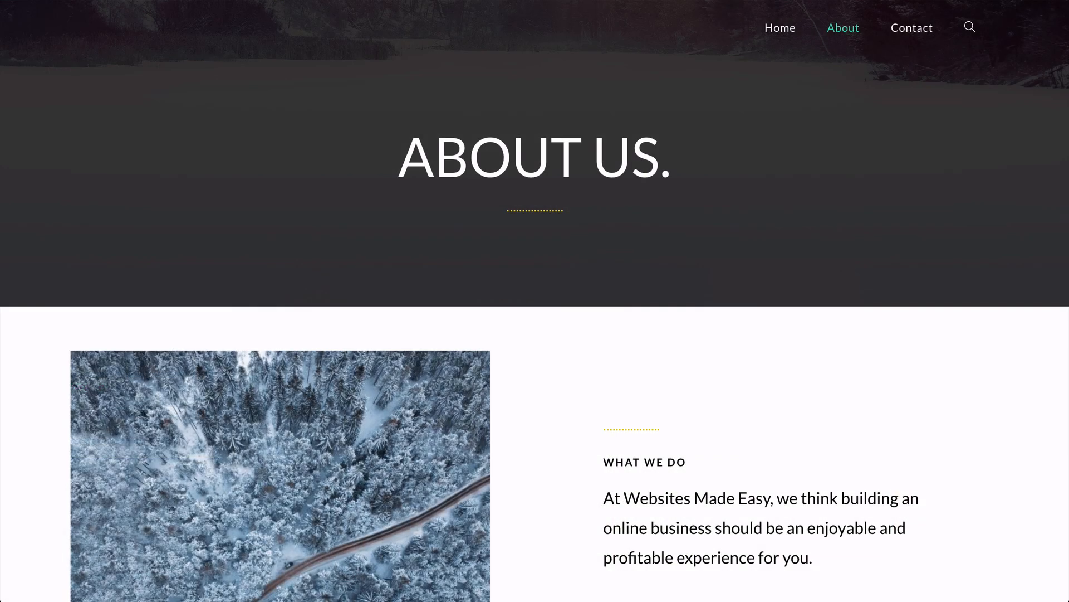
pyautogui.scroll(-5, 535, 301)
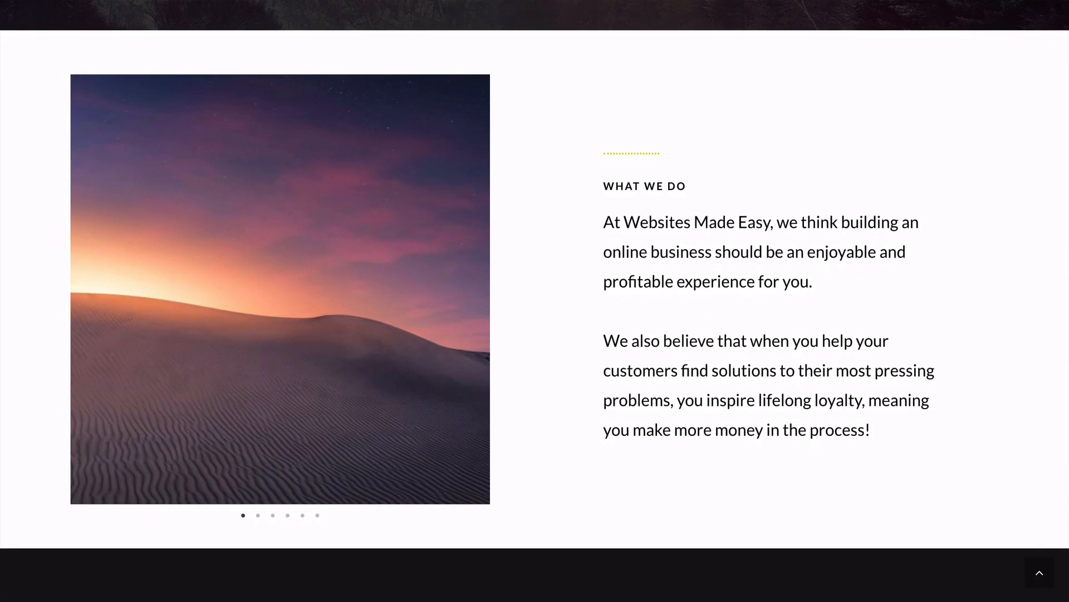
pyautogui.scroll(-1, 535, 301)
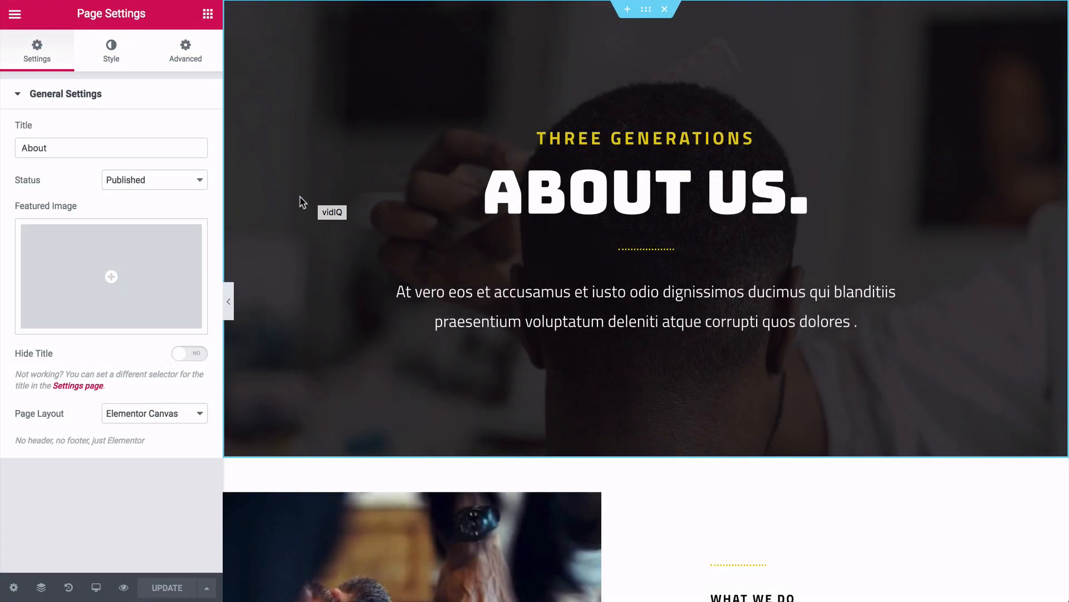
pyautogui.scroll(-6, 301, 202)
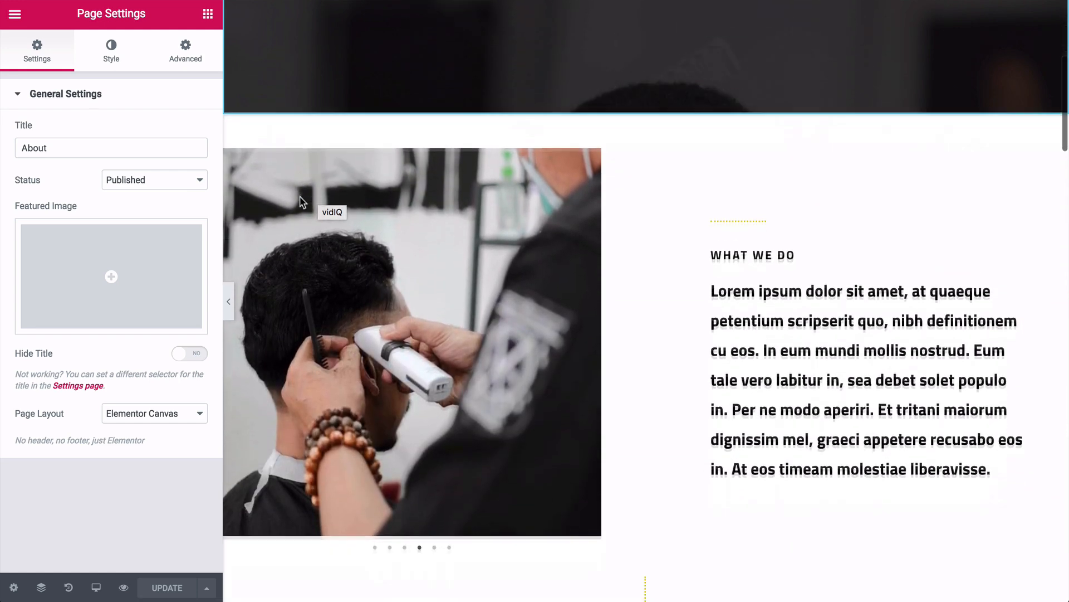
pyautogui.scroll(-5, 301, 201)
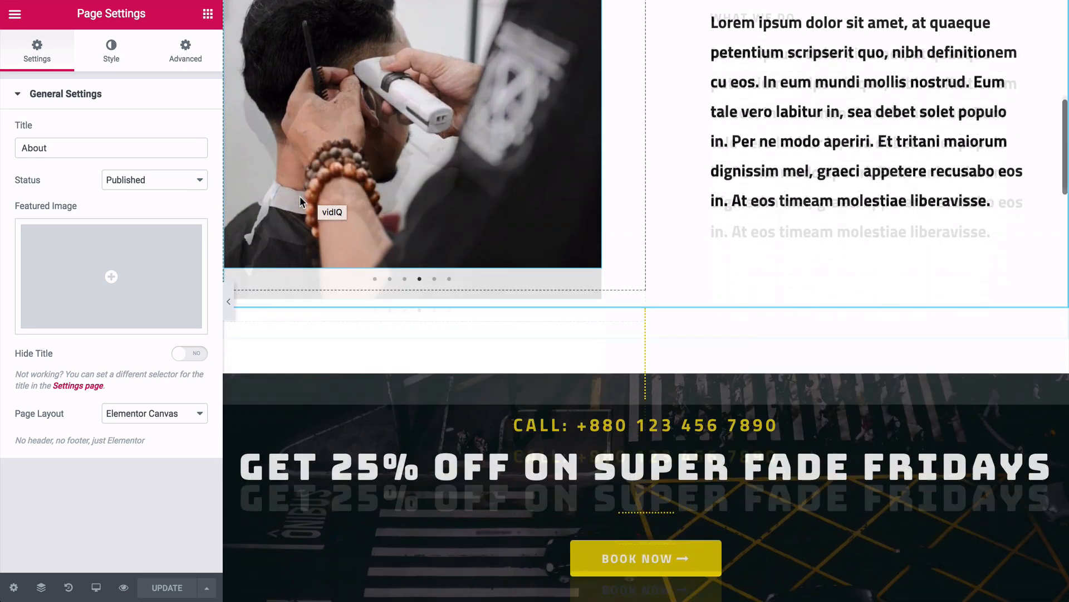
pyautogui.scroll(-5, 301, 202)
pyautogui.scroll(2, 312, 204)
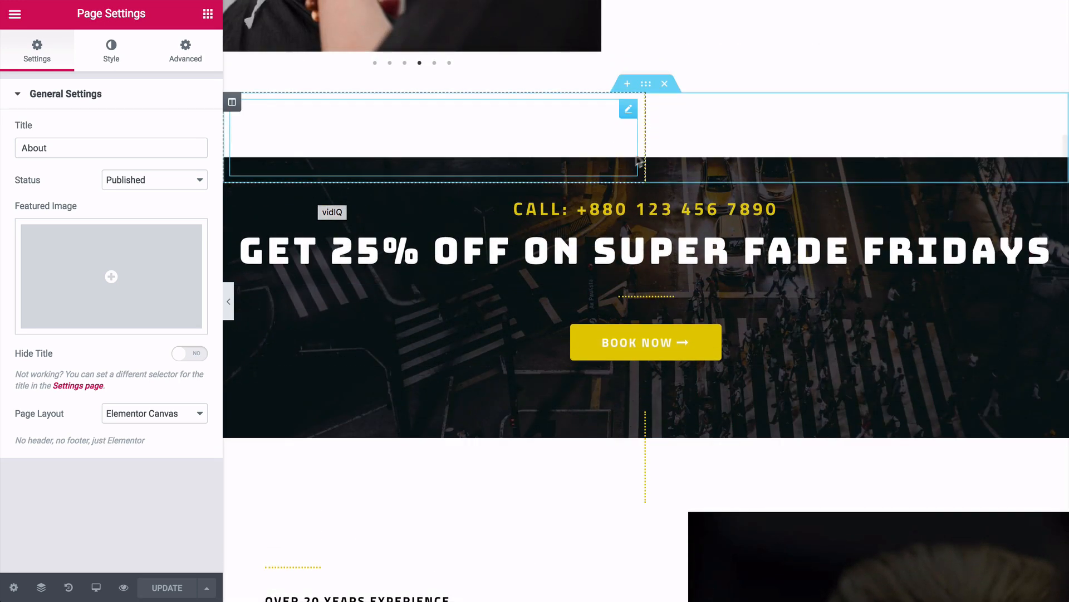
pyautogui.click(669, 86)
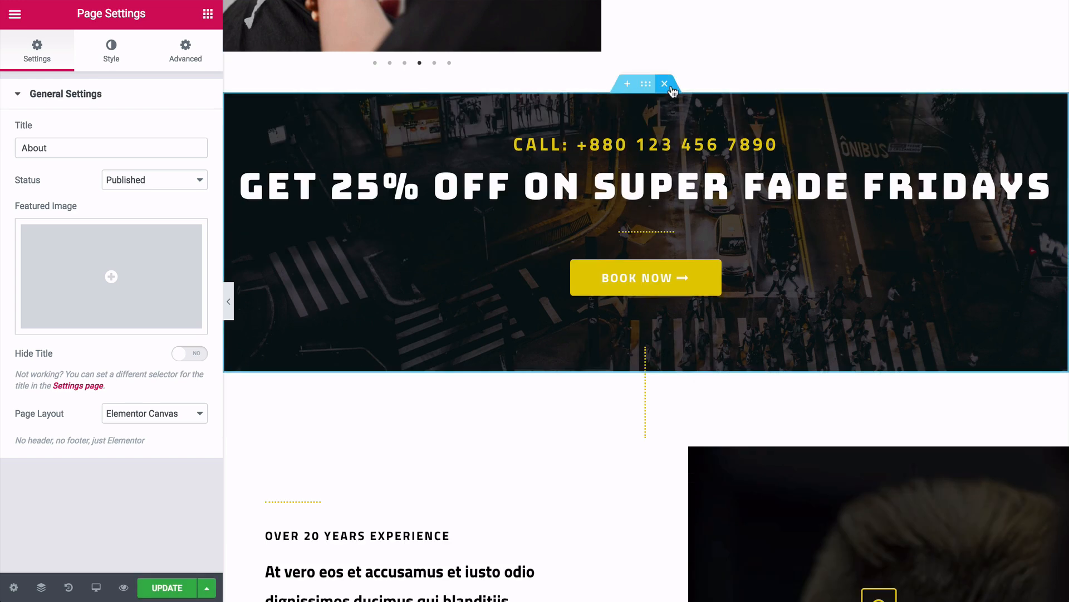
# - Delete the 'Get 25% off' banner, the THREE GENERATIONS subheading and the hero paragraph
pyautogui.click(670, 87)
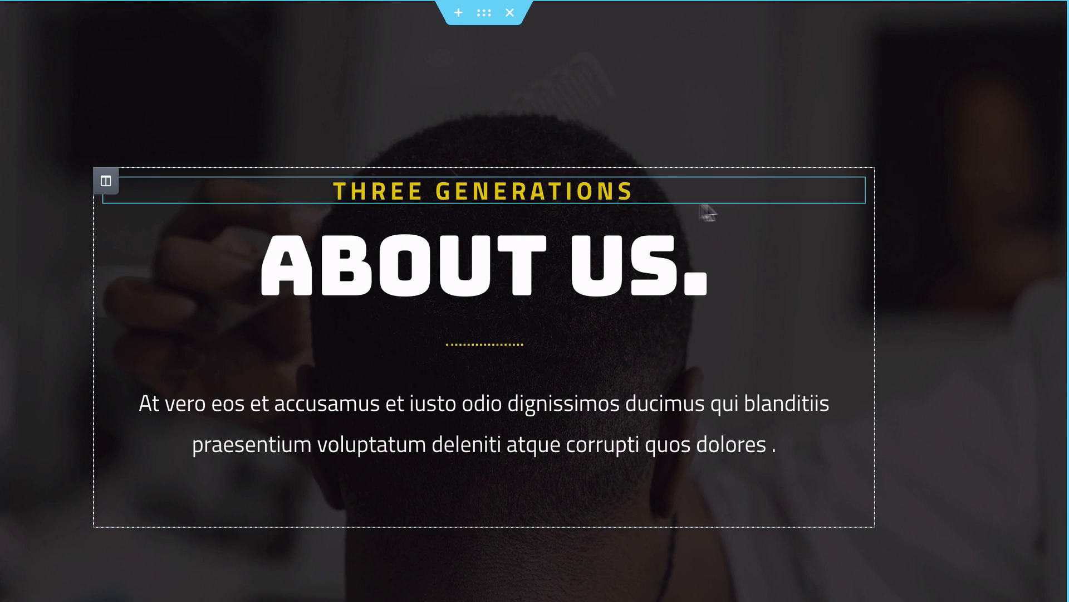
pyautogui.rightClick(851, 195)
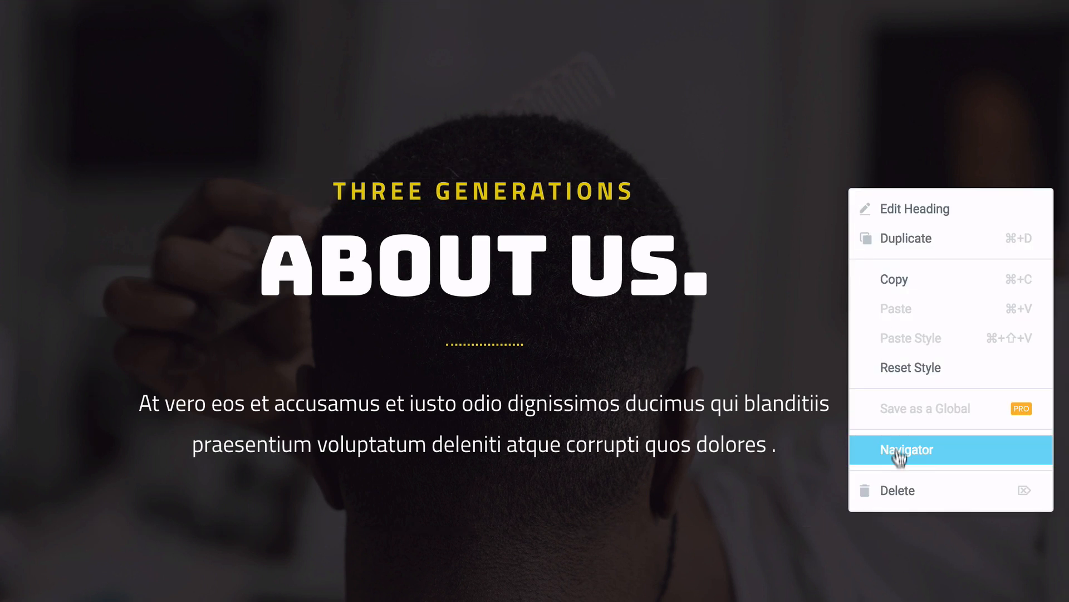
pyautogui.click(891, 491)
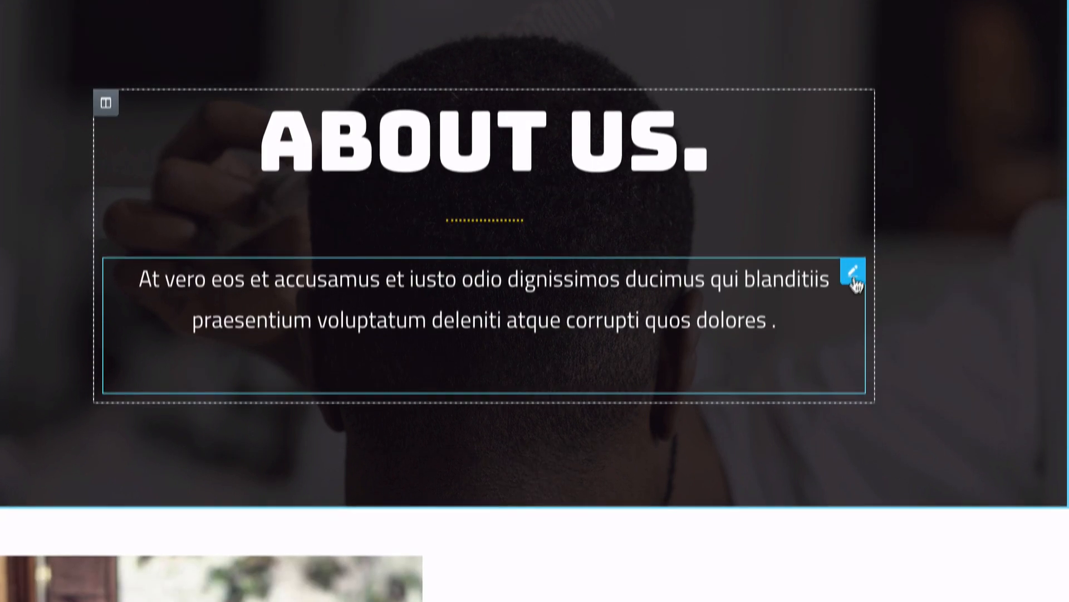
pyautogui.rightClick(855, 350)
pyautogui.click(899, 526)
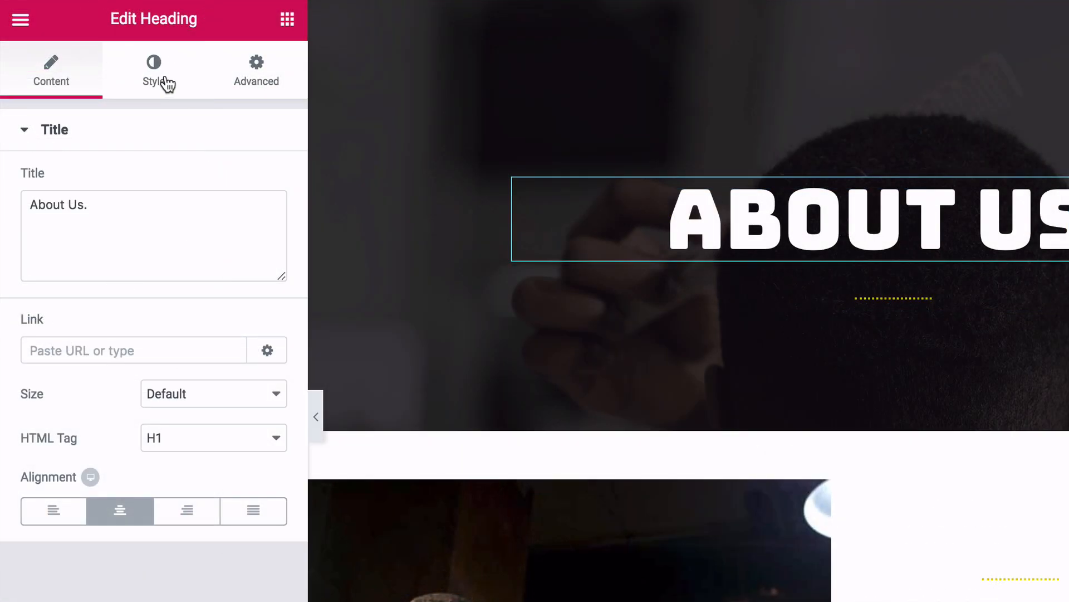
# - Restyle the About Us title in Lato, shrinking its size from 79 to 60 px
pyautogui.click(166, 84)
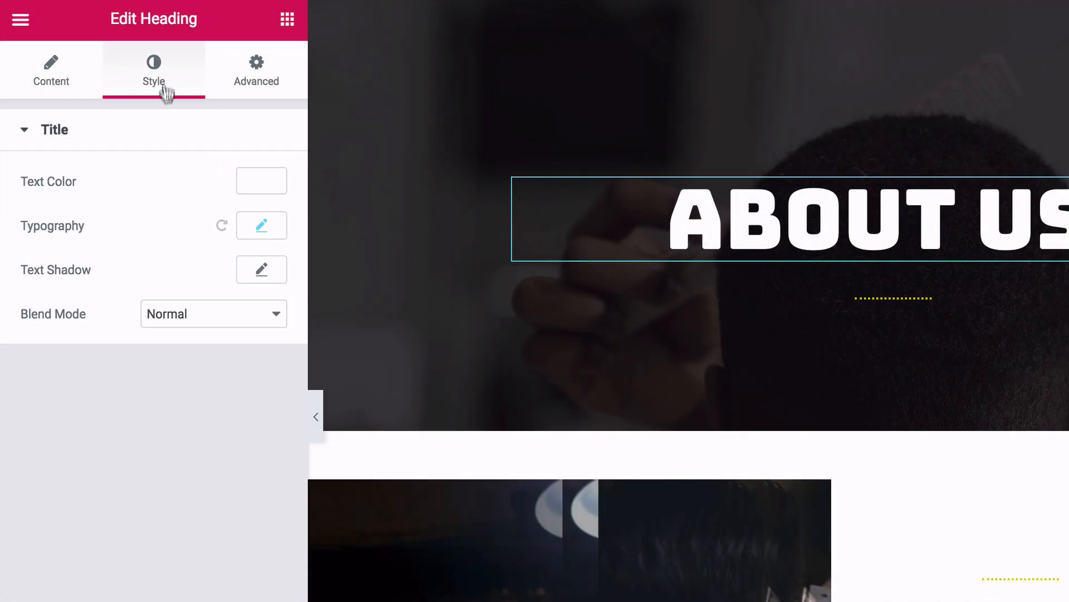
pyautogui.click(257, 227)
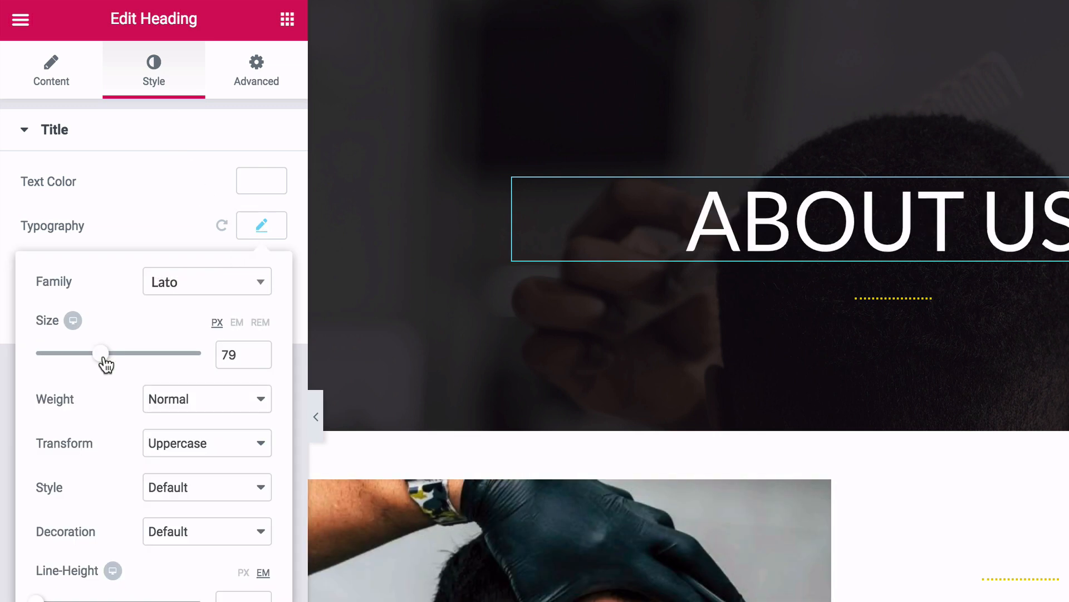
pyautogui.moveTo(105, 363); pyautogui.dragTo(90, 365)
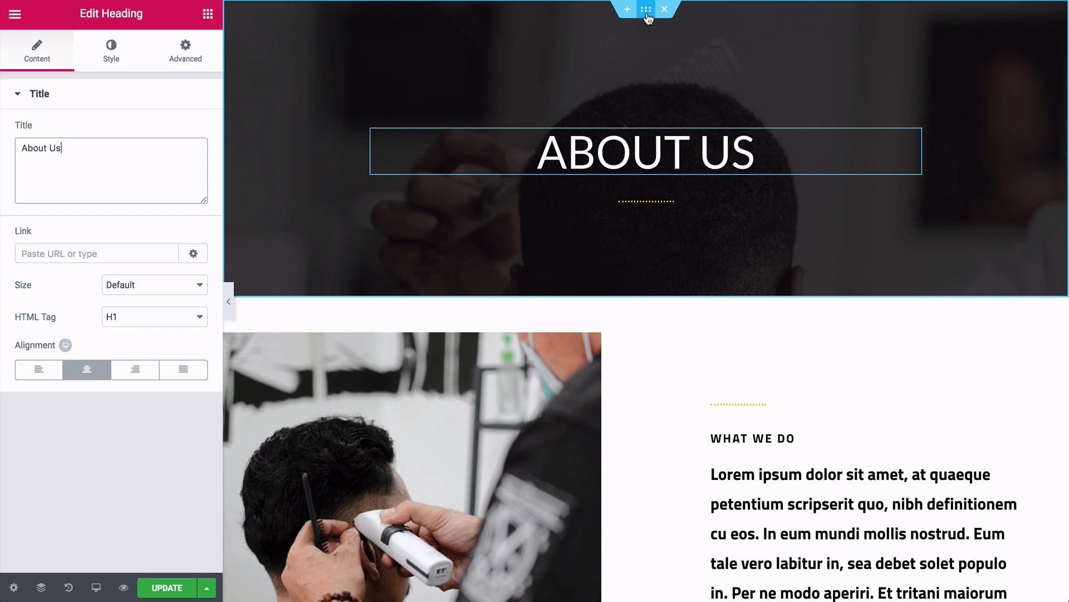
pyautogui.click(646, 11)
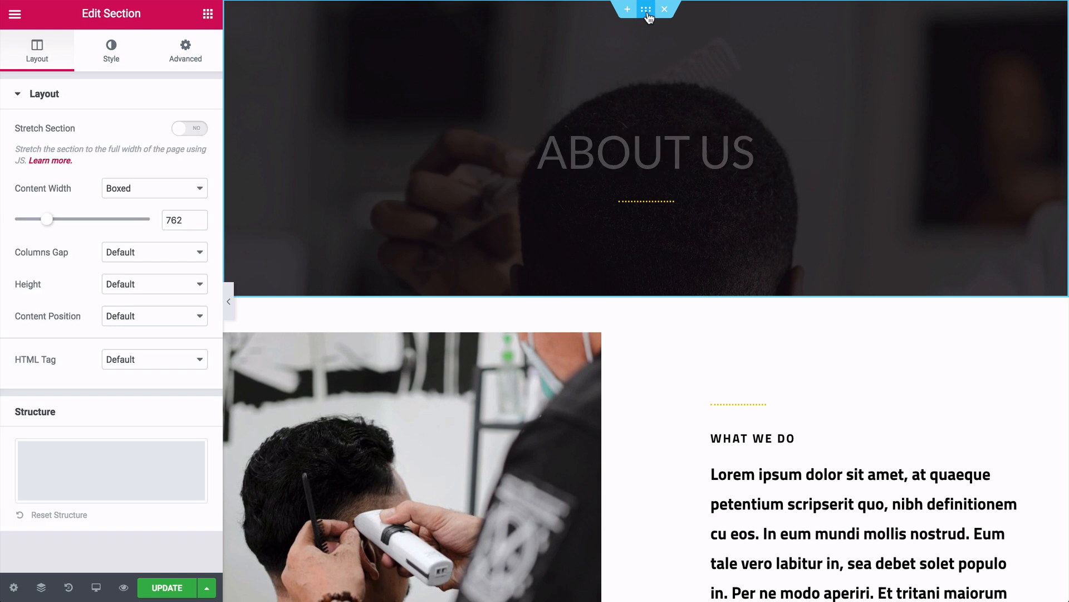
# - Upload the snowy winter sunset forest photo as the About Us hero's background image
pyautogui.click(110, 53)
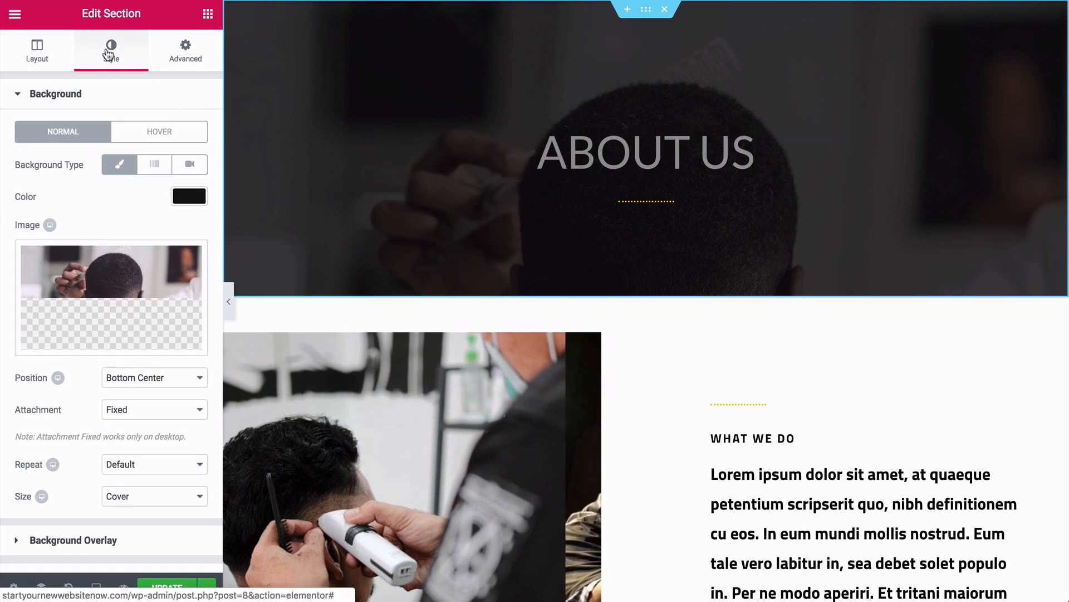
pyautogui.click(99, 268)
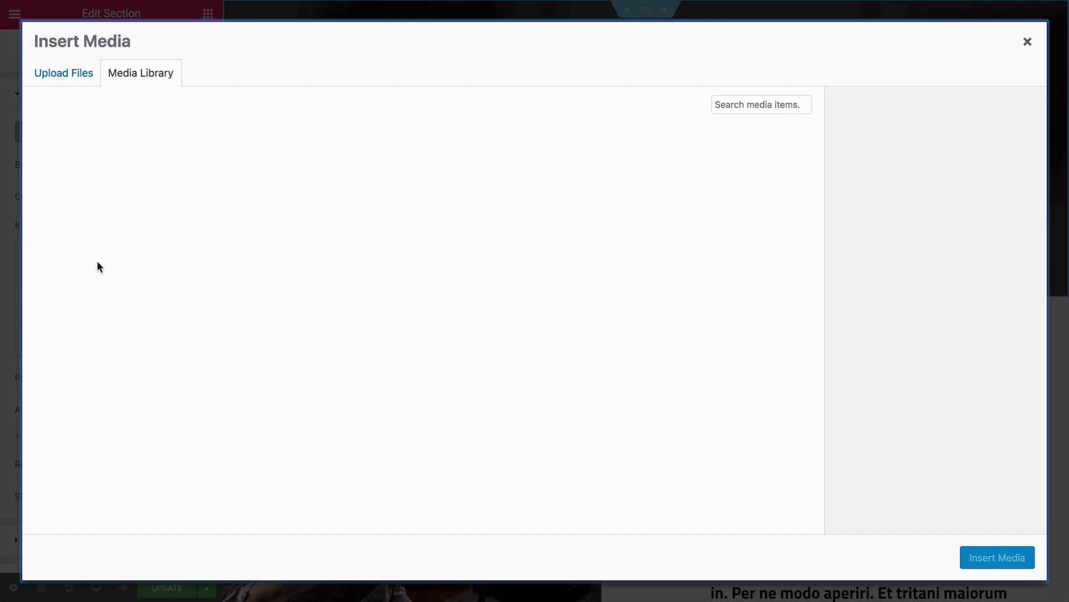
pyautogui.click(76, 78)
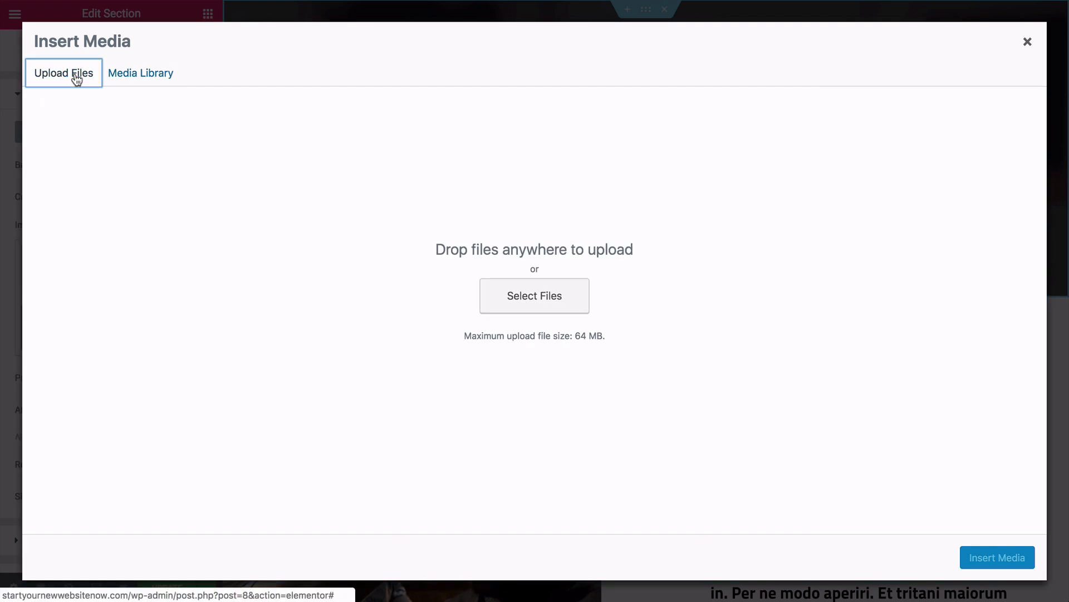
pyautogui.click(532, 303)
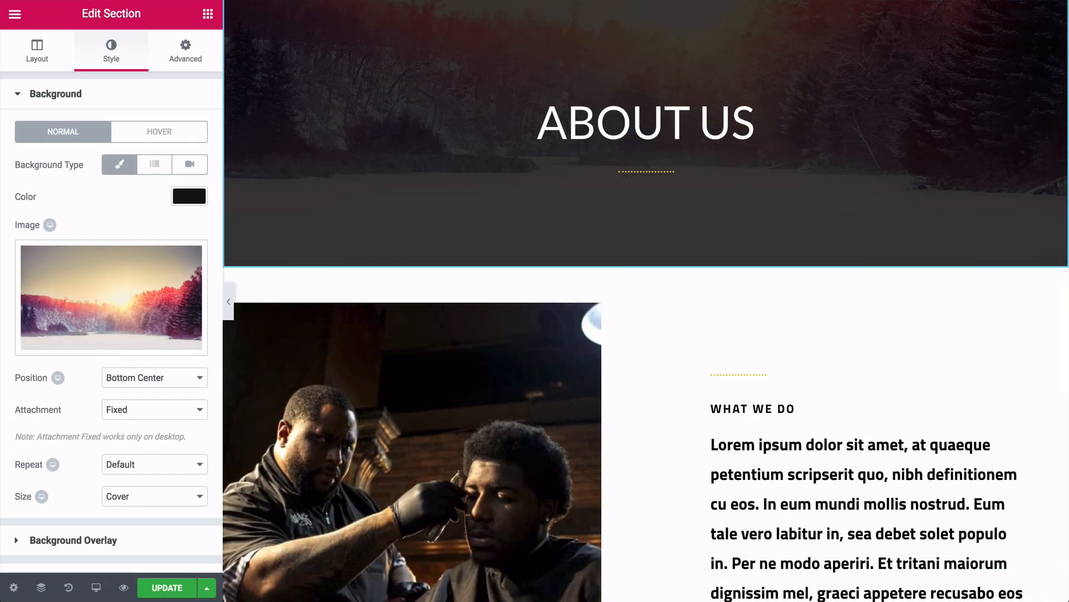
pyautogui.scroll(-4, 646, 334)
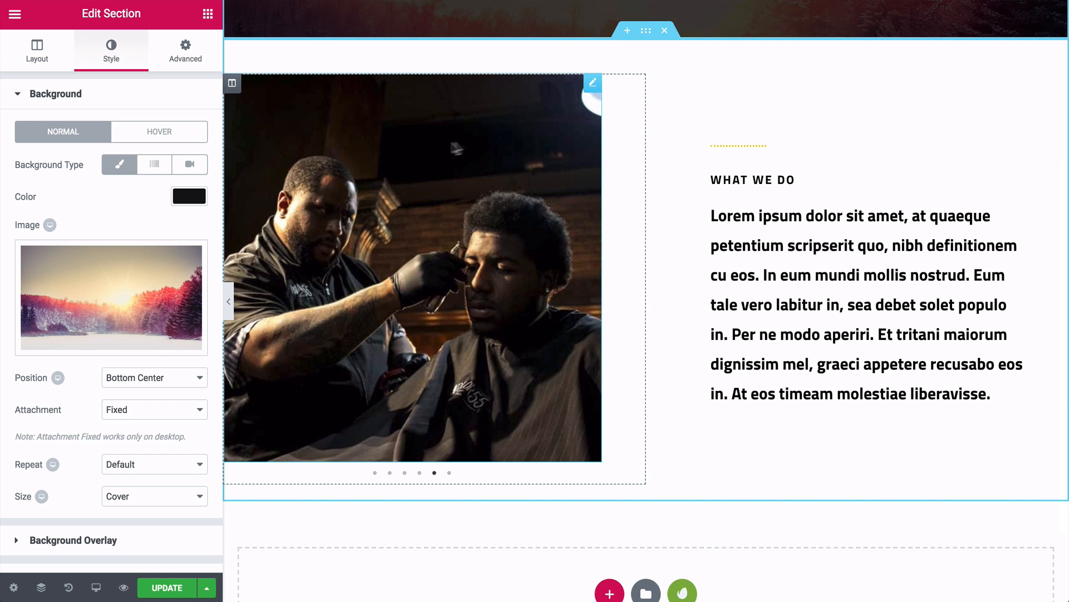
# - Remove all five barber photos from the carousel gallery and insert six new landscape images
pyautogui.click(593, 85)
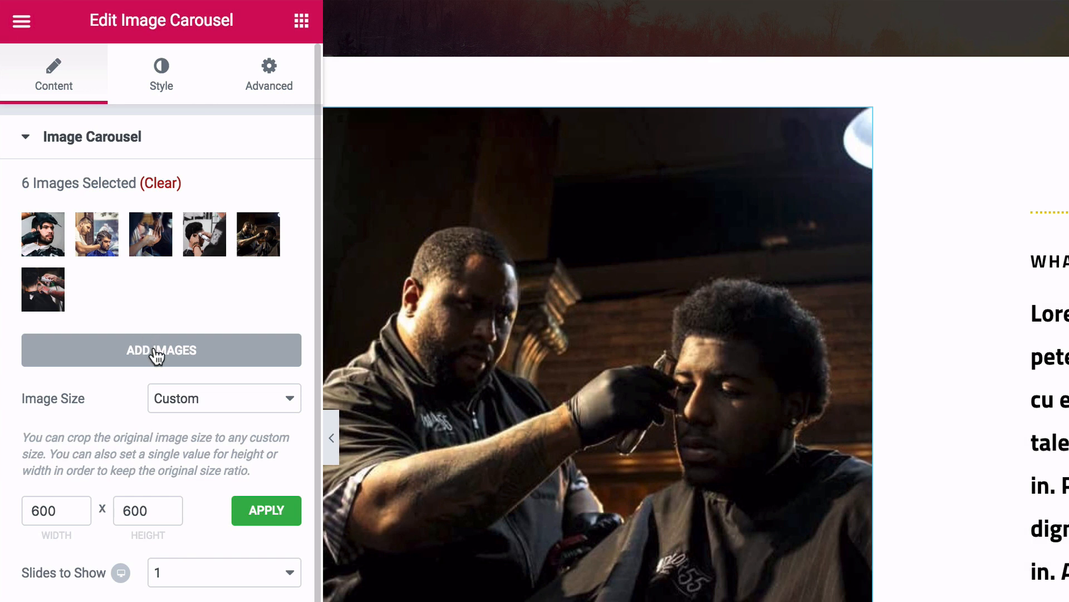
pyautogui.click(157, 351)
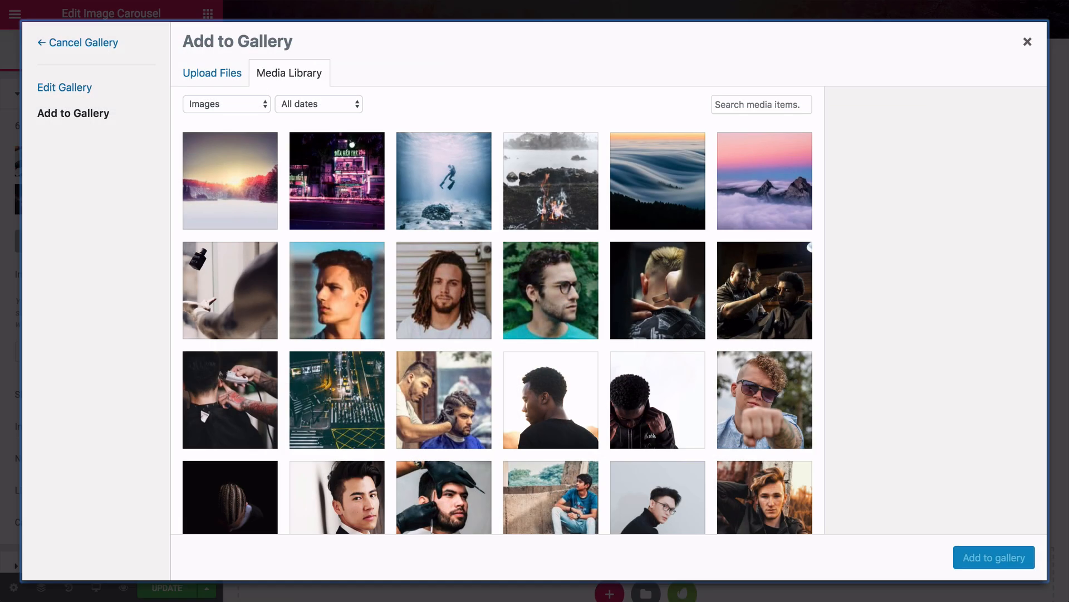
pyautogui.click(84, 100)
pyautogui.click(287, 120)
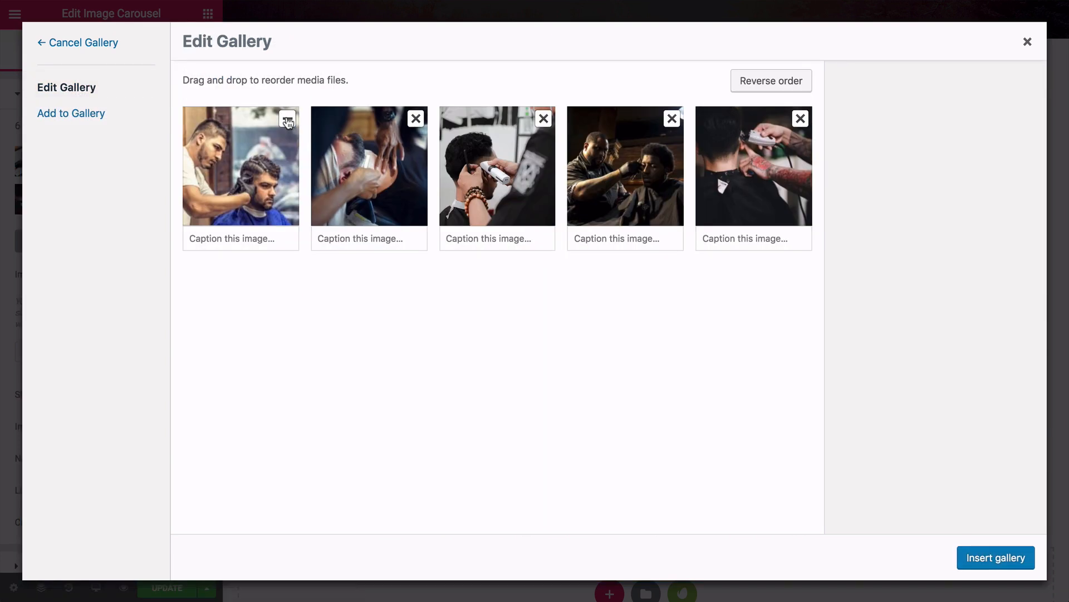
pyautogui.click(288, 119)
pyautogui.click(287, 120)
pyautogui.click(287, 119)
pyautogui.click(287, 119)
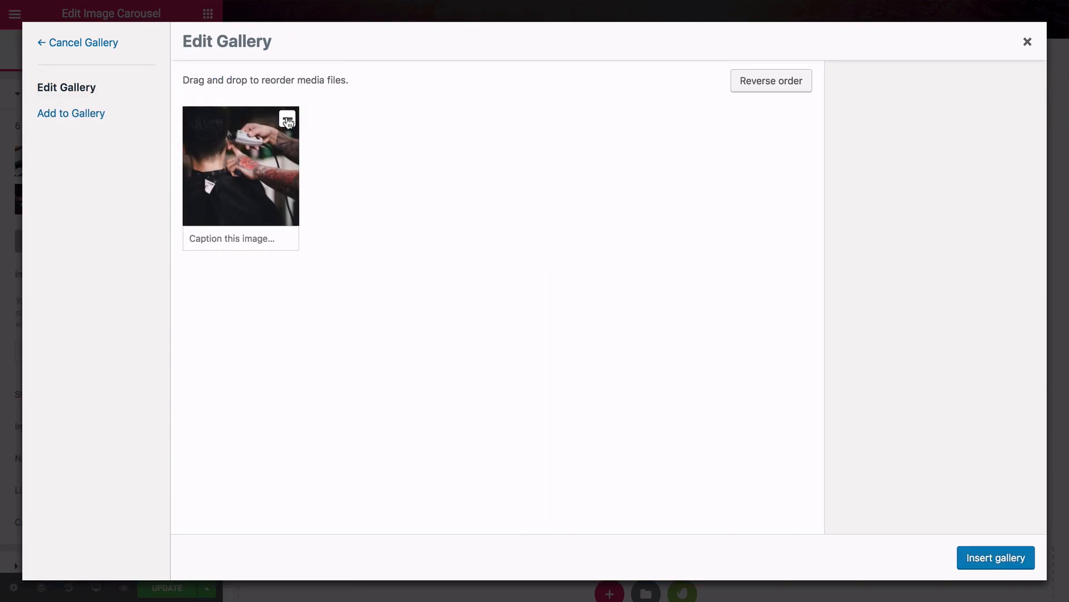
pyautogui.click(288, 119)
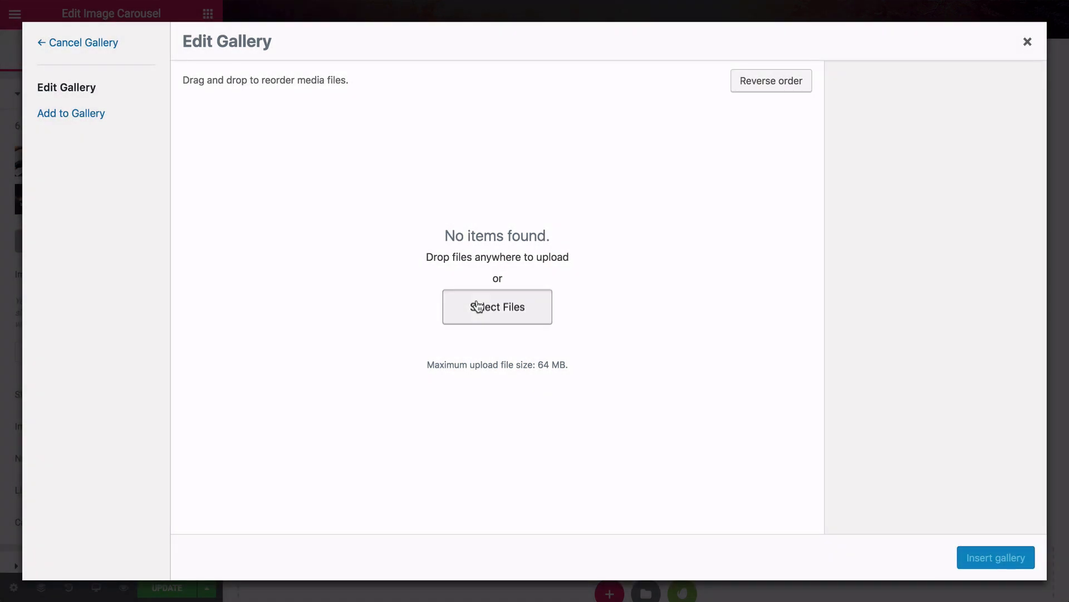
pyautogui.click(478, 306)
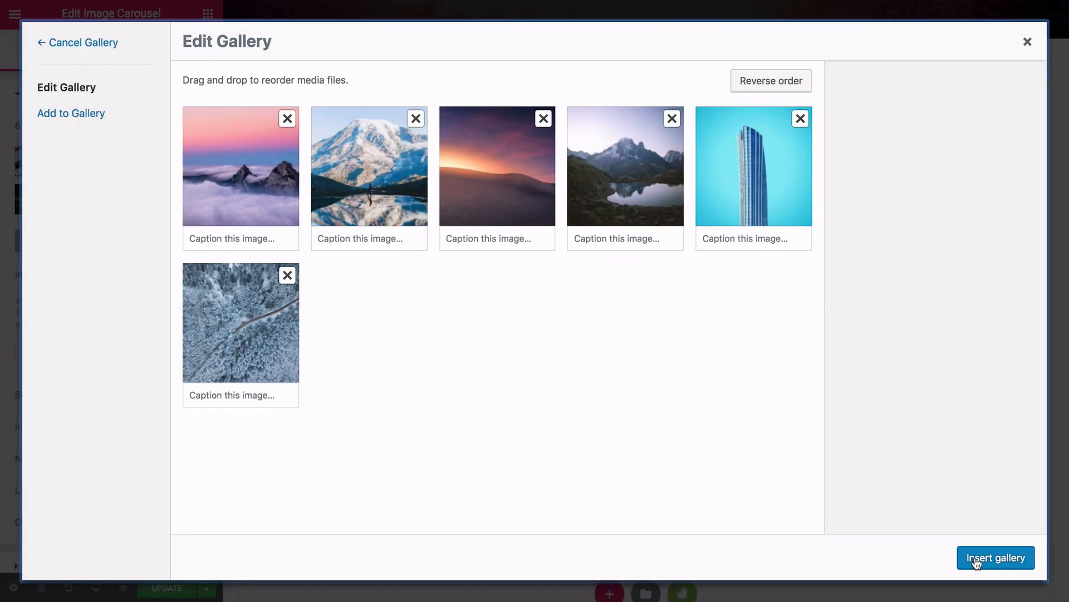
pyautogui.click(976, 558)
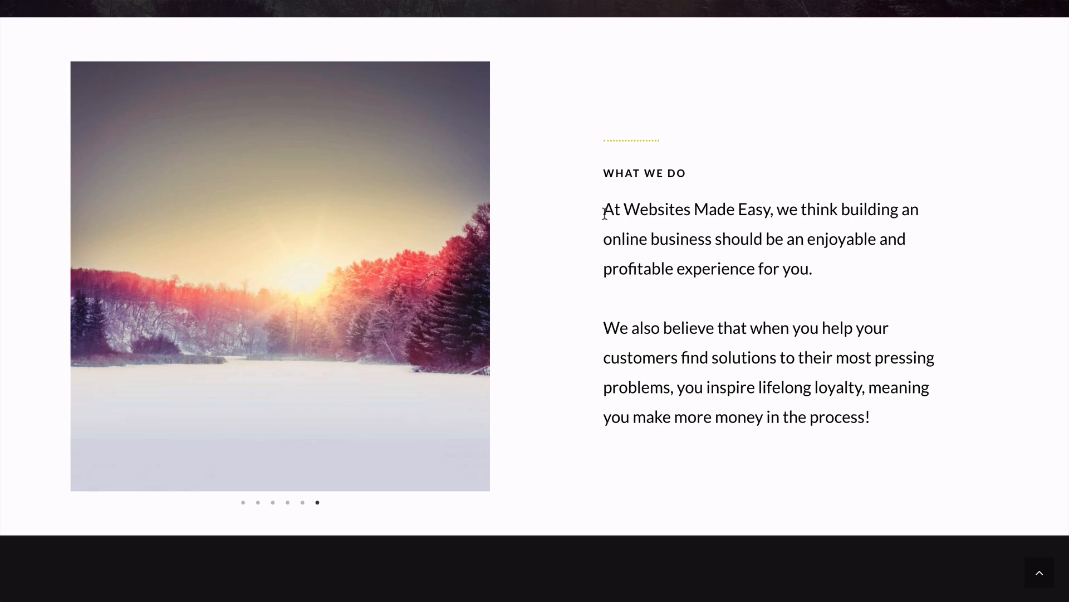
# - Swap the lorem text for the copied Websites Made Easy paragraphs, styled Lato 18 px, weight 500
pyautogui.moveTo(605, 211); pyautogui.dragTo(868, 416)
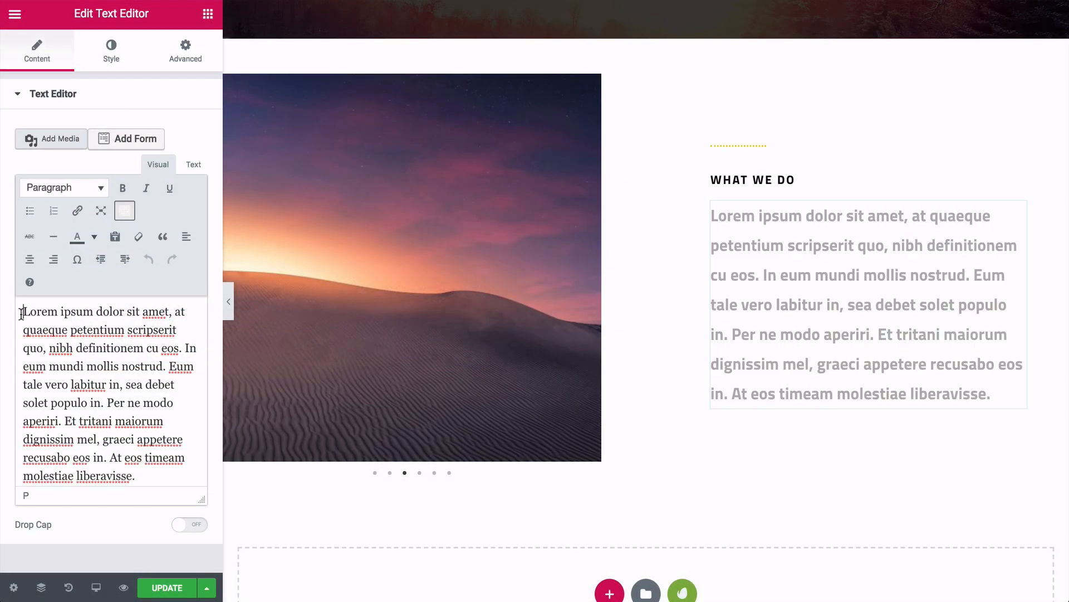
pyautogui.moveTo(23, 310); pyautogui.dragTo(139, 462)
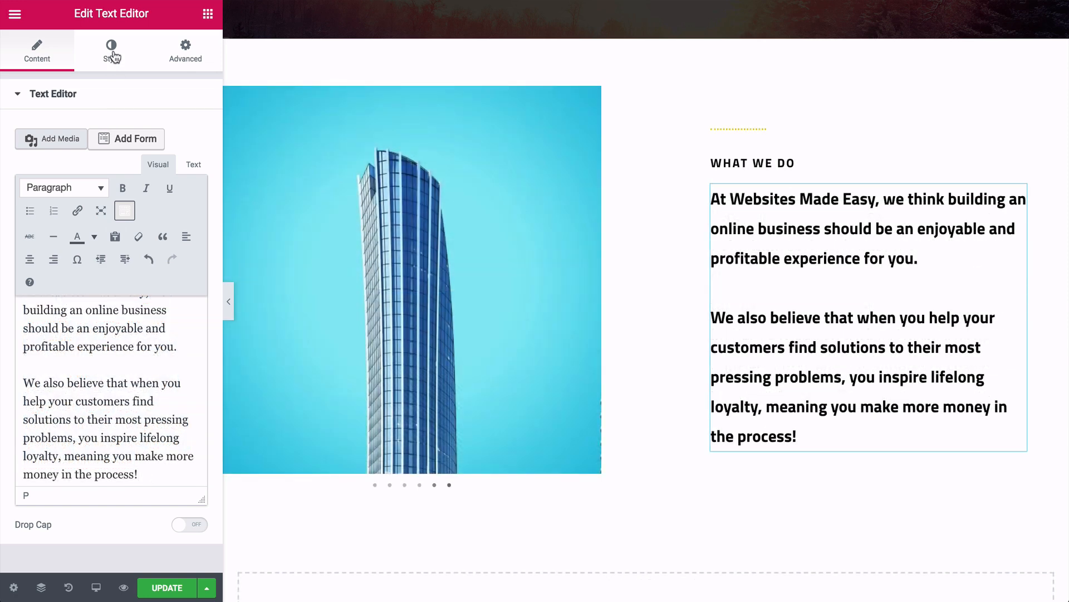
pyautogui.click(112, 51)
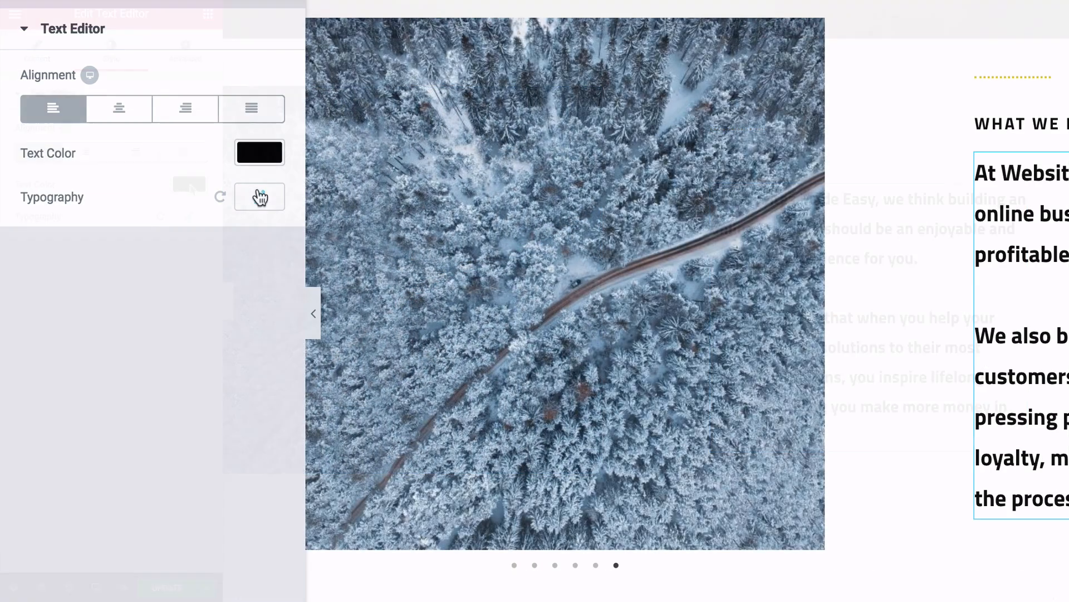
pyautogui.click(190, 216)
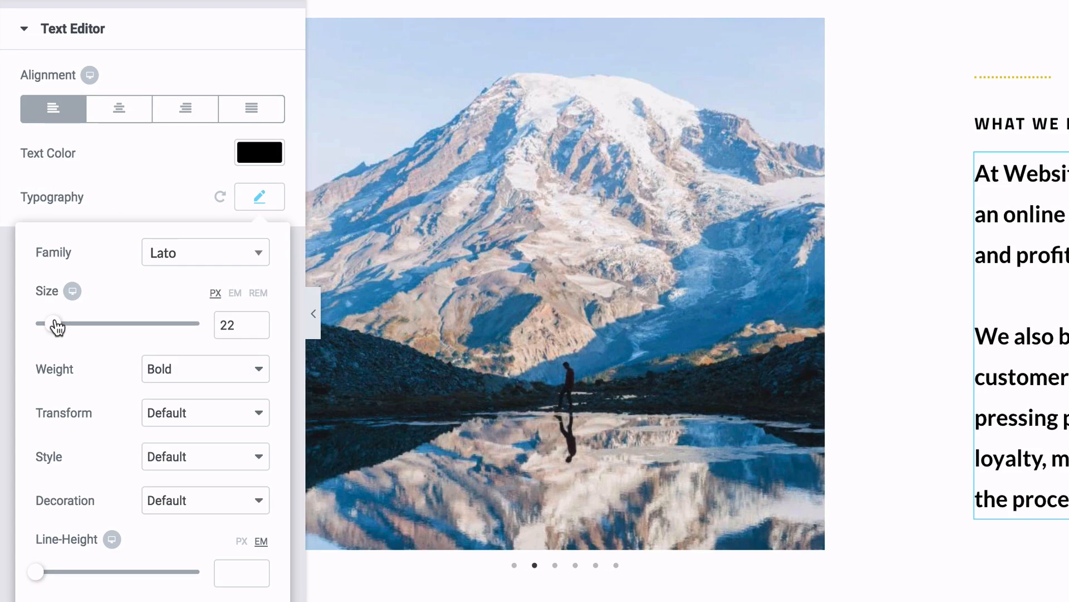
pyautogui.moveTo(52, 325); pyautogui.dragTo(53, 327)
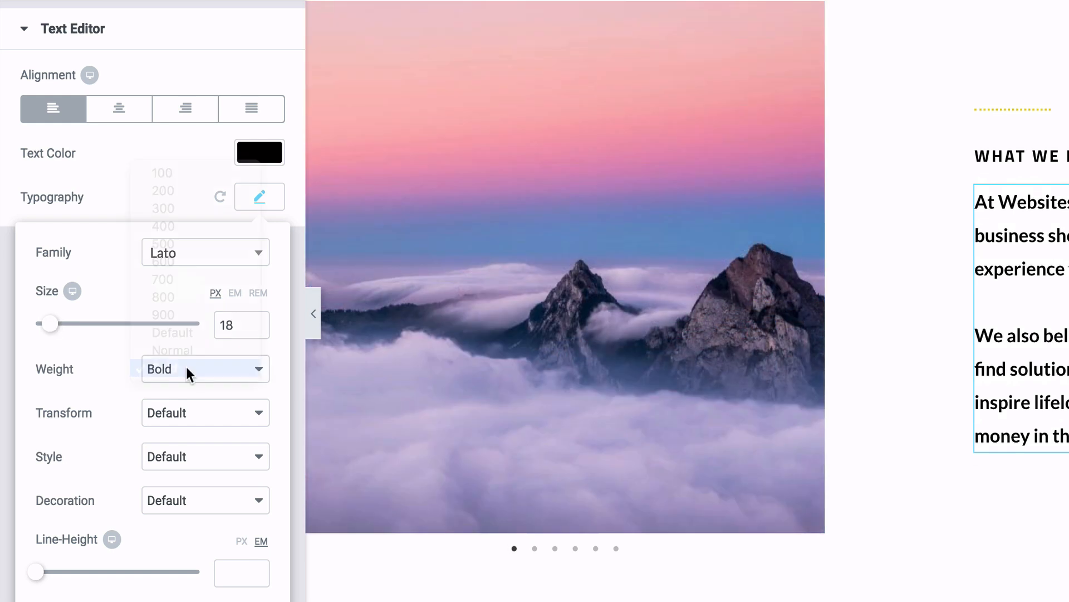
pyautogui.click(186, 368)
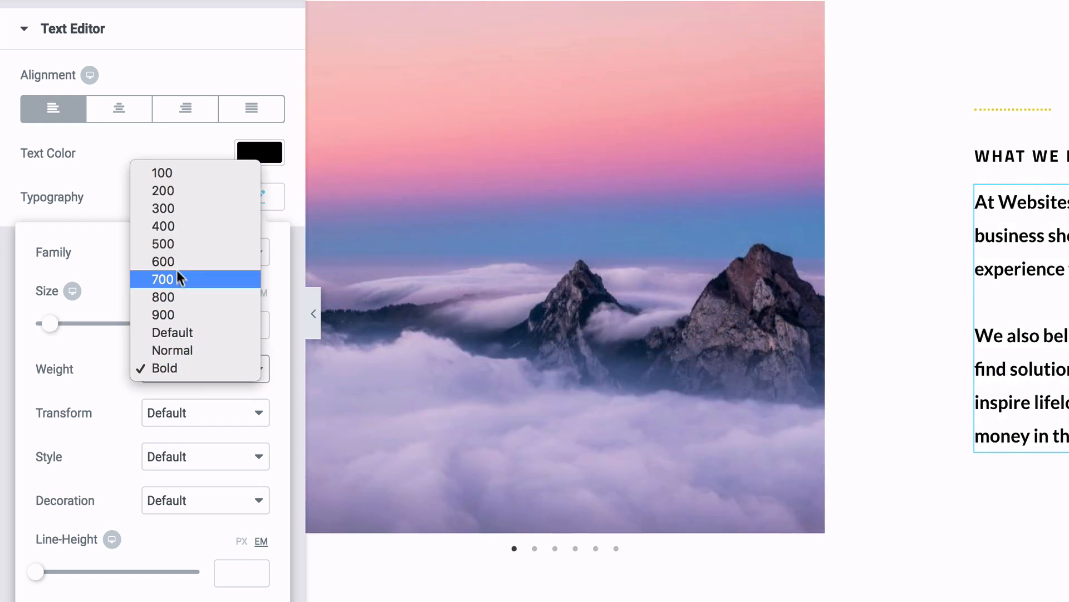
pyautogui.click(176, 243)
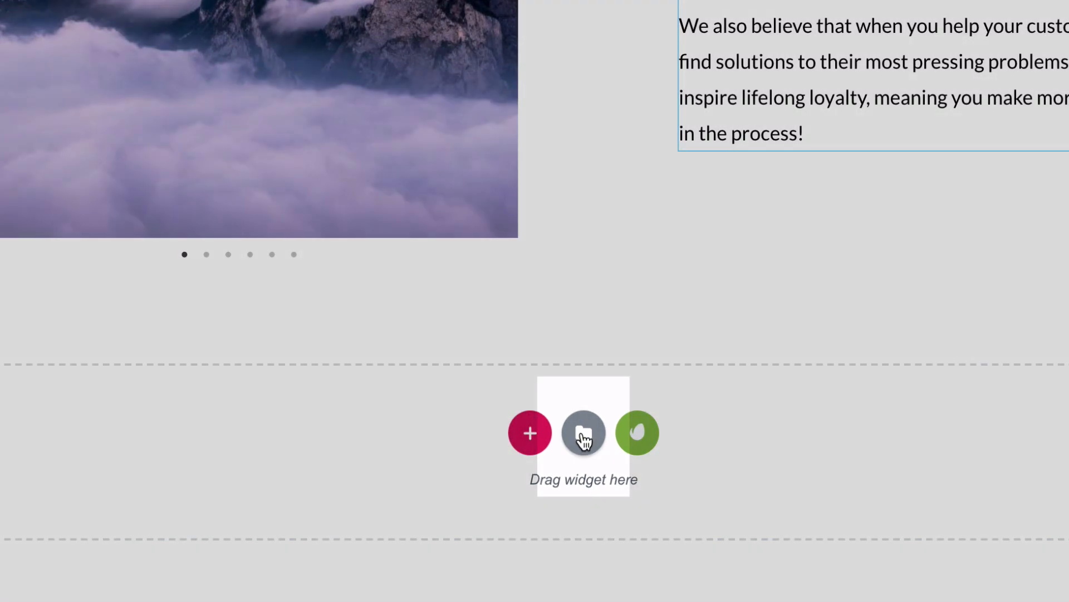
# - Insert the saved 'Footer' template at the page bottom without applying its document settings
pyautogui.click(584, 440)
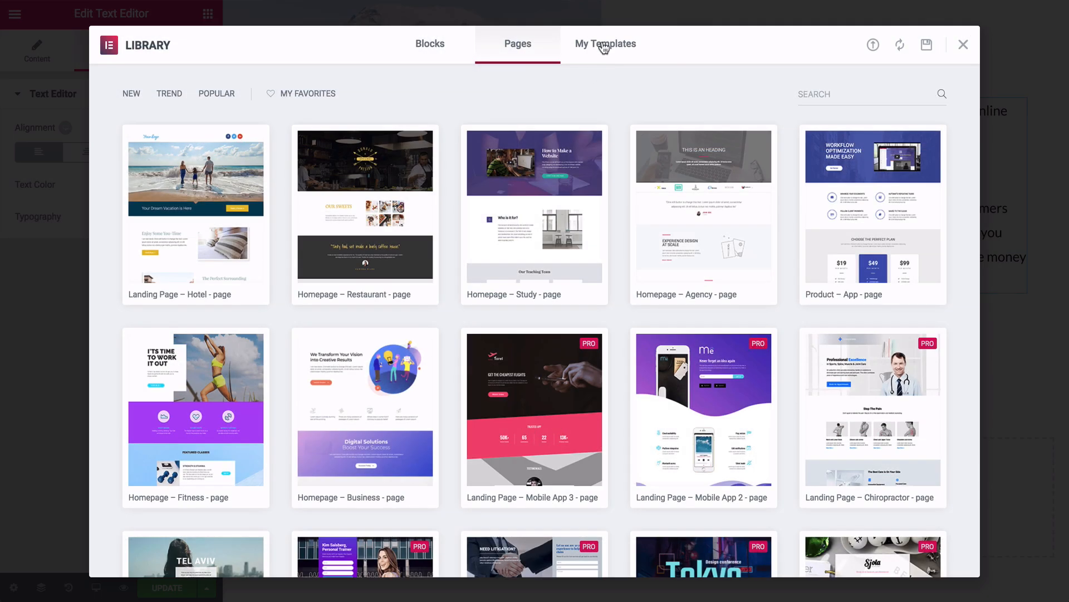
pyautogui.click(604, 45)
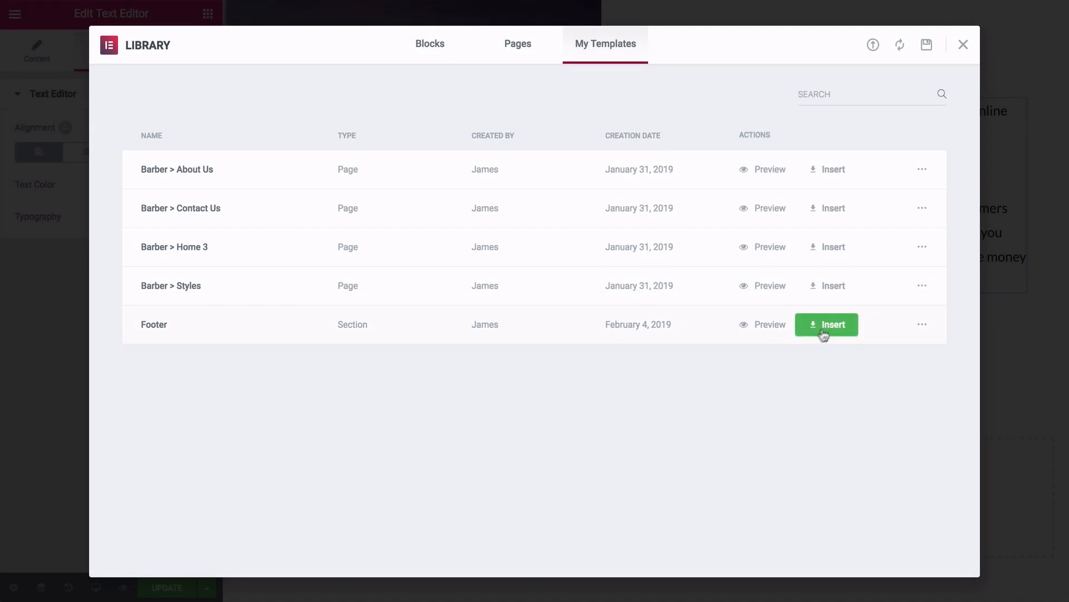
pyautogui.click(828, 325)
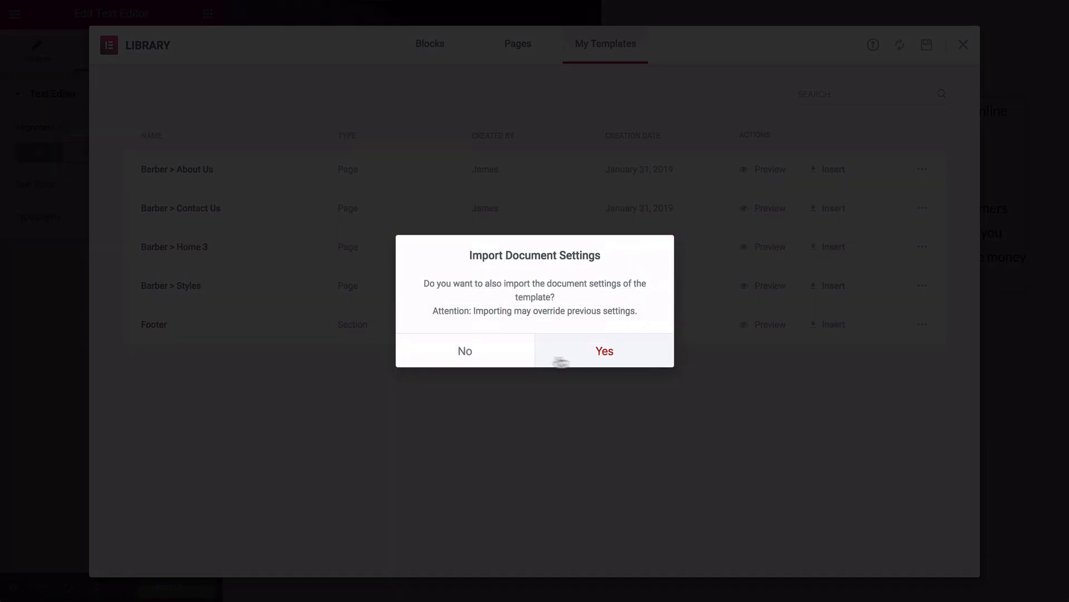
pyautogui.click(501, 358)
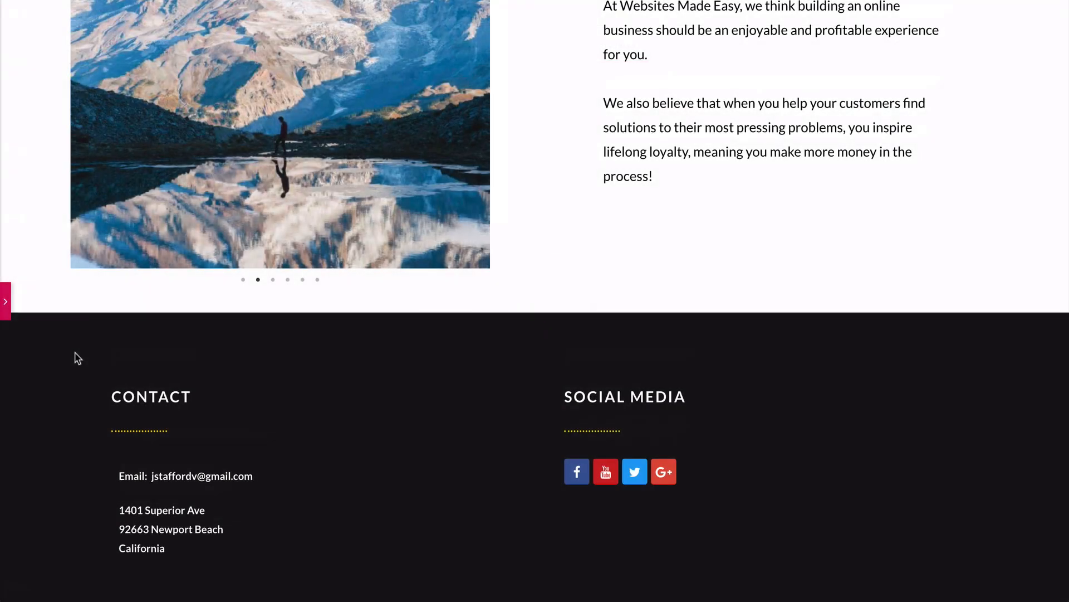
pyautogui.scroll(3, 75, 353)
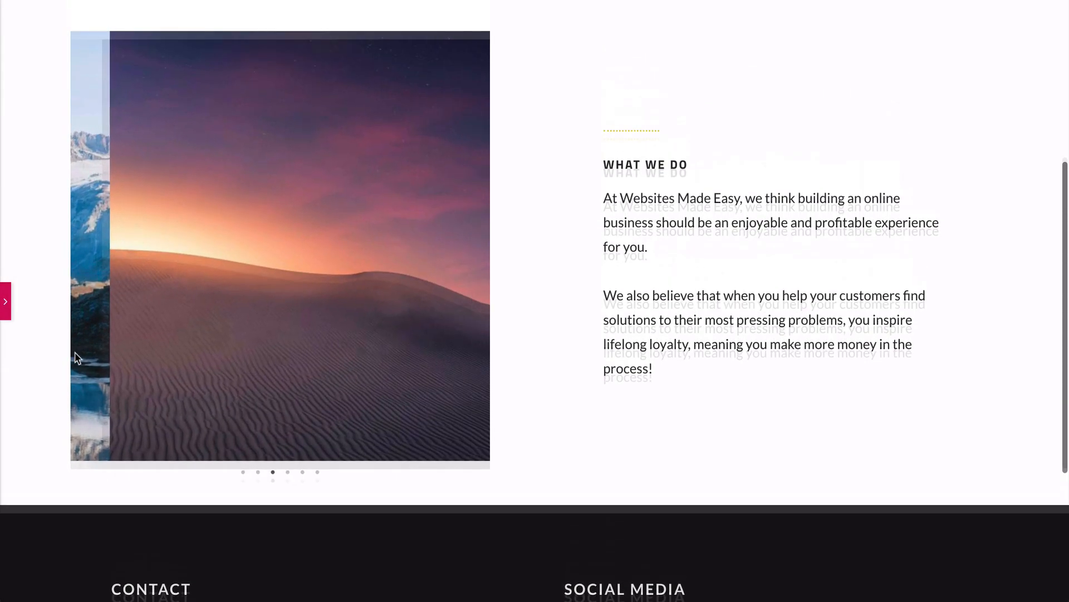
pyautogui.scroll(-5, 77, 356)
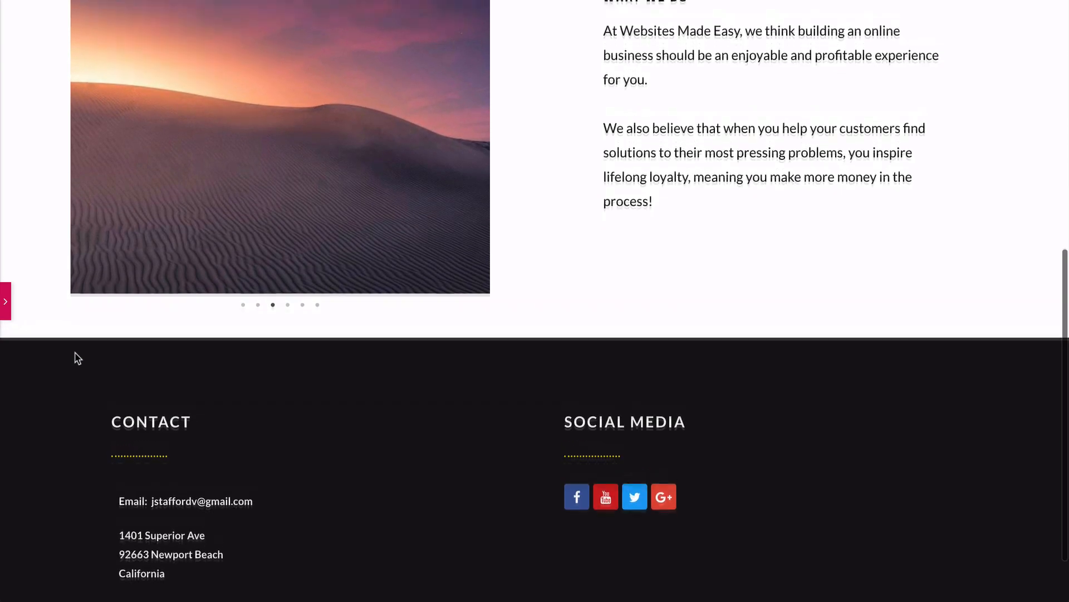
pyautogui.scroll(4, 77, 357)
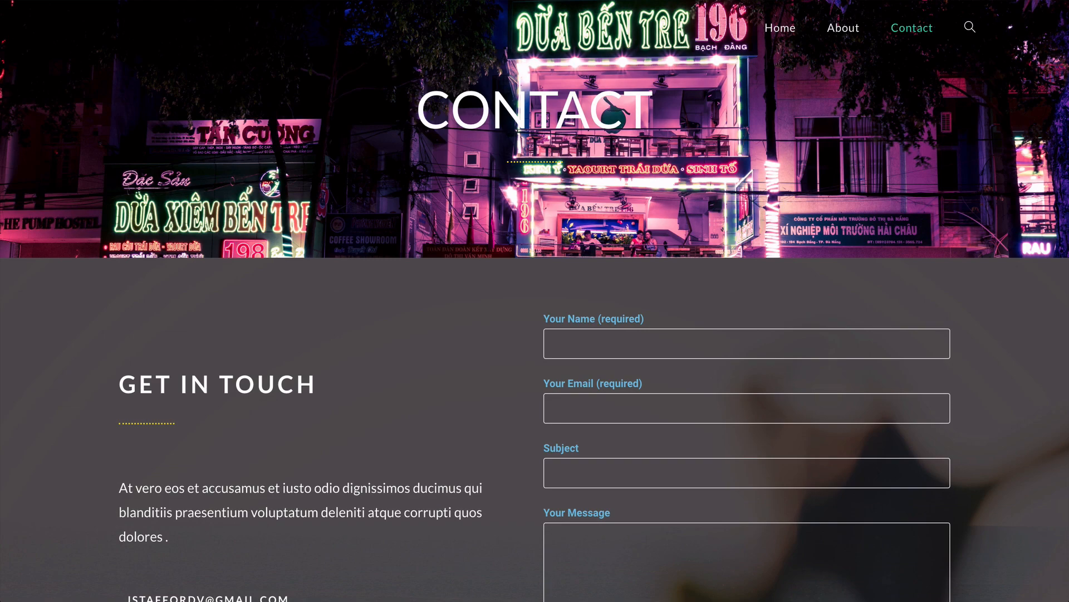
pyautogui.scroll(-3, 535, 334)
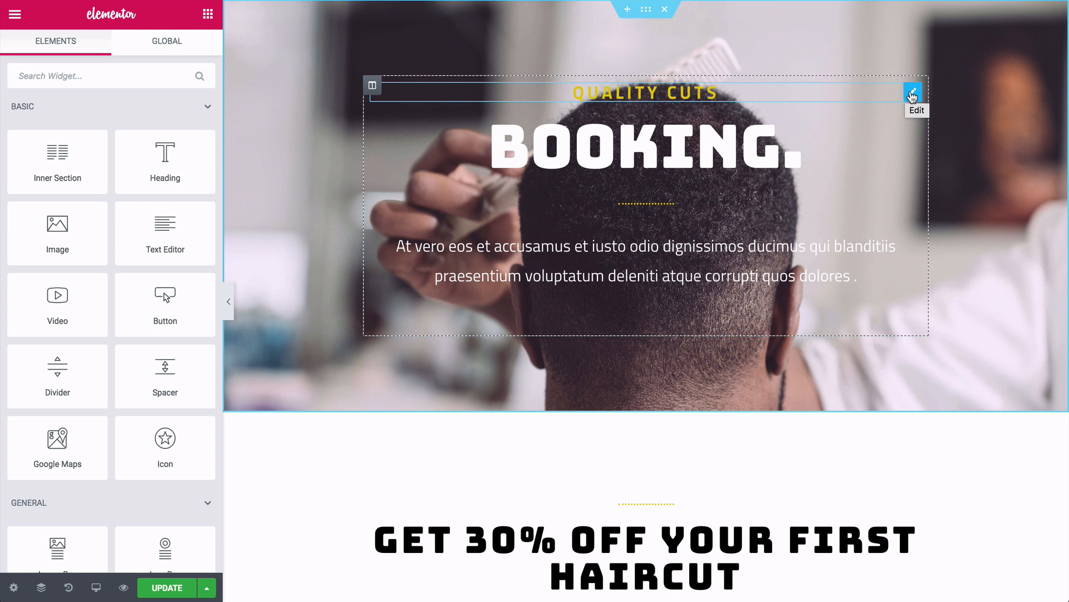
# - Delete the QUALITY CUTS subheading and the lorem paragraph from the hero
pyautogui.rightClick(912, 96)
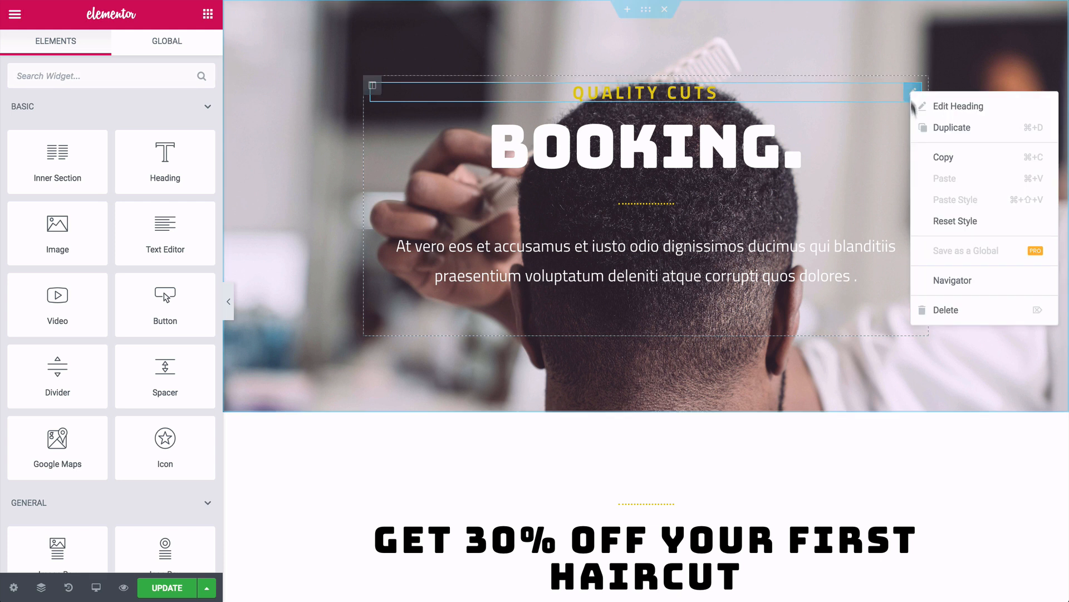
pyautogui.click(947, 311)
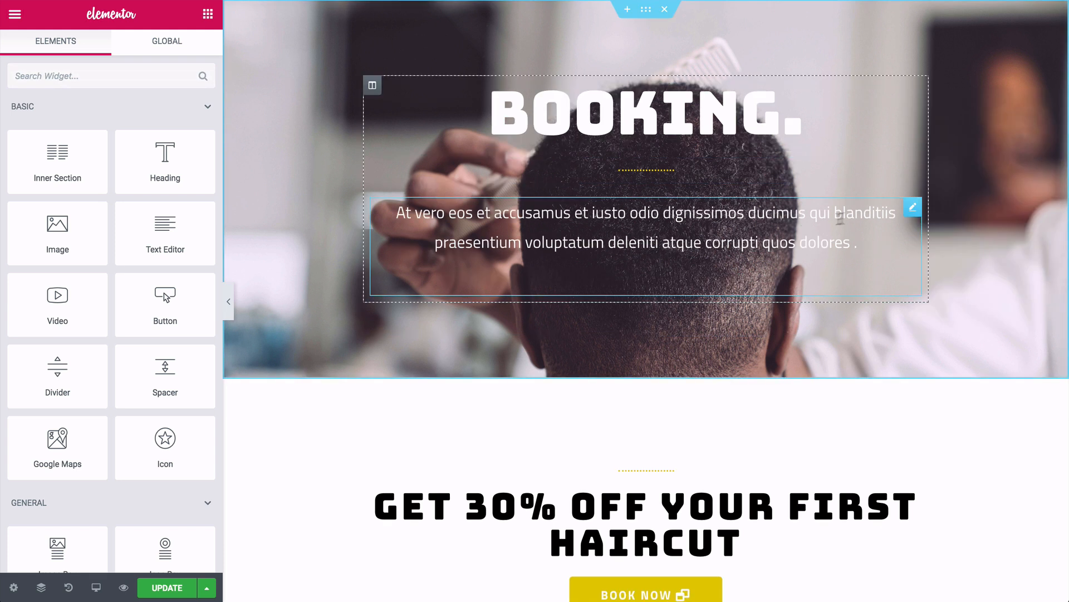
pyautogui.rightClick(914, 216)
pyautogui.click(948, 425)
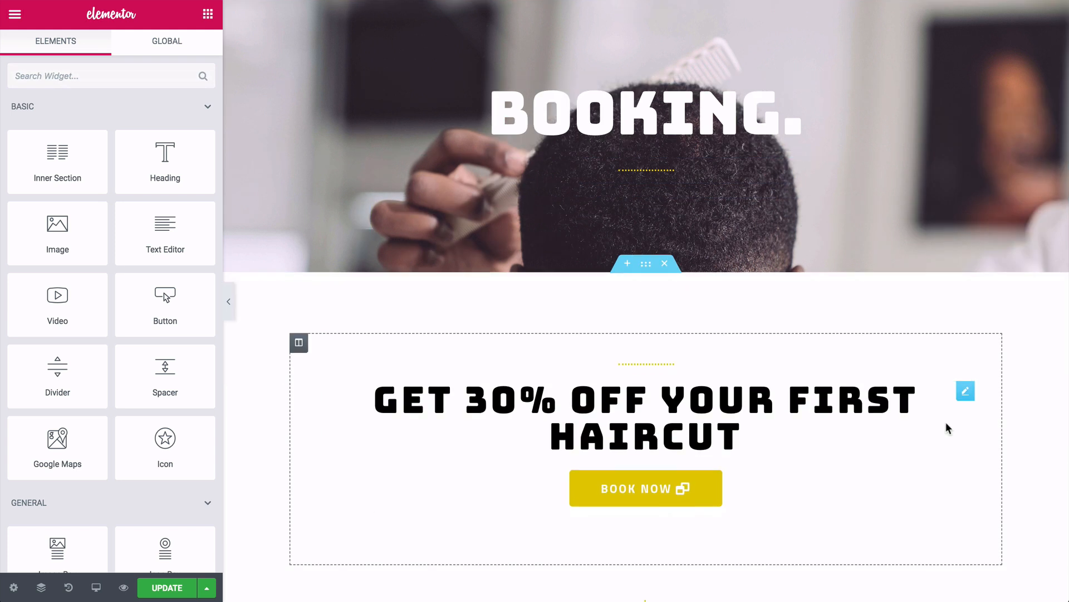
# - Retitle the heading 'Contact' in Lato at 60 px and delete the 30%-off haircut section
pyautogui.click(725, 115)
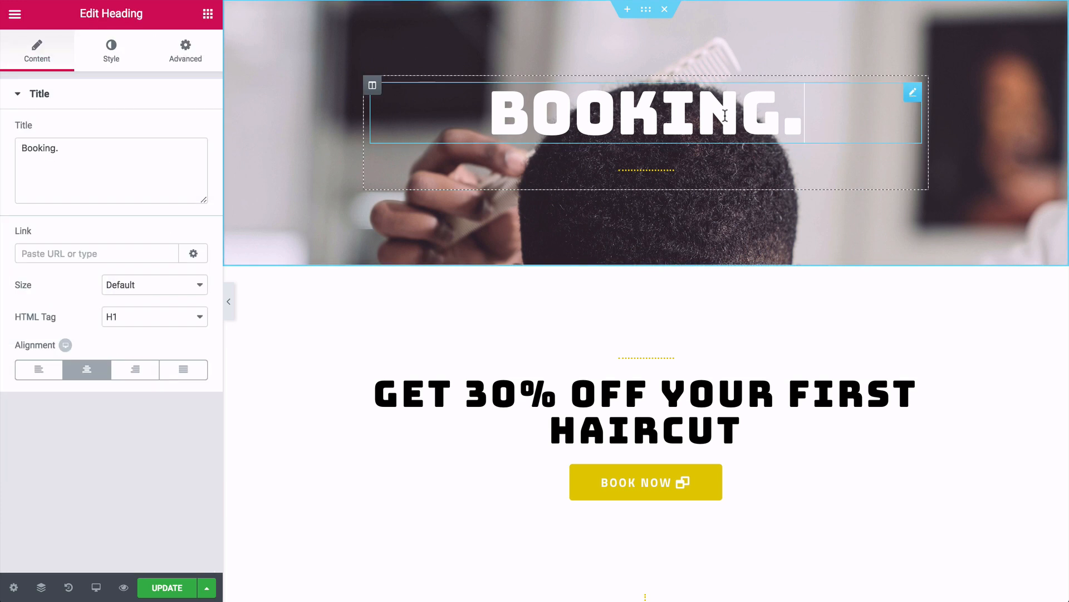
pyautogui.hotkey('ctrl', 'a')
pyautogui.write('Contact')
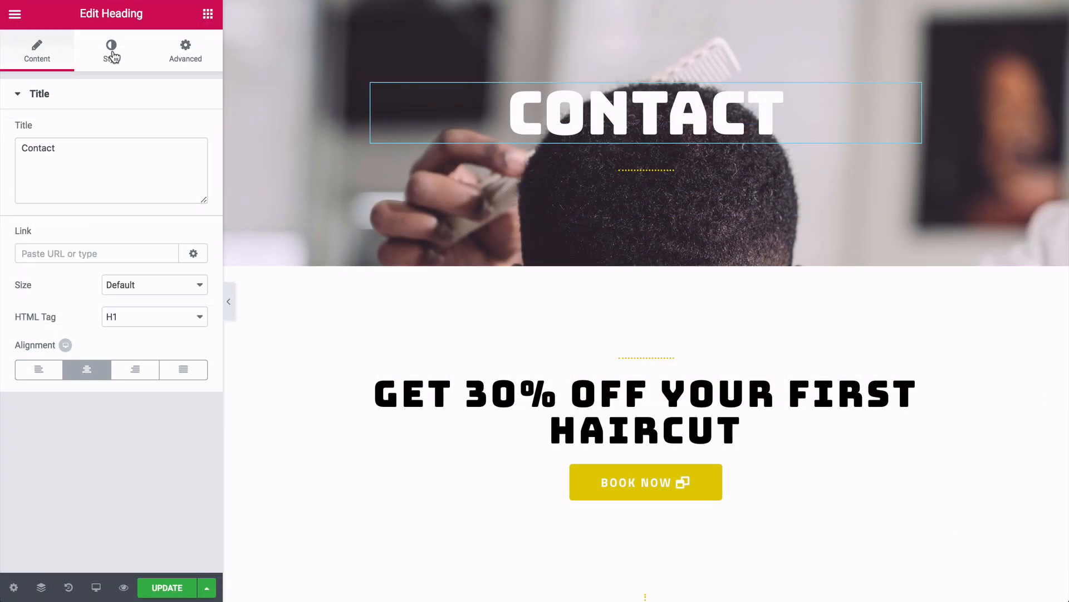
pyautogui.click(112, 55)
pyautogui.click(191, 161)
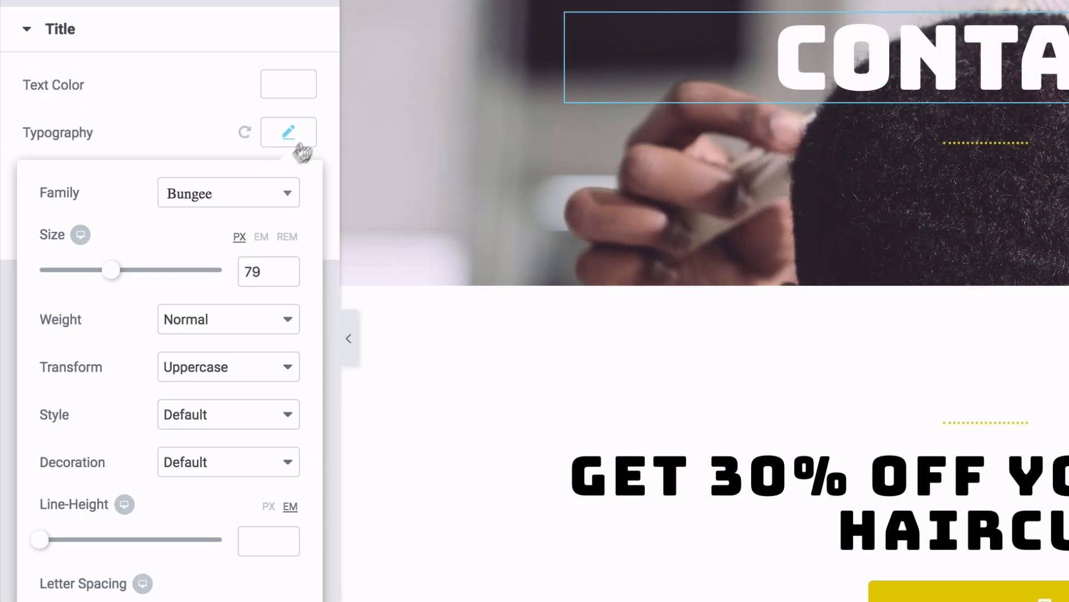
pyautogui.moveTo(114, 271); pyautogui.dragTo(93, 271)
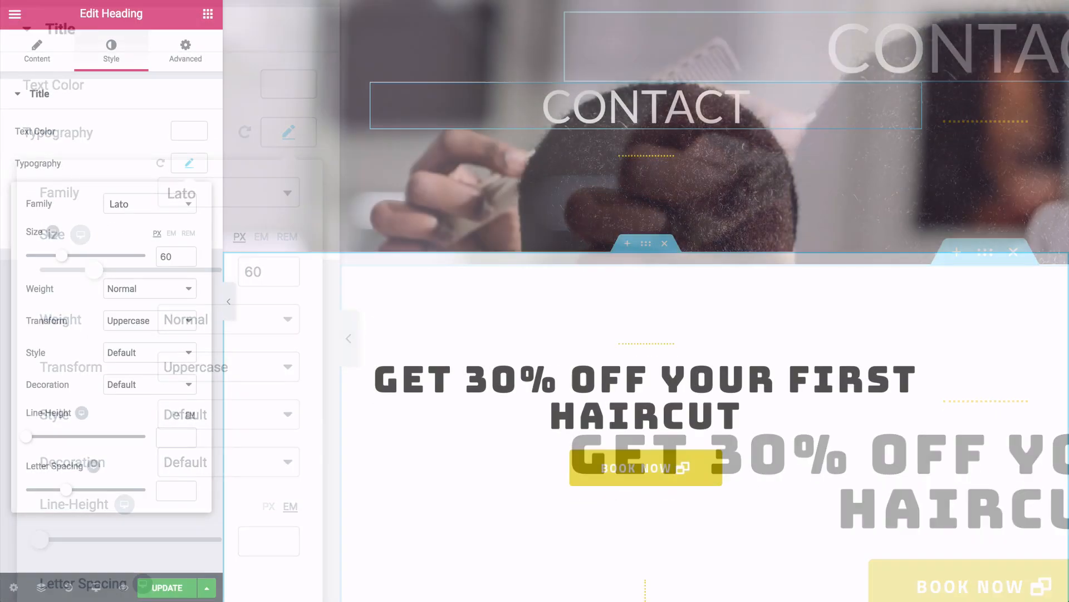
pyautogui.scroll(-2, 647, 301)
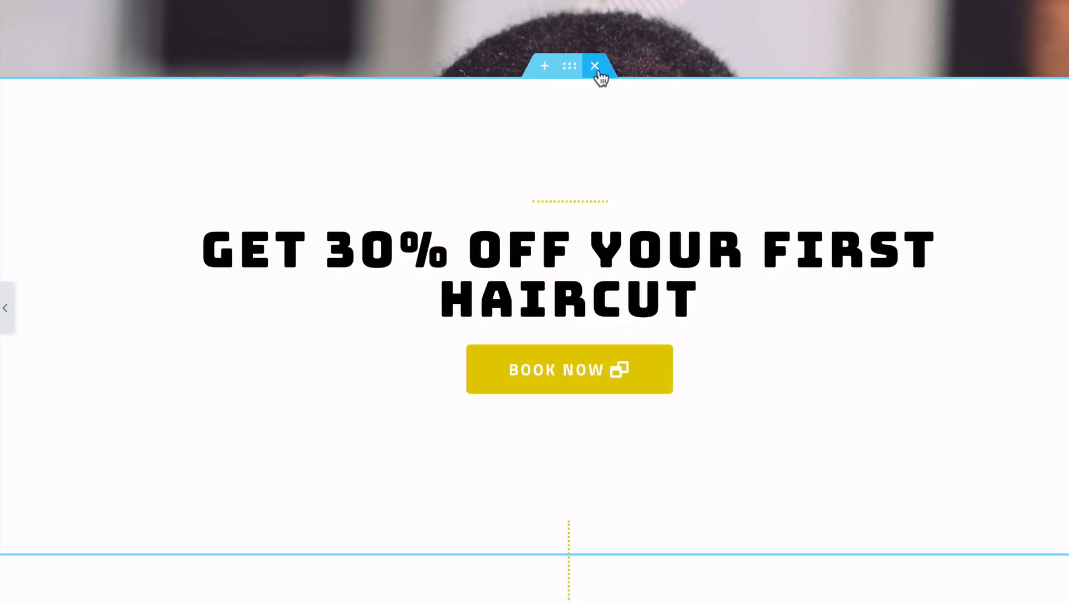
pyautogui.click(599, 72)
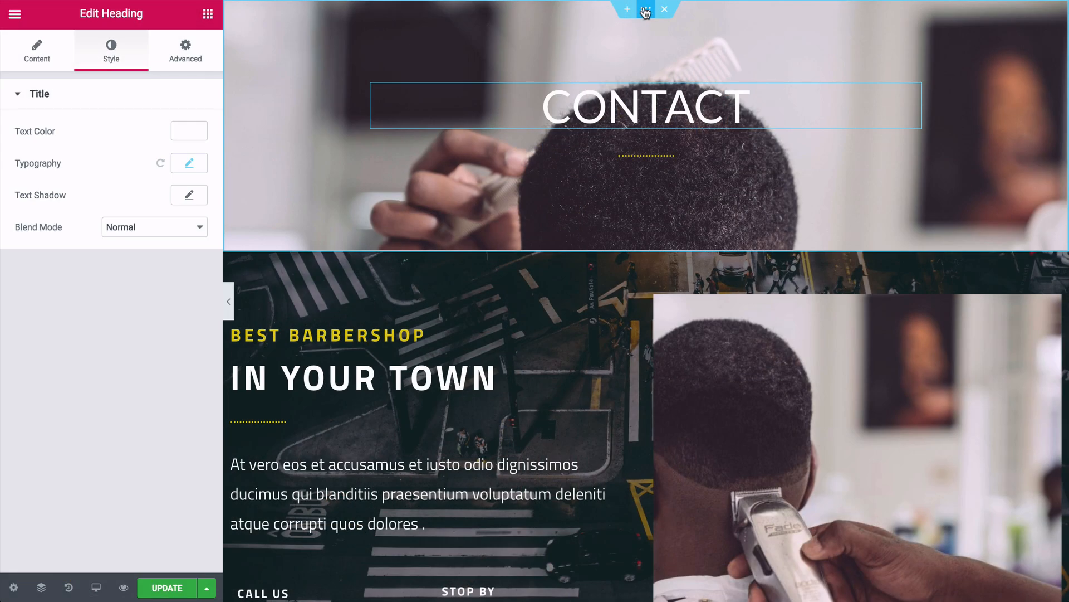
# - Upload the neon-lit night street photo as the Contact header section's background image
pyautogui.click(646, 11)
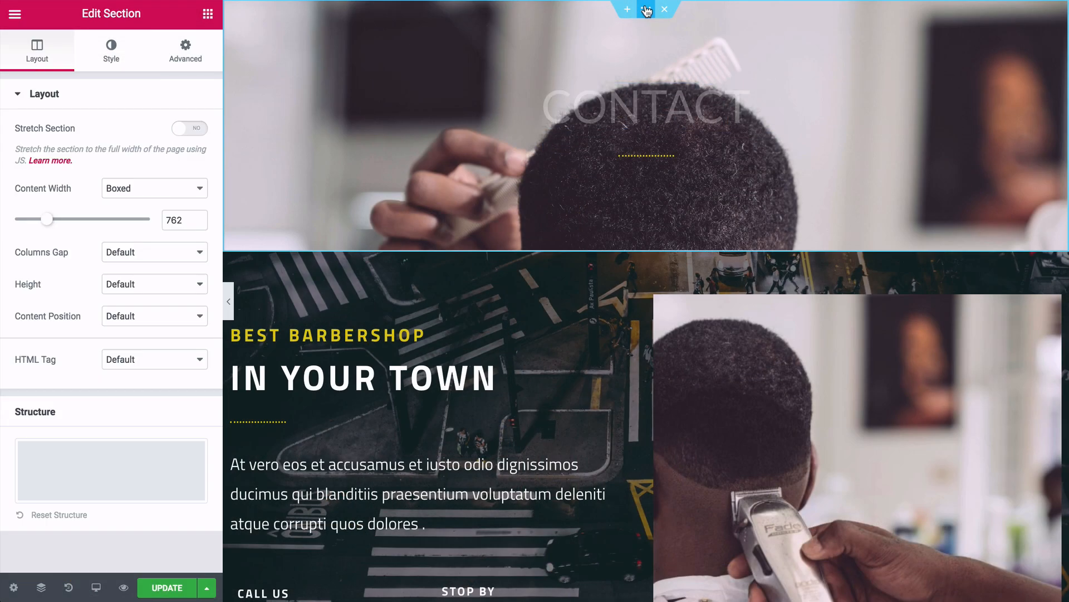
pyautogui.click(115, 58)
pyautogui.click(106, 292)
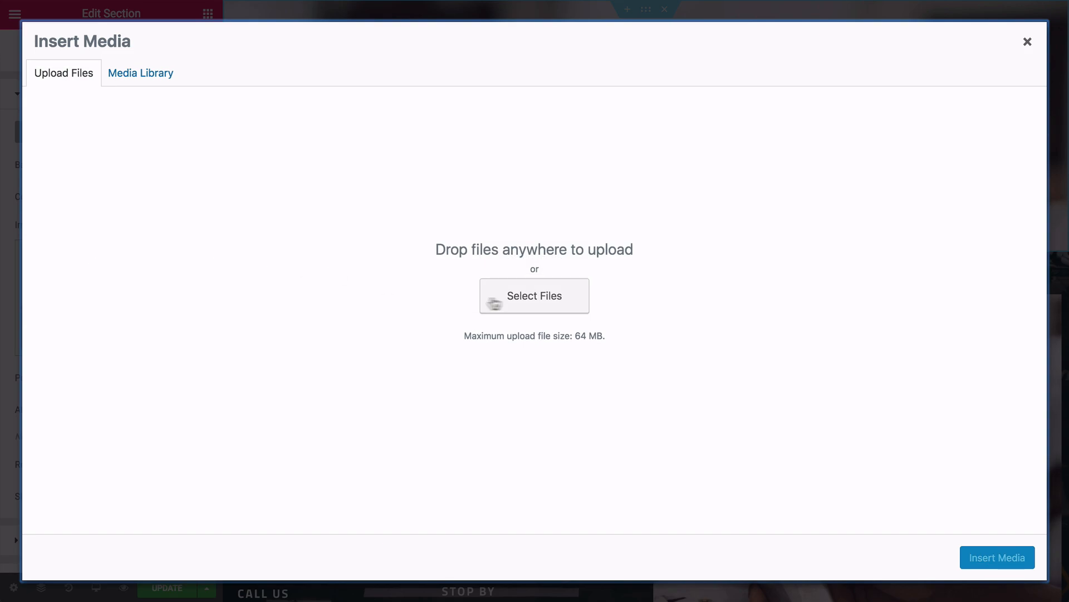
pyautogui.click(498, 298)
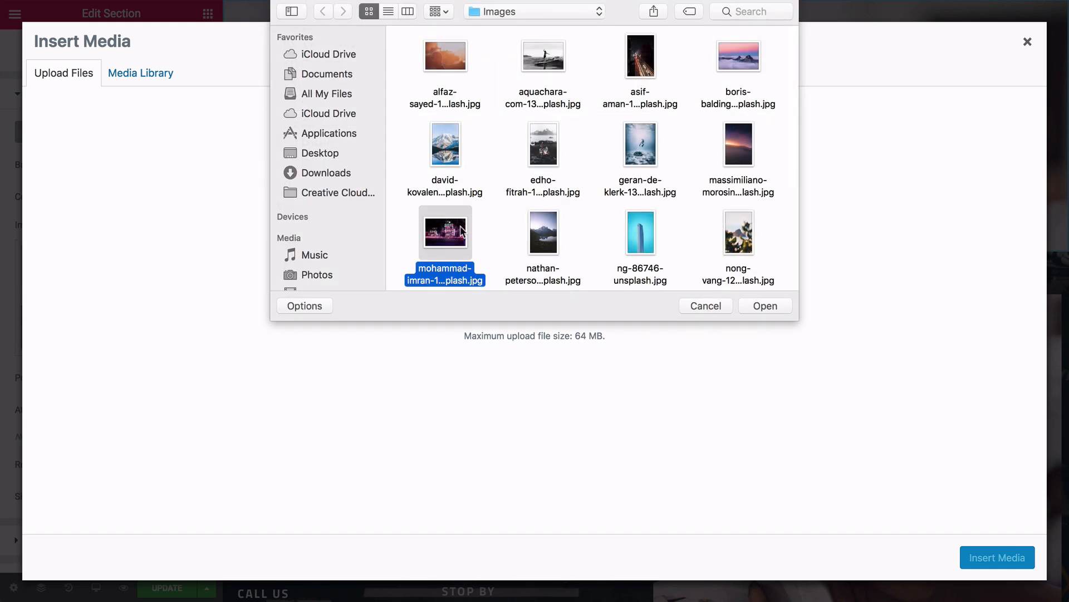
pyautogui.click(761, 305)
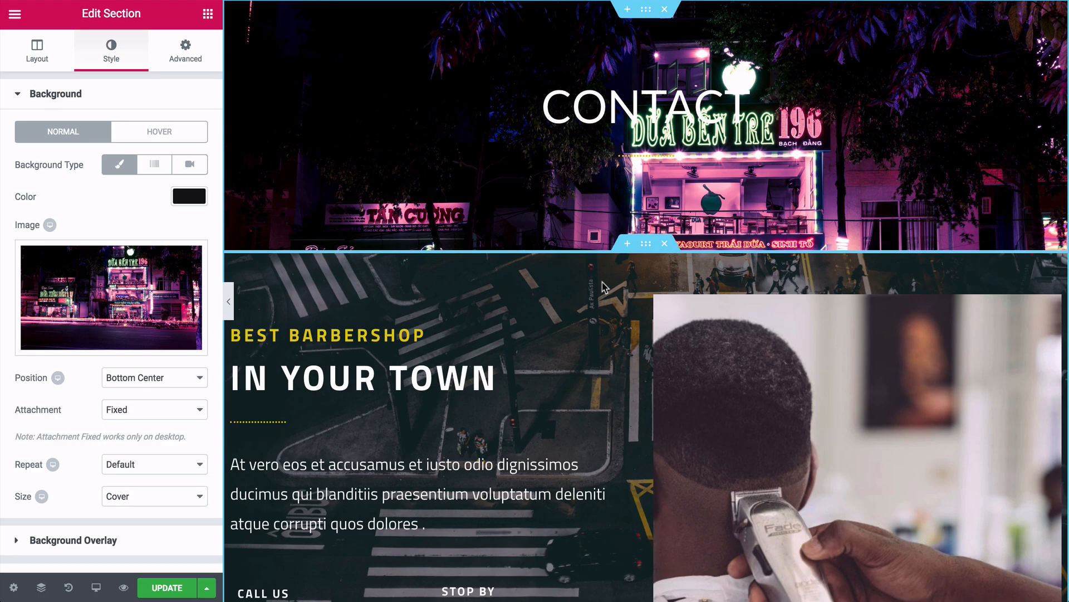
pyautogui.scroll(-5, 604, 286)
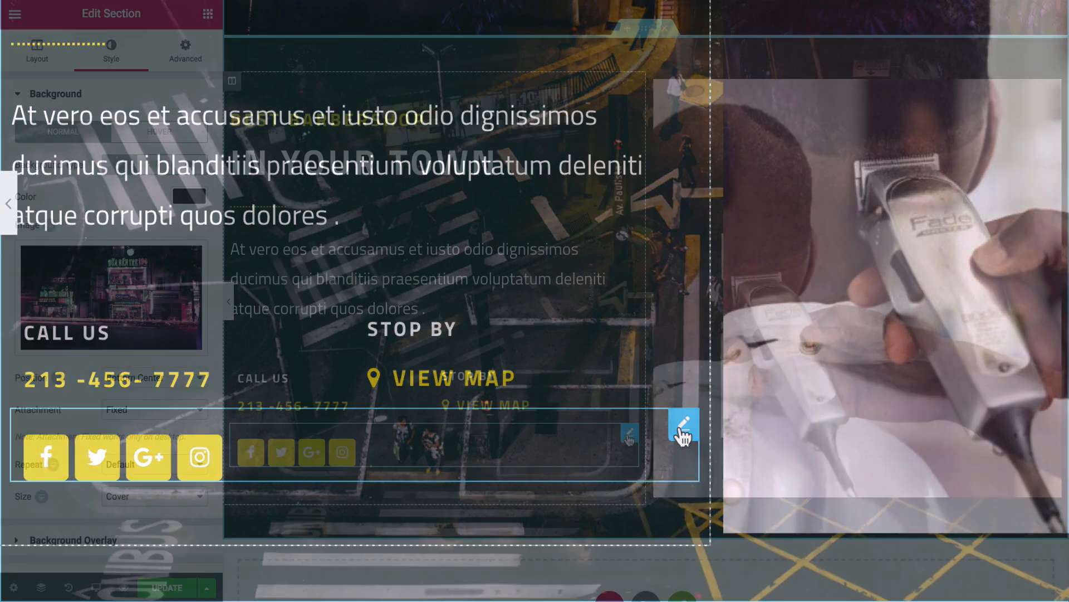
# - Delete the old yellow social icons and place a new Social Icons widget under Call Us
pyautogui.rightClick(671, 437)
pyautogui.click(648, 587)
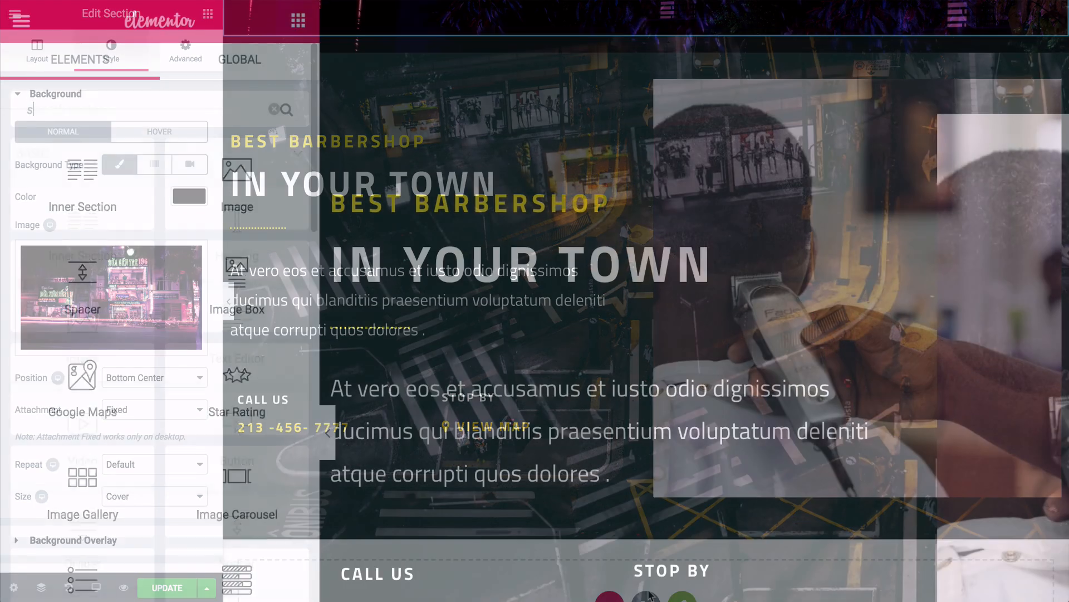
pyautogui.write('al')
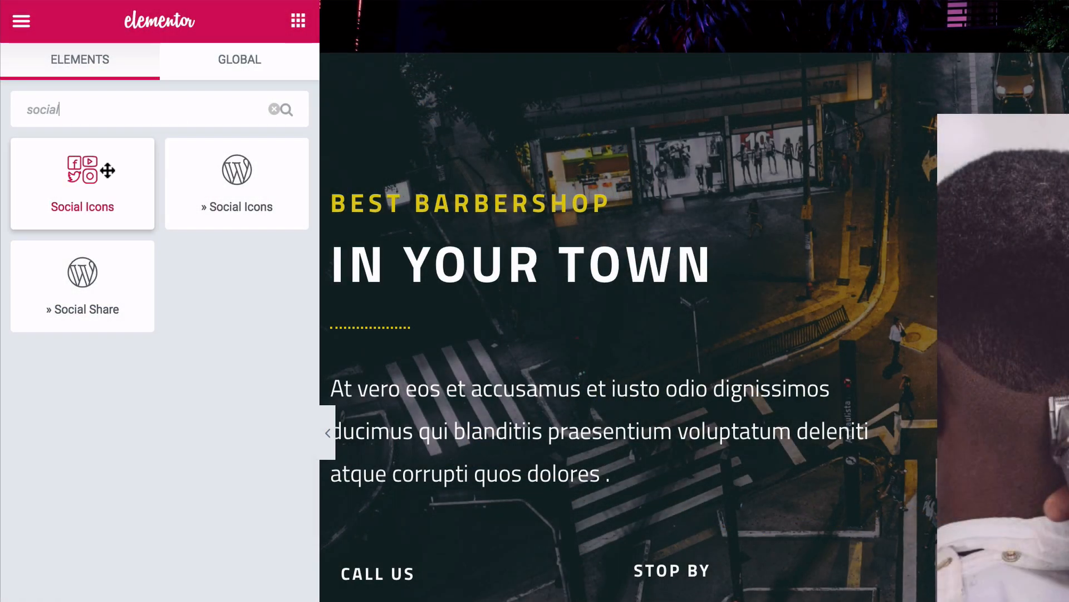
pyautogui.moveTo(108, 170); pyautogui.dragTo(324, 444)
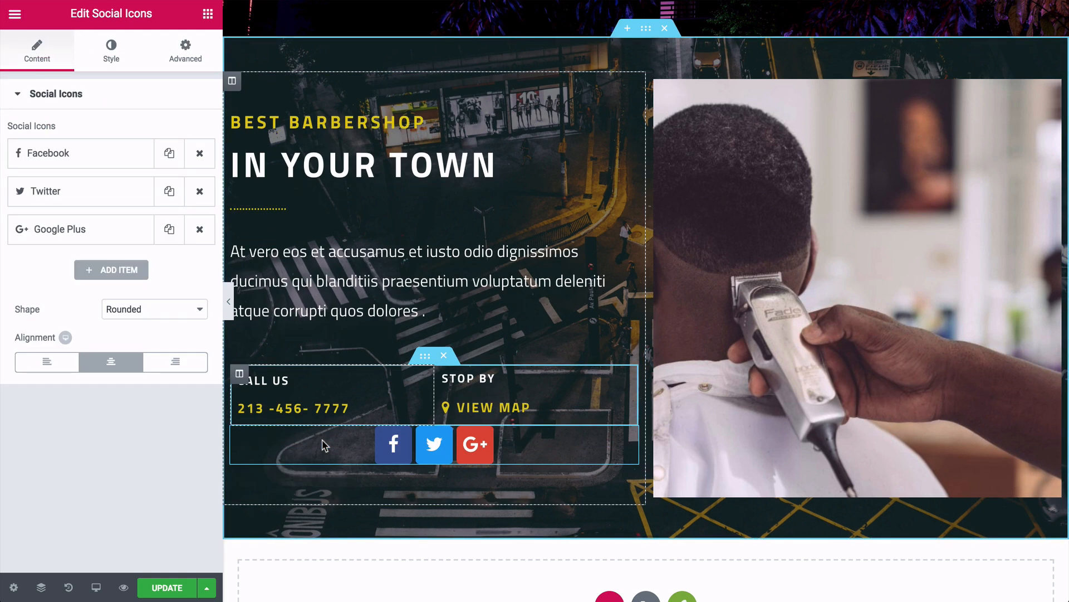
# - Left-align the new social icons, resize them to about 19, and add a YouTube icon
pyautogui.click(54, 362)
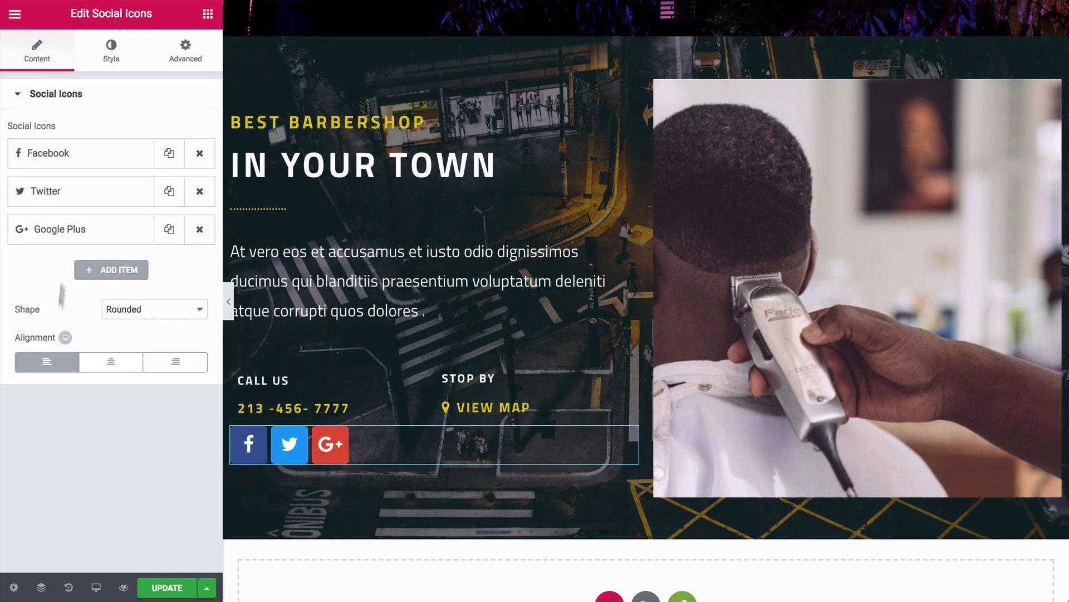
pyautogui.click(111, 70)
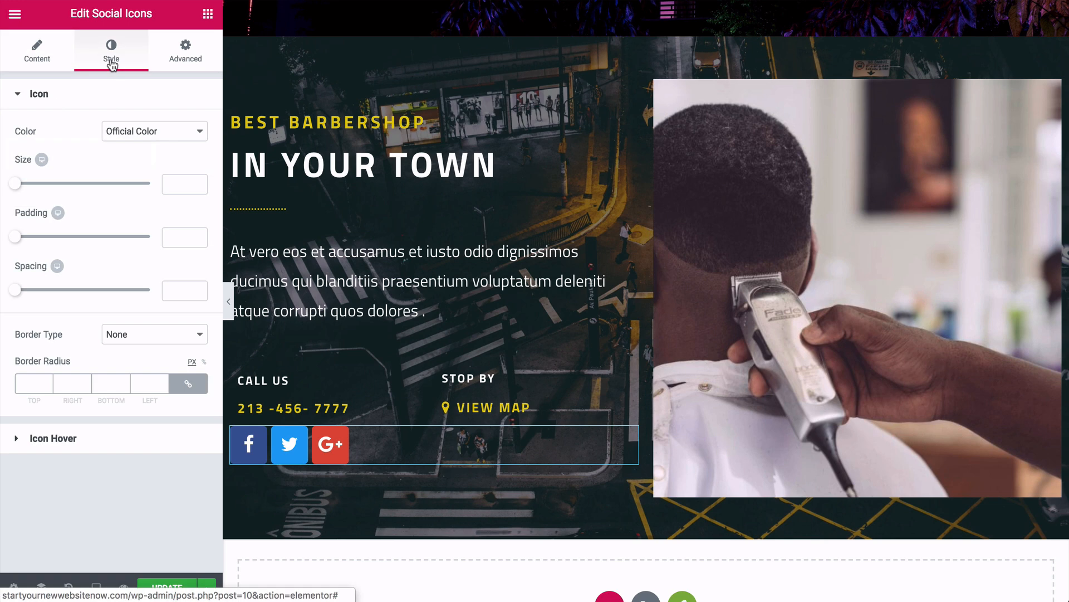
pyautogui.click(18, 184)
pyautogui.moveTo(19, 189); pyautogui.dragTo(22, 188)
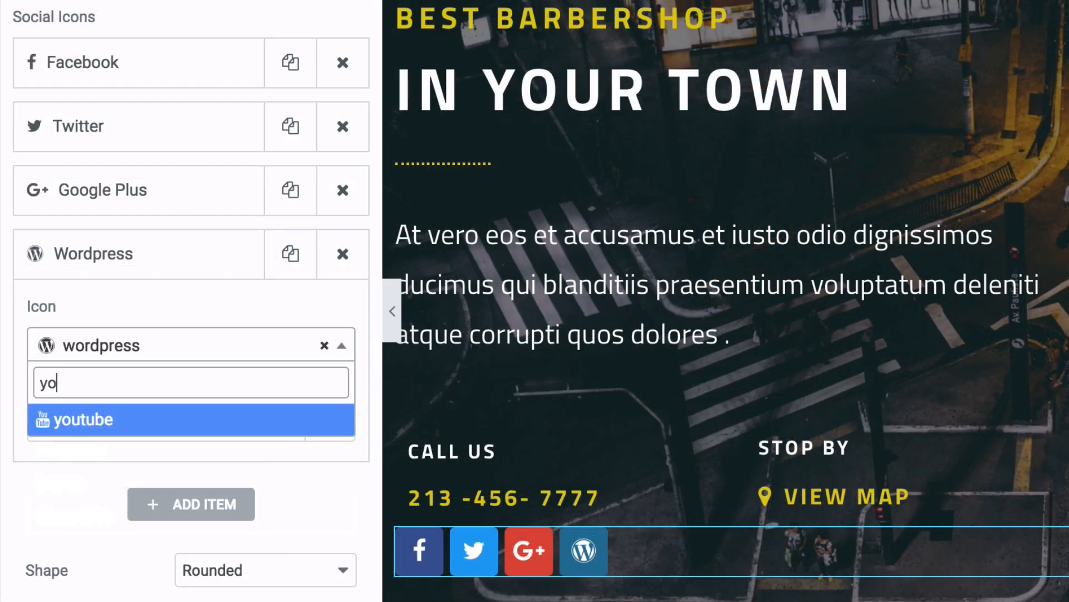
pyautogui.click(107, 427)
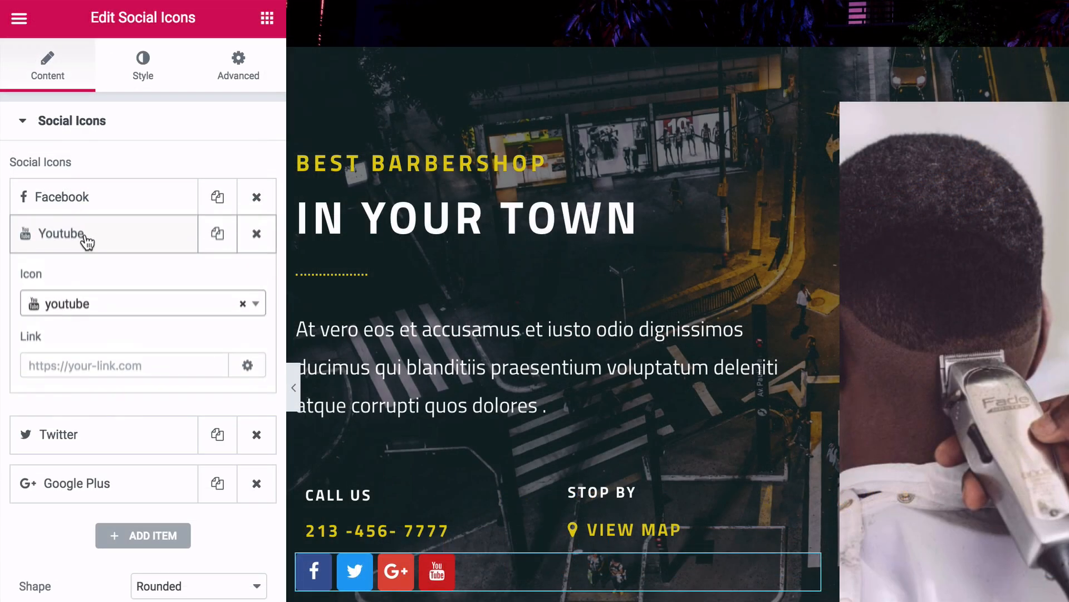
pyautogui.click(85, 235)
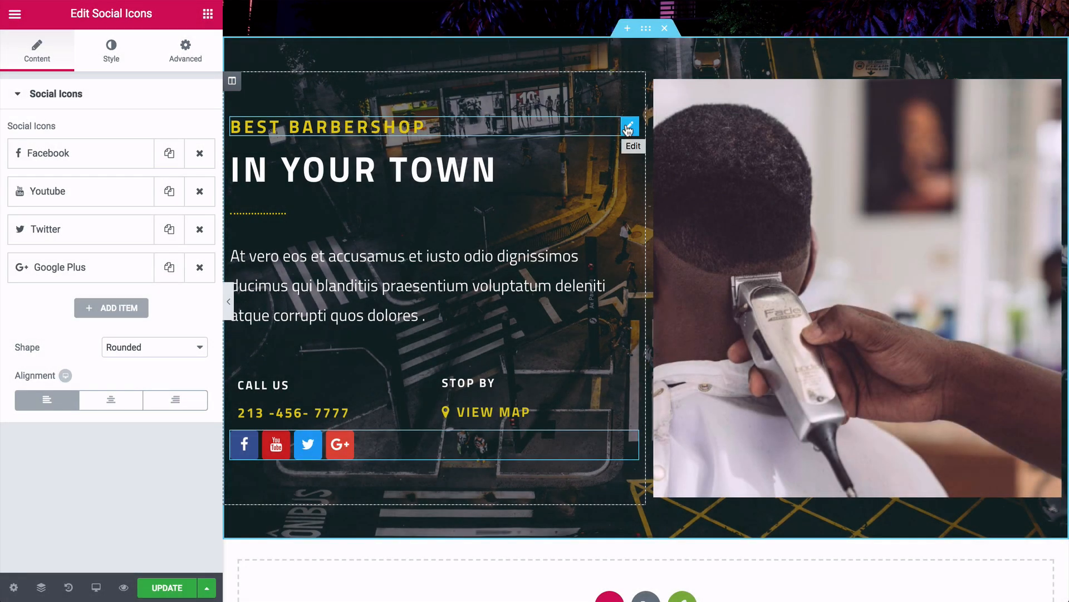
pyautogui.rightClick(631, 127)
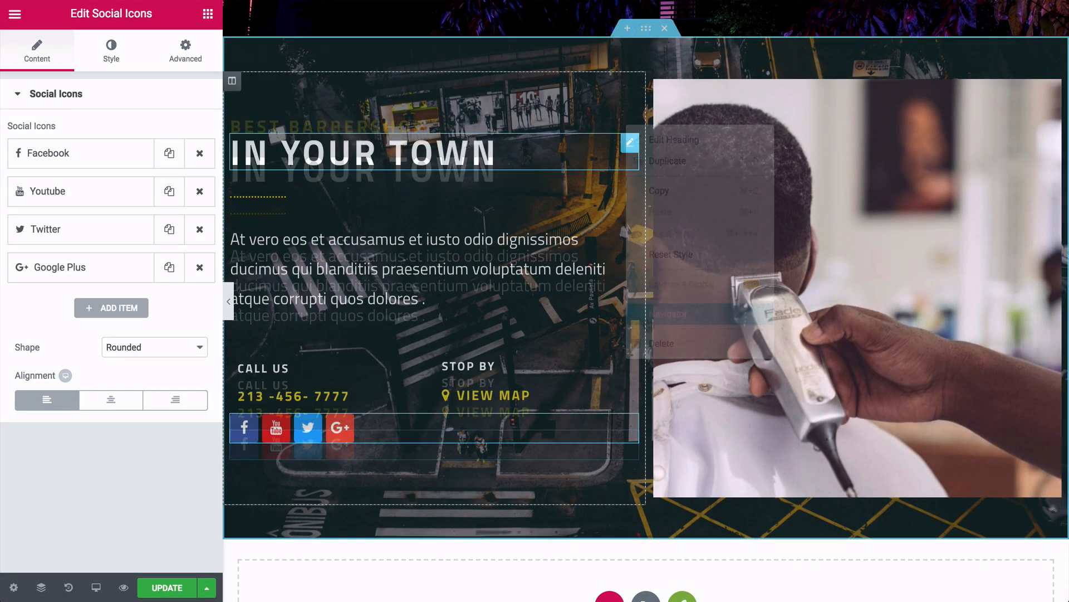
# - Delete the BEST BARBERSHOP heading and retitle the remaining heading GET IN TOUCH at typography size 33
pyautogui.click(630, 143)
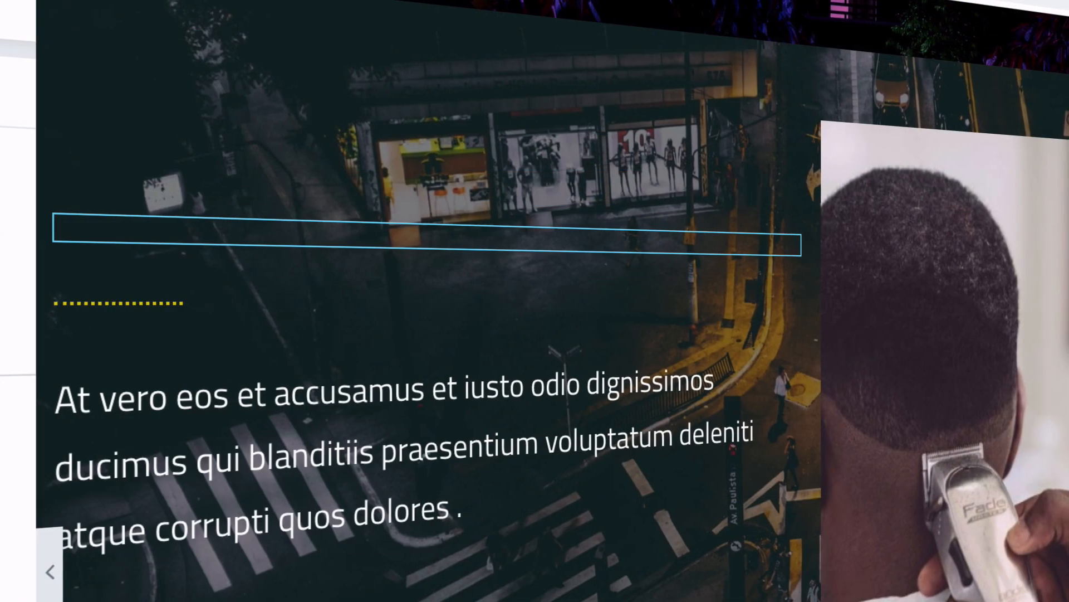
pyautogui.write('GET IN TOUCH')
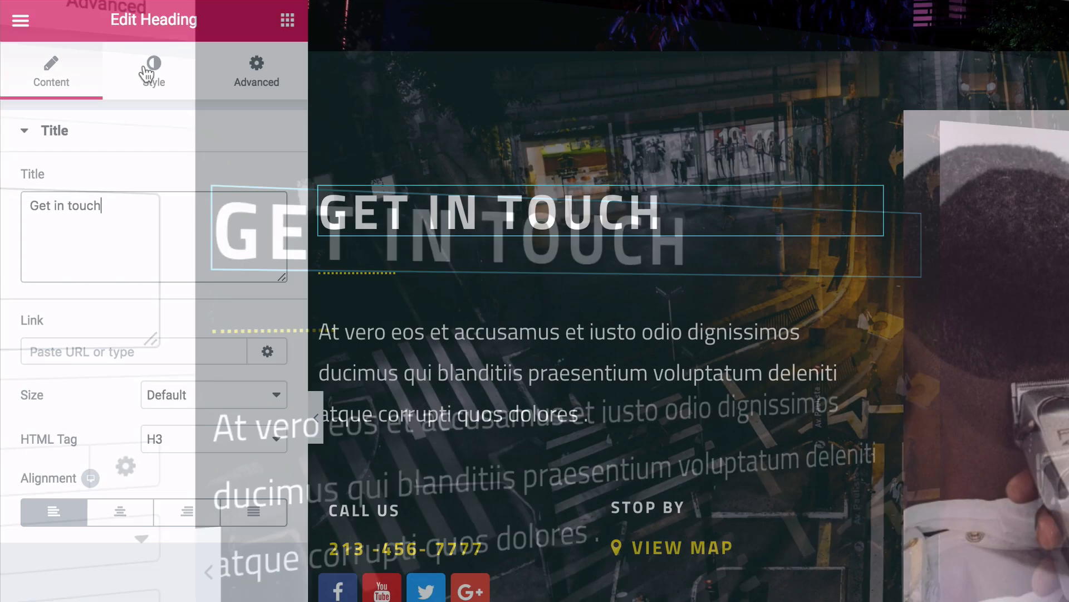
pyautogui.click(154, 72)
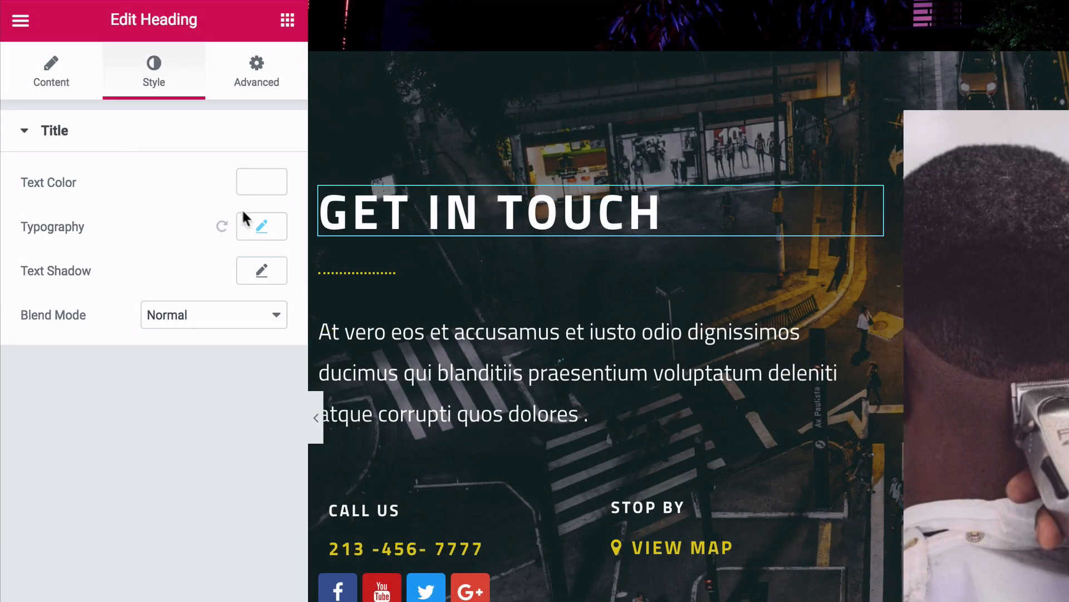
pyautogui.click(262, 227)
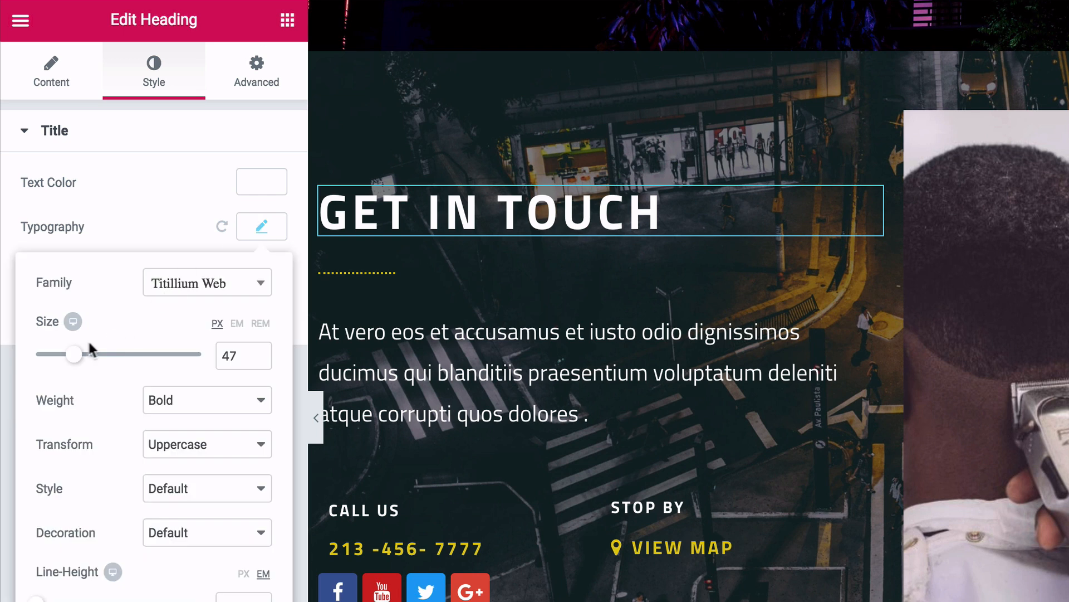
pyautogui.moveTo(74, 357); pyautogui.dragTo(66, 360)
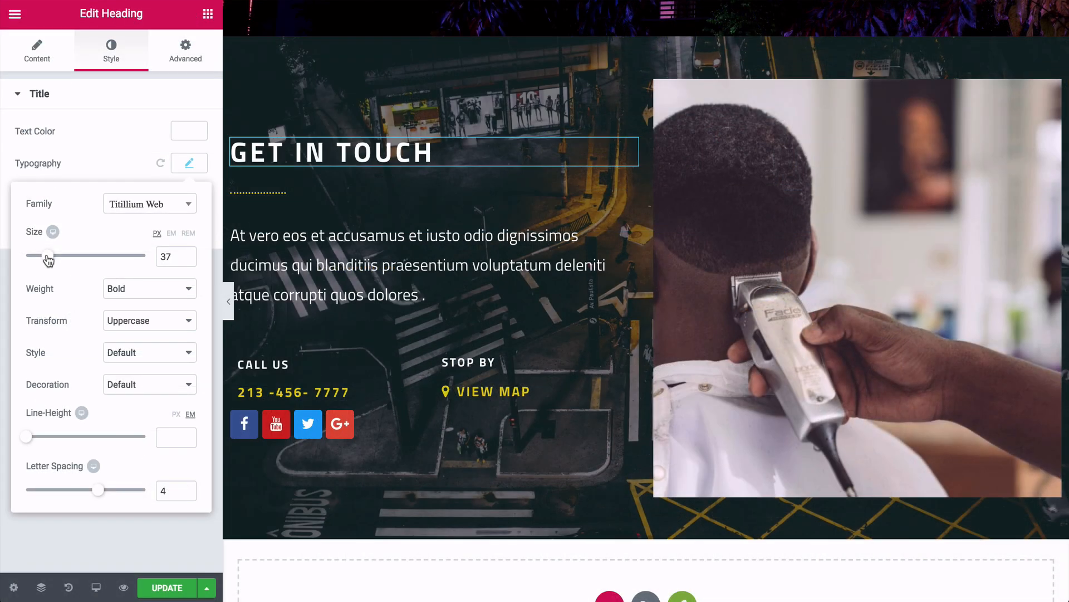
pyautogui.moveTo(49, 259); pyautogui.dragTo(46, 260)
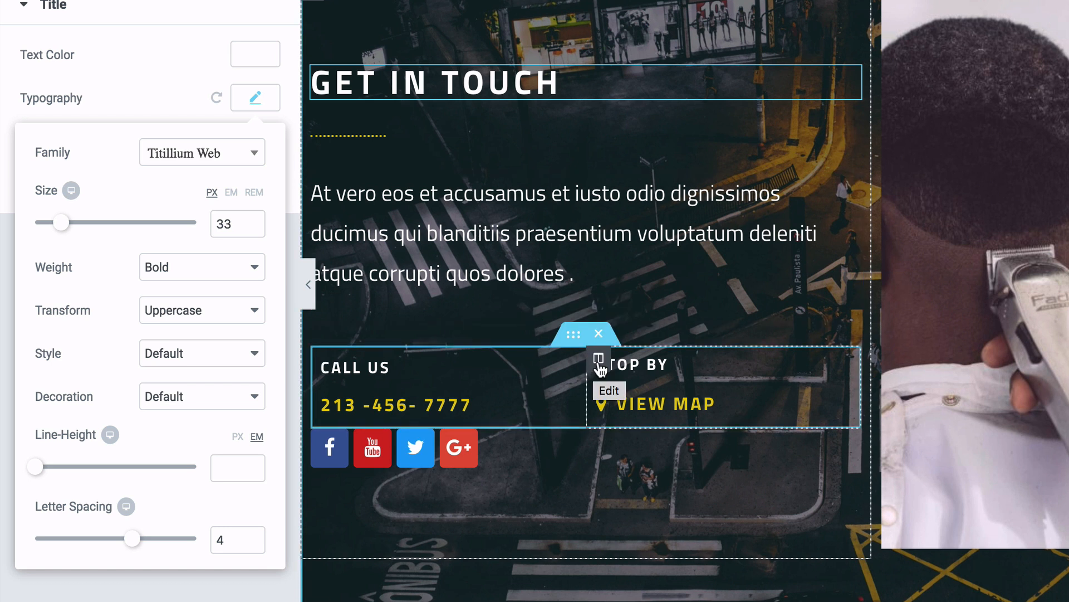
# - Delete the Stop By column and replace the Call Us heading with a Gmail contact e-mail address
pyautogui.rightClick(599, 365)
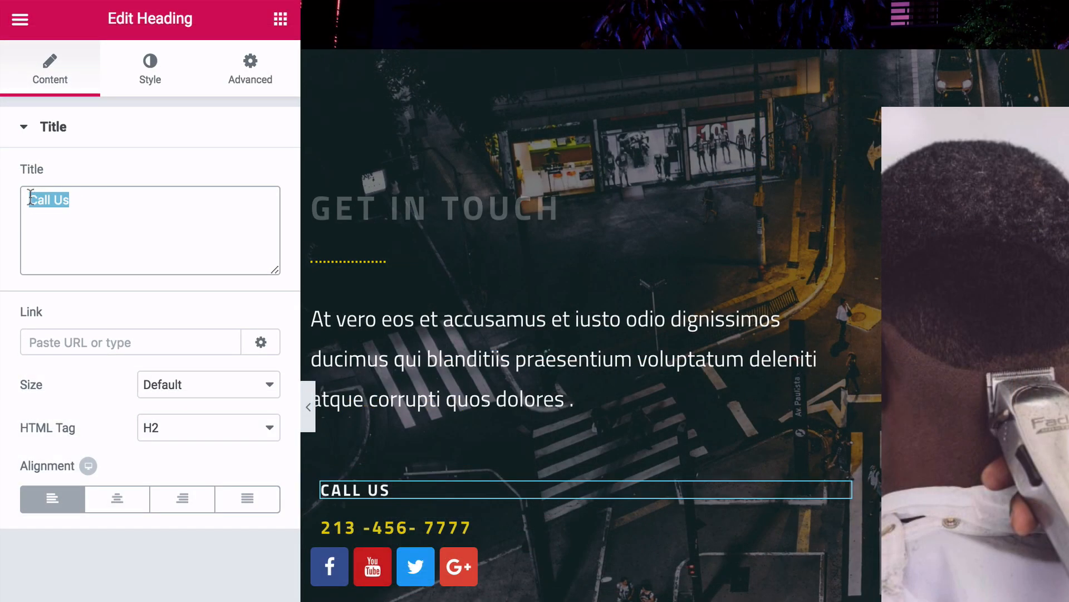
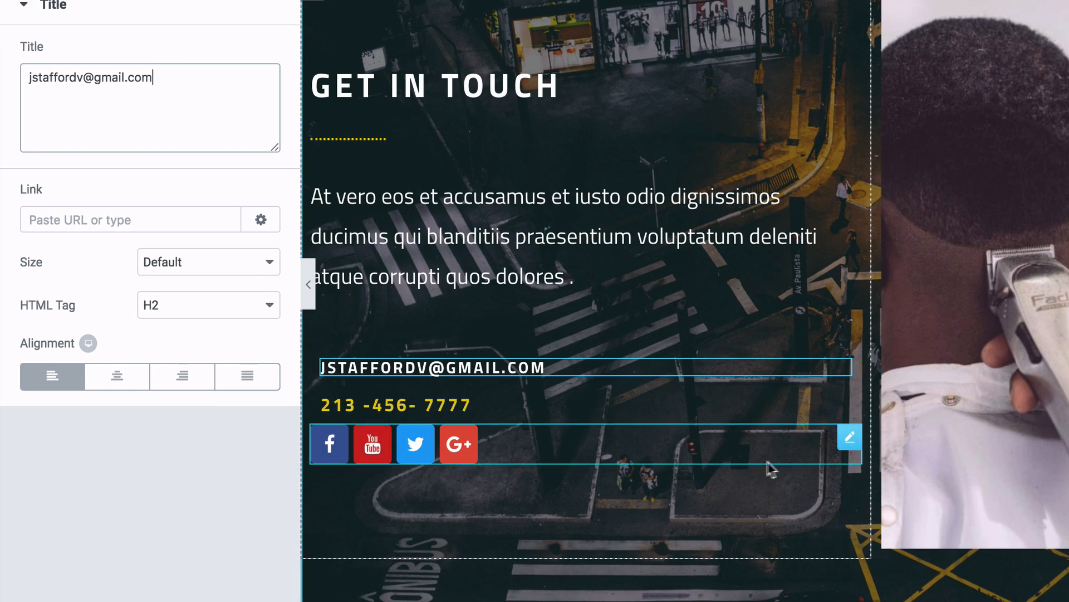
pyautogui.click(849, 440)
# - Give the social icons widget an unlinked top padding of 13
pyautogui.click(187, 56)
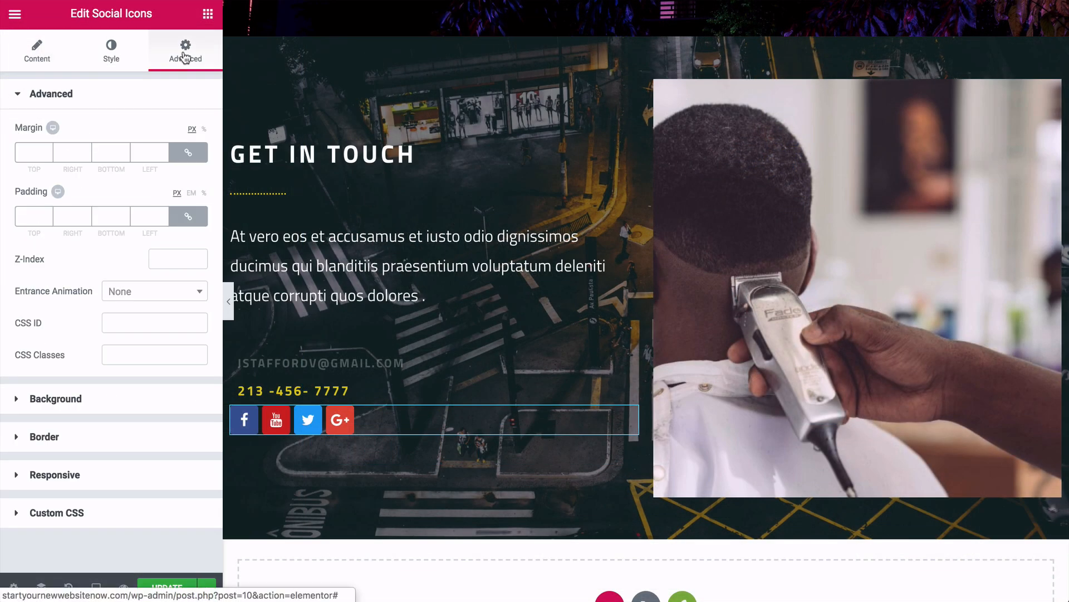
pyautogui.click(188, 218)
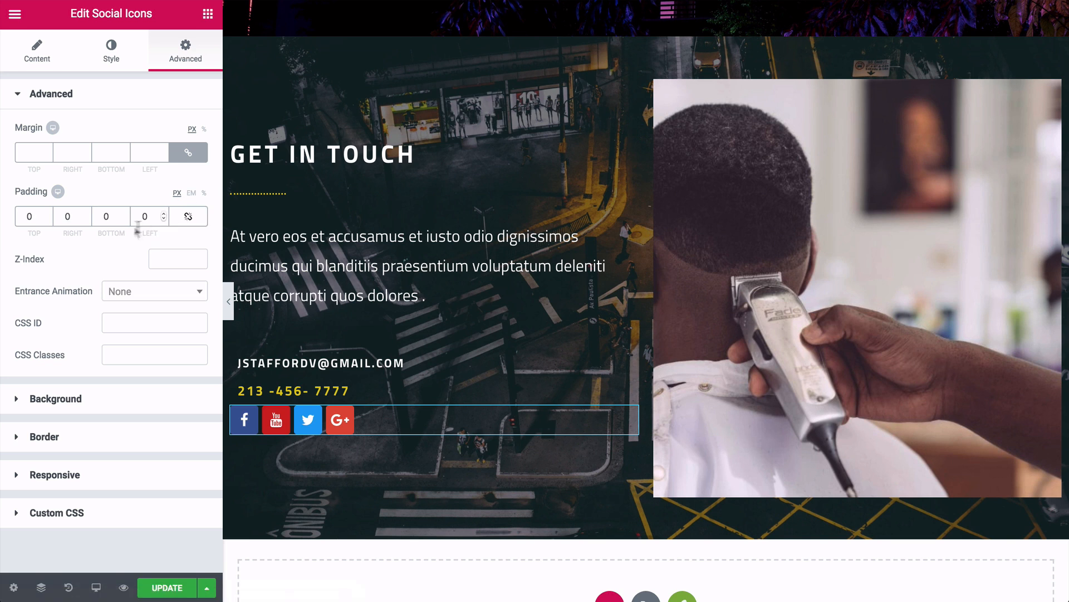
pyautogui.click(49, 215)
pyautogui.write('13')
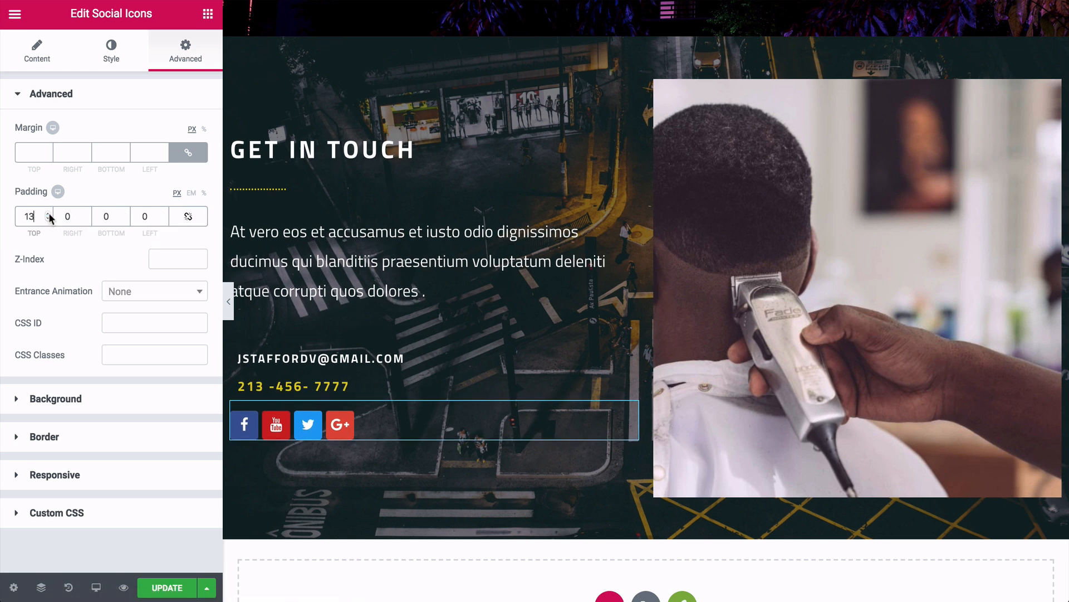
# - Delete the barber photo beside the Get In Touch text
pyautogui.click(714, 114)
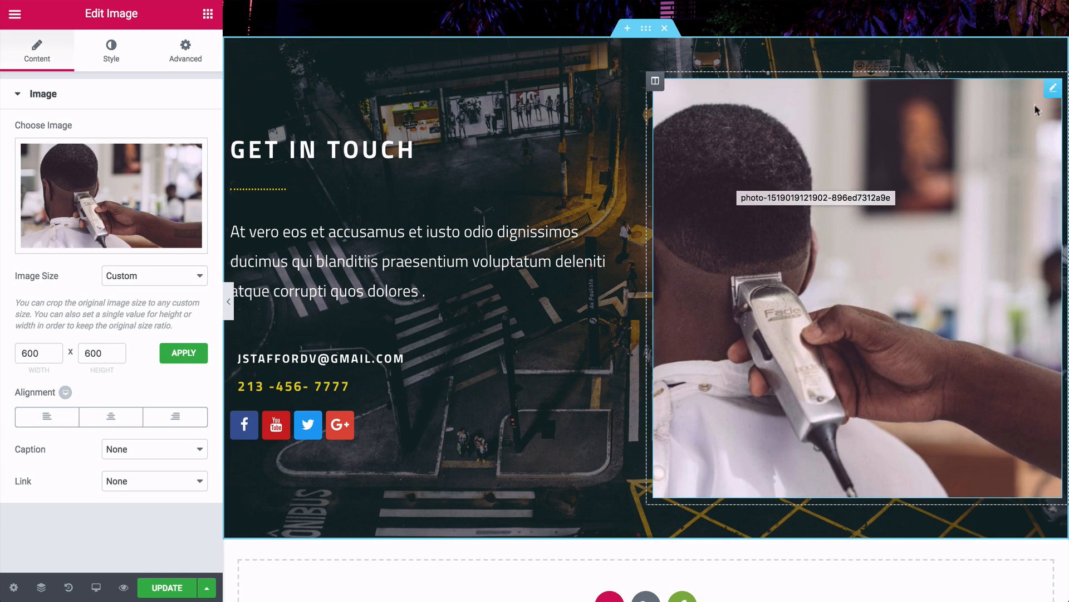
pyautogui.rightClick(1049, 95)
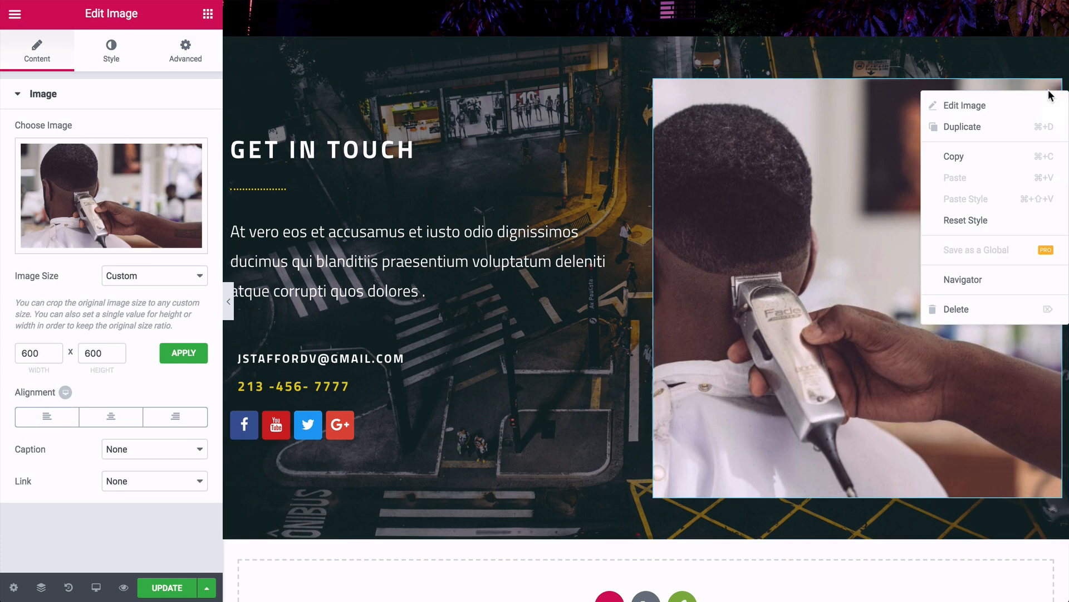
pyautogui.click(956, 310)
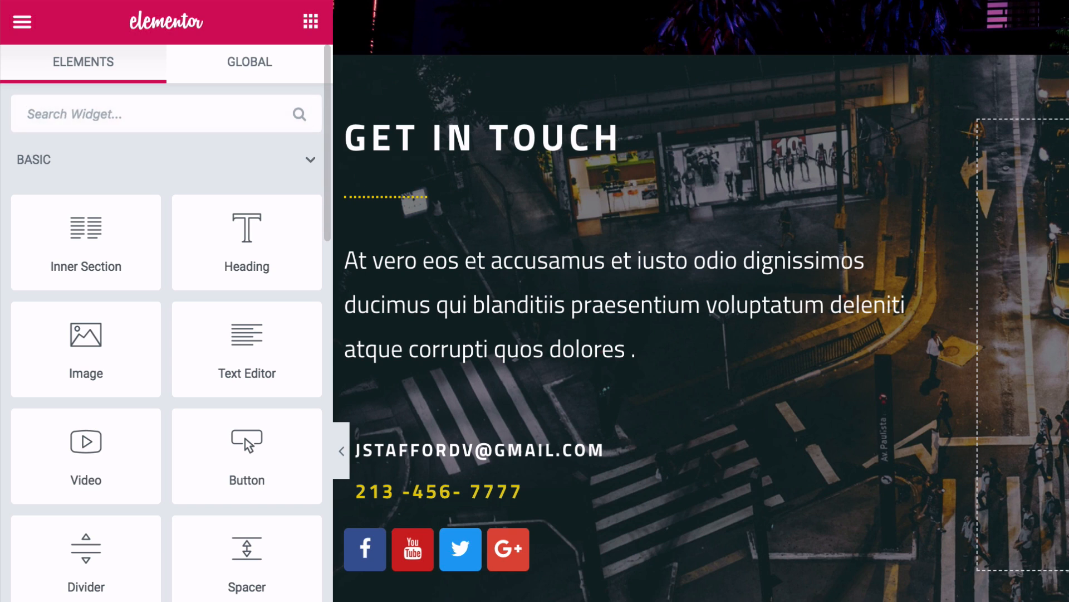
# - Place a Premium Contact Form7 widget in the empty right column, set to Contact form 1
pyautogui.write('cont')
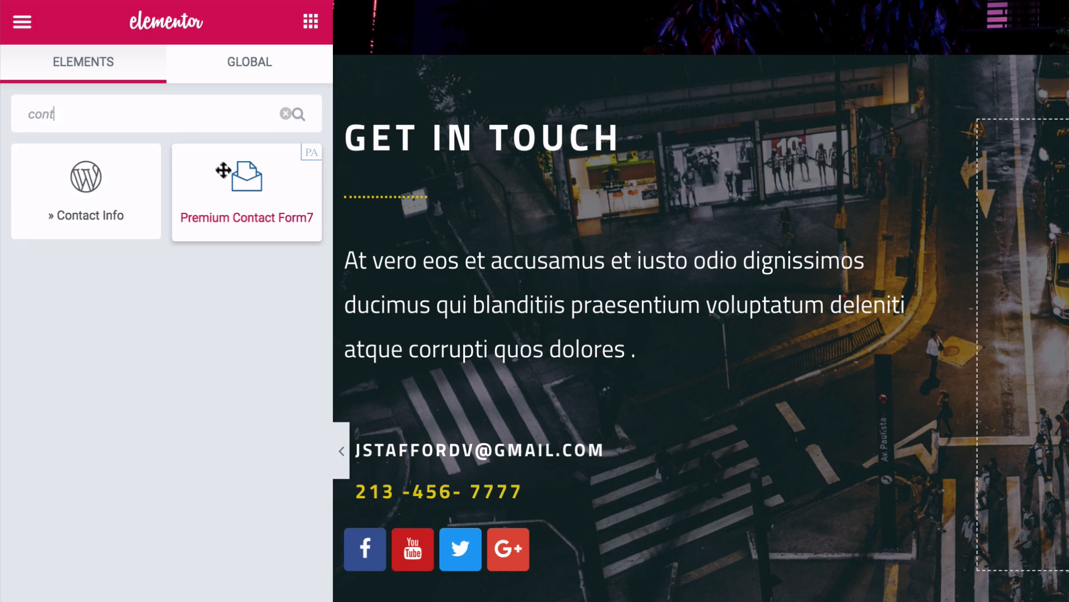
pyautogui.moveTo(253, 200); pyautogui.dragTo(1068, 293)
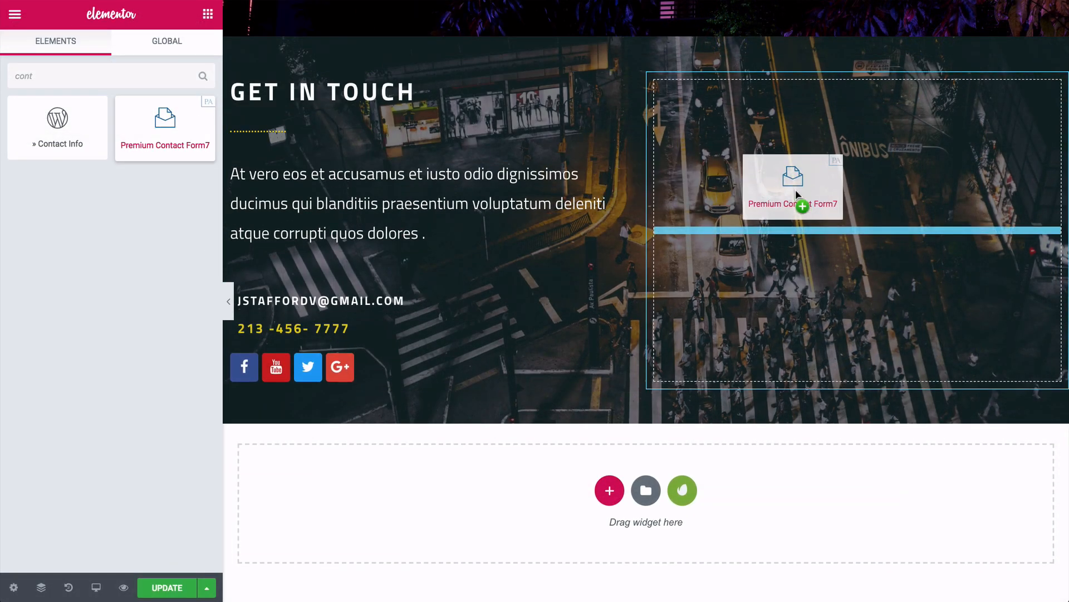
pyautogui.moveTo(797, 195); pyautogui.dragTo(796, 196)
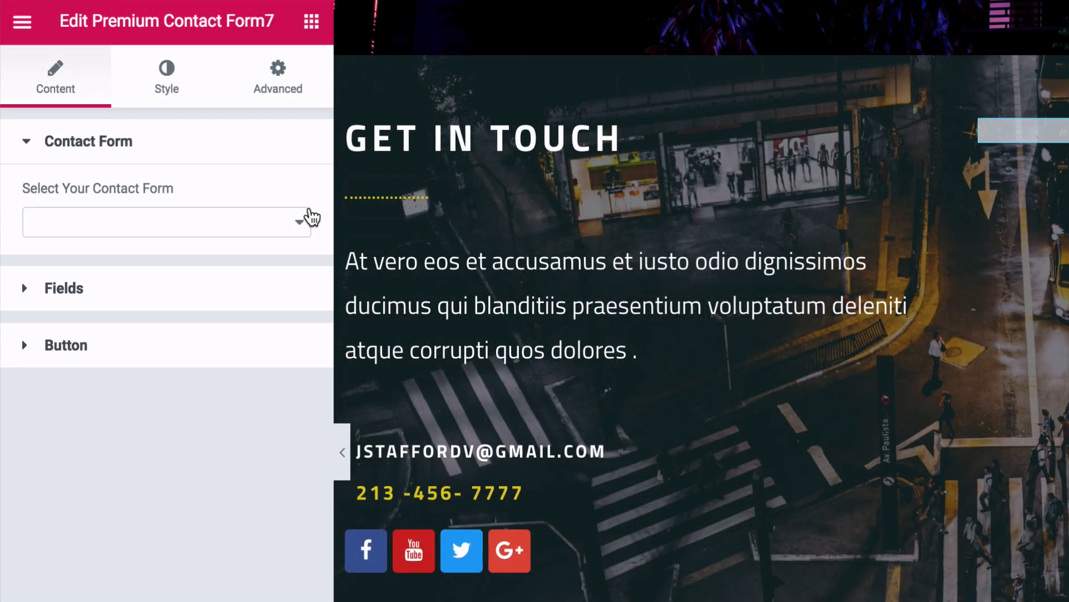
pyautogui.click(302, 227)
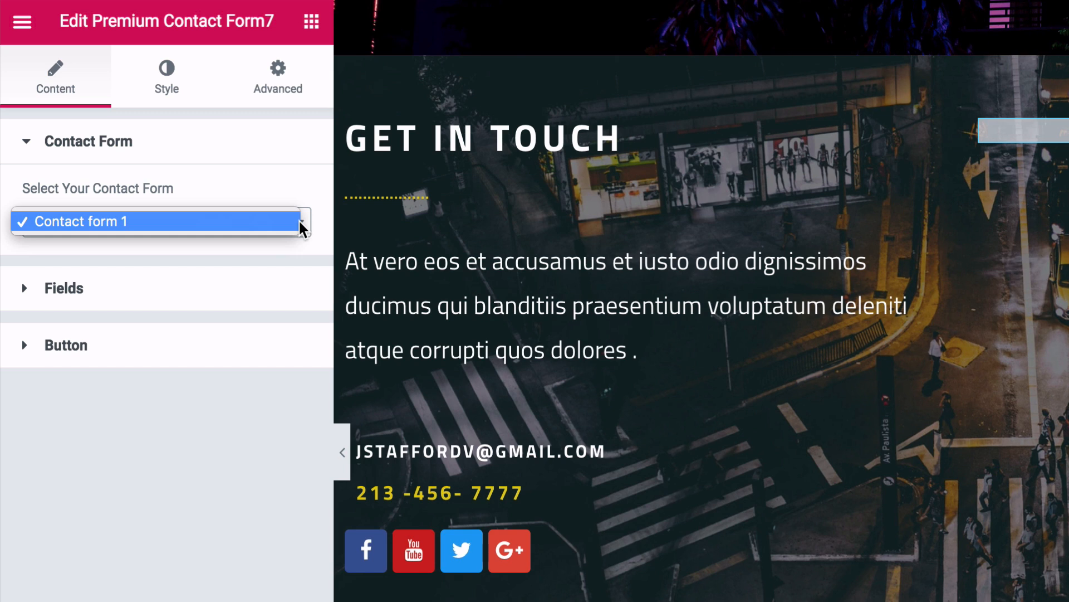
pyautogui.click(206, 226)
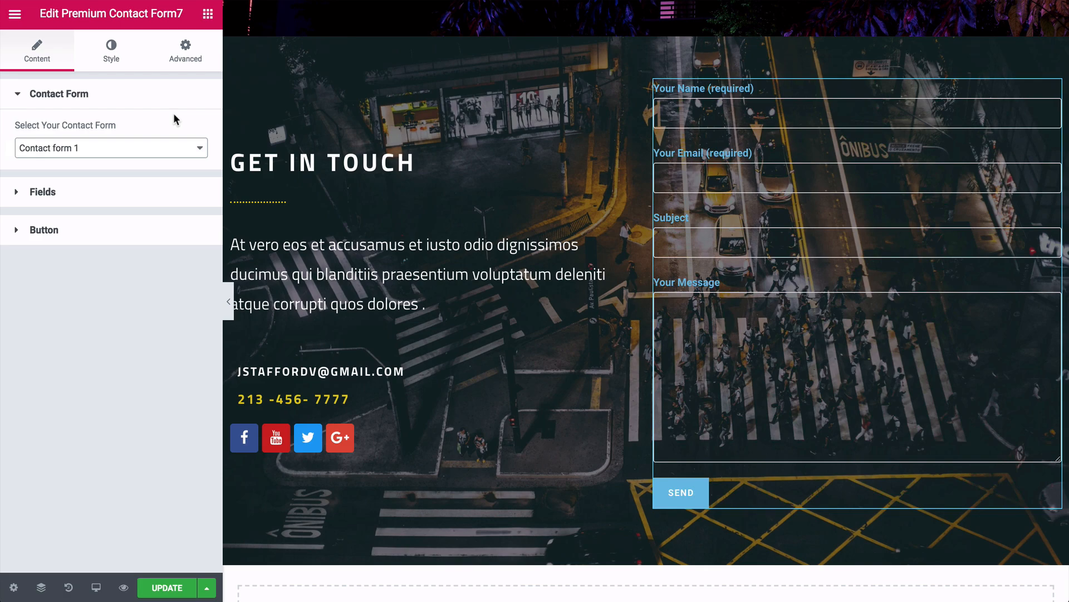
pyautogui.click(912, 43)
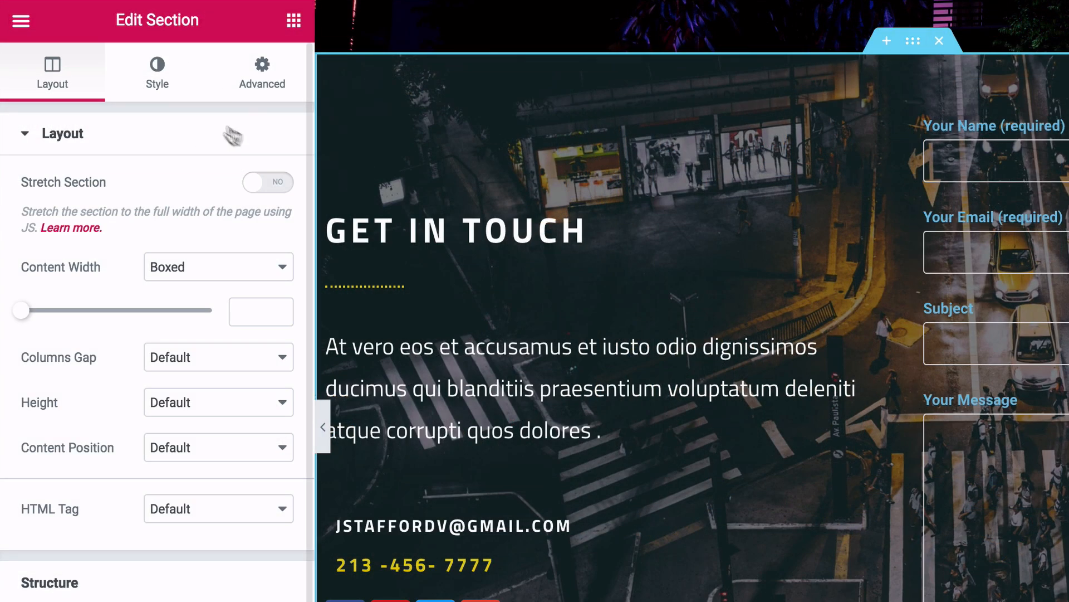
# - Upload the blurred rocky-coast-through-leaves photo as the section's new background image
pyautogui.click(162, 84)
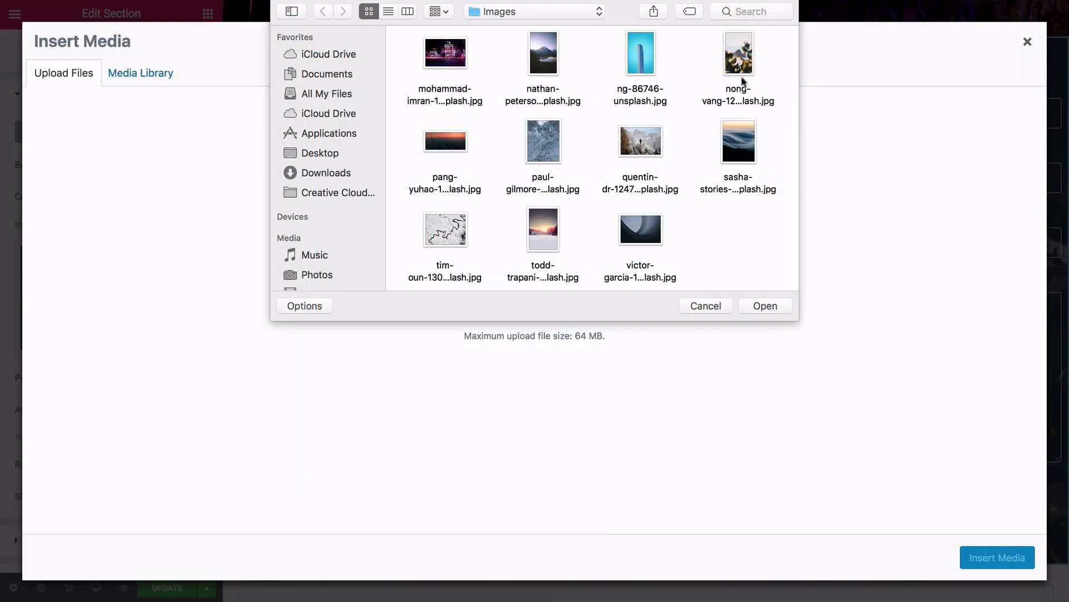
pyautogui.click(741, 59)
pyautogui.press('space')
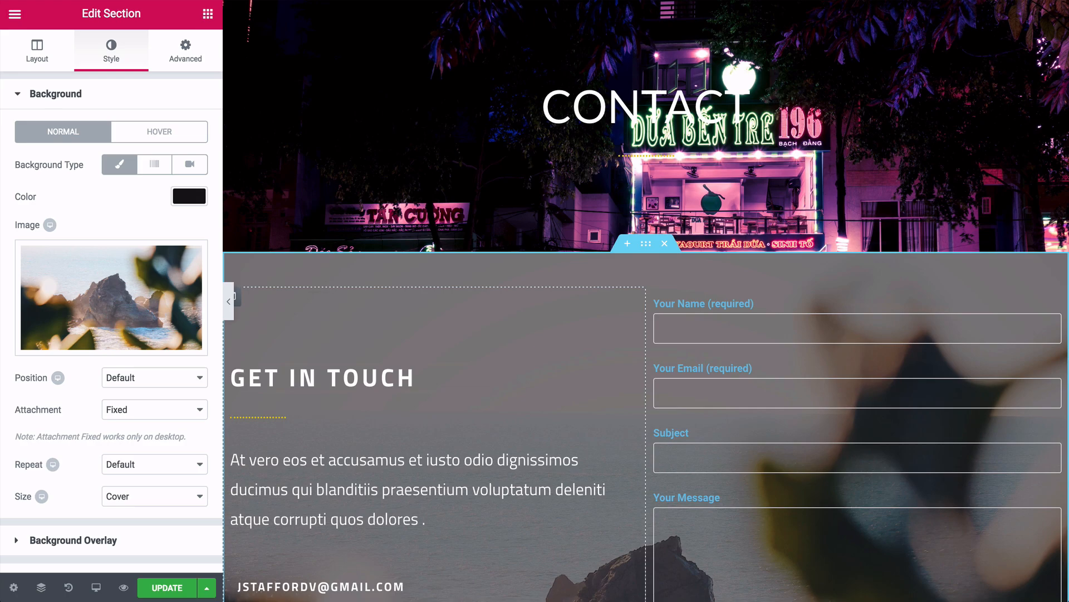
pyautogui.scroll(-3, 646, 334)
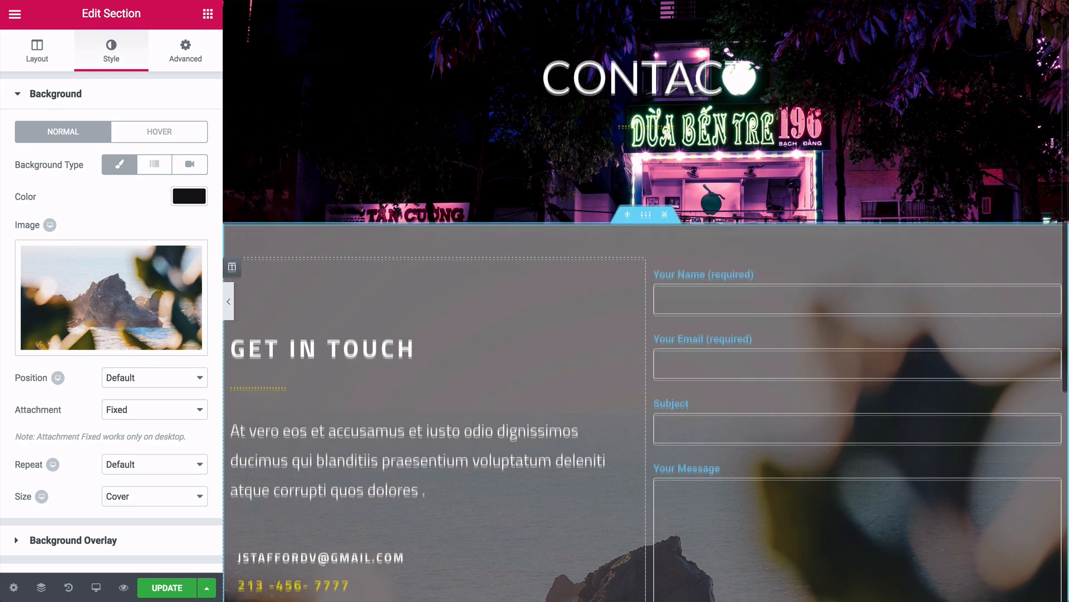
pyautogui.scroll(-1, 434, 335)
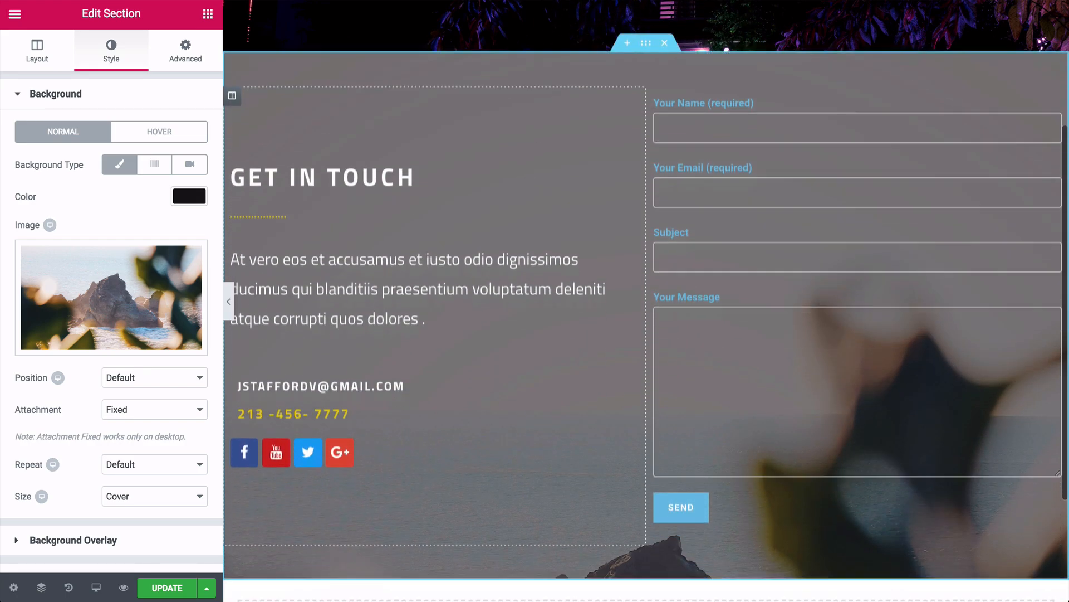
pyautogui.scroll(1, 434, 334)
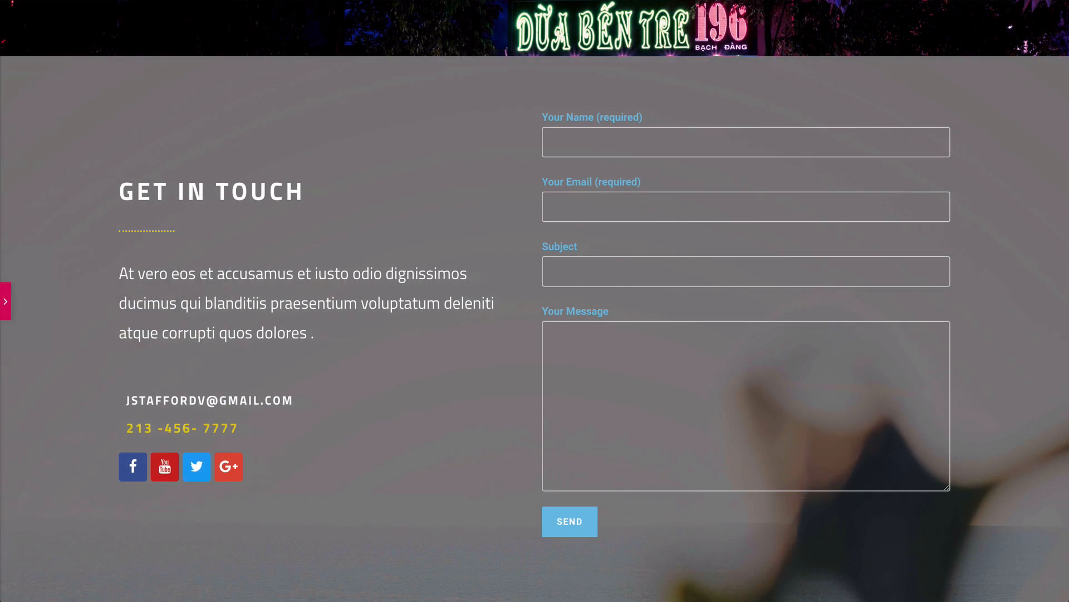
# - Fill the live contact form with the sender's e-mail, subject 'Hi!' and message 'Love your website!'
pyautogui.scroll(3, 535, 334)
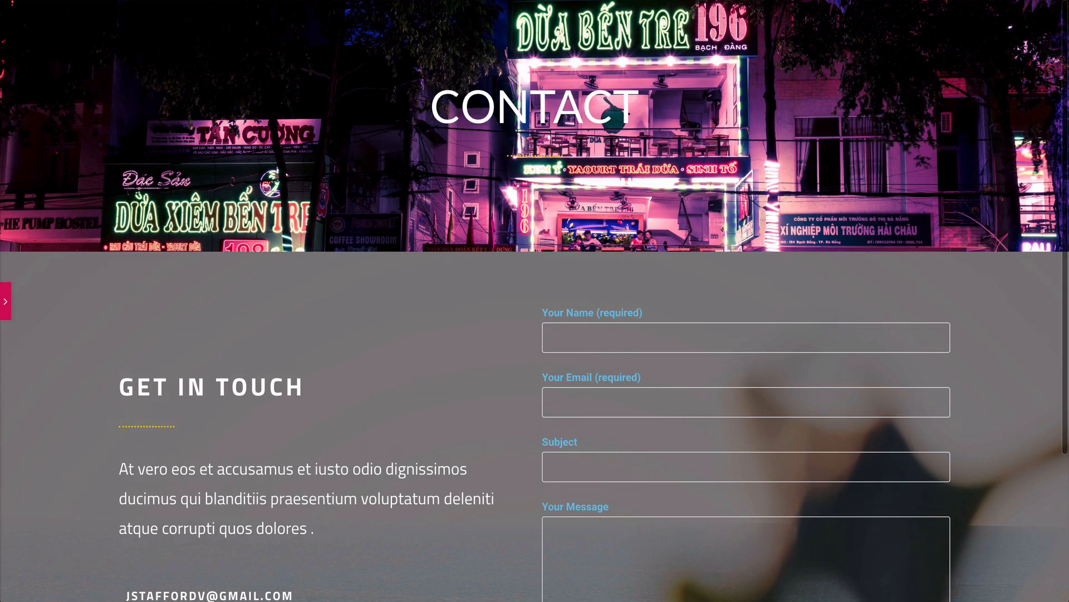
pyautogui.scroll(-3, 535, 334)
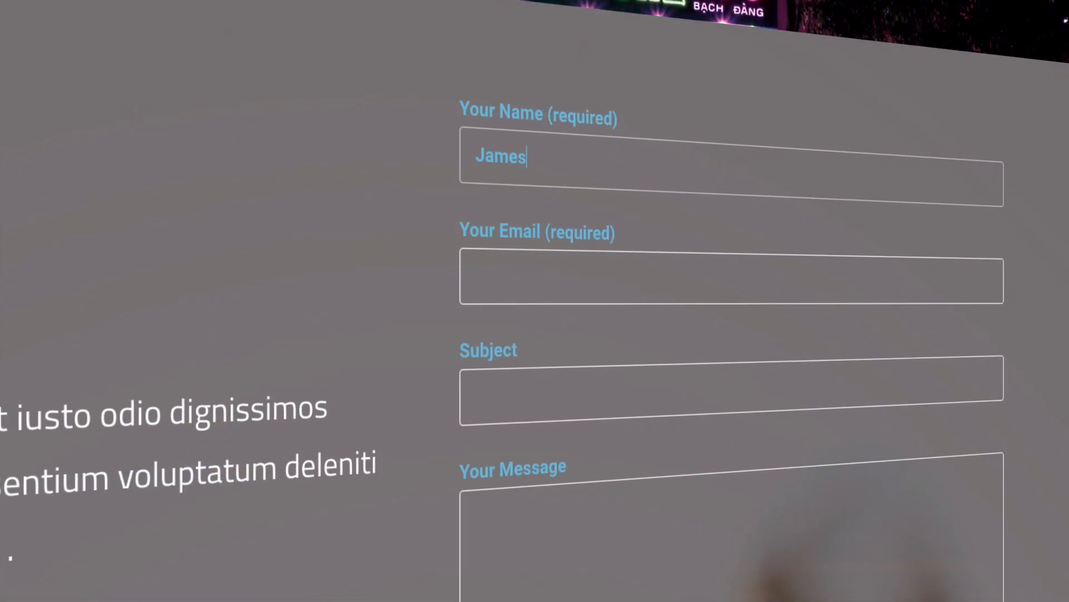
pyautogui.click(746, 206)
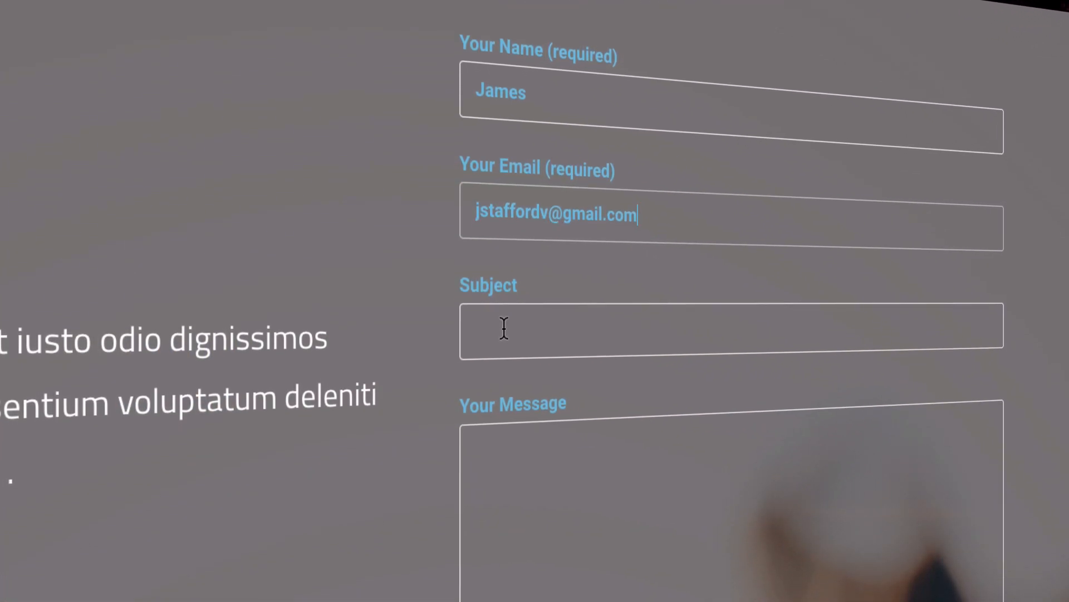
pyautogui.click(503, 363)
pyautogui.write('Hi!')
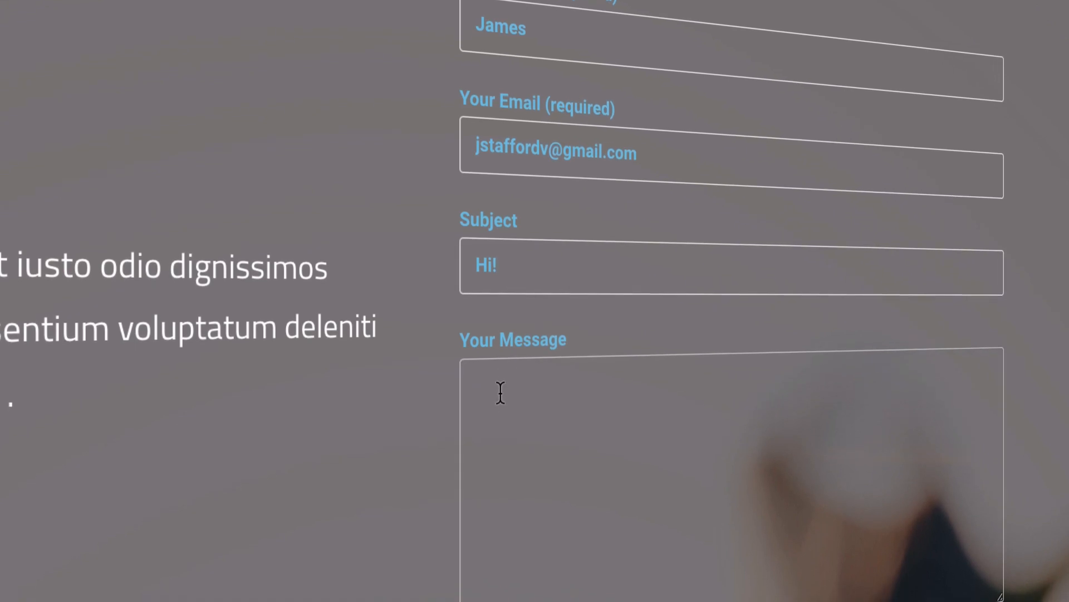
pyautogui.click(499, 430)
pyautogui.write('Love your website!')
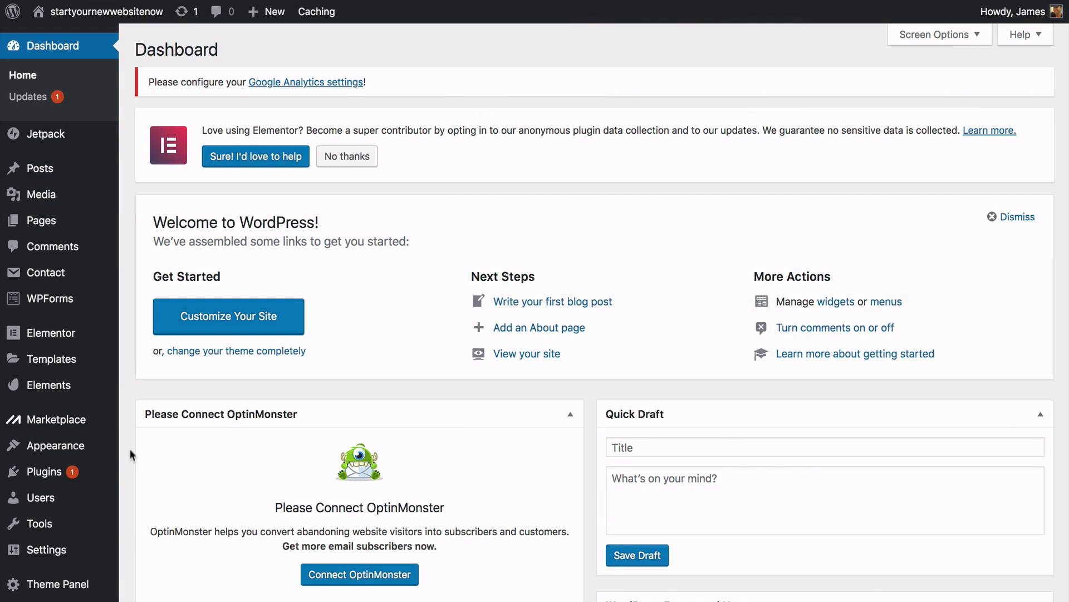
# - Search the plugin directory for 'sumo', then install and activate the Sumo plugin
pyautogui.moveTo(100, 472)
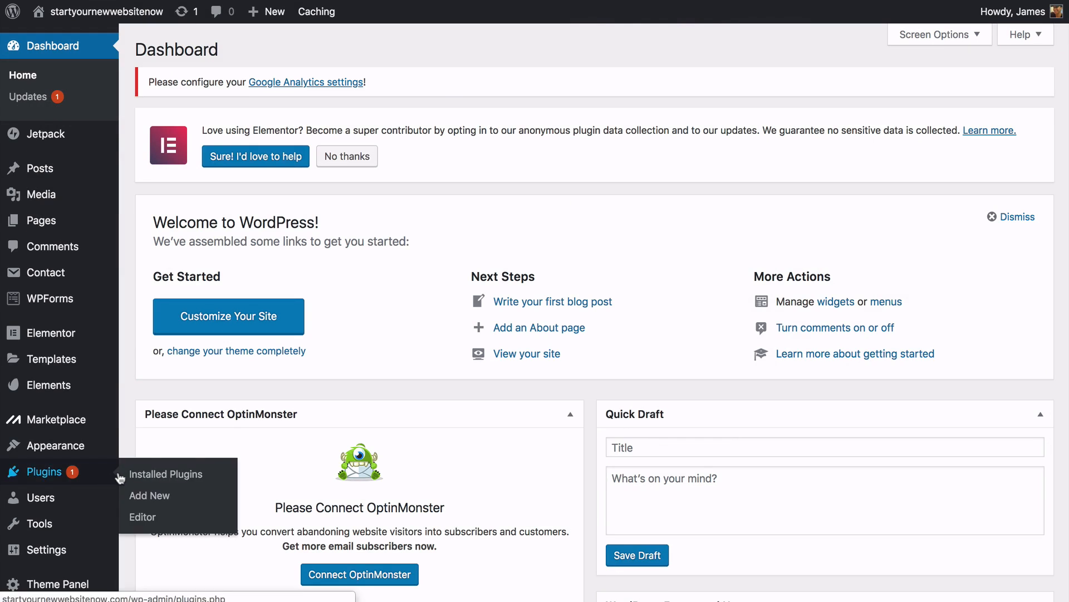
pyautogui.click(149, 495)
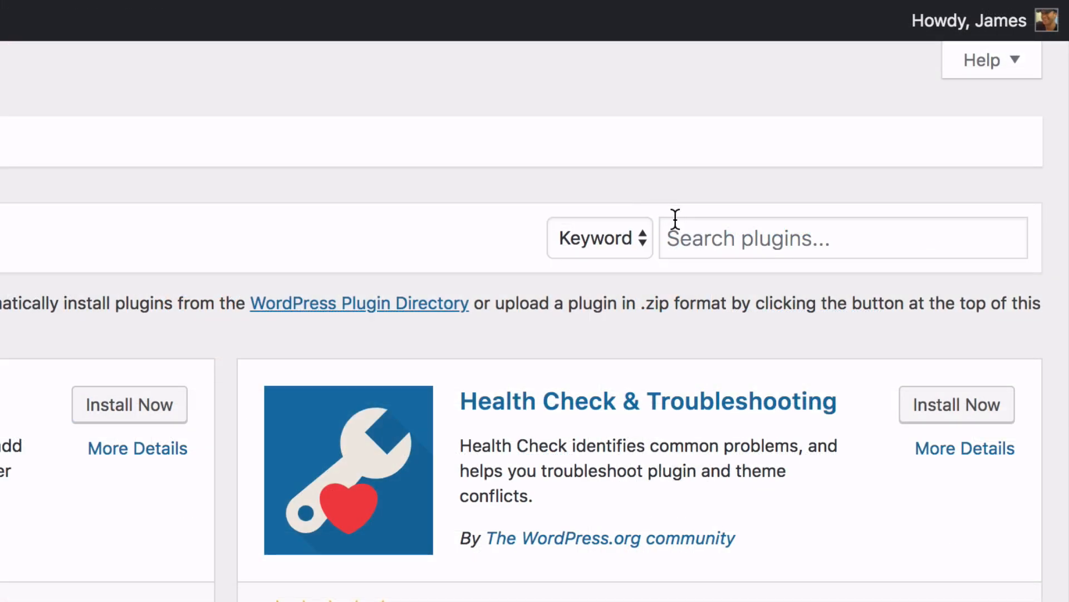
pyautogui.click(850, 138)
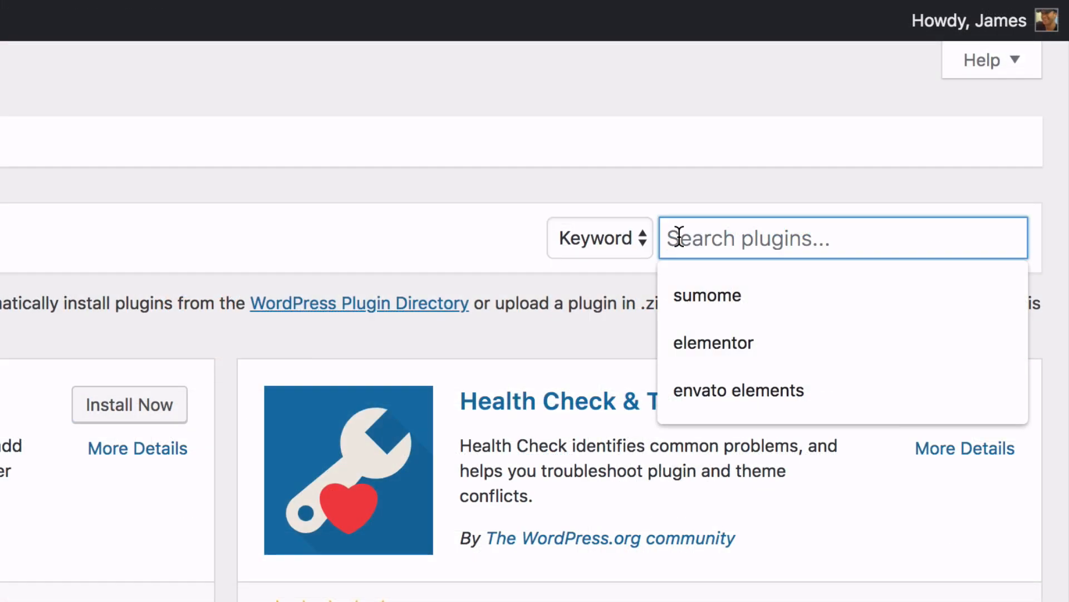
pyautogui.write('sumome')
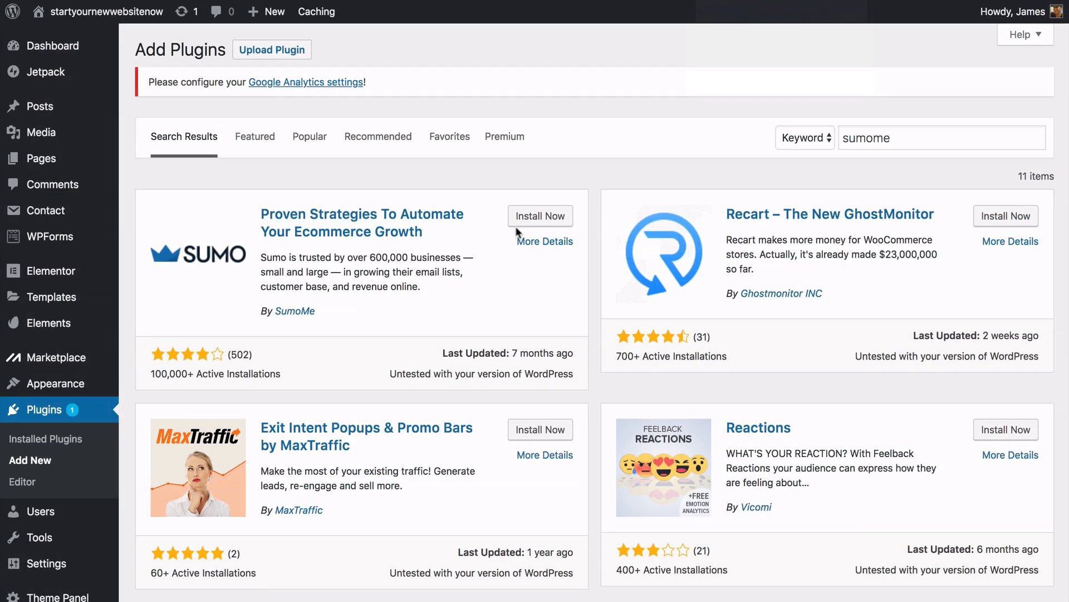
pyautogui.click(541, 223)
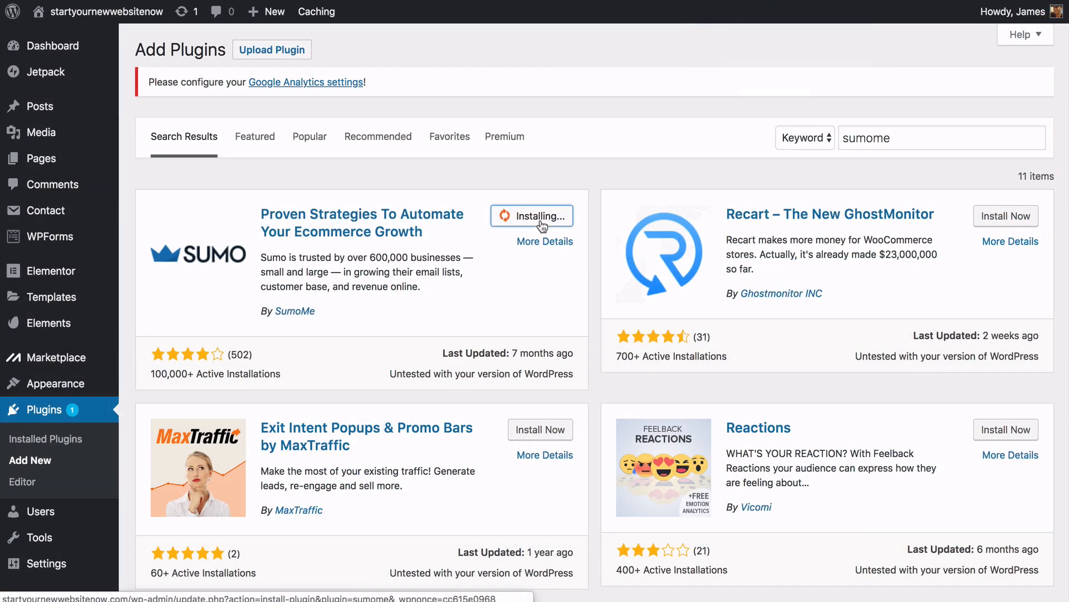
pyautogui.click(542, 217)
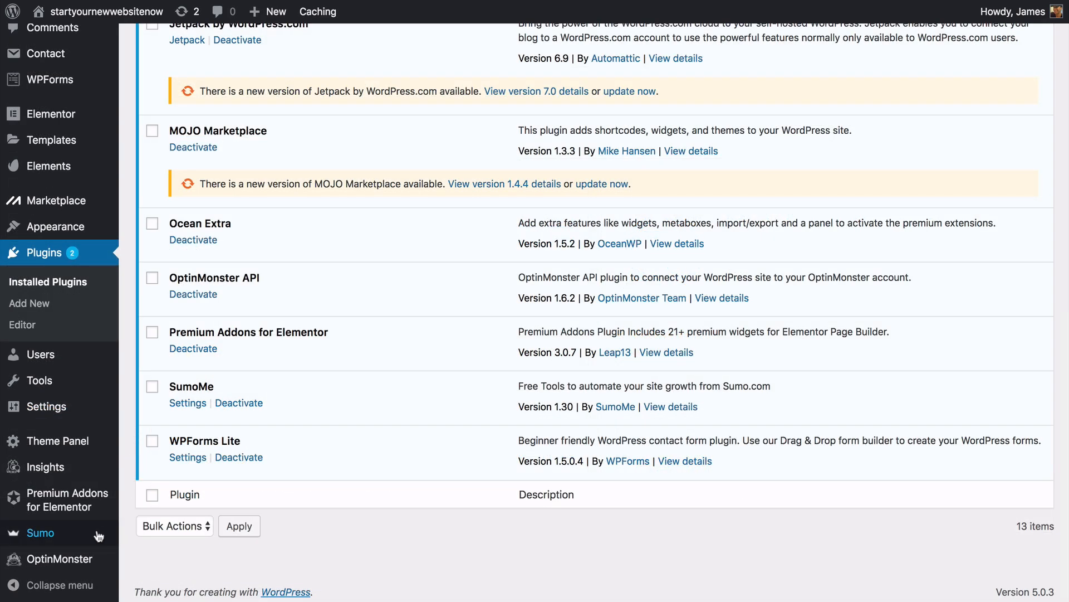
# - Connect the Sumo plugin to a new account from its admin page and open My Tools
pyautogui.click(71, 536)
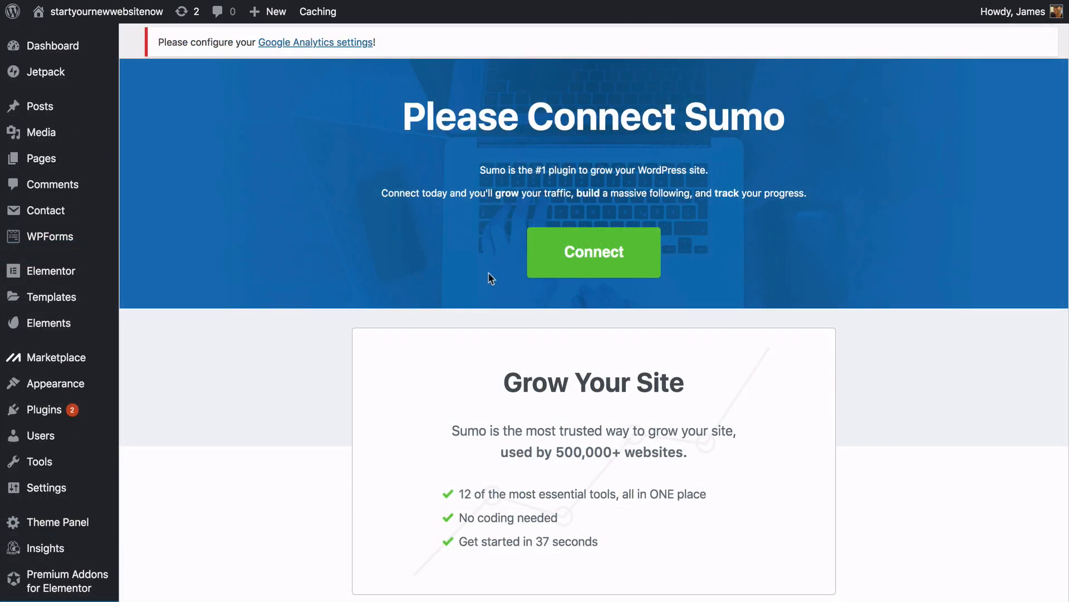
pyautogui.click(586, 264)
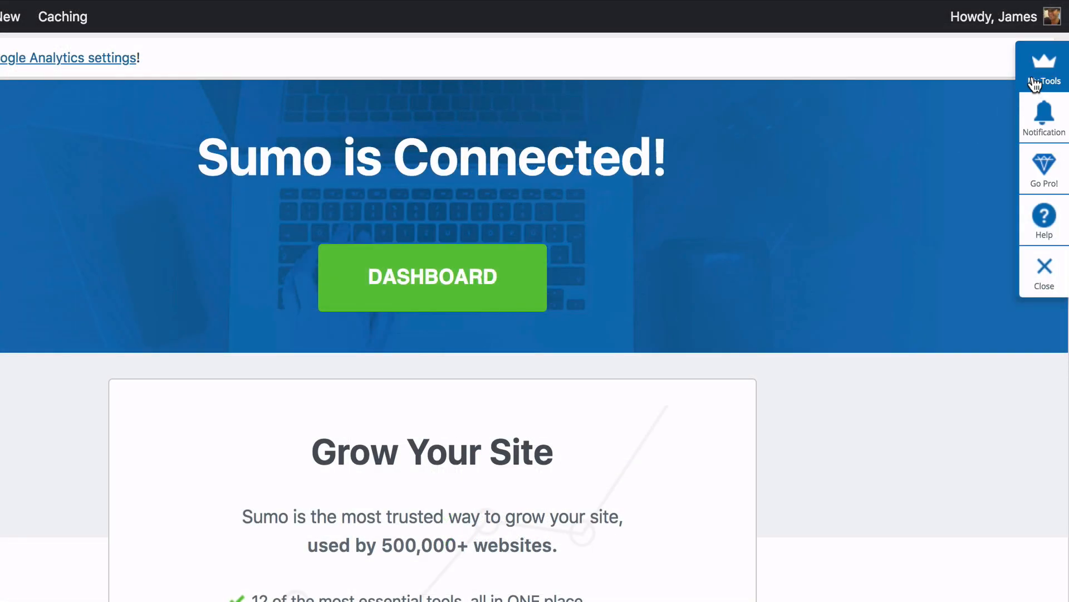
pyautogui.click(1035, 84)
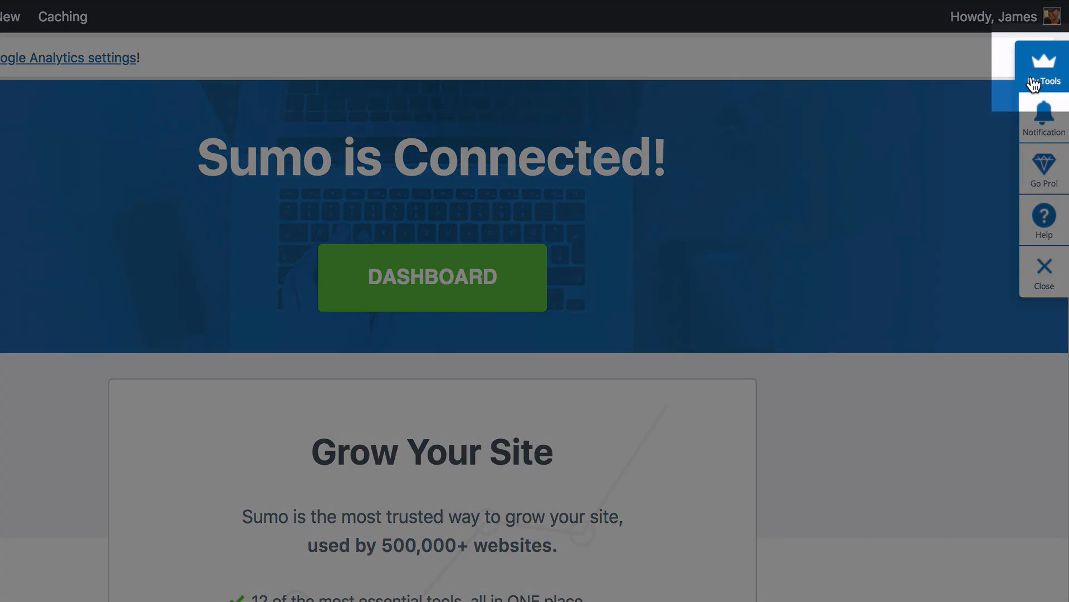
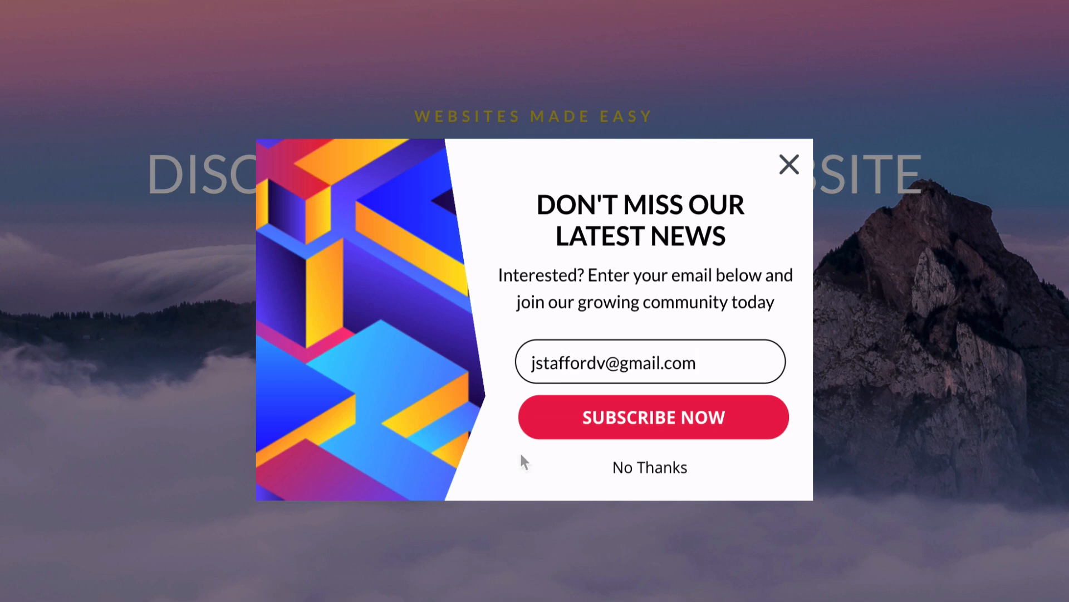
# - Subscribe a test e-mail address through the live site's newsletter popup
pyautogui.click(638, 430)
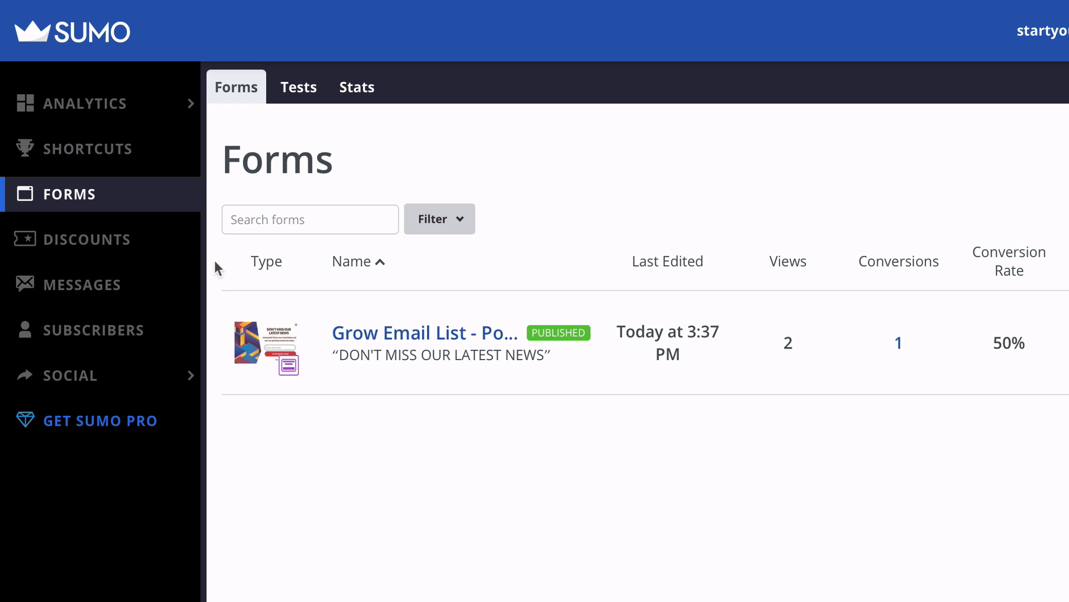
# - Activate Sumo's Share app from the Social section of the sidebar
pyautogui.moveTo(125, 375)
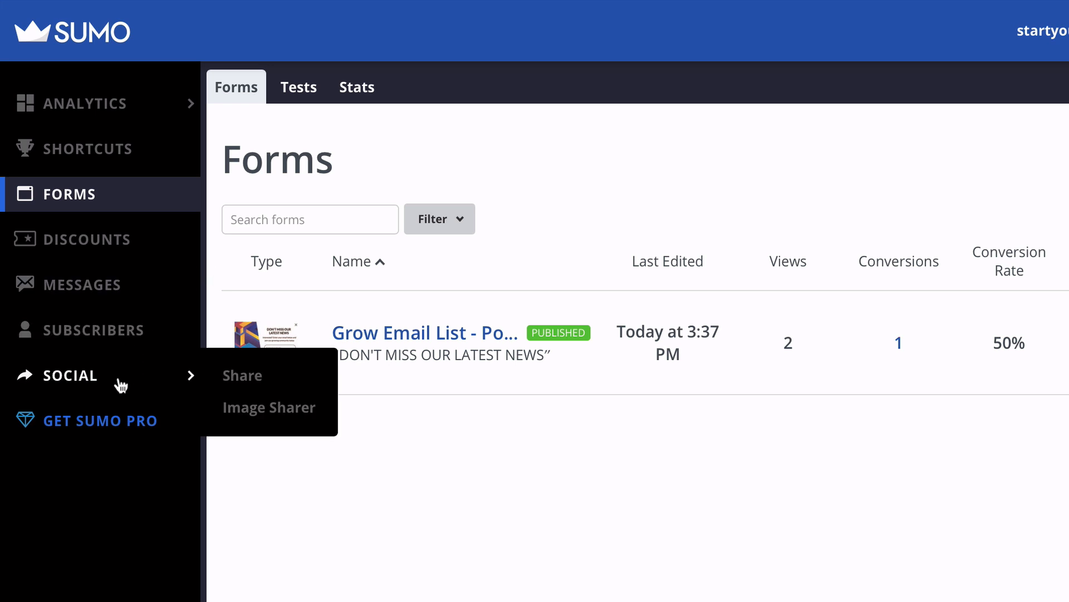
pyautogui.click(238, 380)
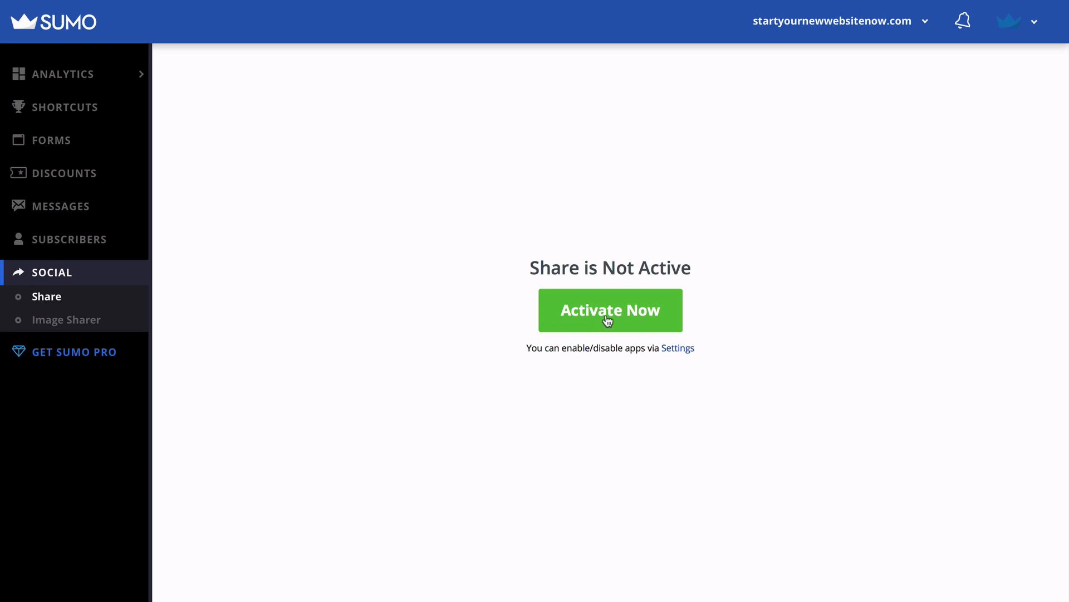
pyautogui.click(607, 321)
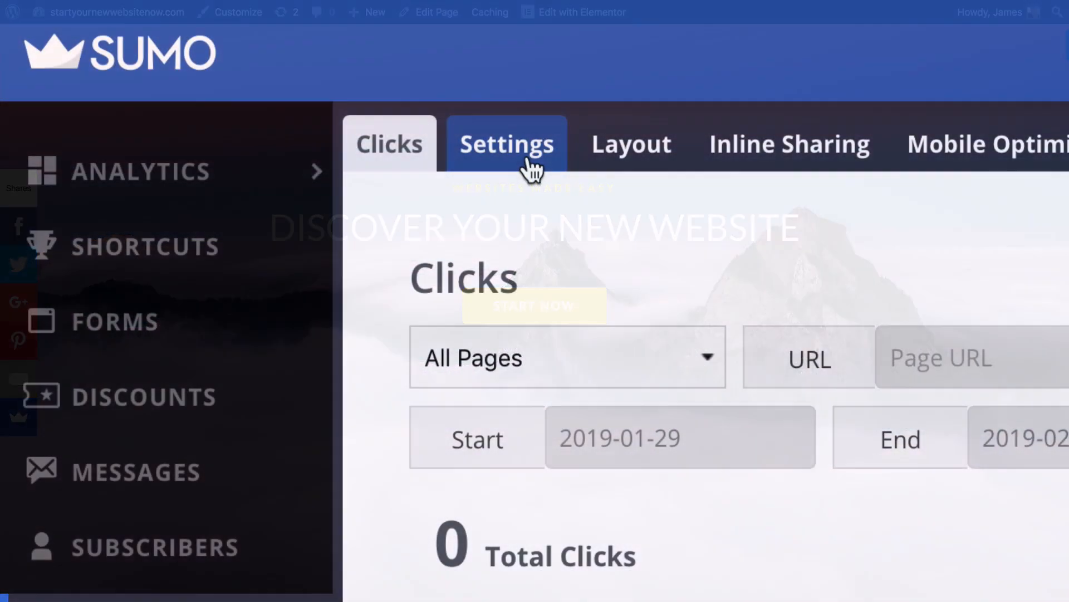
# - Order the selected share services as Facebook, Twitter, Pinterest, Google+, Email
pyautogui.click(530, 163)
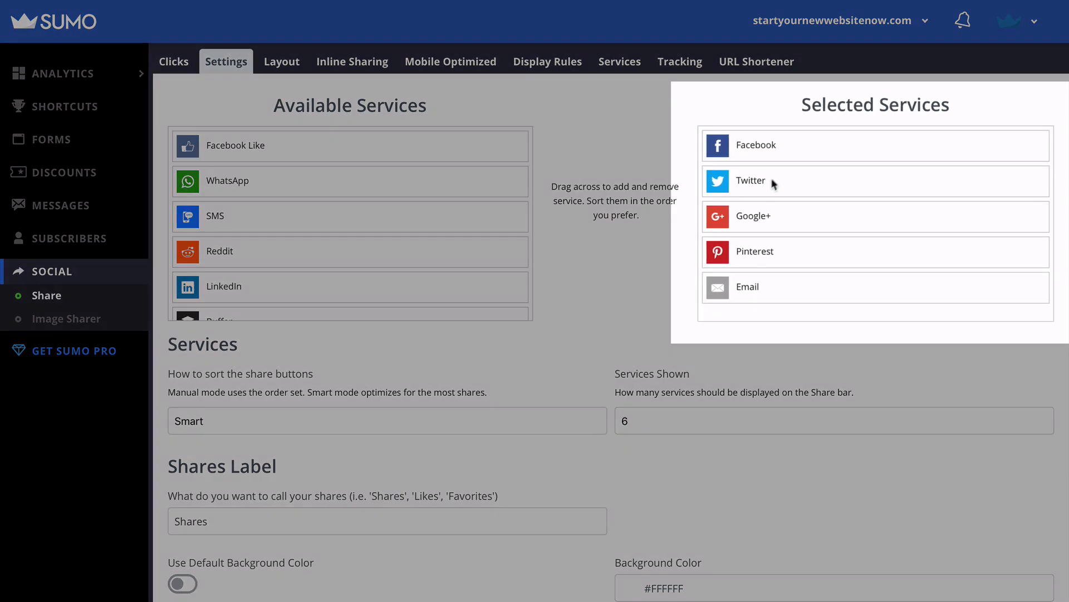
pyautogui.moveTo(777, 153)
pyautogui.mouseDown()
pyautogui.moveTo(790, 149)
pyautogui.moveTo(779, 241)
pyautogui.moveTo(774, 146)
pyautogui.mouseUp()
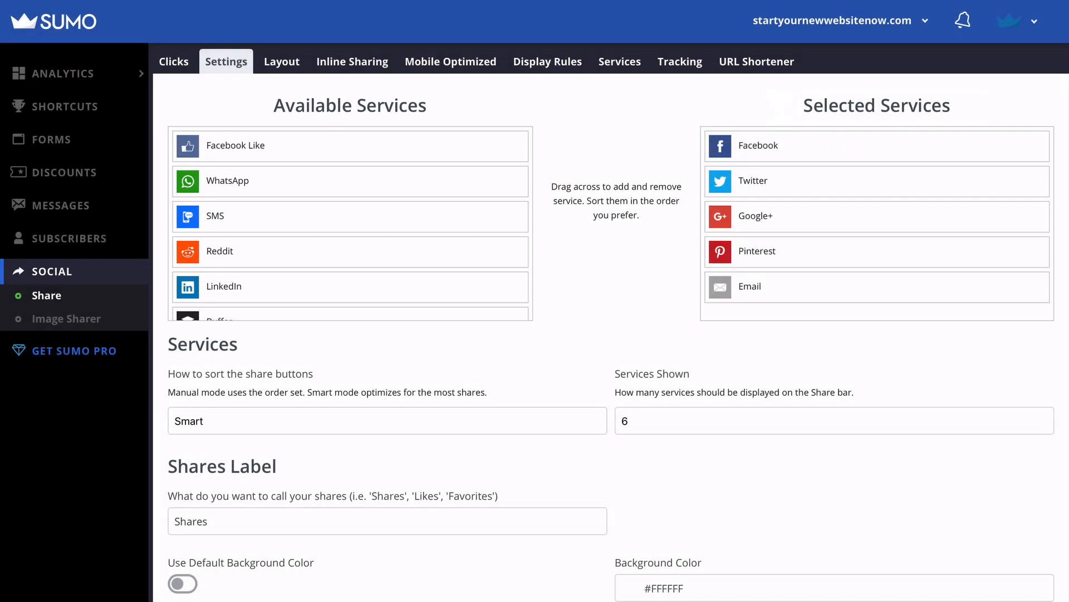
pyautogui.moveTo(757, 251); pyautogui.dragTo(315, 184)
pyautogui.scroll(-3, 312, 184)
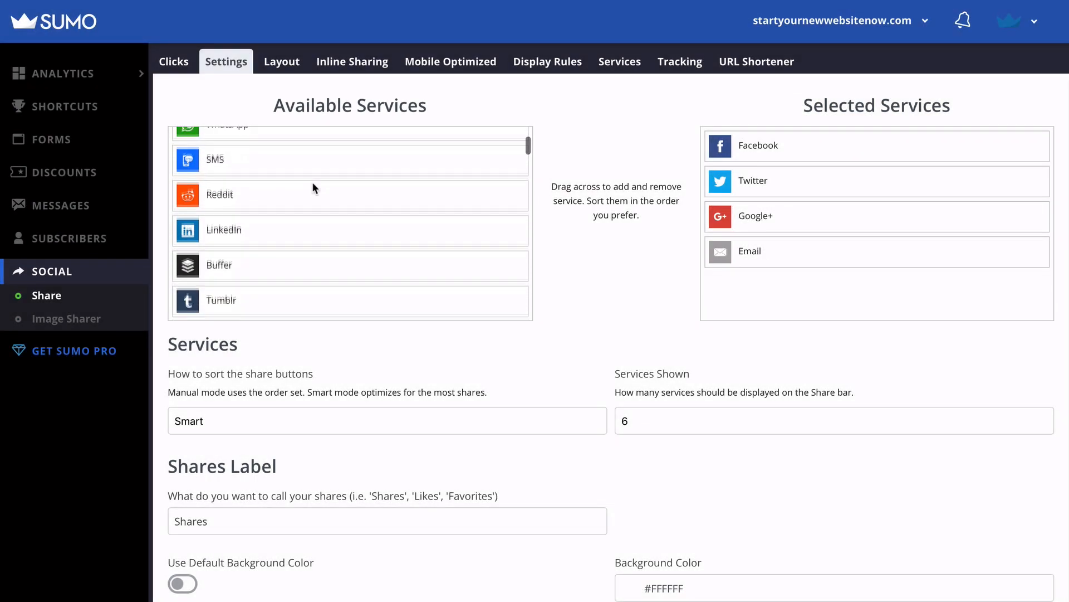
pyautogui.scroll(3, 312, 184)
pyautogui.moveTo(265, 145); pyautogui.dragTo(747, 295)
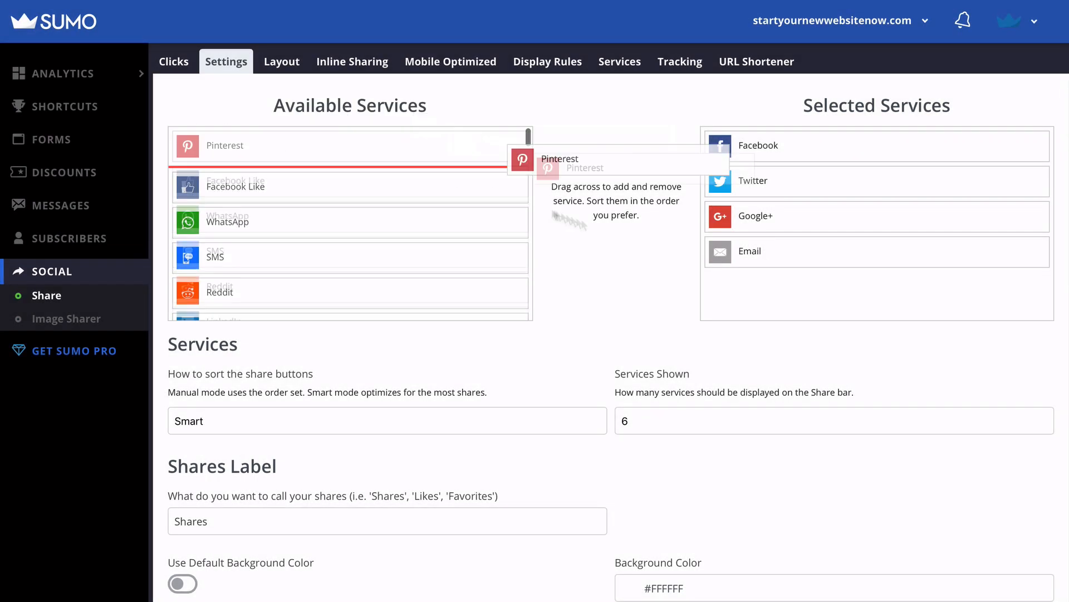
pyautogui.moveTo(604, 427); pyautogui.dragTo(603, 305)
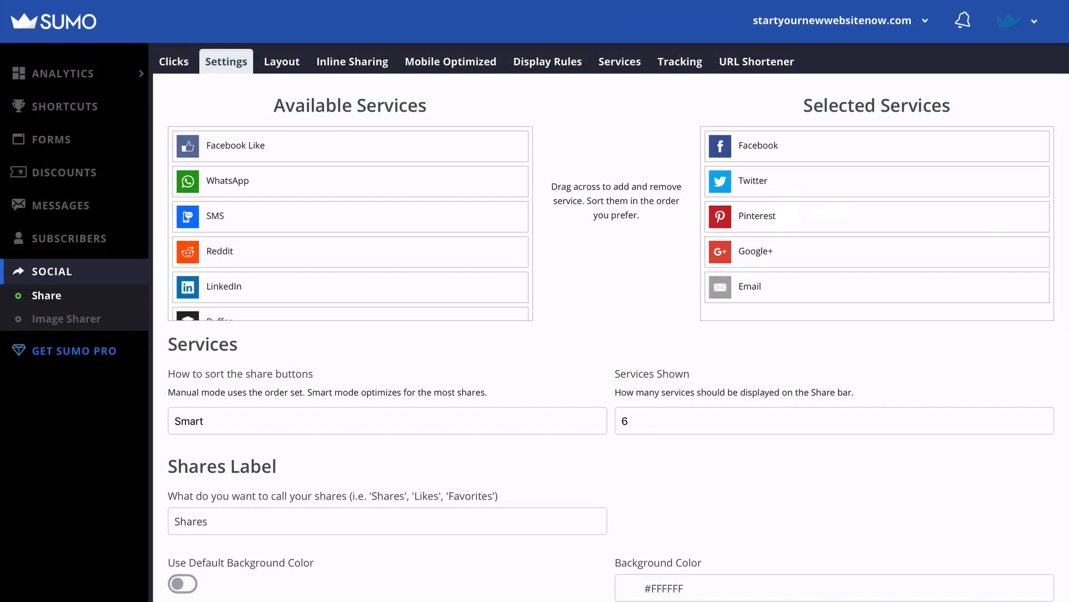
# - Place the share bar along the bottom of the screen on phones
pyautogui.scroll(-3, 613, 334)
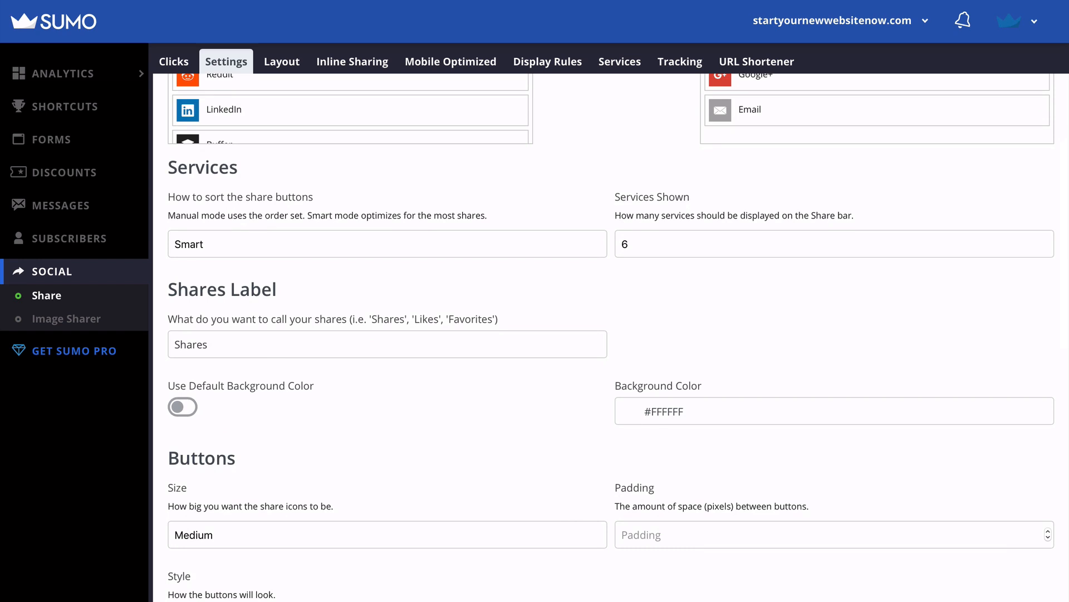
pyautogui.scroll(-4, 612, 334)
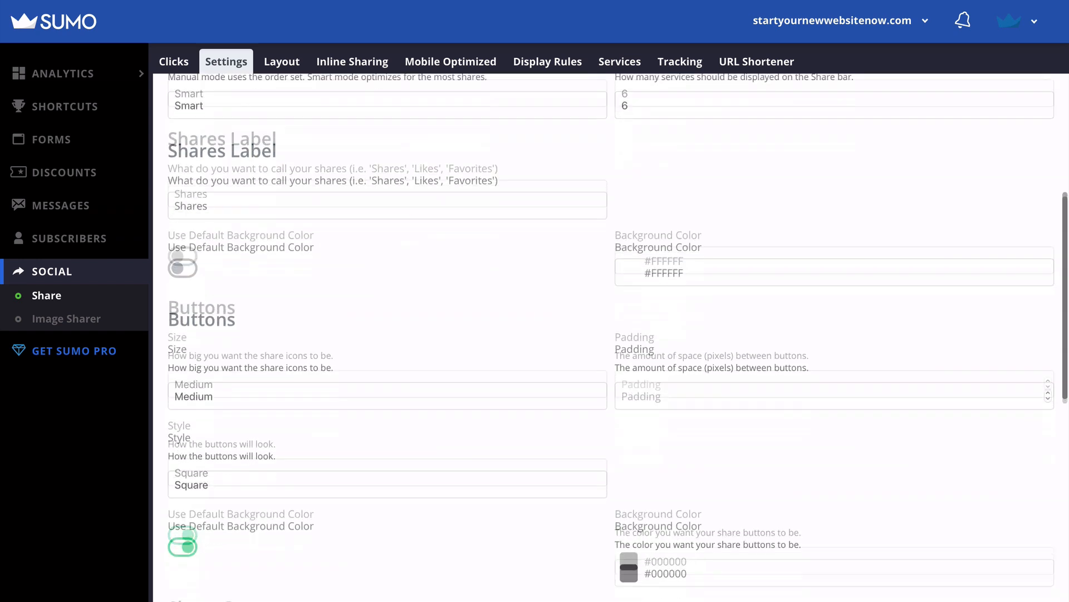
pyautogui.scroll(-3, 613, 334)
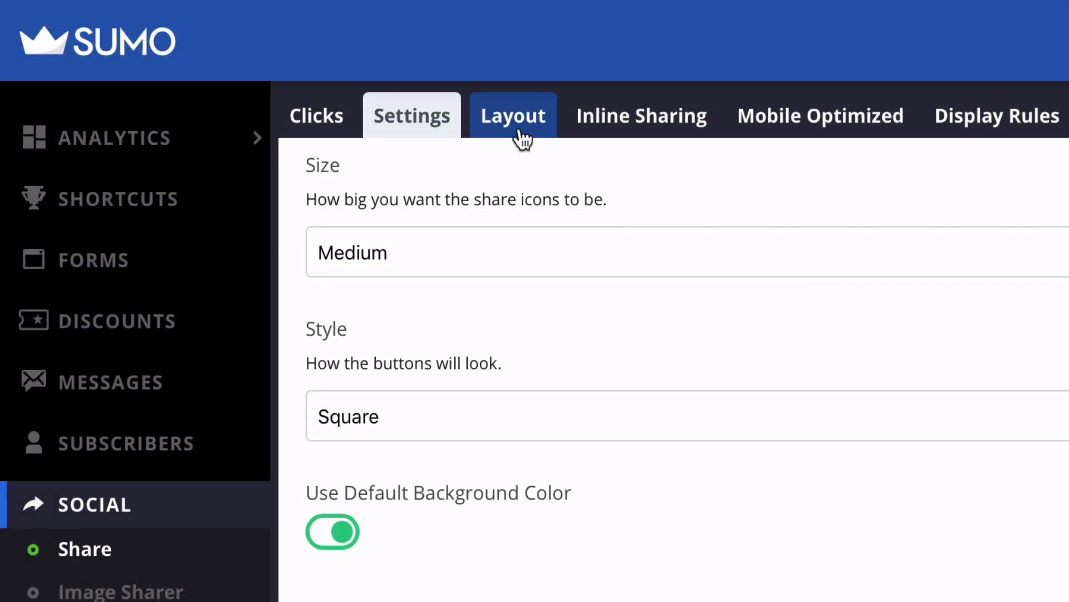
pyautogui.click(283, 64)
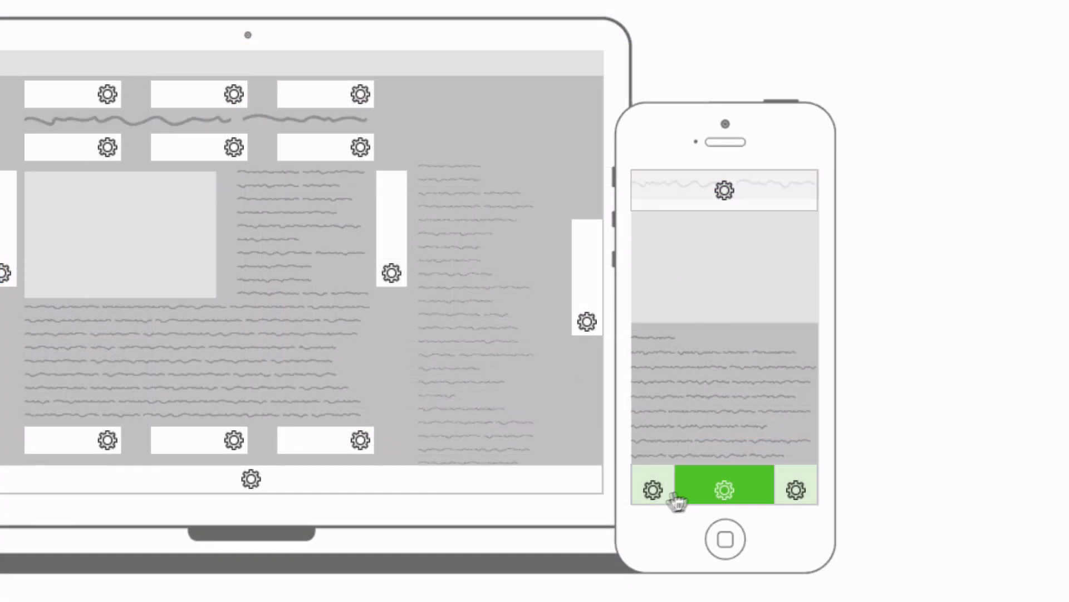
pyautogui.click(757, 493)
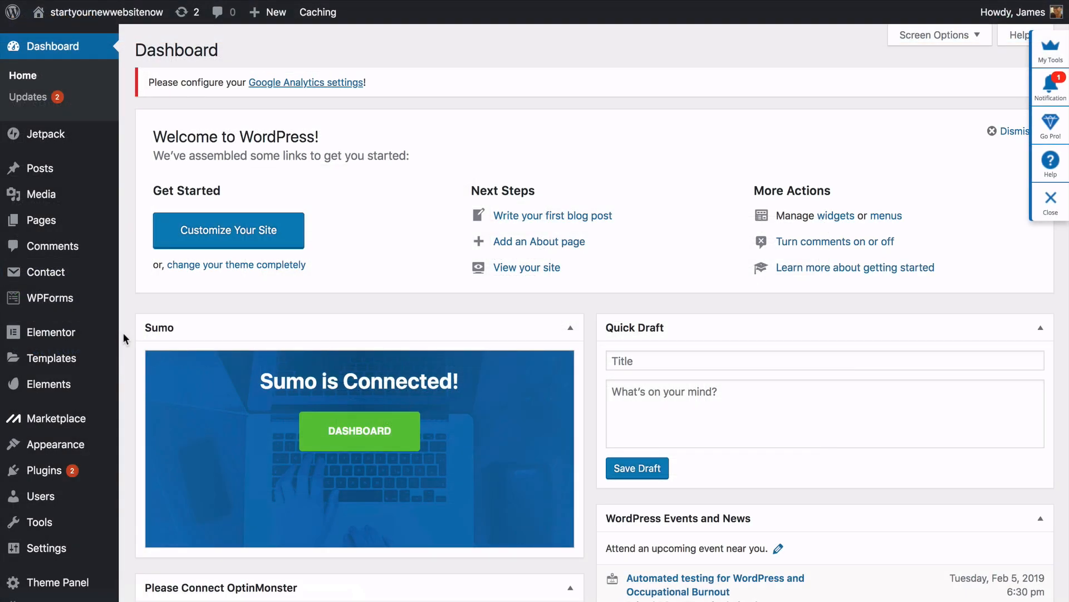
# - Set Homepage Settings to a static page with Home as the homepage, and publish
pyautogui.moveTo(105, 448)
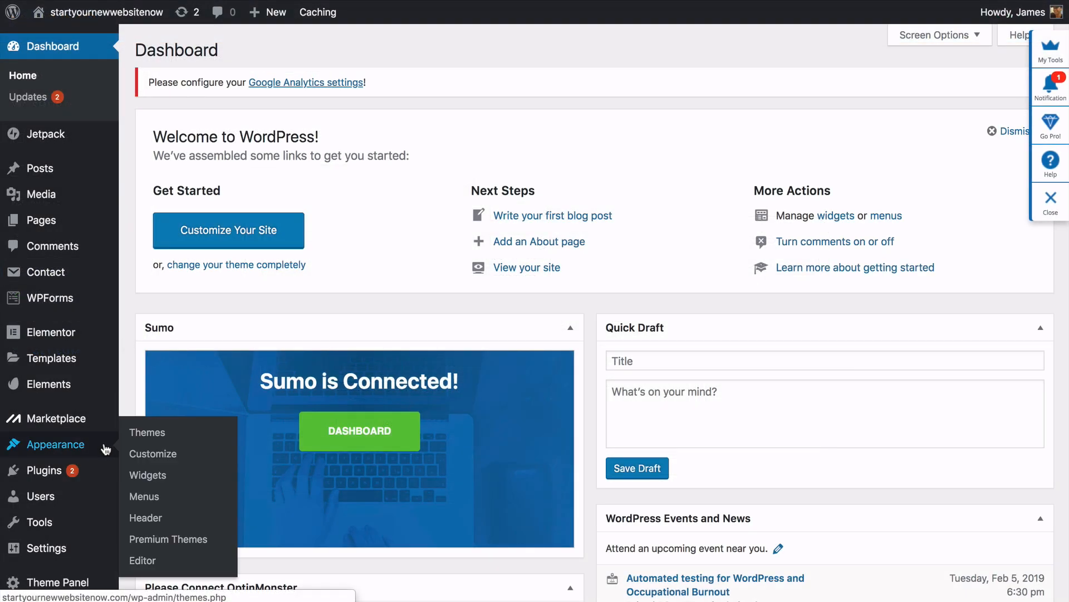
pyautogui.click(144, 455)
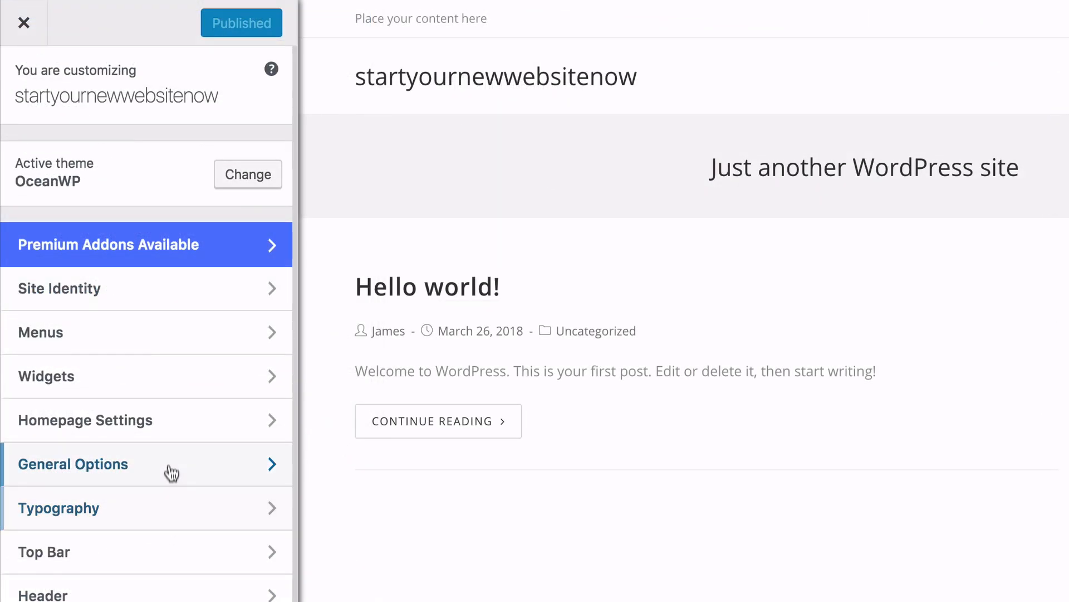
pyautogui.click(169, 428)
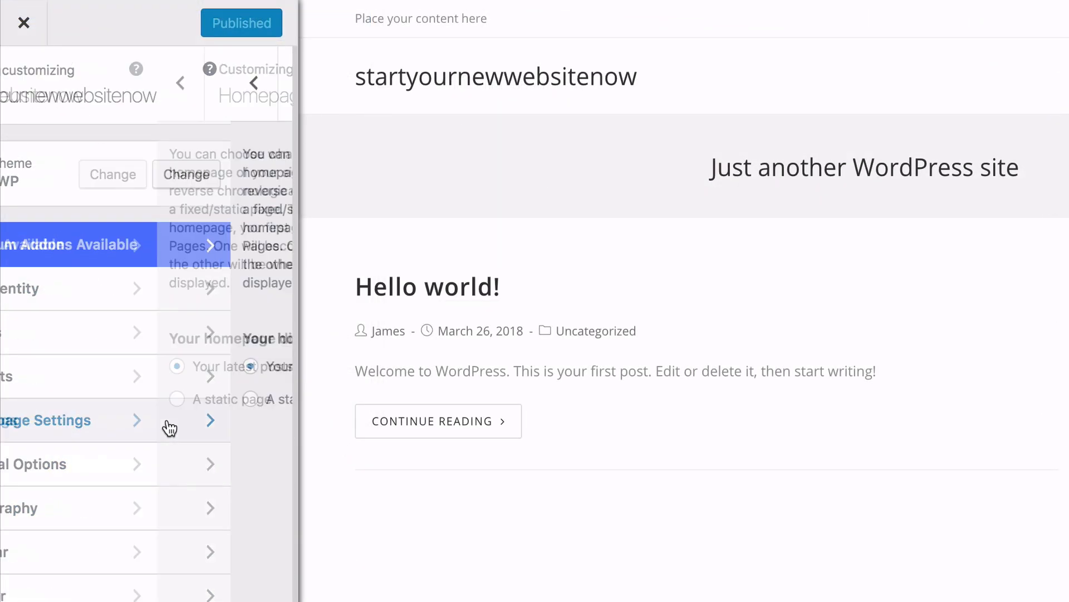
pyautogui.click(27, 399)
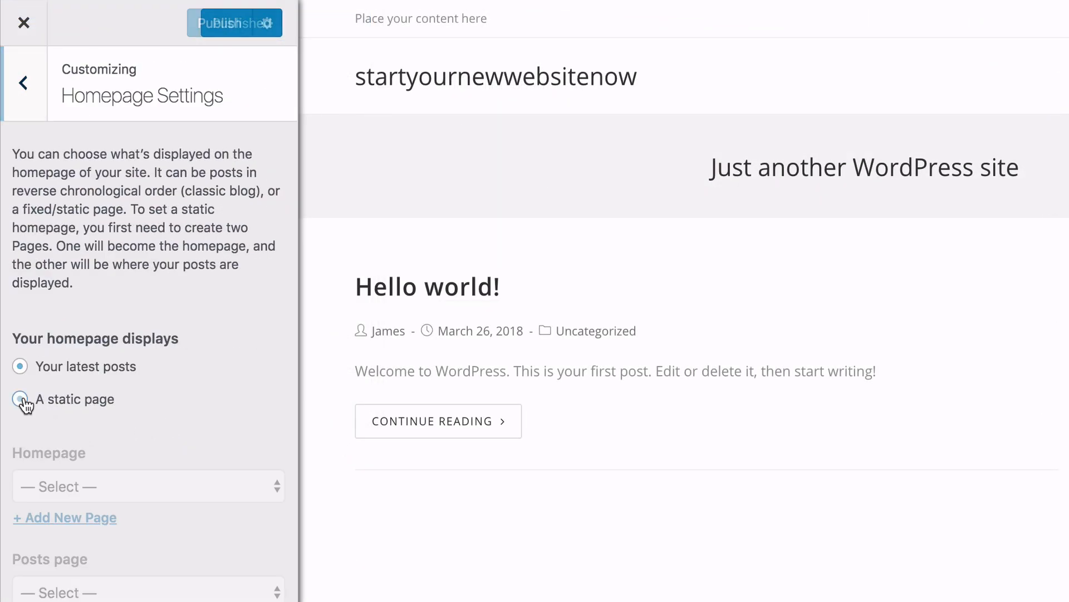
pyautogui.click(112, 343)
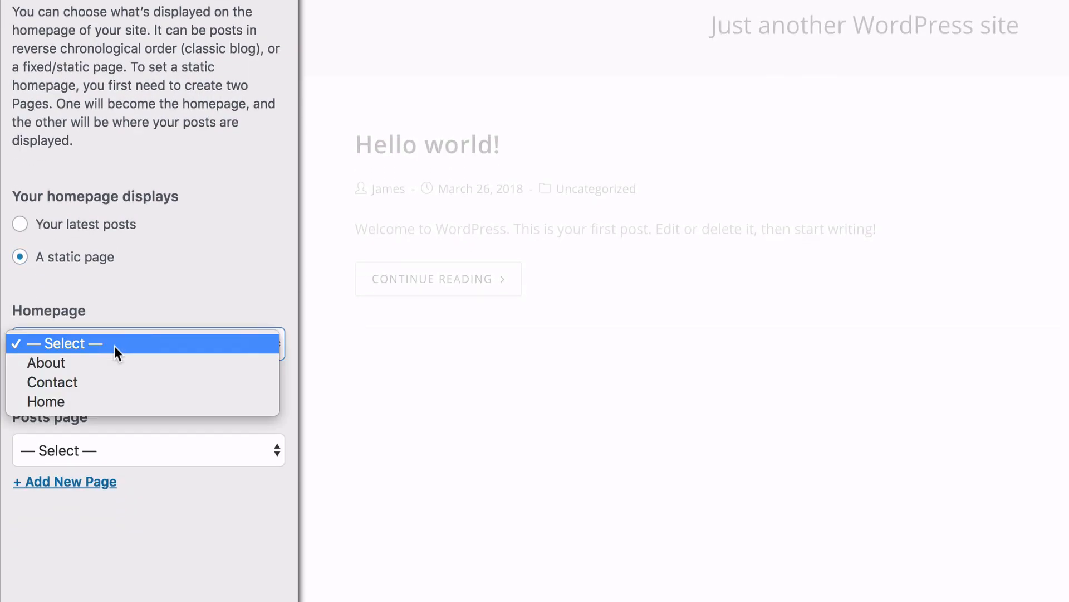
pyautogui.click(103, 397)
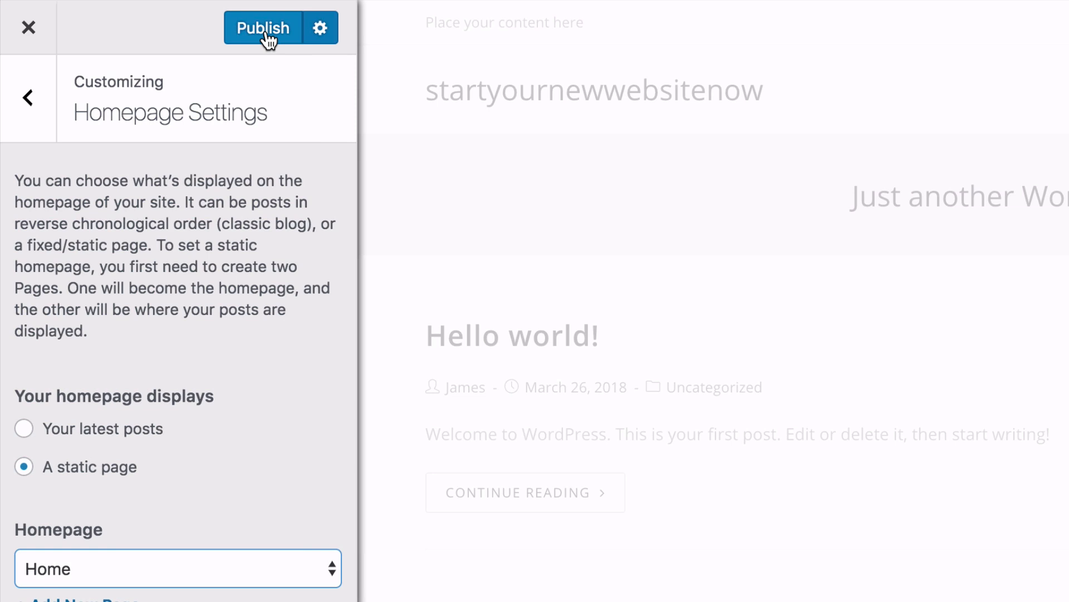
pyautogui.click(266, 34)
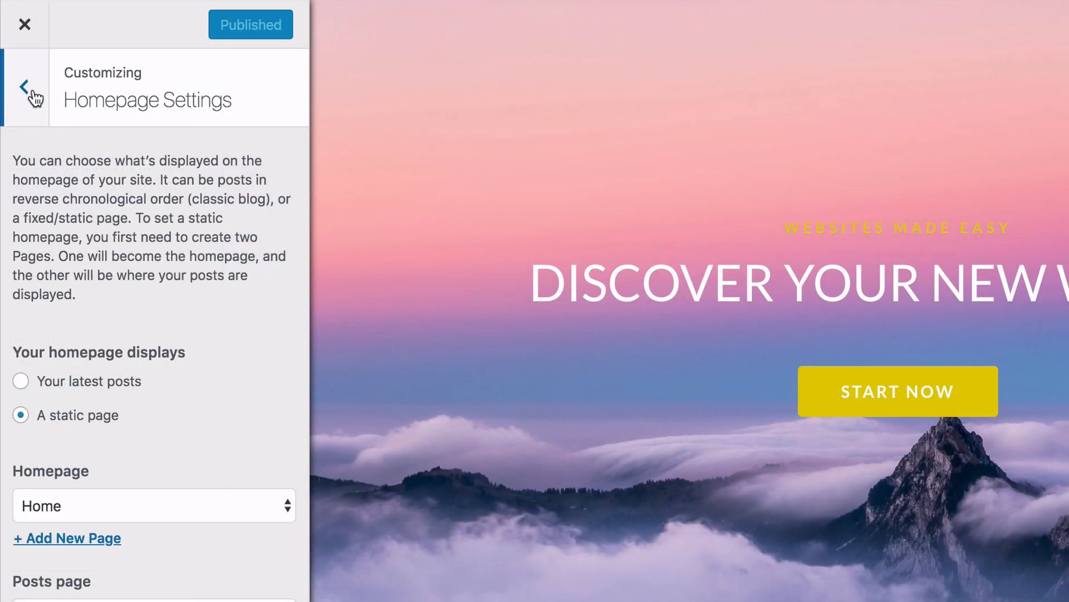
pyautogui.click(19, 62)
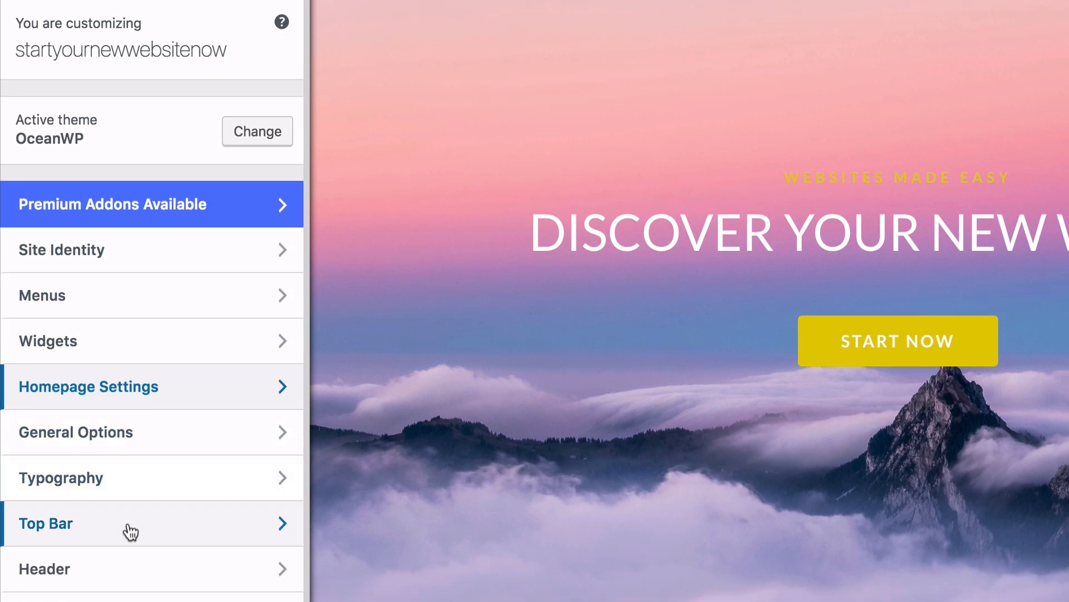
# - Look through the theme's General styling and layout/width settings
pyautogui.click(154, 439)
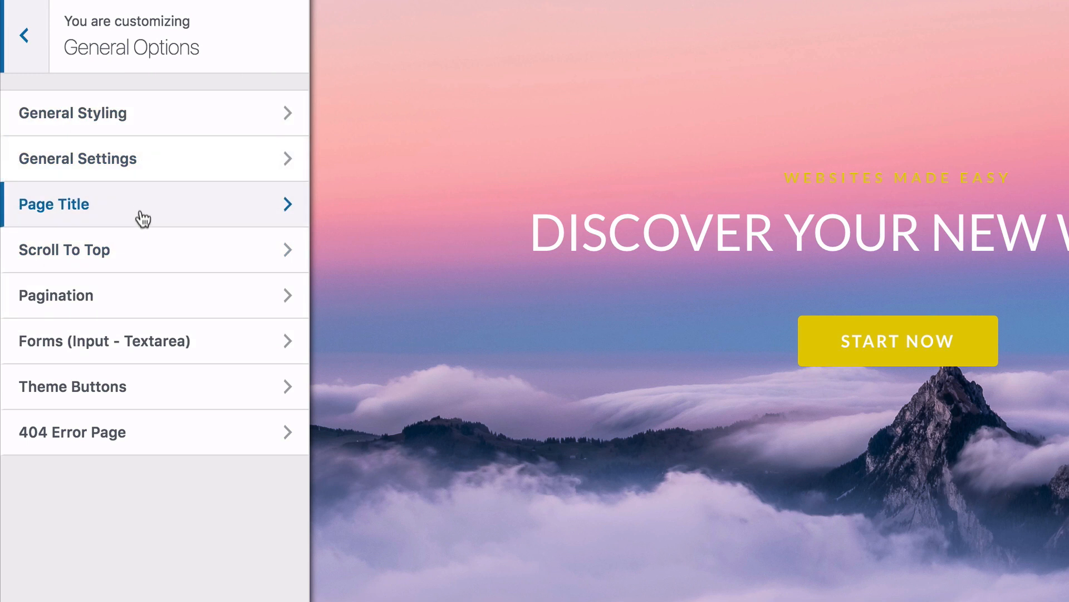
pyautogui.click(145, 128)
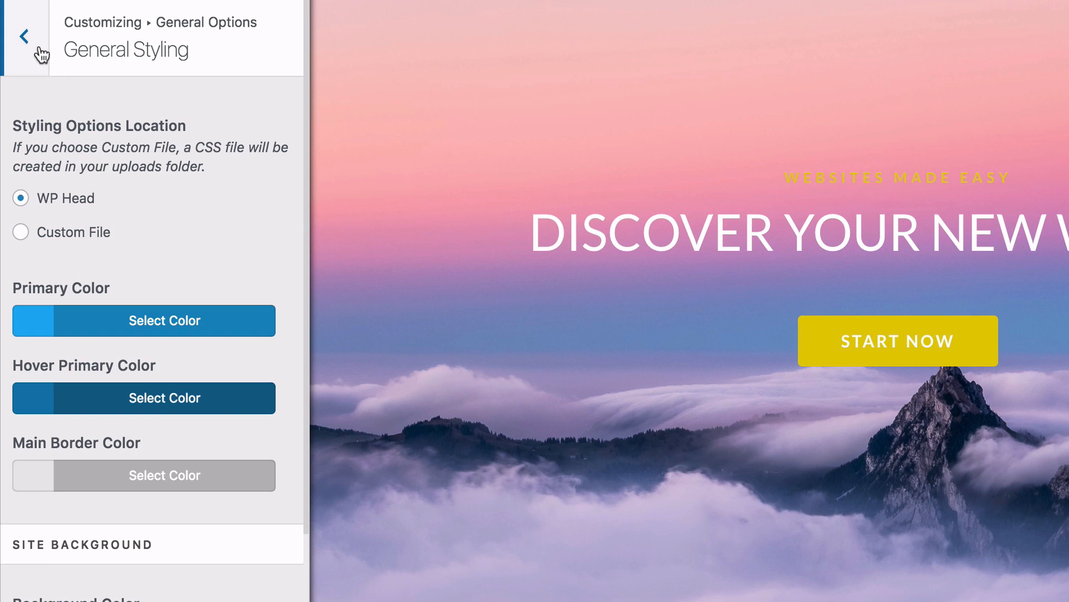
pyautogui.click(24, 36)
pyautogui.click(139, 162)
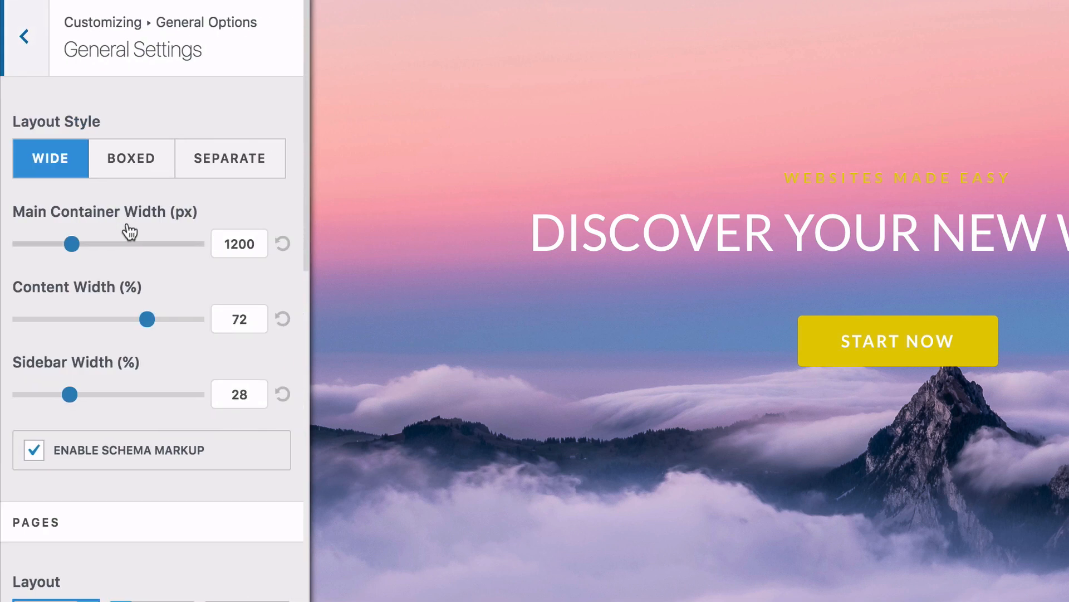
pyautogui.scroll(-2, 130, 233)
pyautogui.scroll(2, 129, 233)
# - Show the Header's General settings, currently Minimal style at 74 px height
pyautogui.click(24, 37)
pyautogui.click(25, 38)
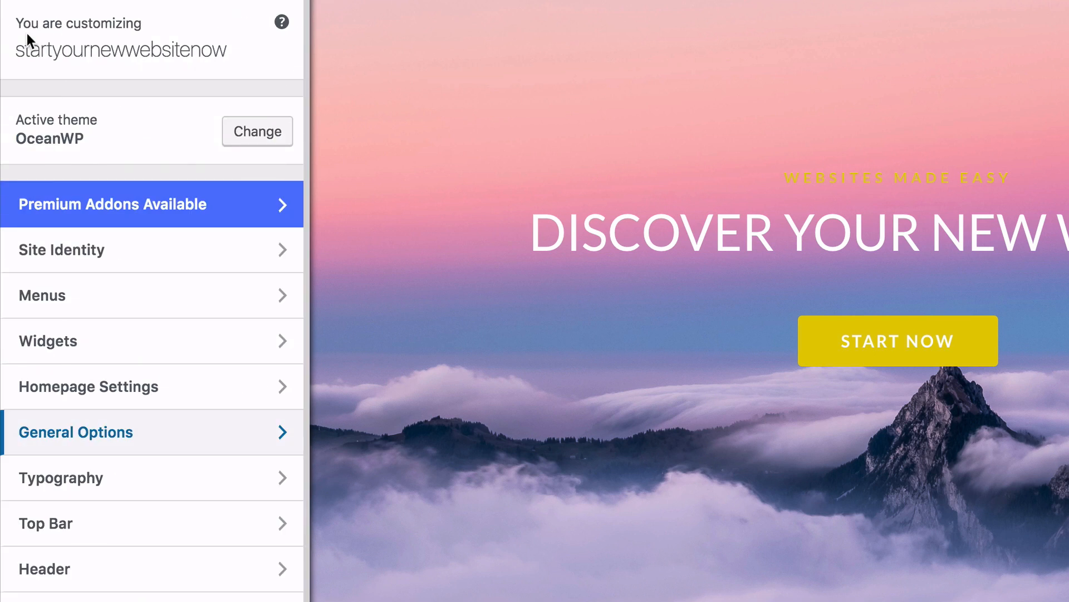
pyautogui.scroll(-3, 162, 362)
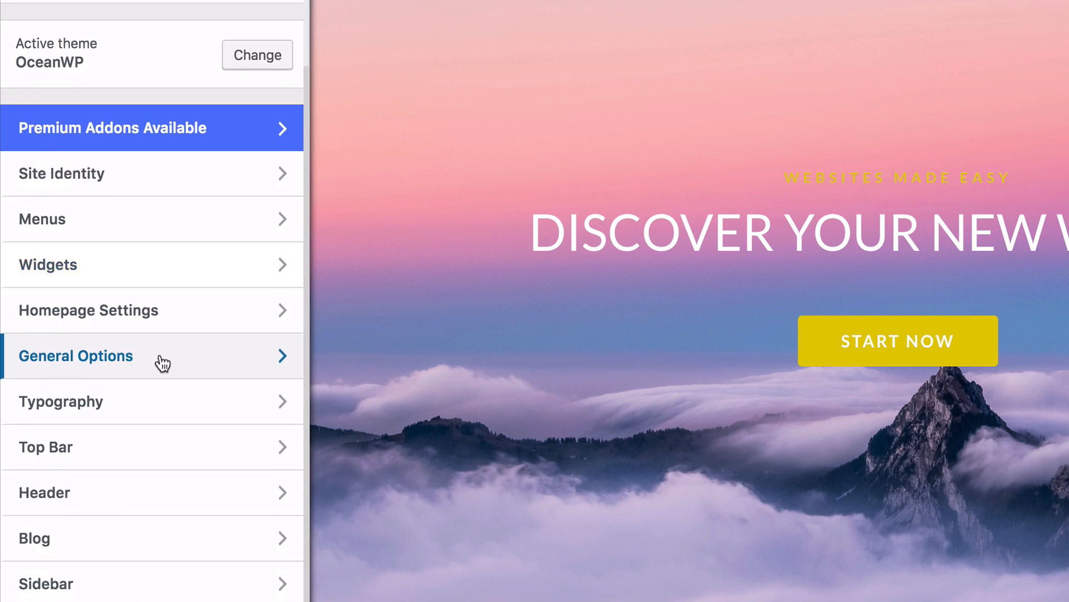
pyautogui.click(166, 479)
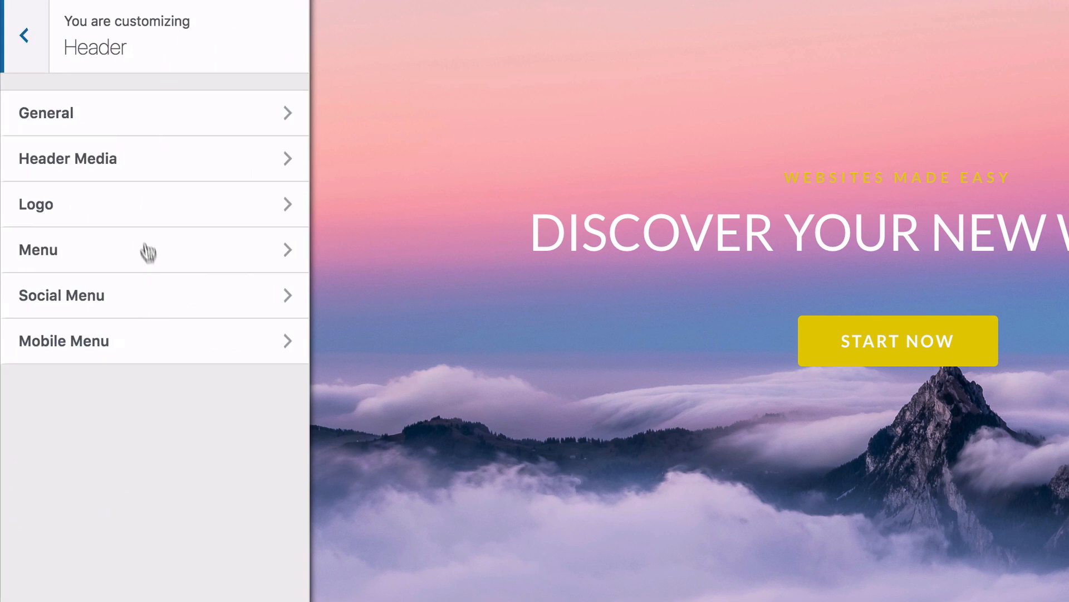
pyautogui.click(134, 124)
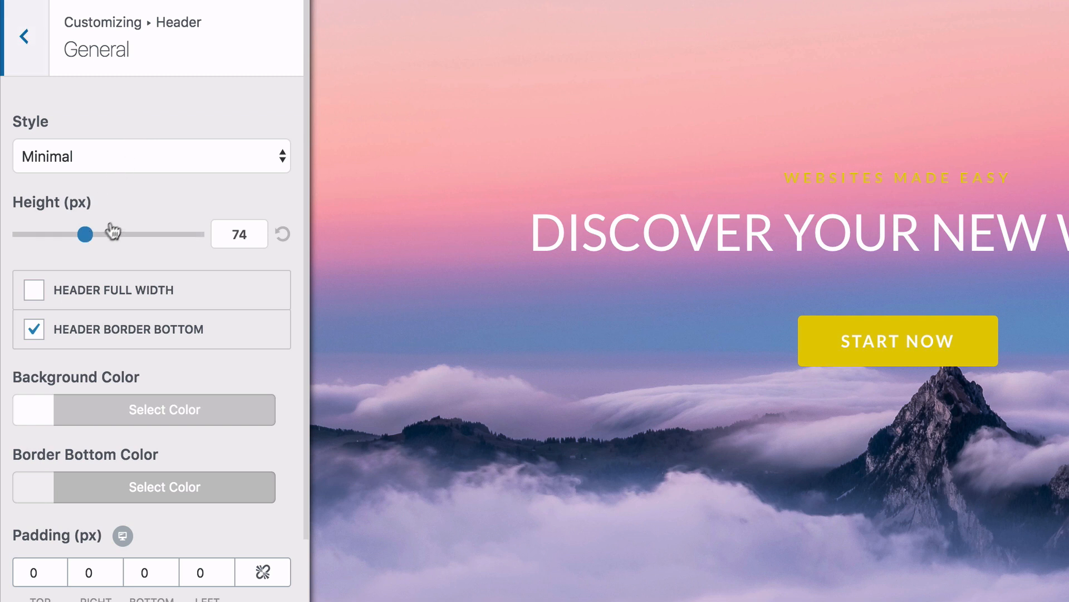
# - Change the header style from Minimal to Transparent, then close the Customizer
pyautogui.click(126, 157)
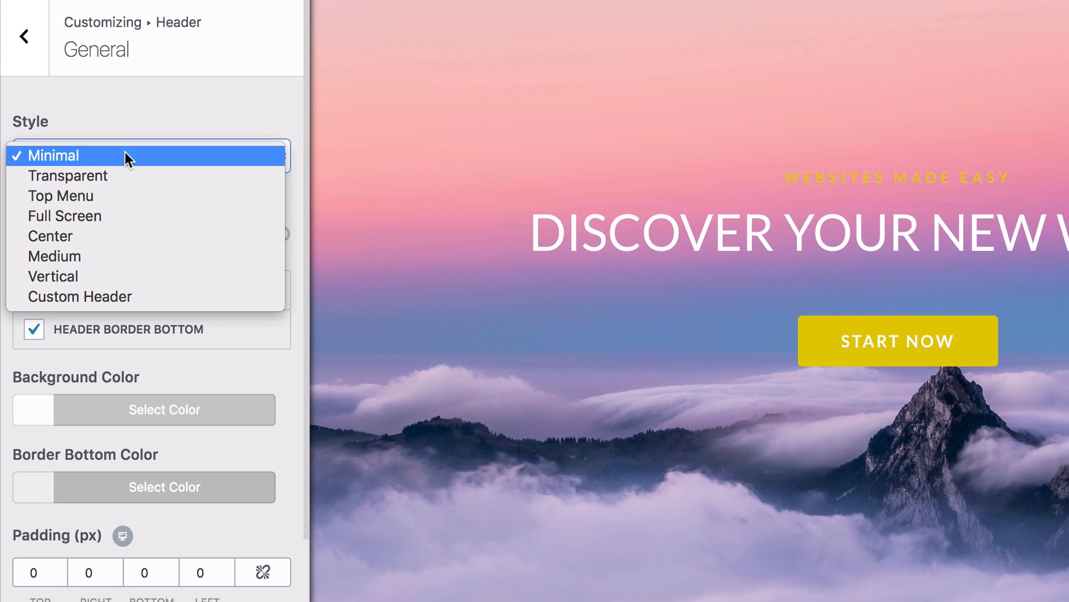
pyautogui.click(118, 176)
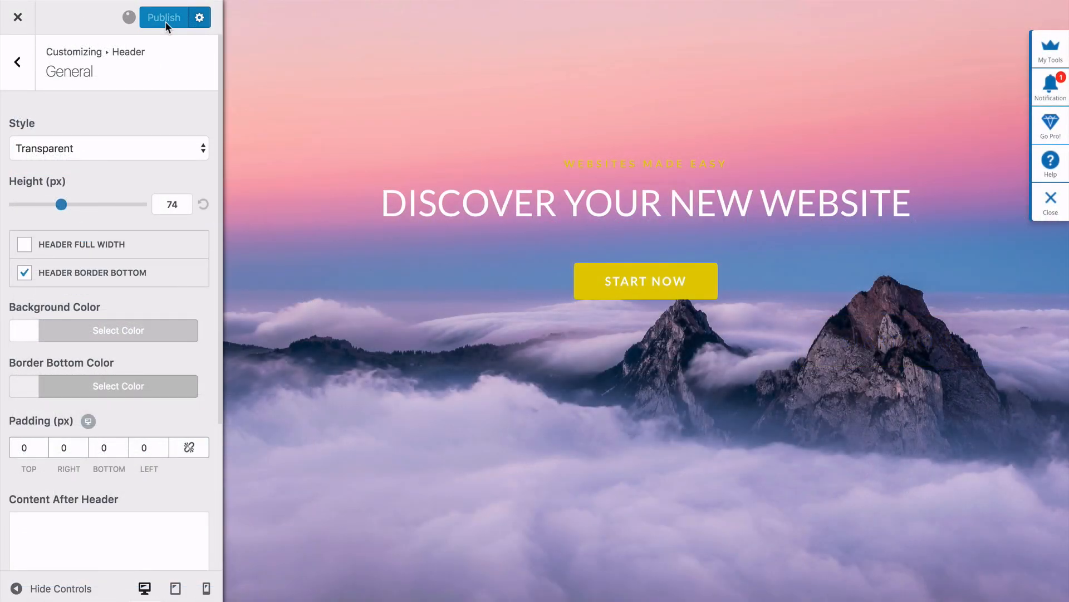
pyautogui.click(19, 63)
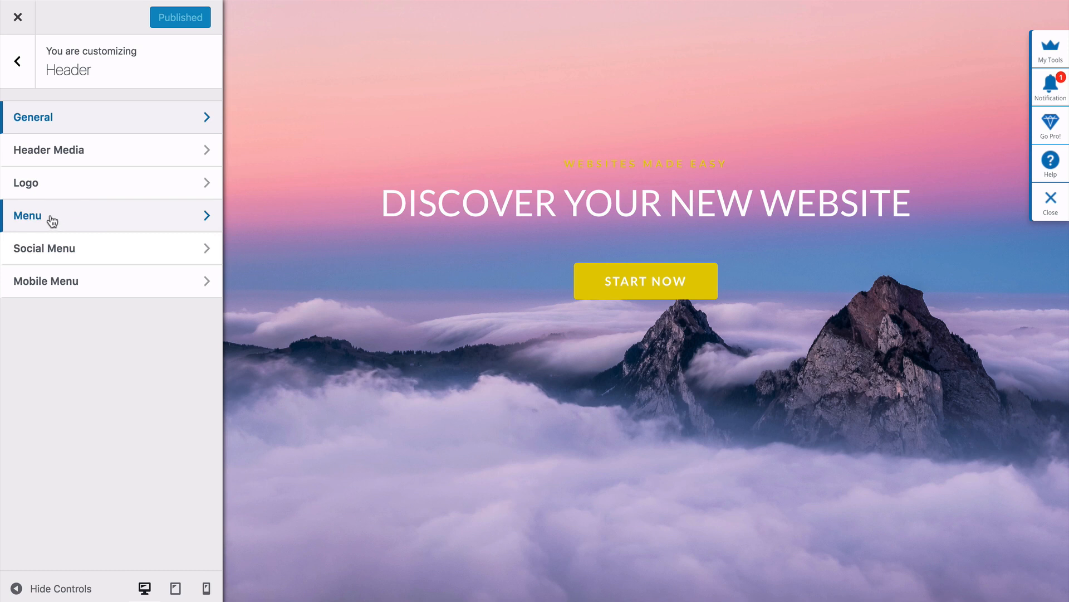
pyautogui.click(18, 63)
pyautogui.click(18, 20)
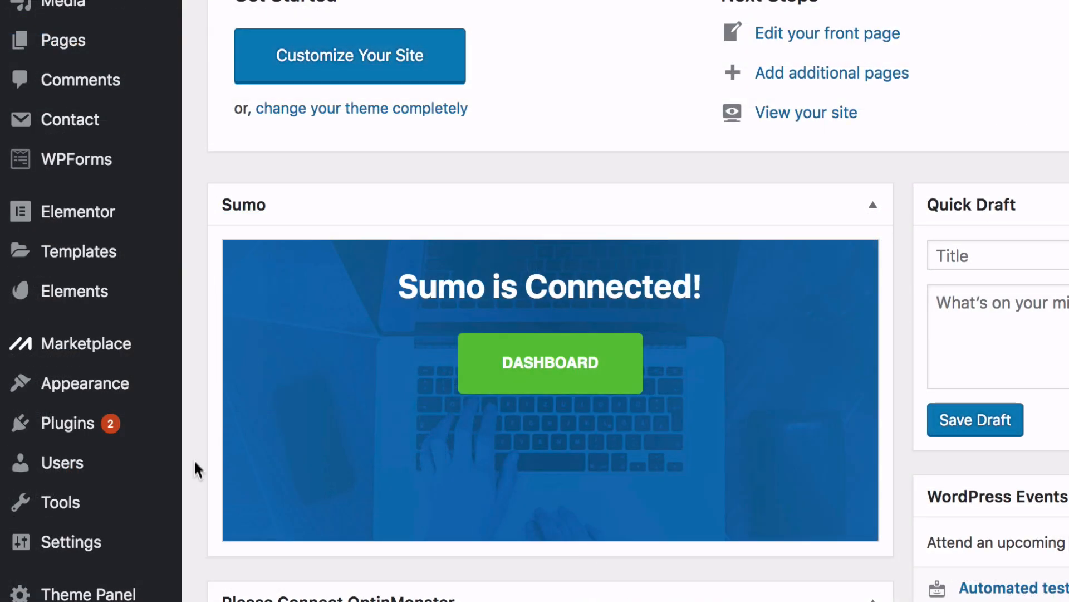
# - Choose the Post name permalink structure under Settings > Permalinks and save it
pyautogui.moveTo(157, 549)
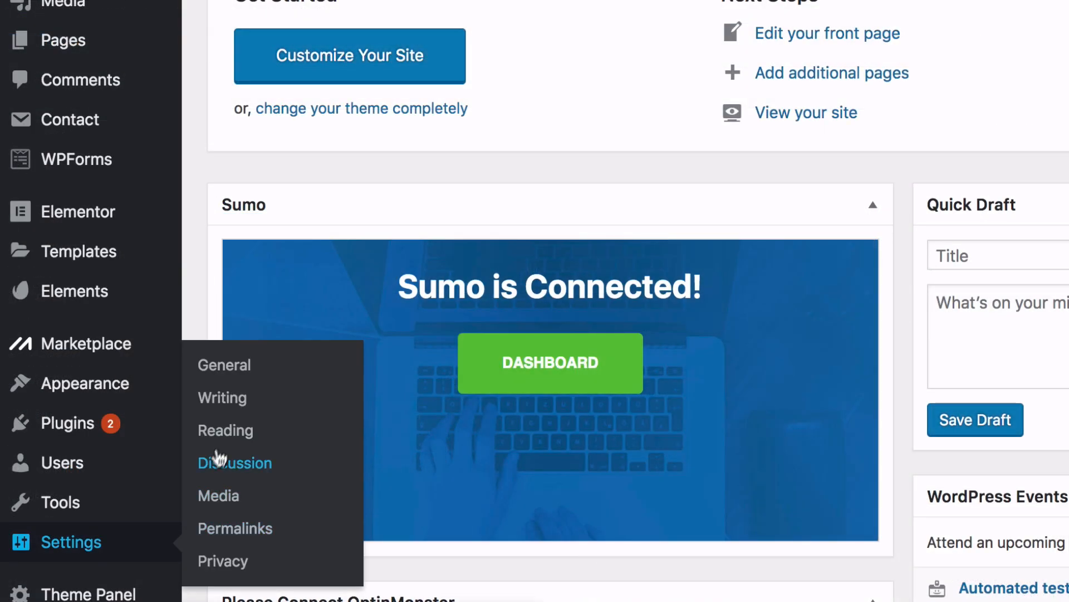
pyautogui.click(271, 377)
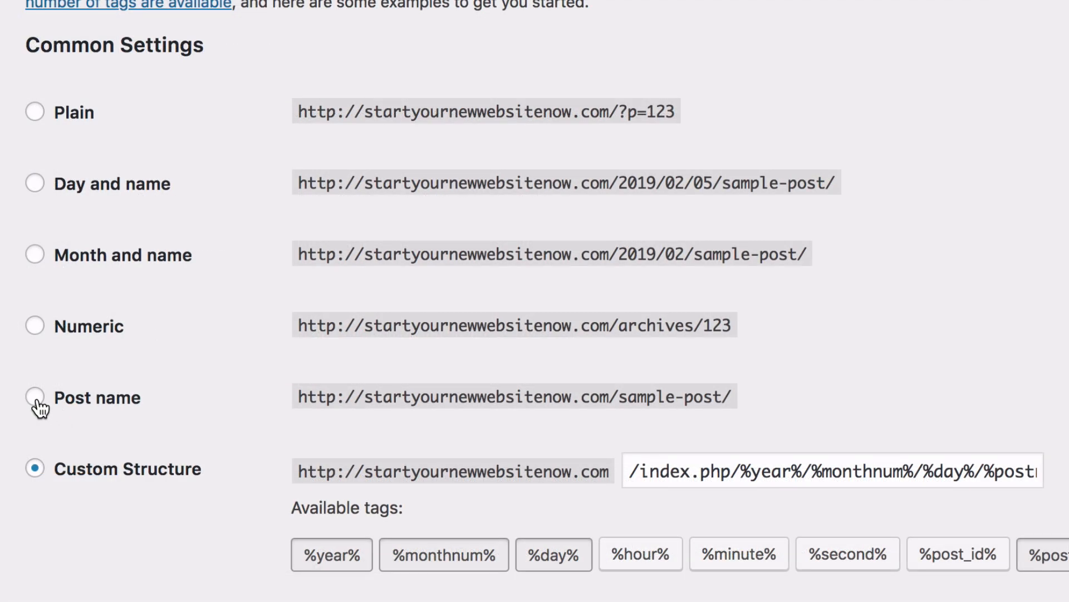
pyautogui.click(141, 379)
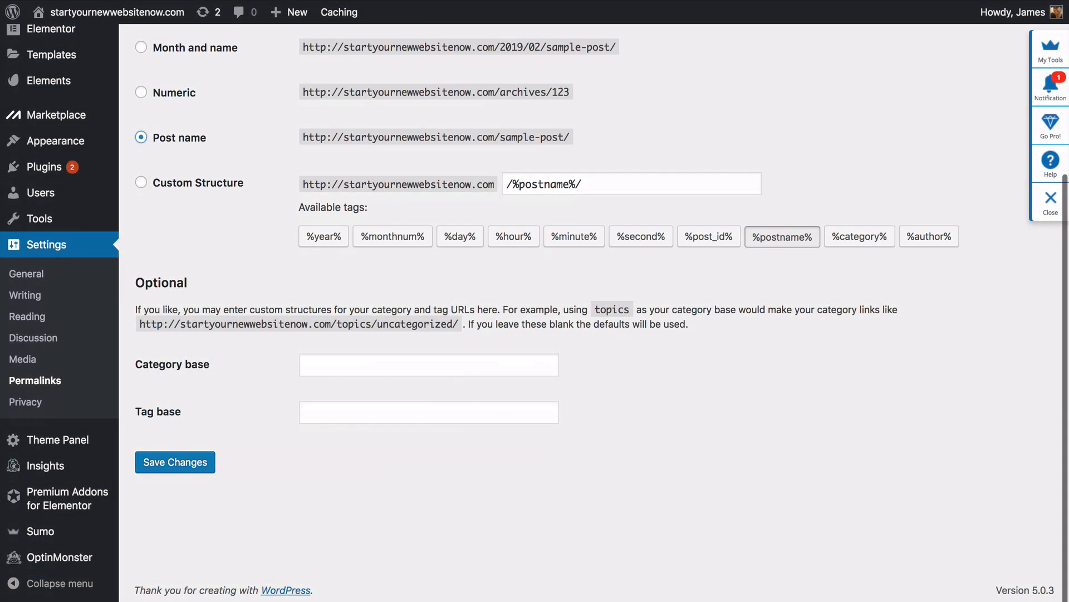
pyautogui.moveTo(209, 22)
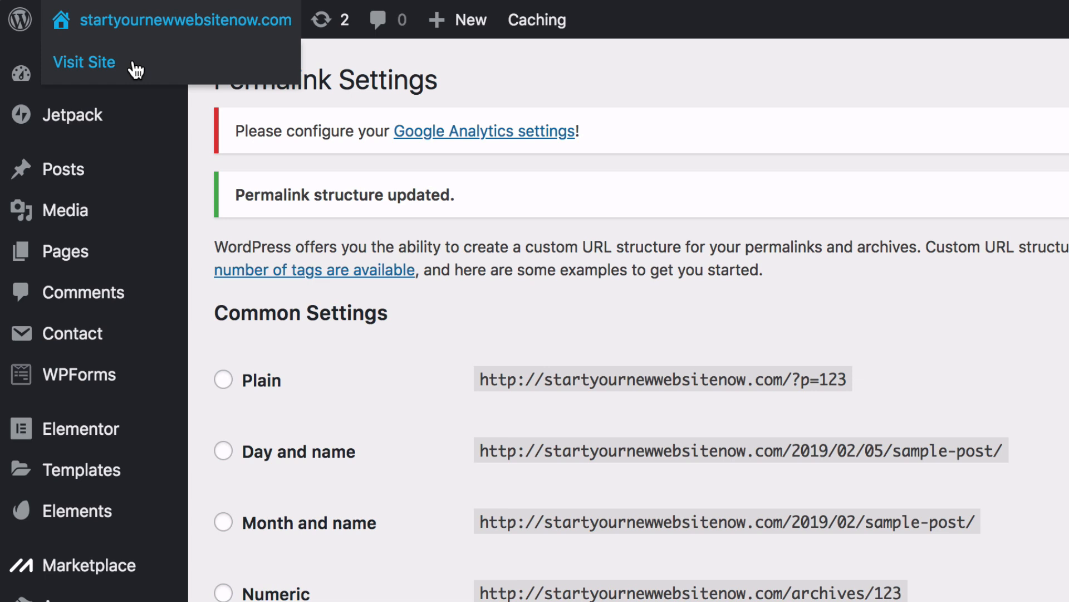
# - Preview the live homepage, then go to Appearance > Menus
pyautogui.click(136, 65)
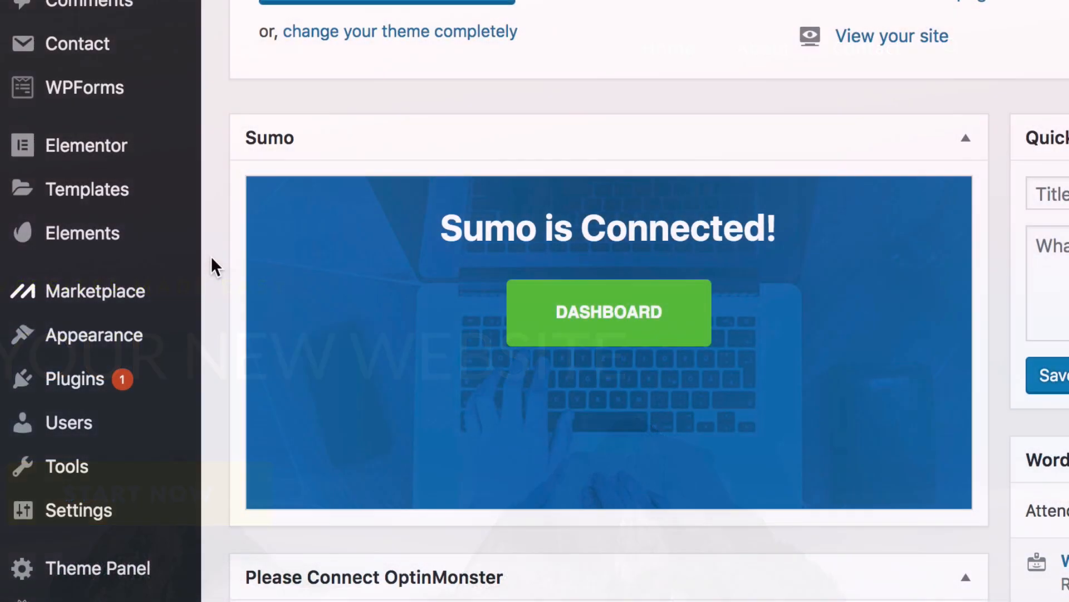
pyautogui.moveTo(179, 345)
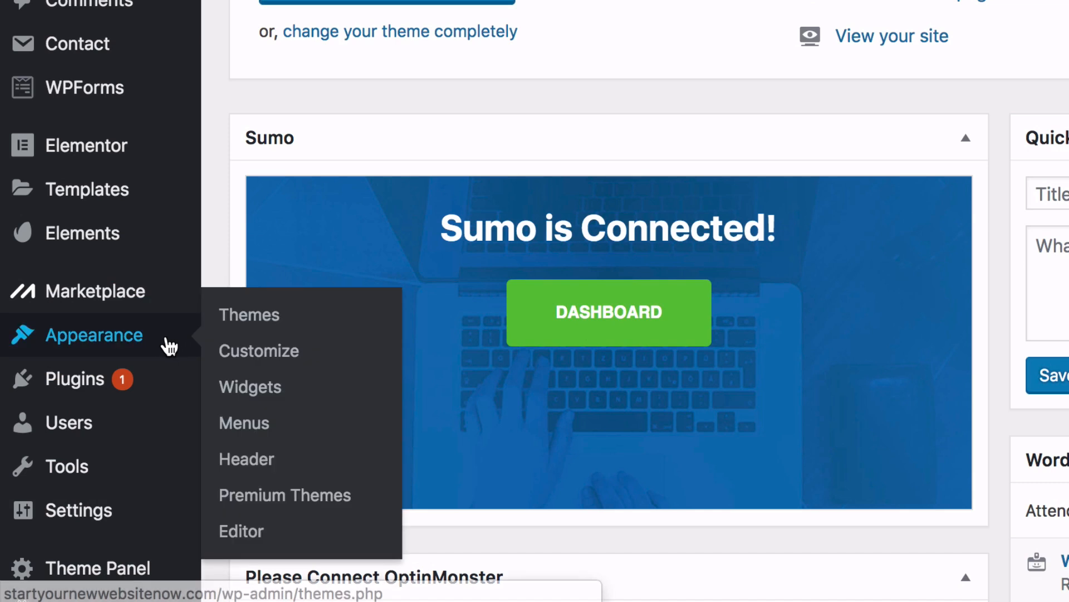
pyautogui.click(243, 430)
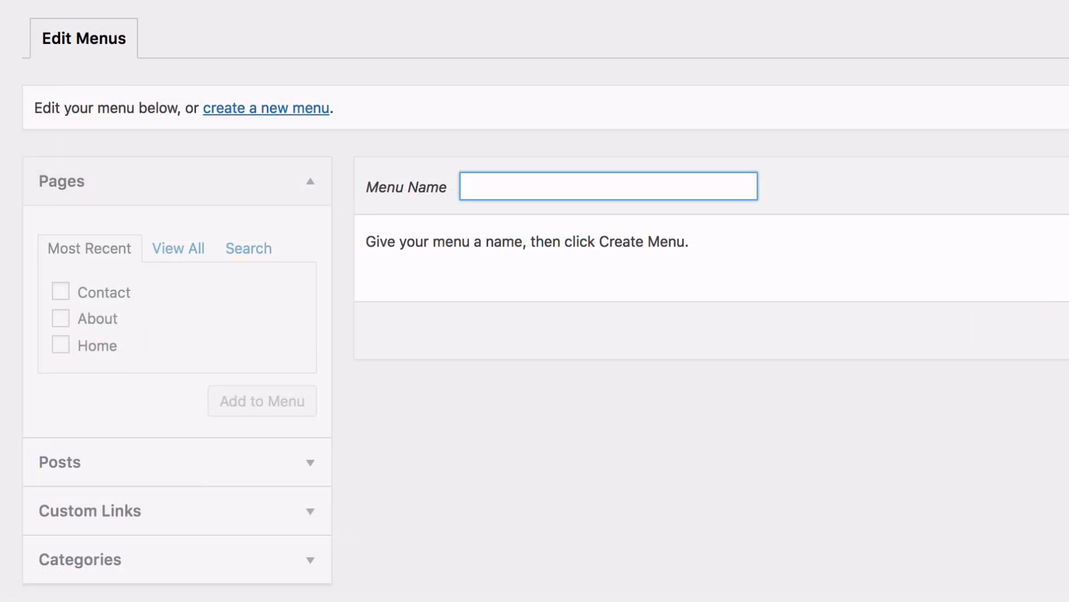
# - Create a menu named 'Menu' and add the Home, About and Contact pages
pyautogui.write('Menu')
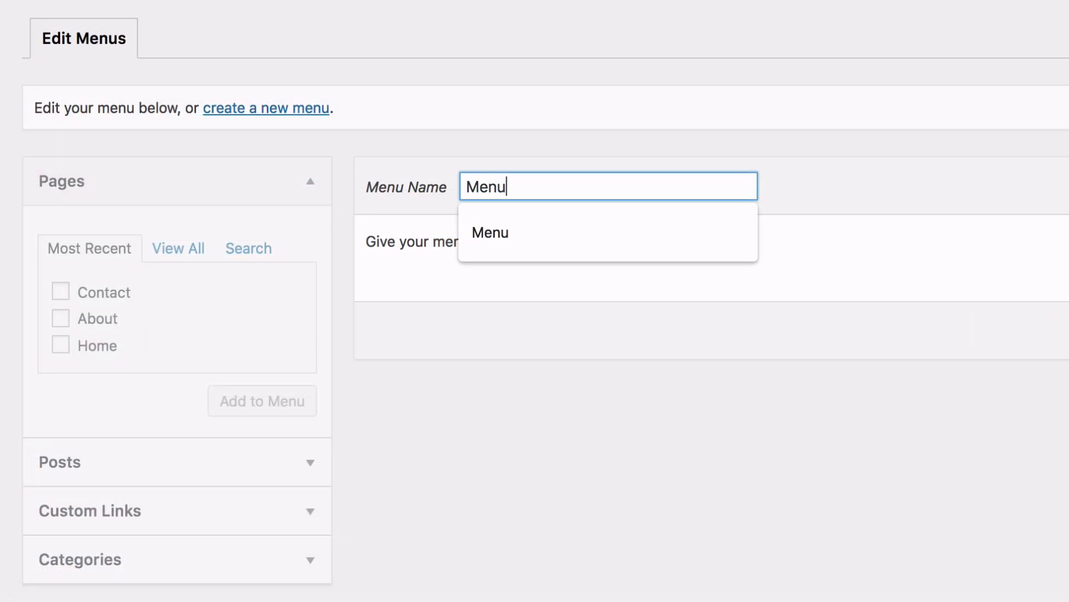
pyautogui.press('Tab')
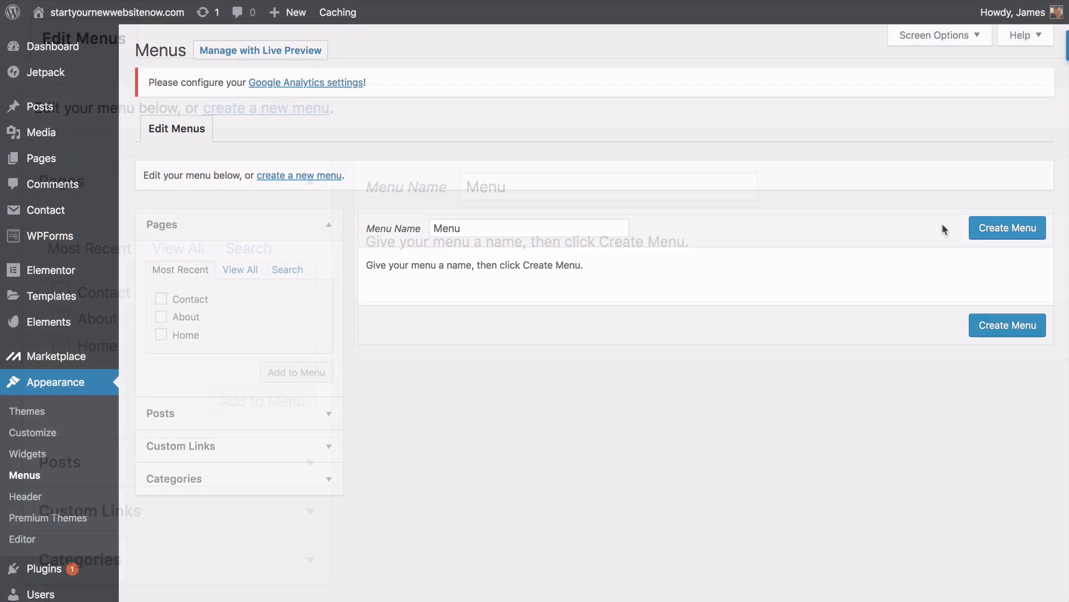
pyautogui.click(988, 232)
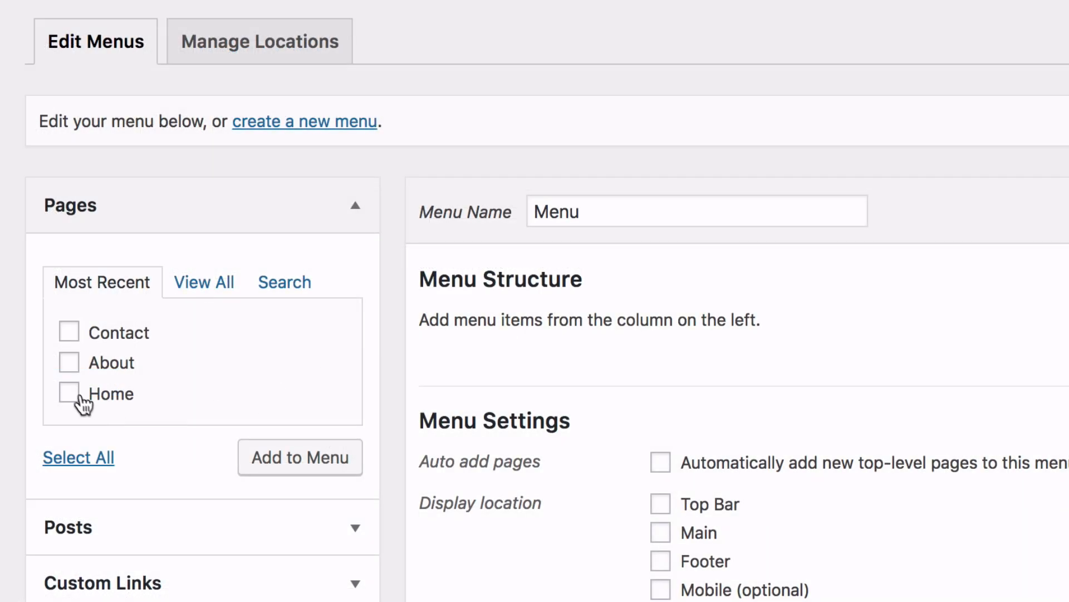
pyautogui.click(70, 363)
pyautogui.click(70, 333)
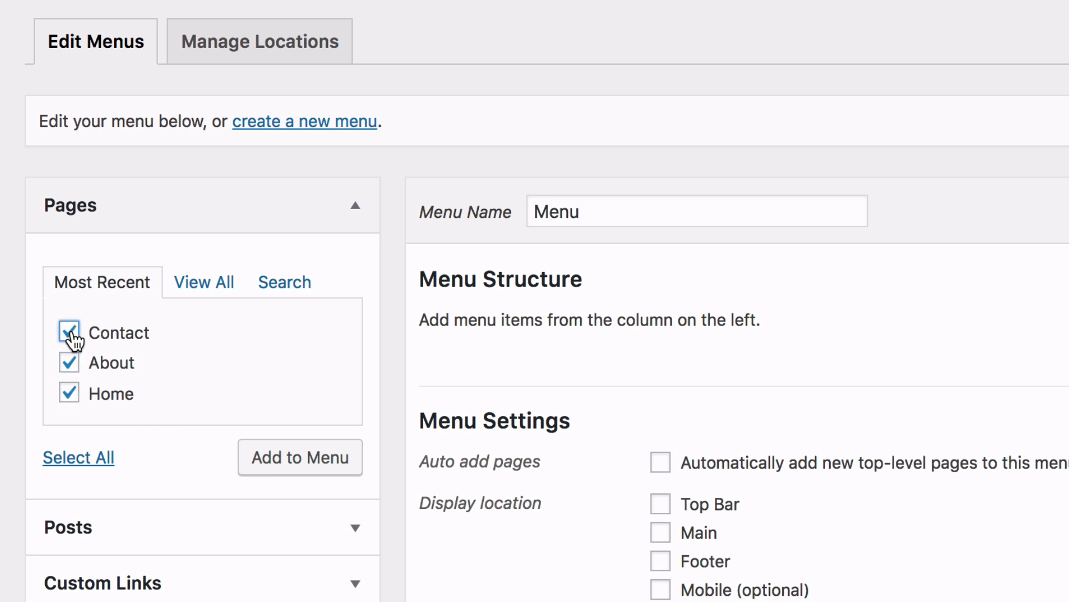
pyautogui.click(284, 462)
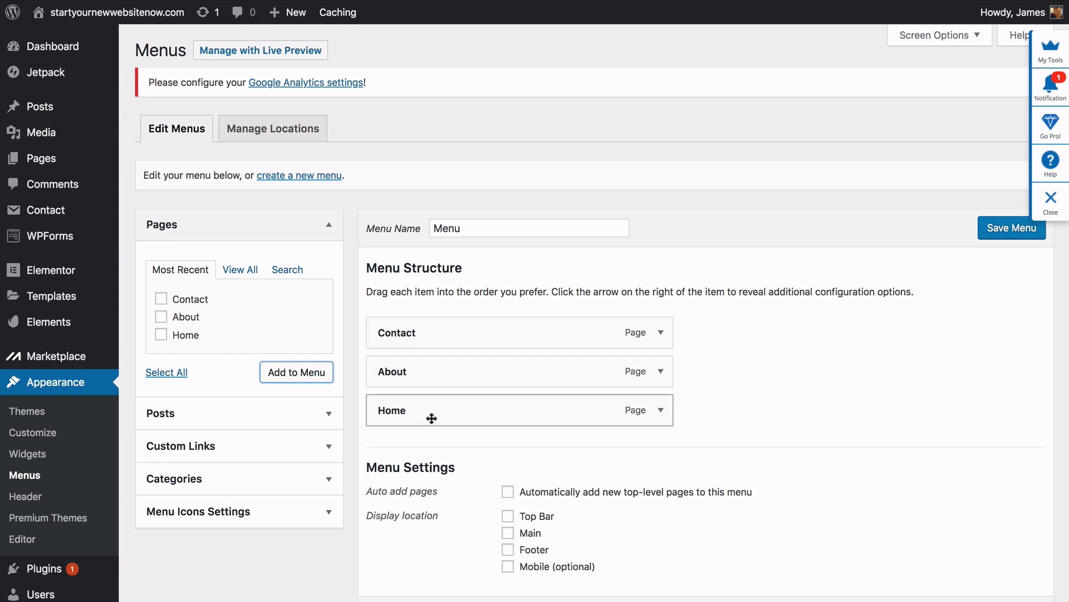
# - Order the items Home, About, Contact, assign the Main location, and save
pyautogui.moveTo(442, 413); pyautogui.dragTo(438, 334)
pyautogui.moveTo(438, 410); pyautogui.dragTo(435, 370)
pyautogui.scroll(-3, 435, 370)
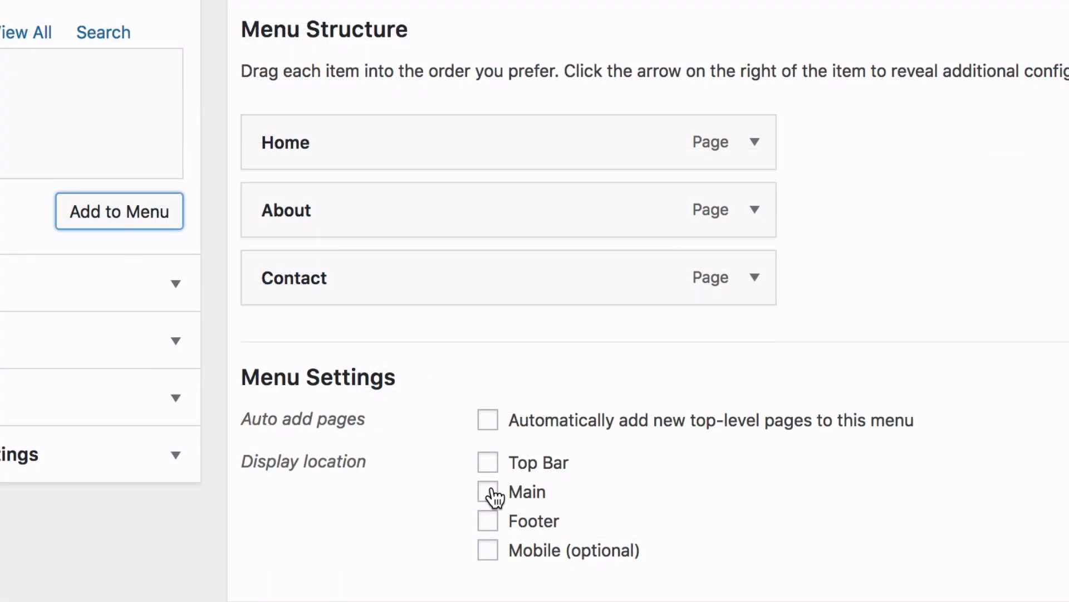
pyautogui.click(488, 492)
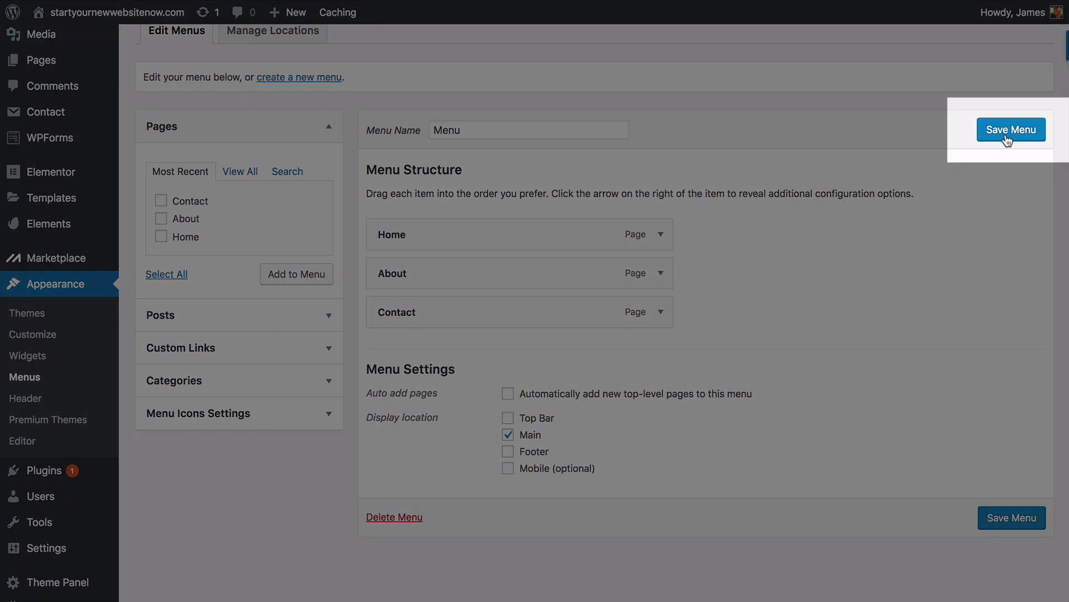
pyautogui.click(1008, 137)
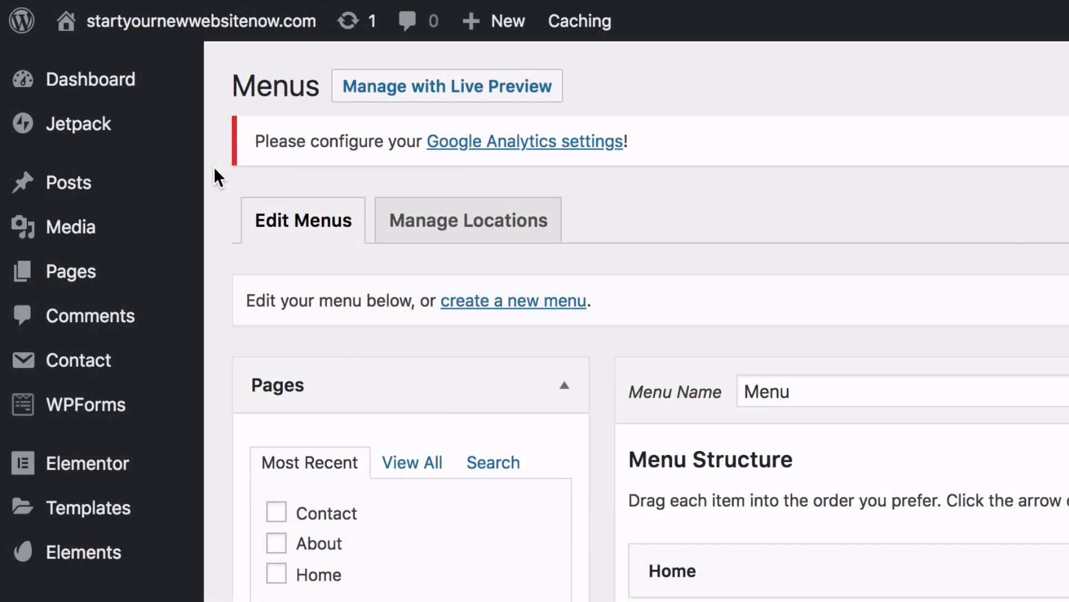
# - Confirm the Home, About, Contact menu on the live site, then return to the Dashboard
pyautogui.moveTo(208, 38)
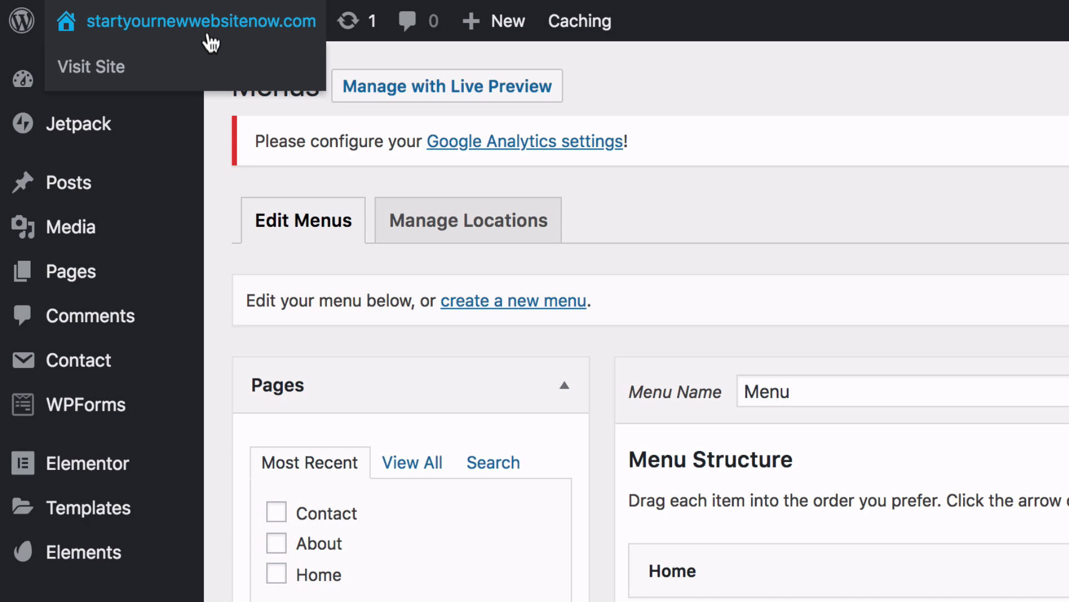
pyautogui.click(132, 69)
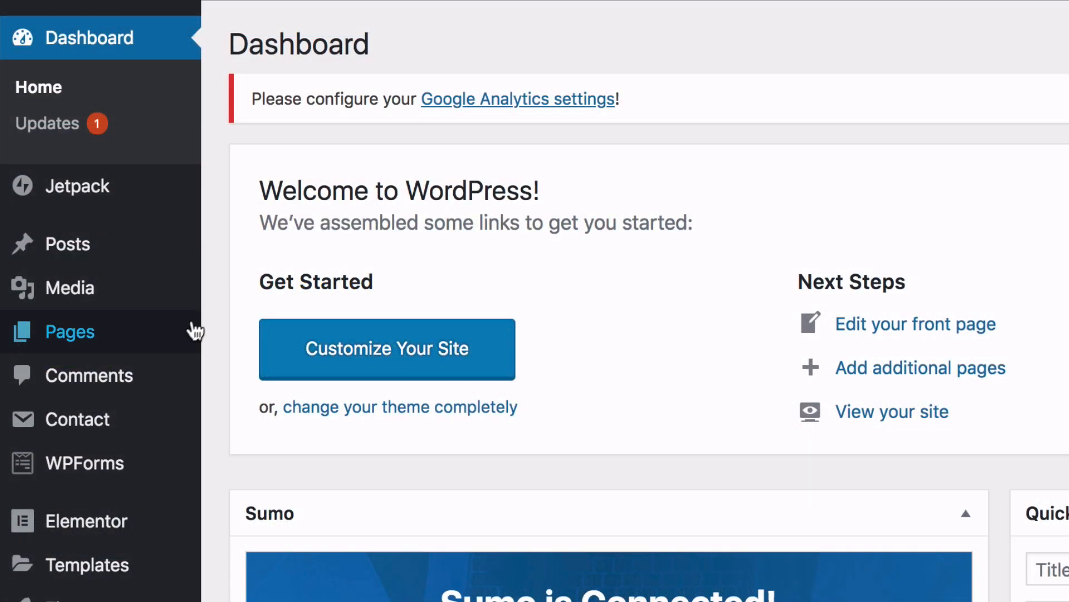
pyautogui.moveTo(196, 332)
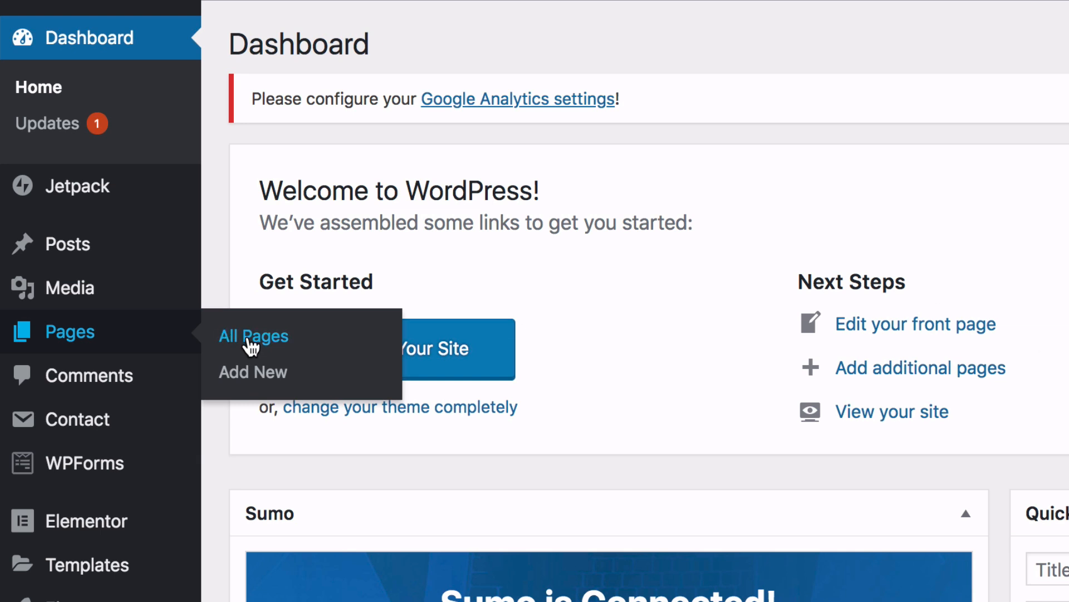
# - Switch the Home page to the Elementor Full Width template via Quick Edit
pyautogui.click(252, 341)
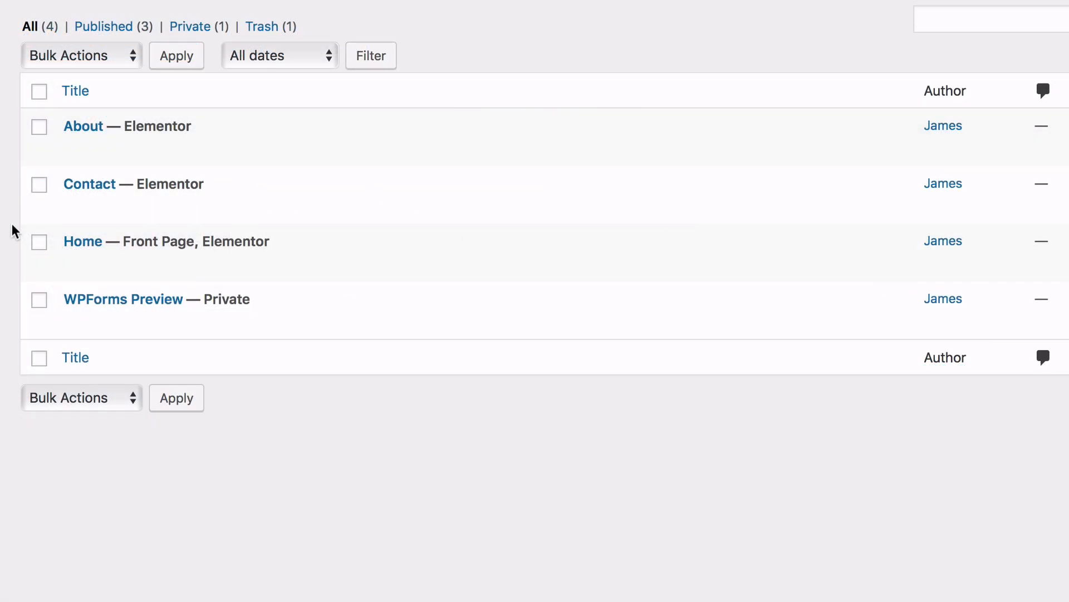
pyautogui.moveTo(71, 255)
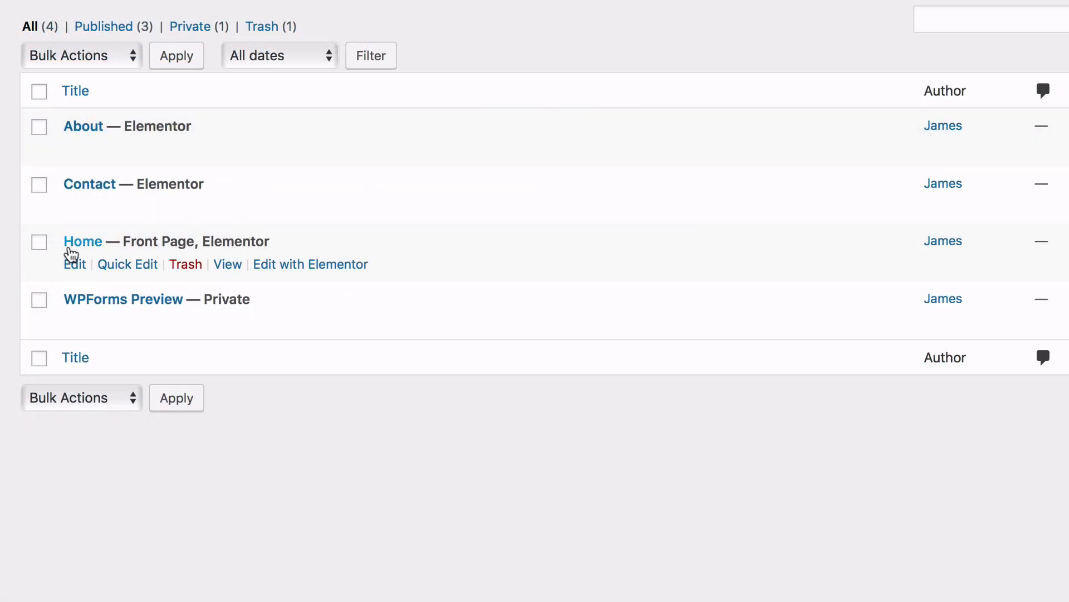
pyautogui.click(133, 265)
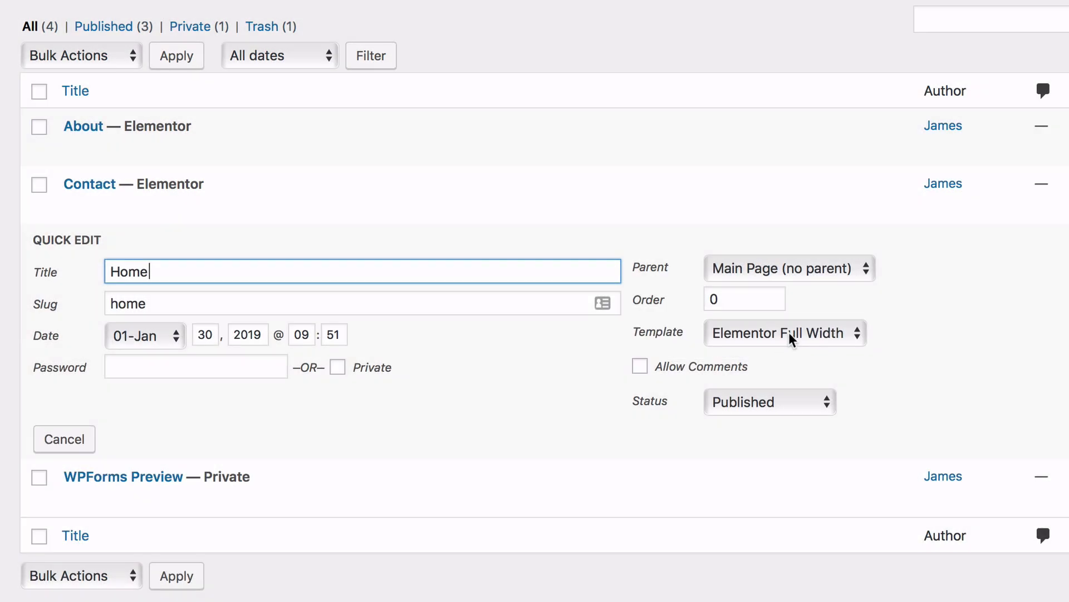
pyautogui.click(790, 333)
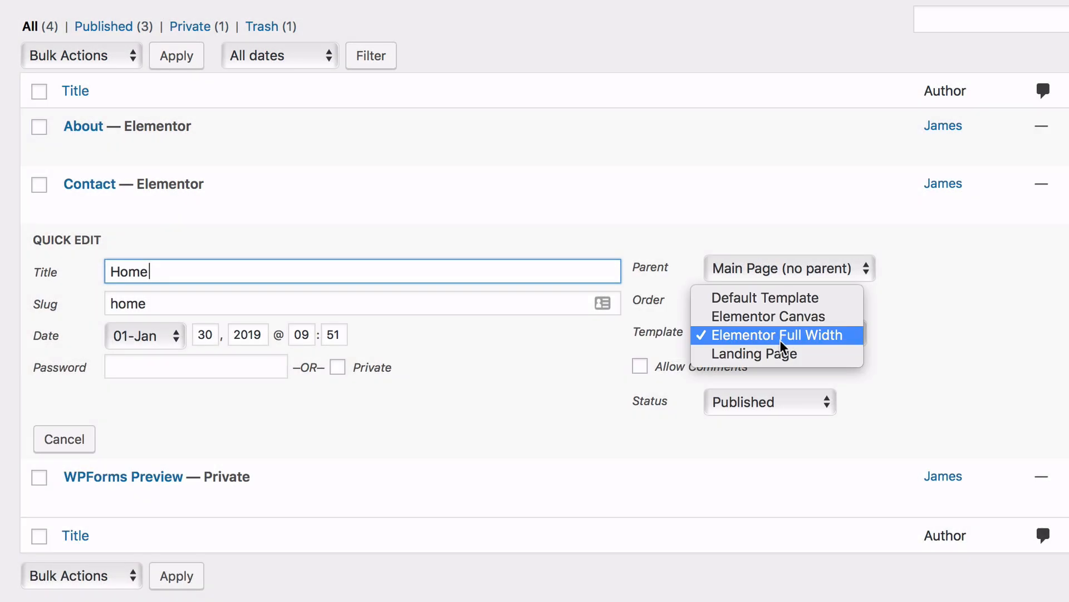
pyautogui.click(780, 340)
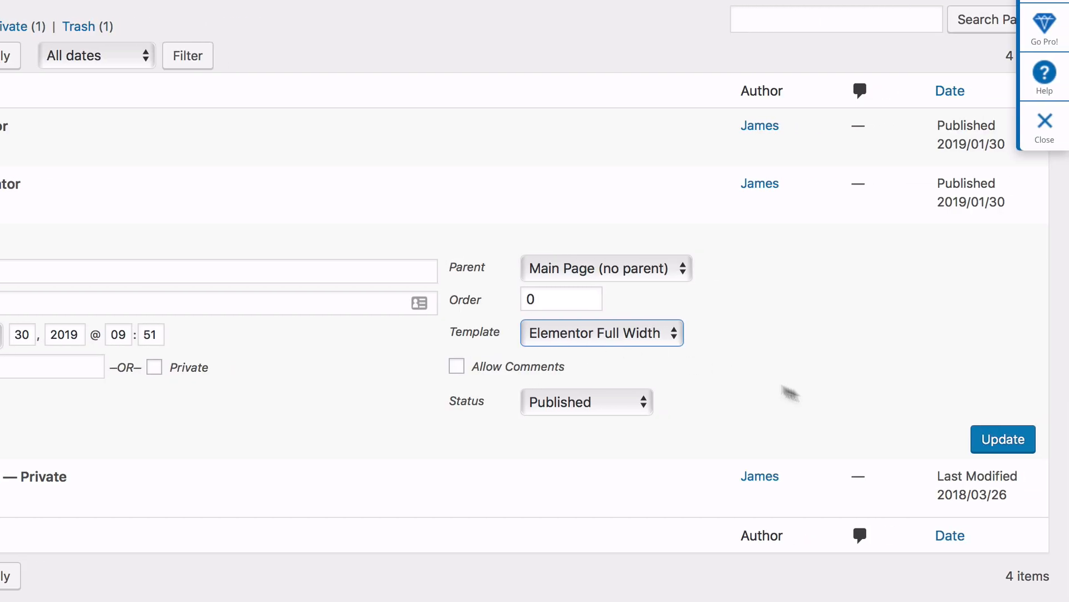
pyautogui.click(987, 443)
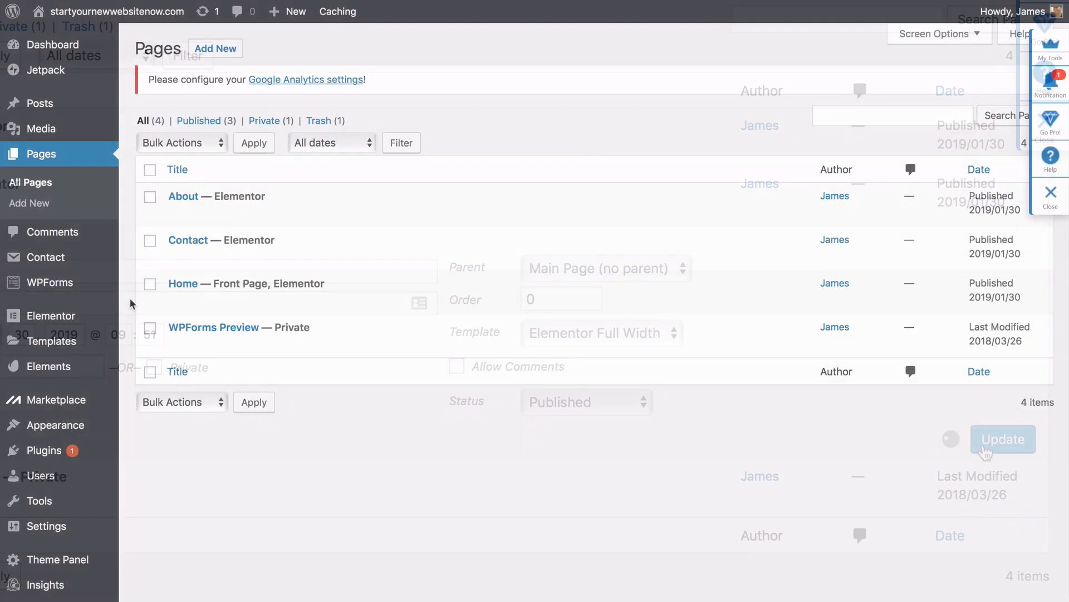
# - Give the Contact page the Elementor Full Width template, then return to the Dashboard
pyautogui.click(234, 259)
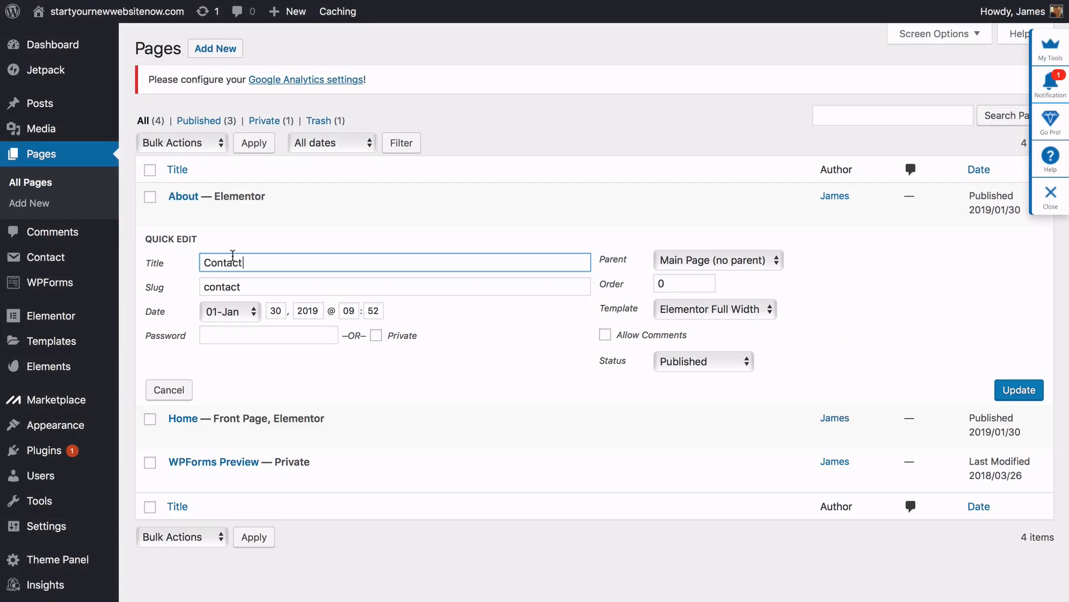
pyautogui.click(671, 312)
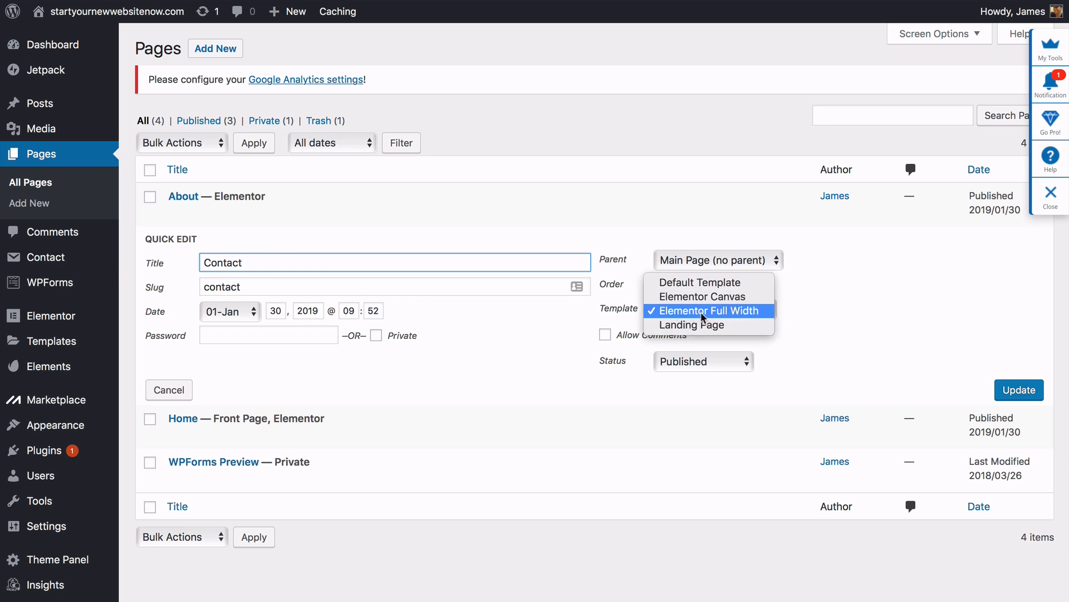
pyautogui.click(799, 308)
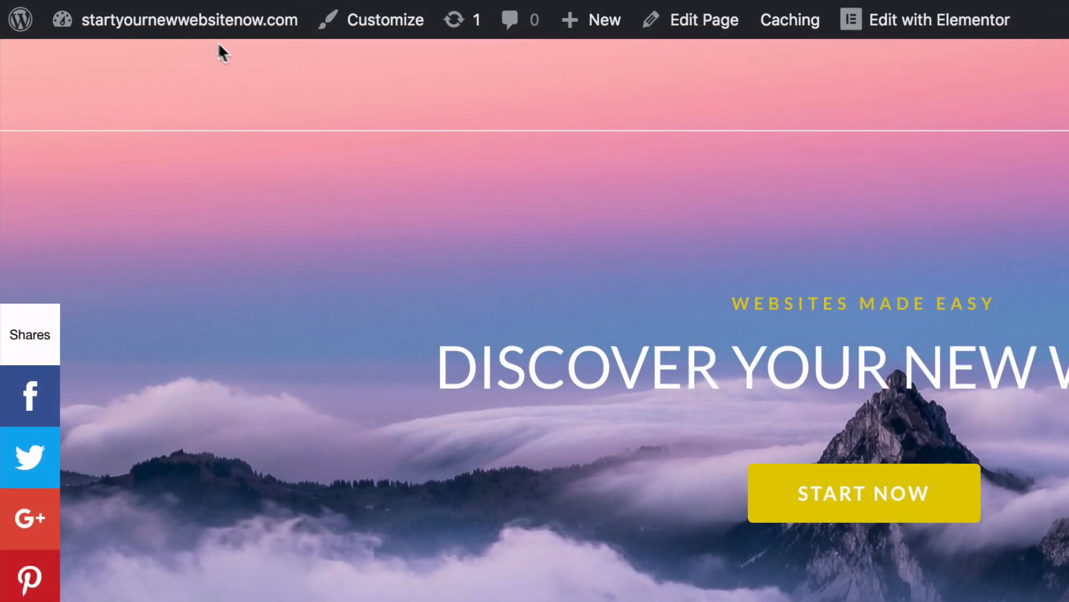
pyautogui.moveTo(123, 21)
pyautogui.click(123, 67)
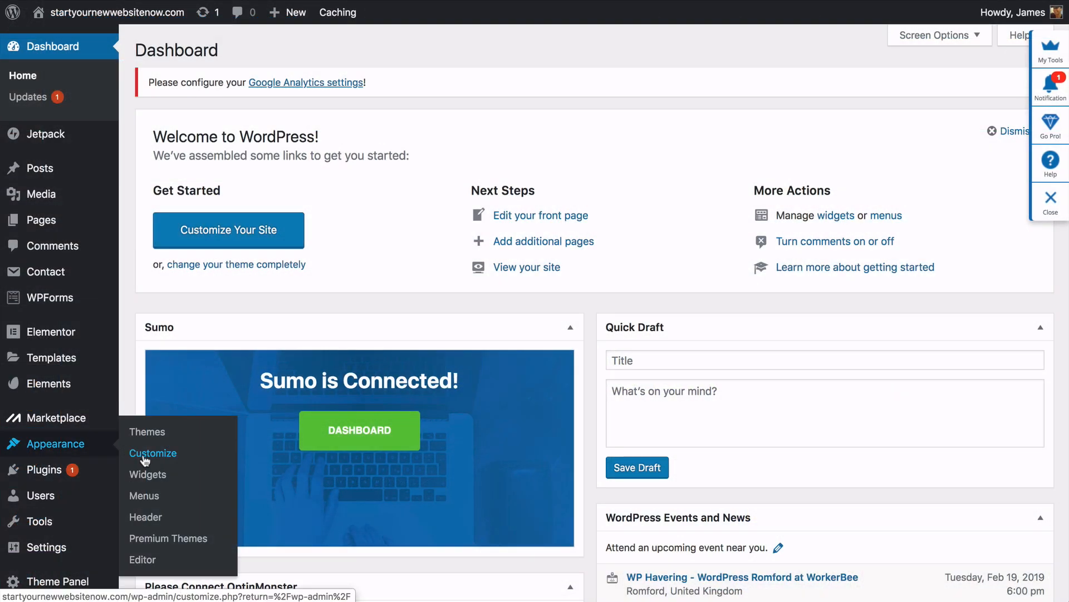
# - Set the header menu link colour to white in the Customizer's Header Menu settings
pyautogui.click(148, 456)
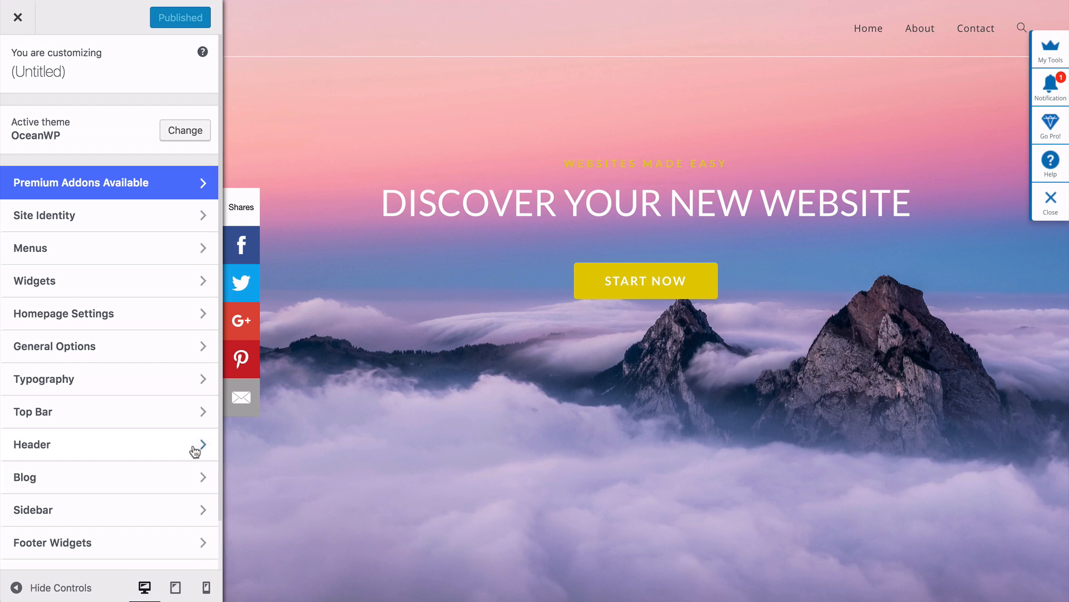
pyautogui.click(195, 449)
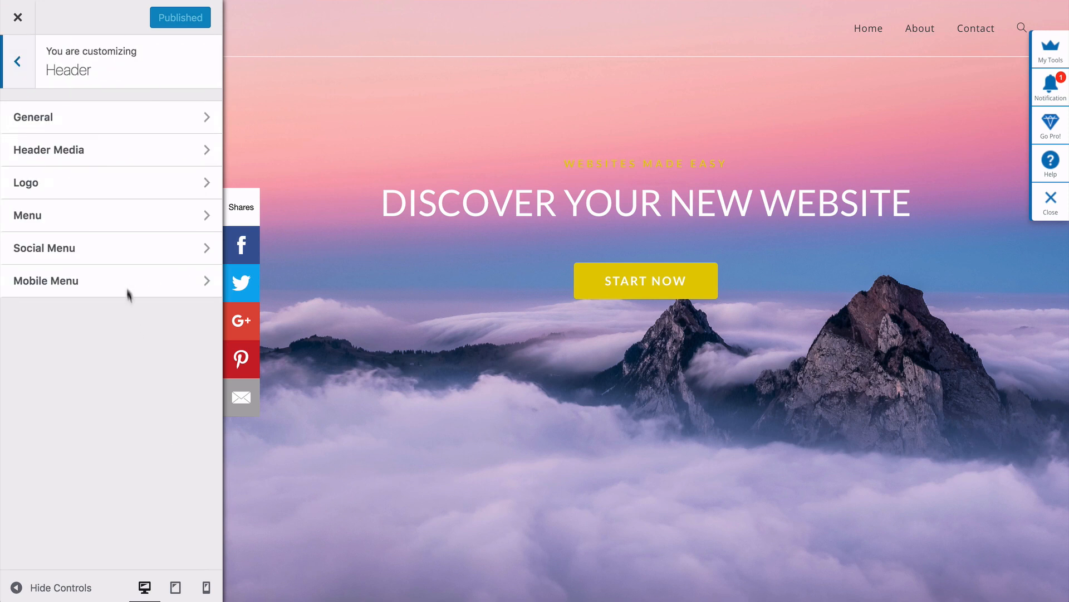
pyautogui.click(120, 225)
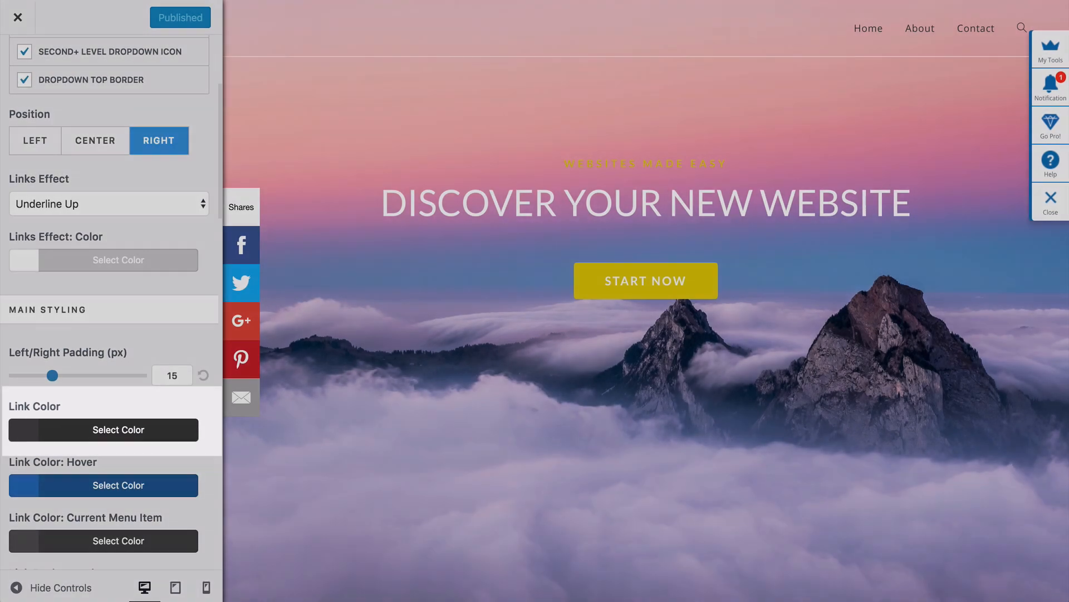
pyautogui.click(39, 432)
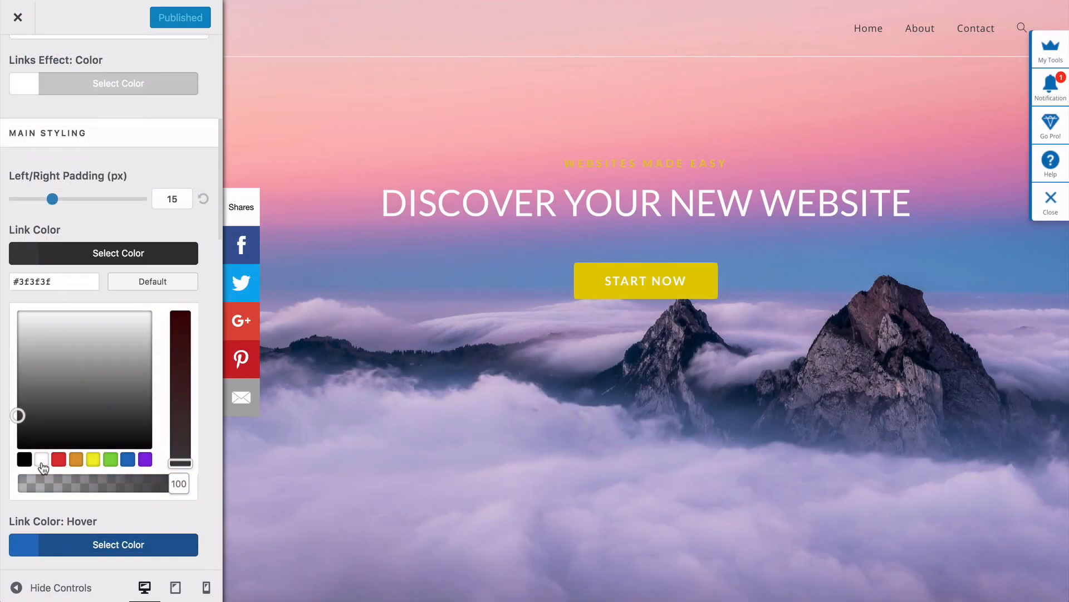
pyautogui.click(41, 462)
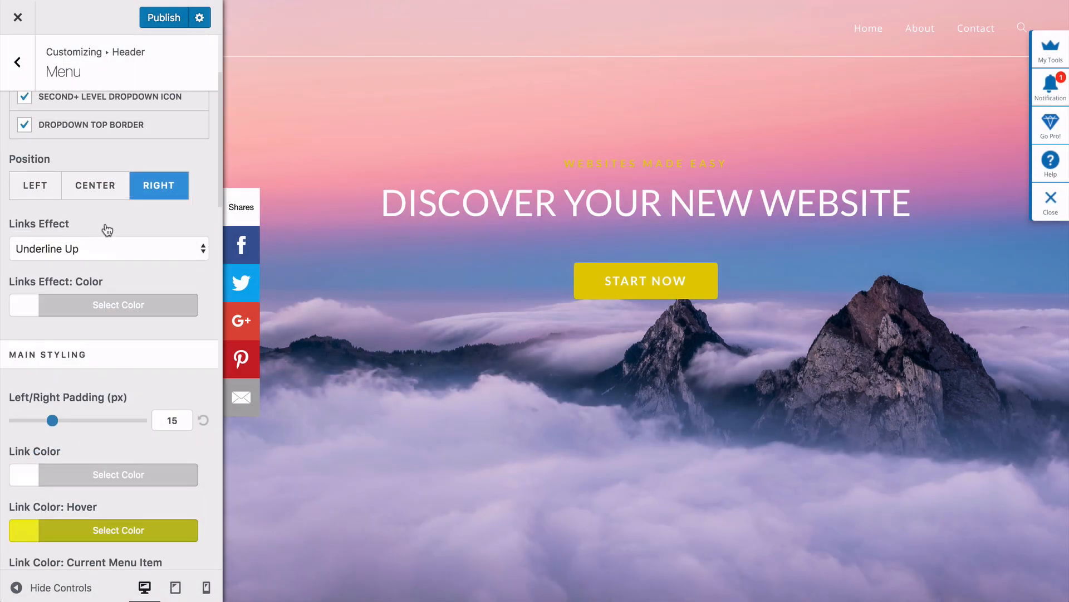
# - Apply the Underline Up links effect and publish the header menu styling
pyautogui.click(108, 245)
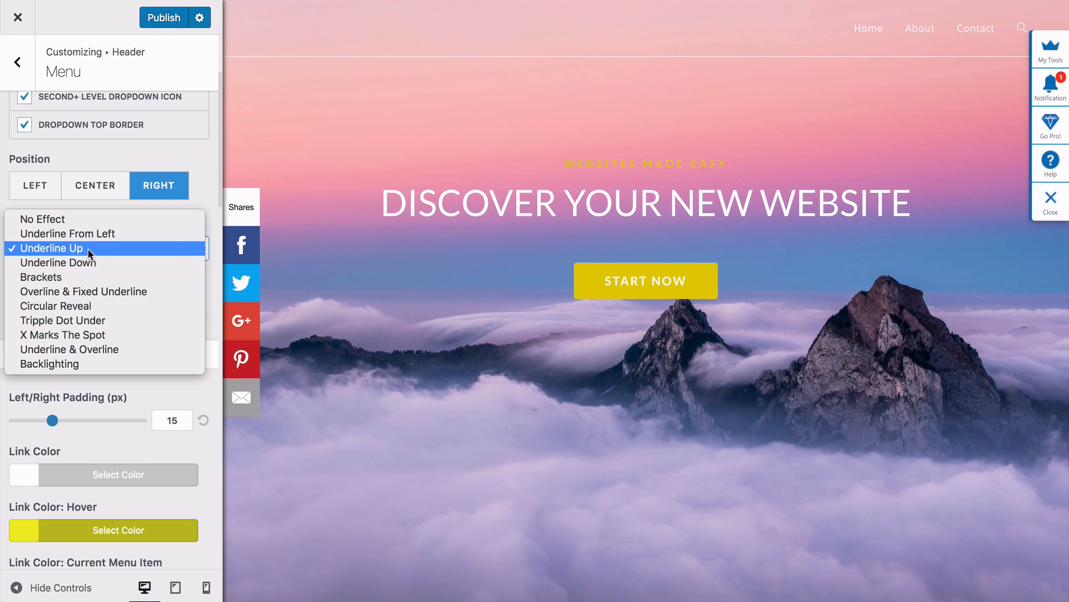
pyautogui.click(94, 249)
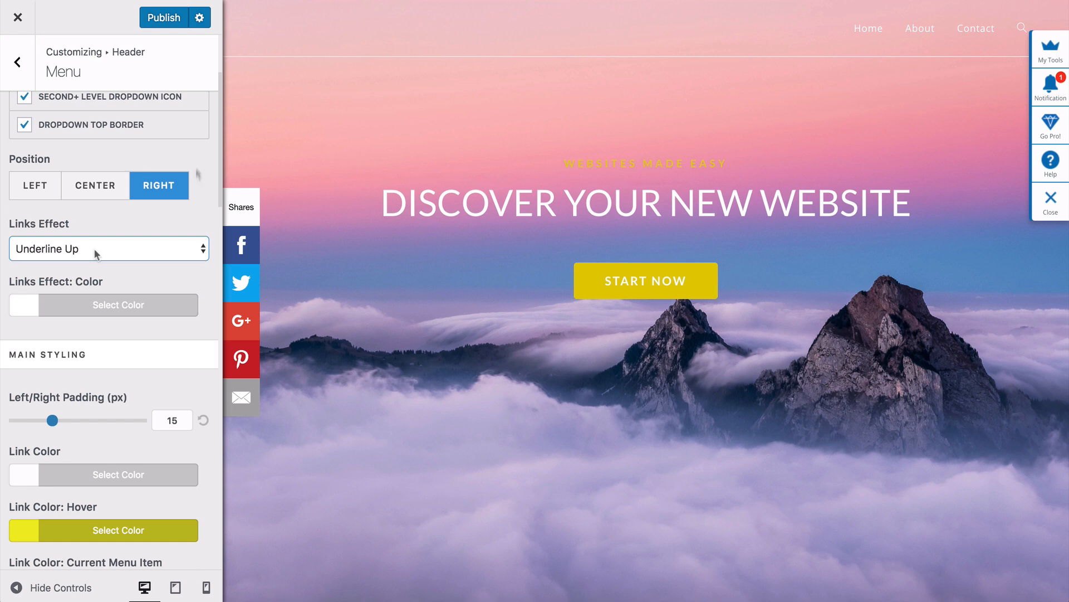
pyautogui.click(162, 25)
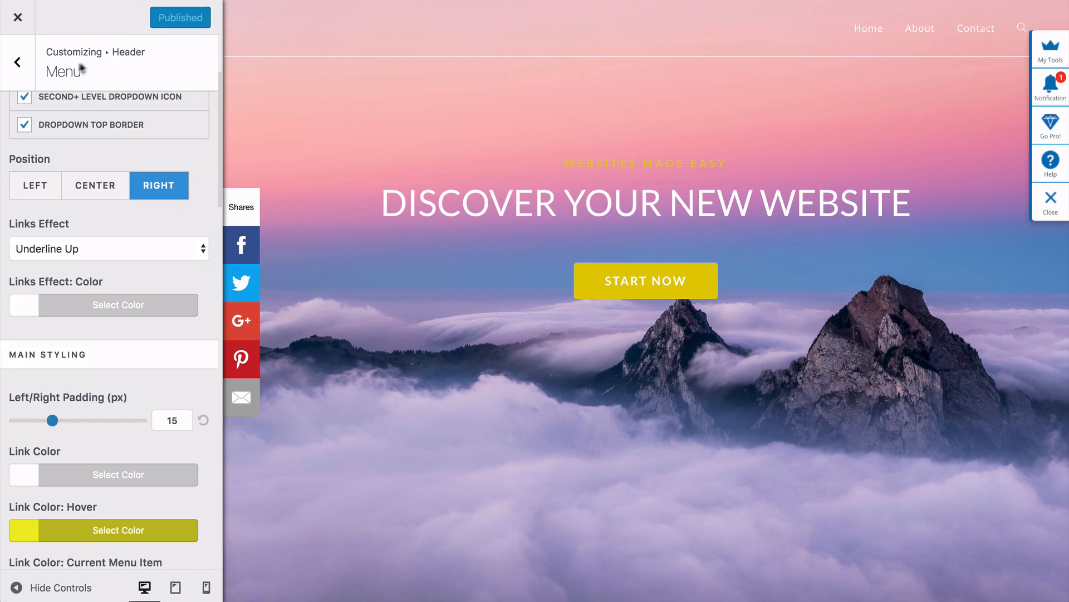
pyautogui.click(34, 71)
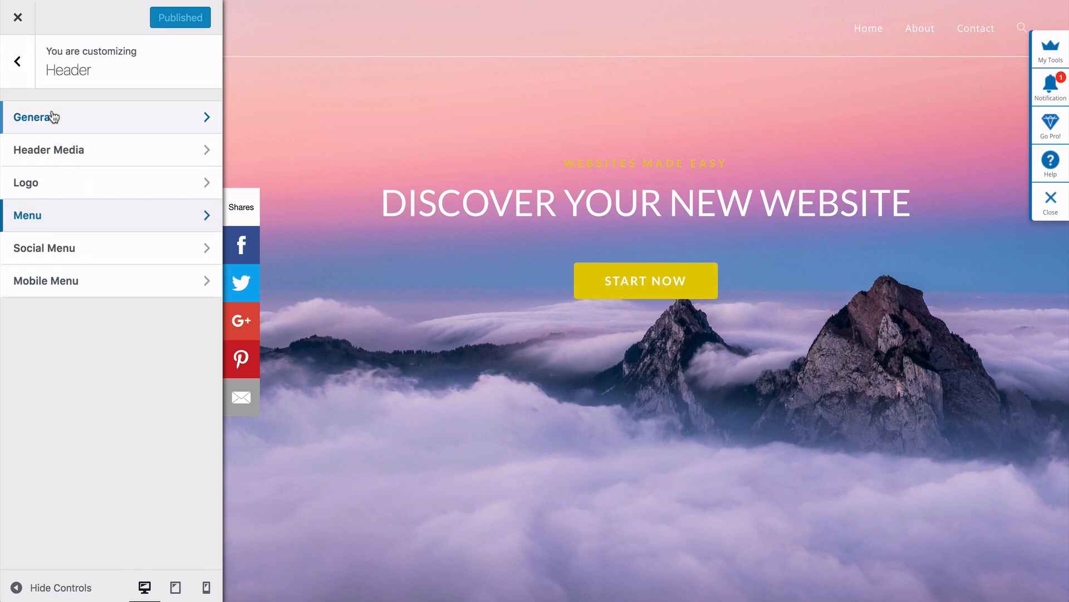
# - Uncheck Header Border Bottom in the header's General settings and publish
pyautogui.click(79, 127)
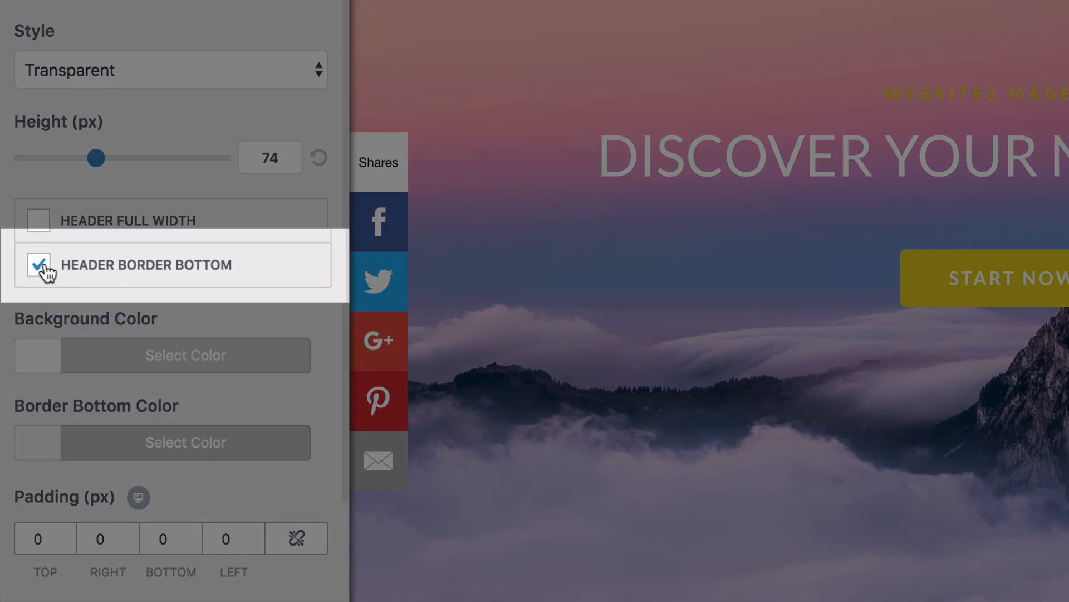
pyautogui.click(40, 266)
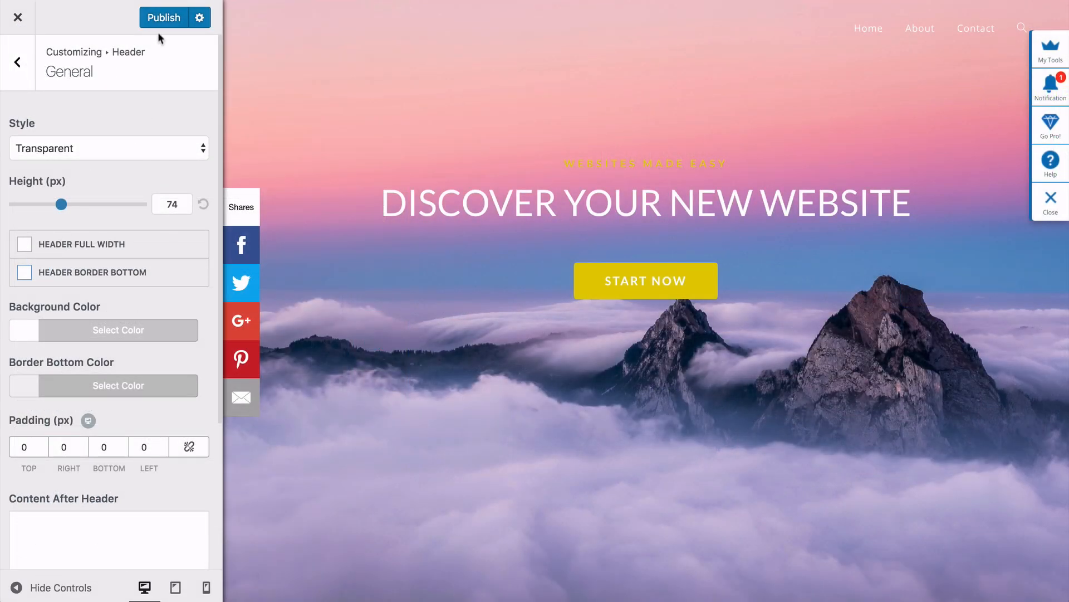
pyautogui.click(158, 21)
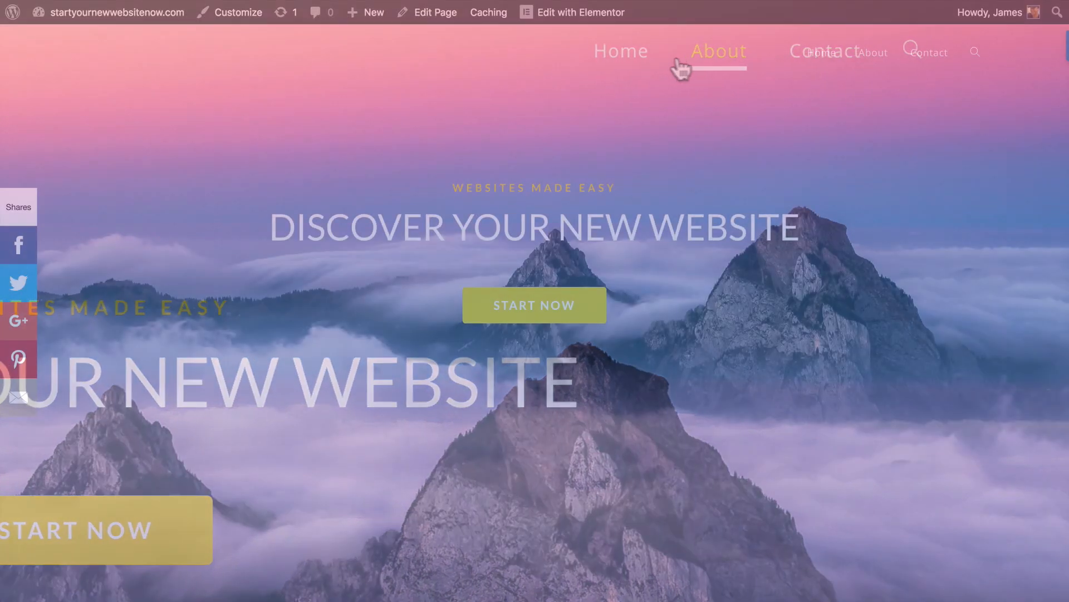
pyautogui.scroll(-3, 535, 300)
pyautogui.scroll(-5, 534, 301)
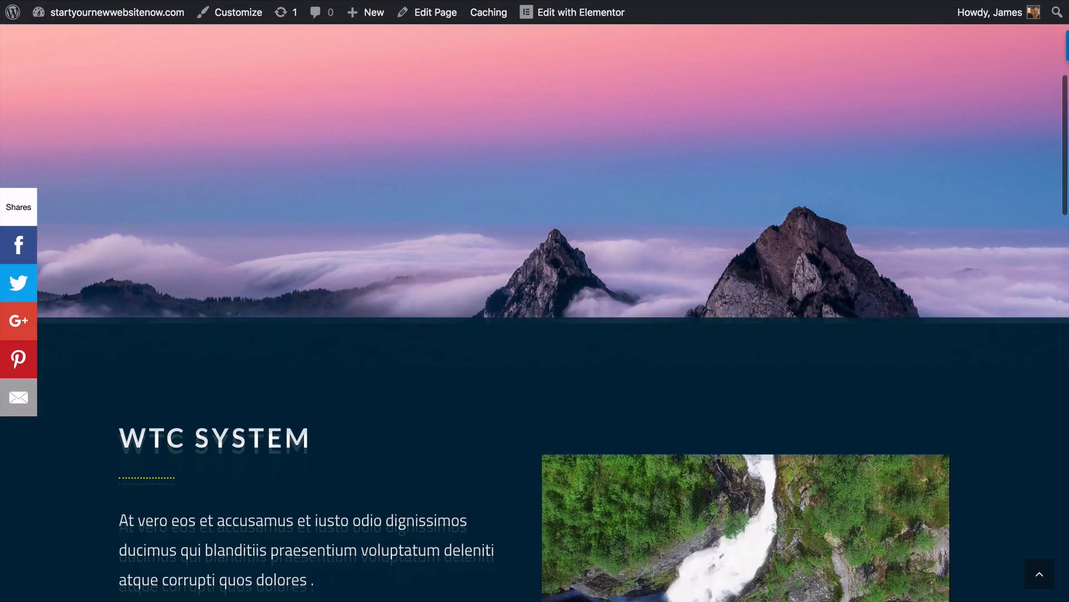
pyautogui.scroll(-4, 535, 301)
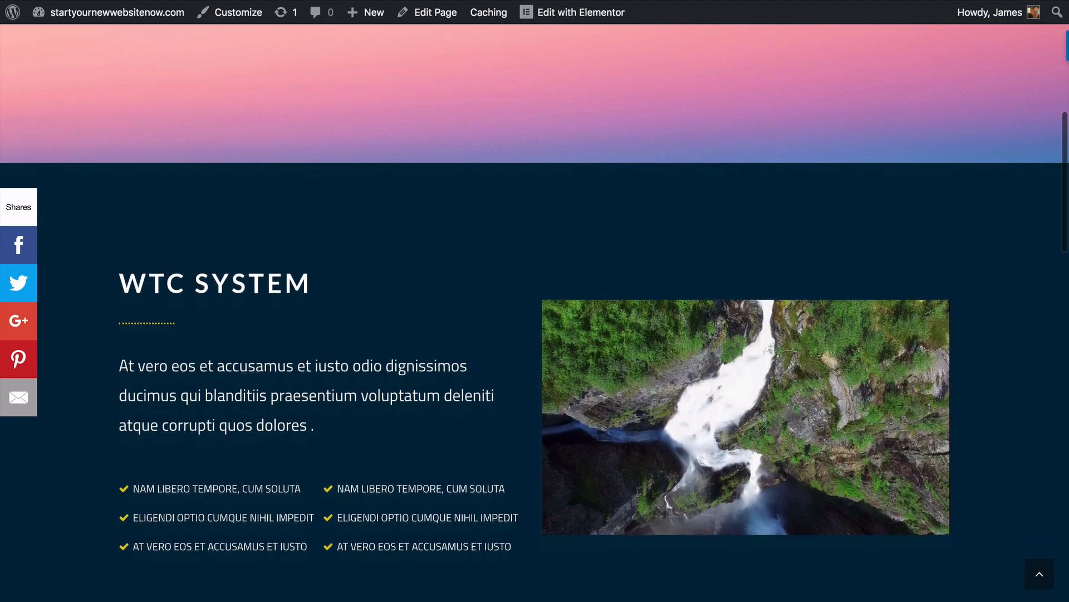
pyautogui.scroll(-3, 535, 301)
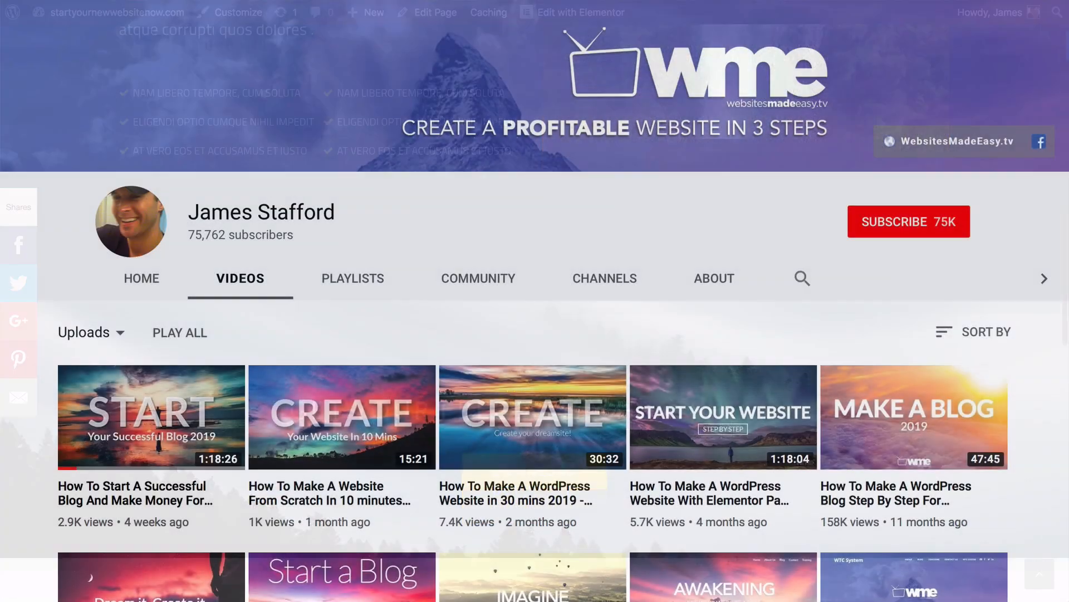
# - Like the blog-for-beginners video, raising its like count from 95 to 96
pyautogui.scroll(-3, 535, 300)
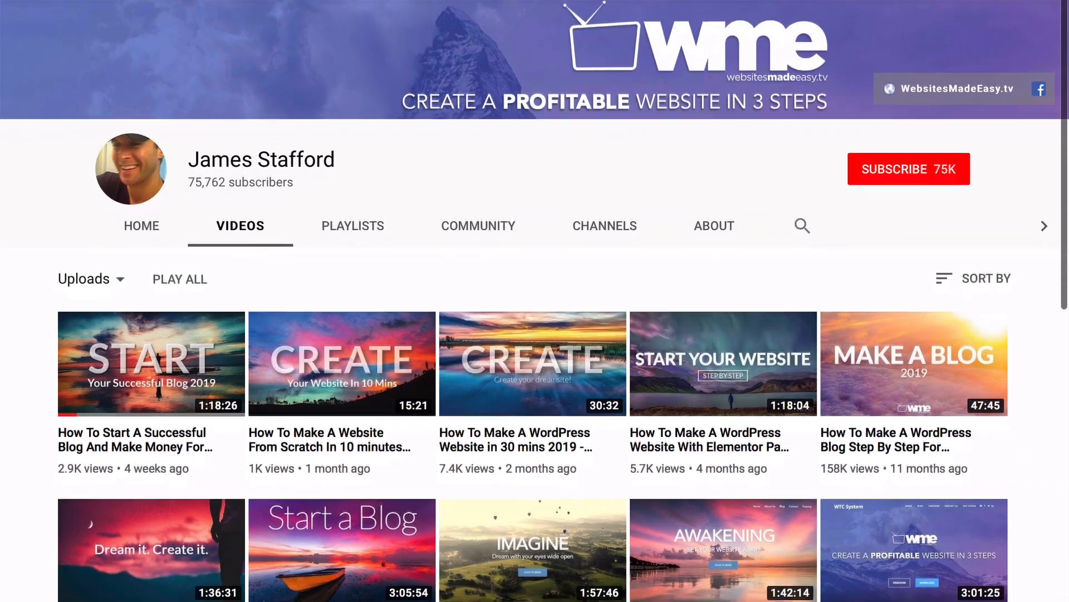
pyautogui.scroll(-3, 535, 301)
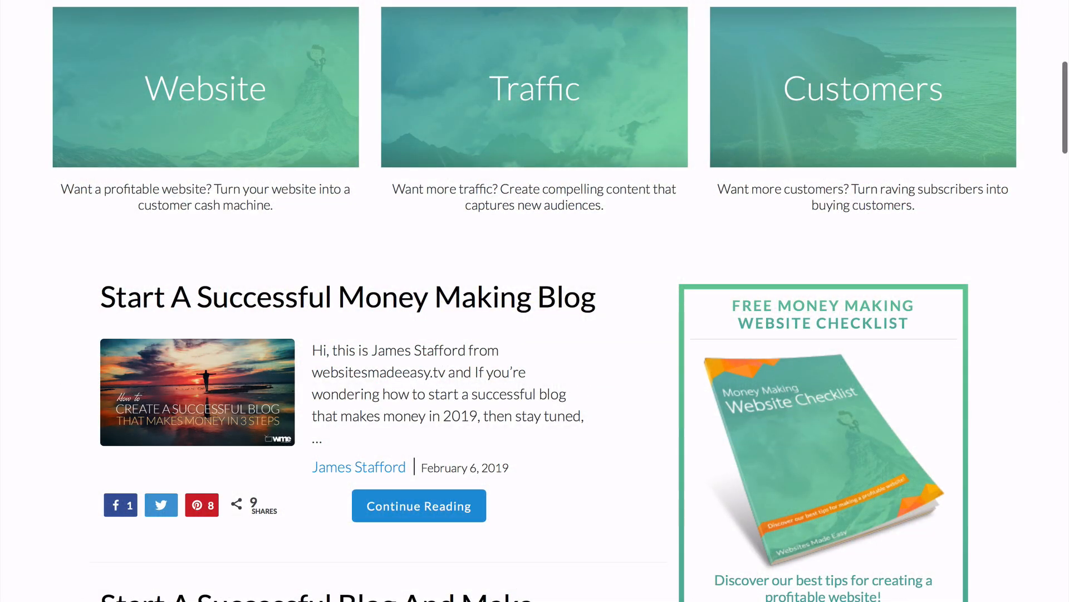
pyautogui.scroll(-4, 534, 301)
pyautogui.scroll(-3, 535, 301)
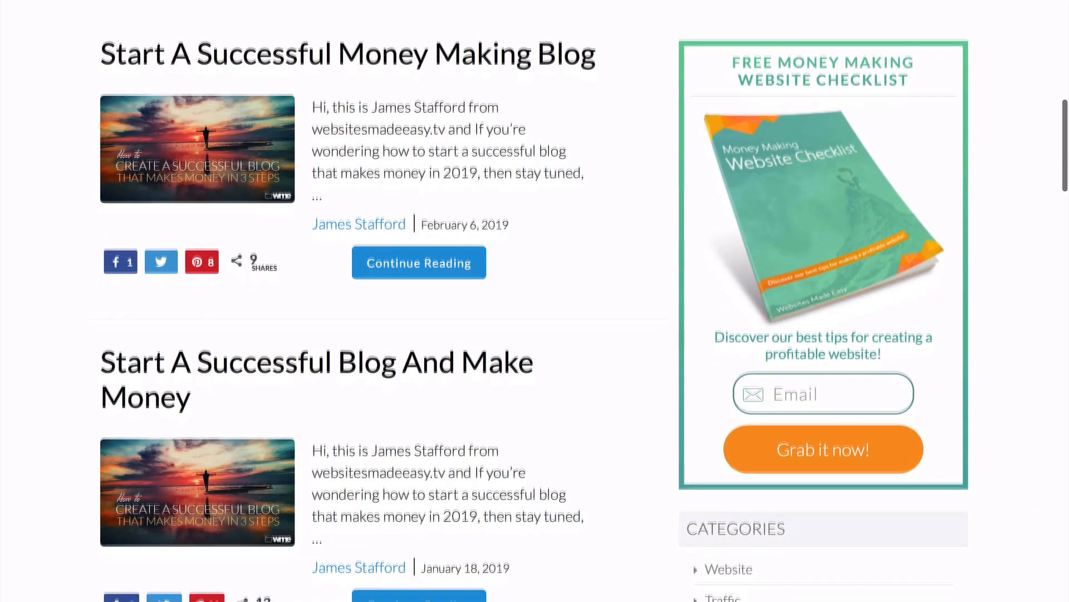
pyautogui.scroll(-2, 467, 449)
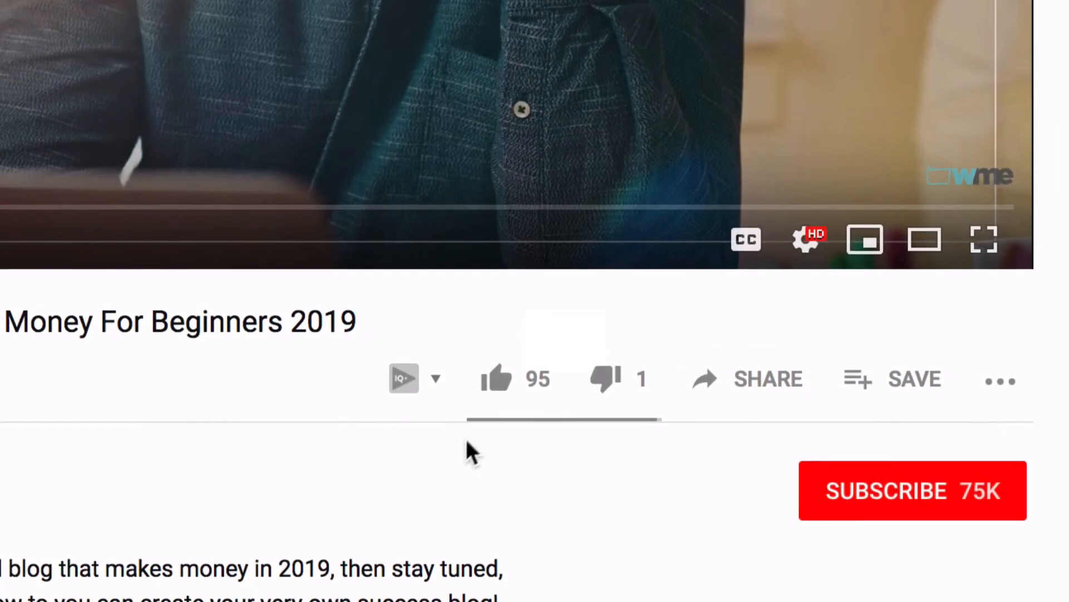
pyautogui.click(493, 348)
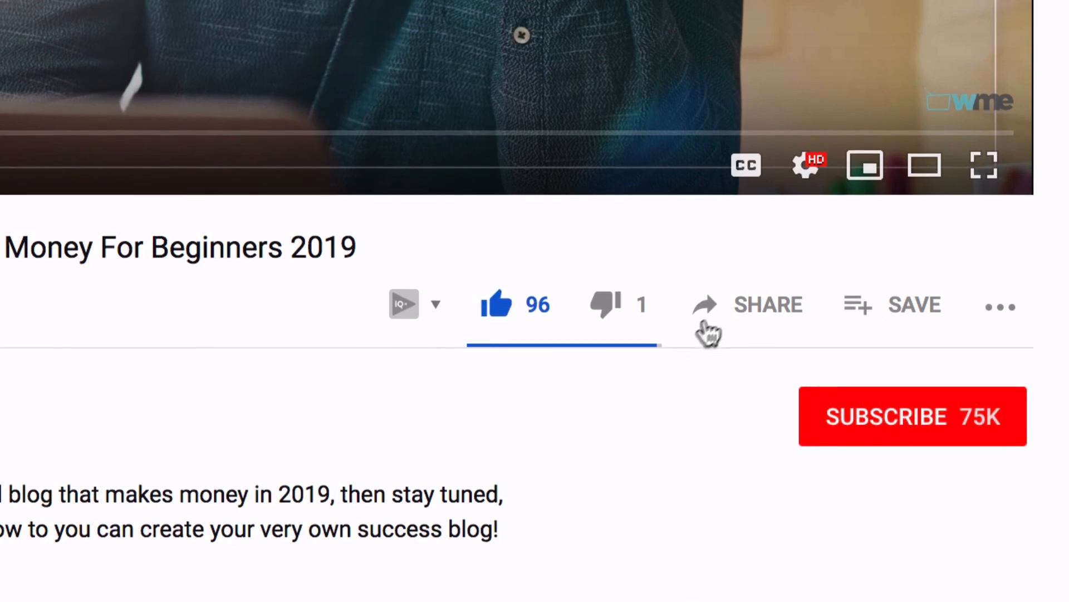